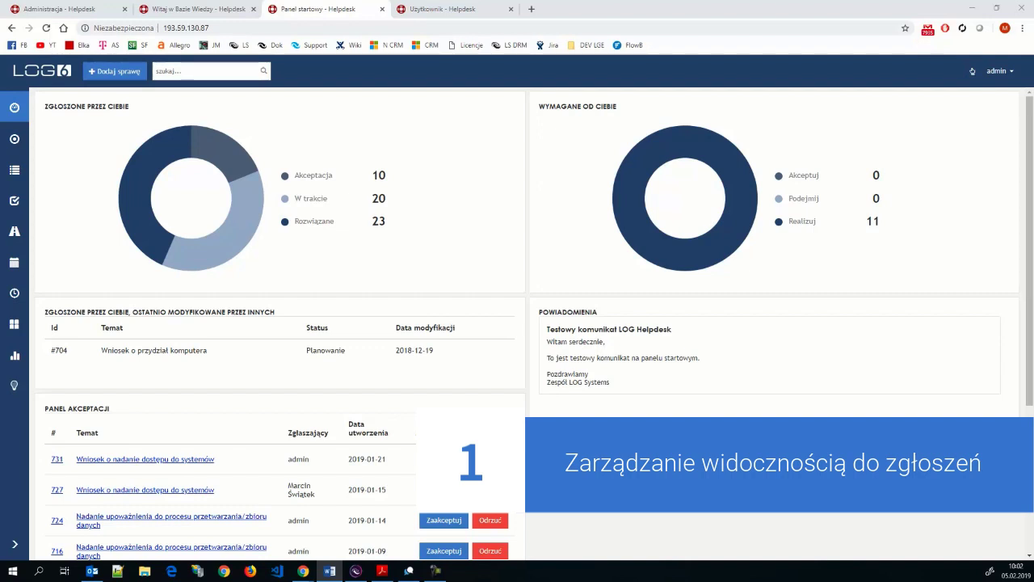
# - Bring the helpdesk browser forward and expand the navigation panel to show section labels
pyautogui.hotkey('alt', 'Tab')
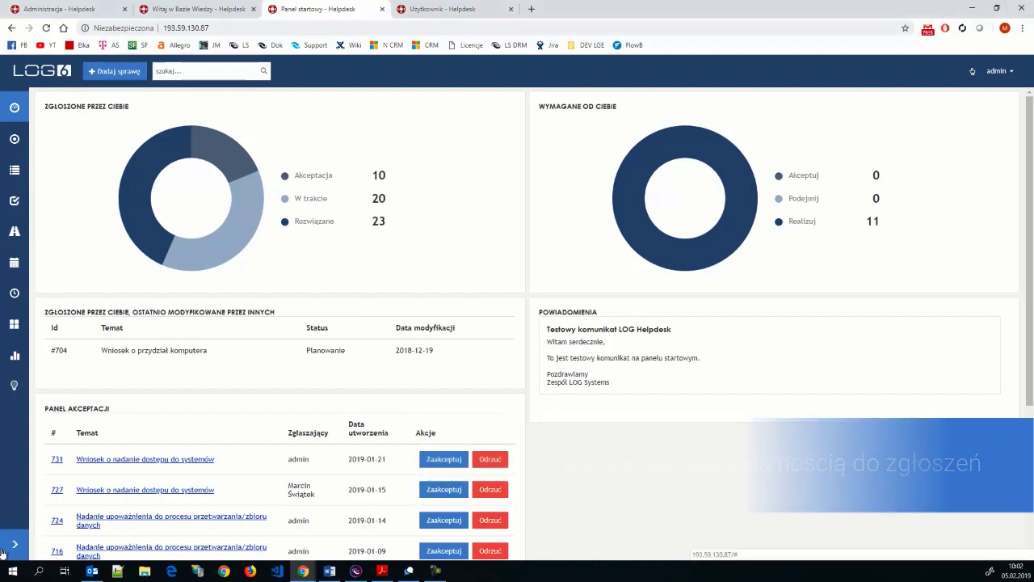
pyautogui.click(8, 548)
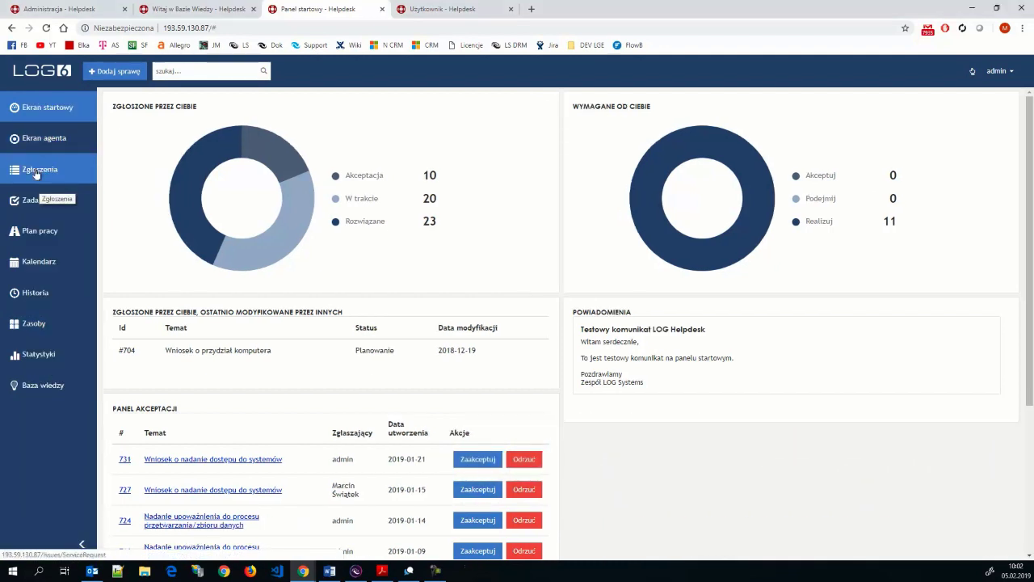
# - Open the Zgłoszenia ticket list, then collapse the sidebar back to icons
pyautogui.click(36, 173)
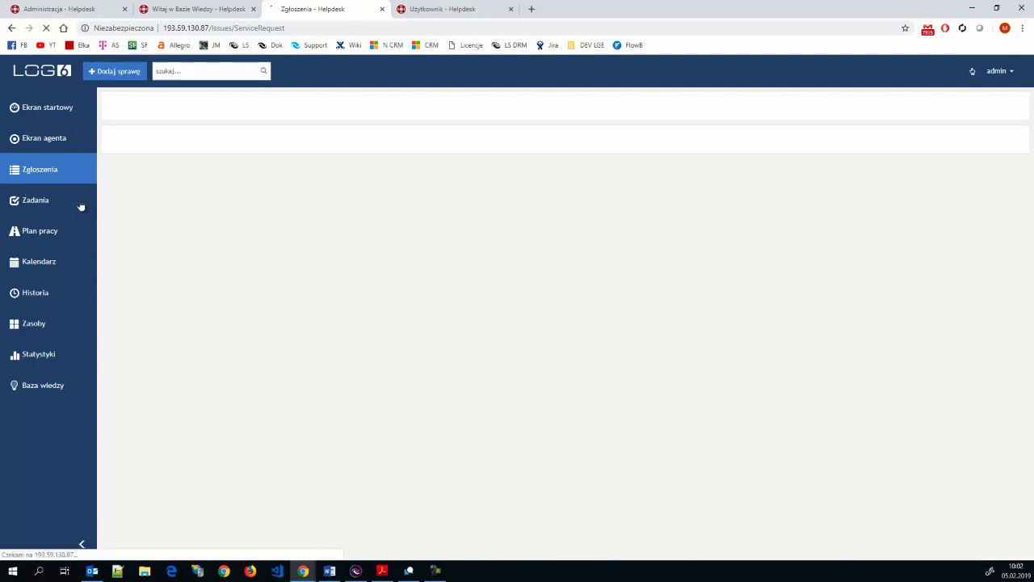
pyautogui.click(31, 170)
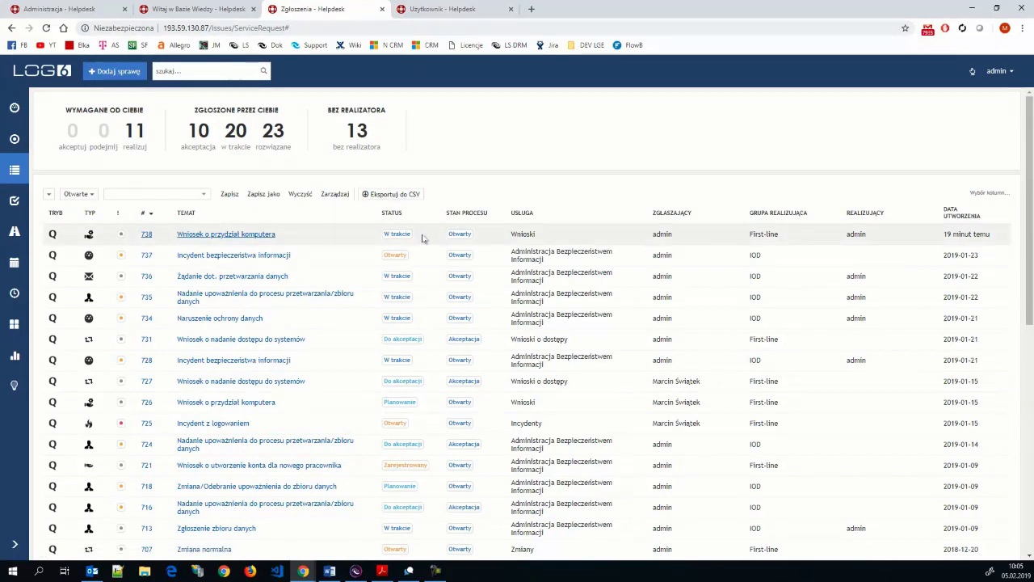
# - Set the ticket table footer to show 10 rows per page
pyautogui.scroll(-4, 411, 257)
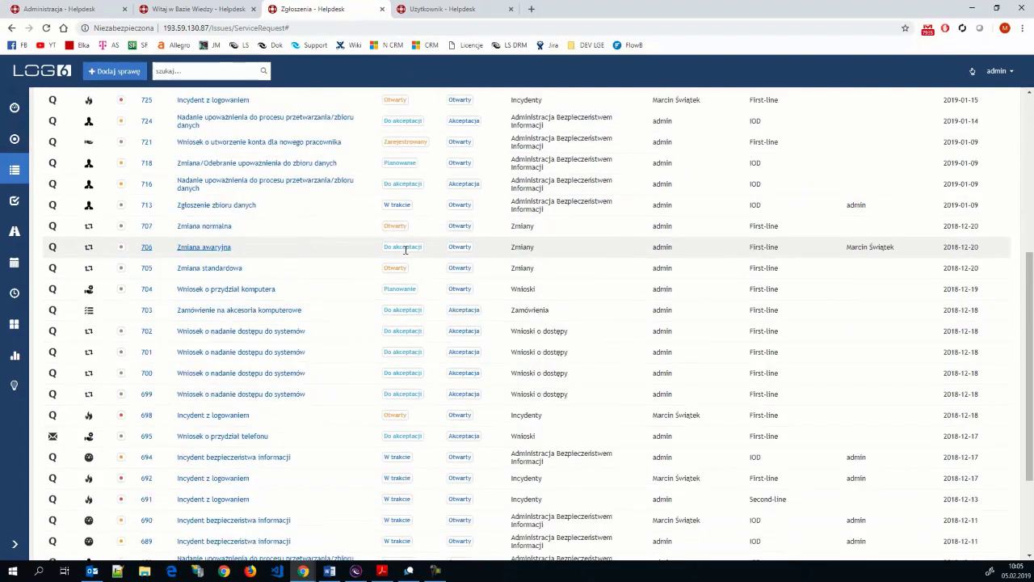
pyautogui.scroll(-2, 411, 257)
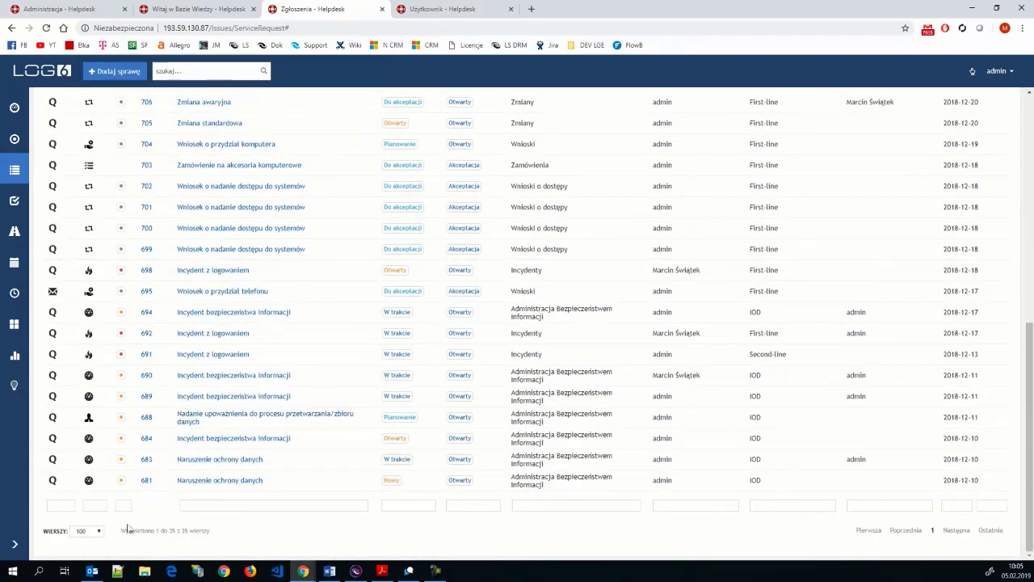
pyautogui.click(91, 531)
pyautogui.press('Escape')
pyautogui.click(92, 531)
pyautogui.click(93, 472)
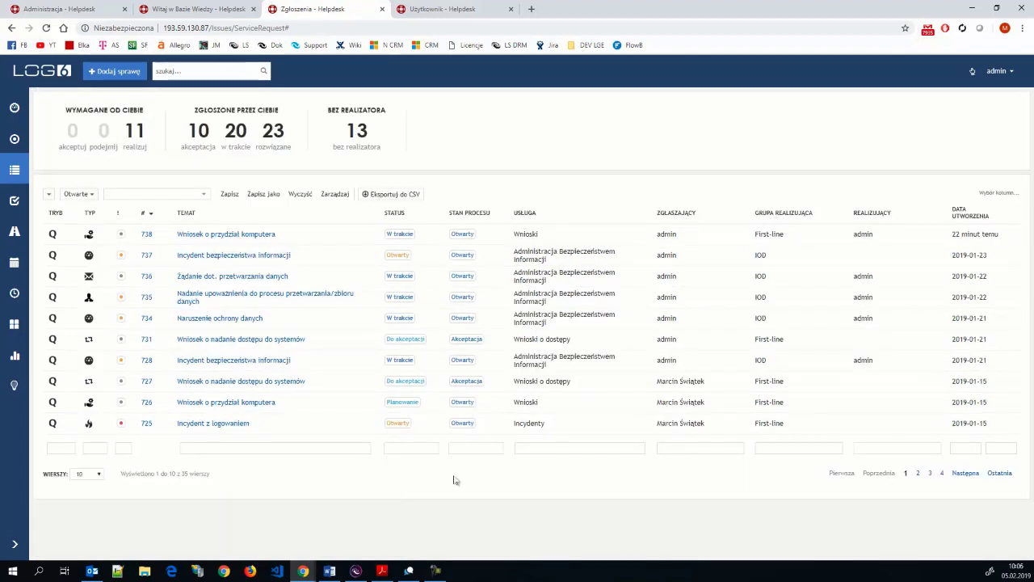
# - Filter the ticket list by STATUS to Otwarty
pyautogui.click(409, 445)
pyautogui.write('ot')
pyautogui.click(401, 465)
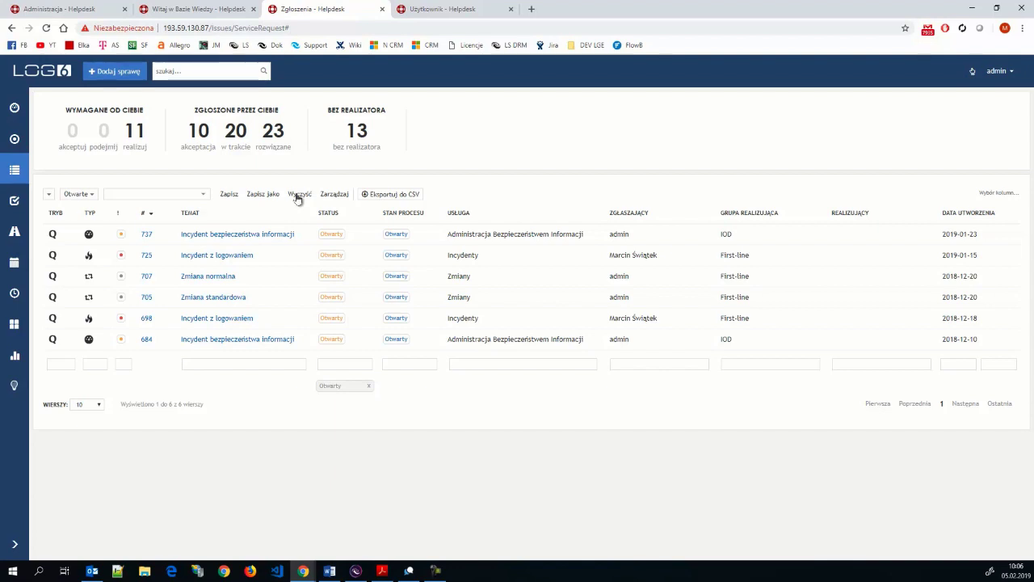
# - Clear the status filter and open Administracja from the admin menu, showing O programie
pyautogui.click(297, 197)
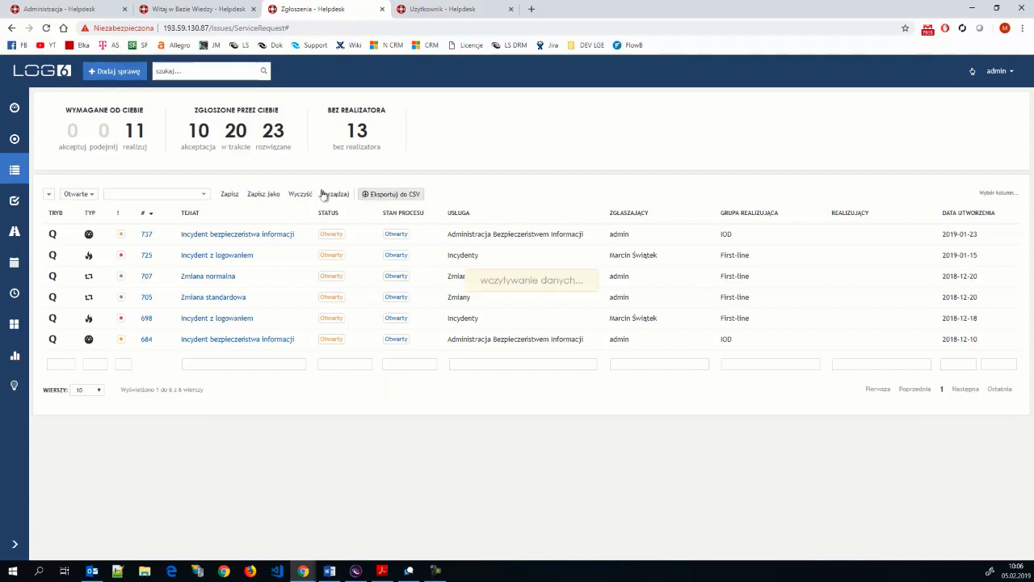
pyautogui.click(990, 75)
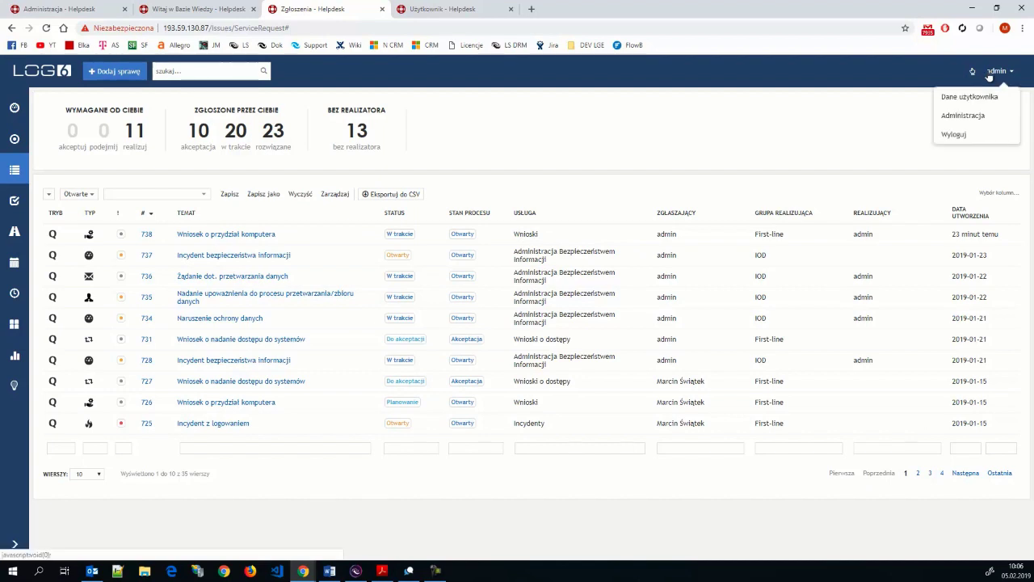
pyautogui.click(970, 116)
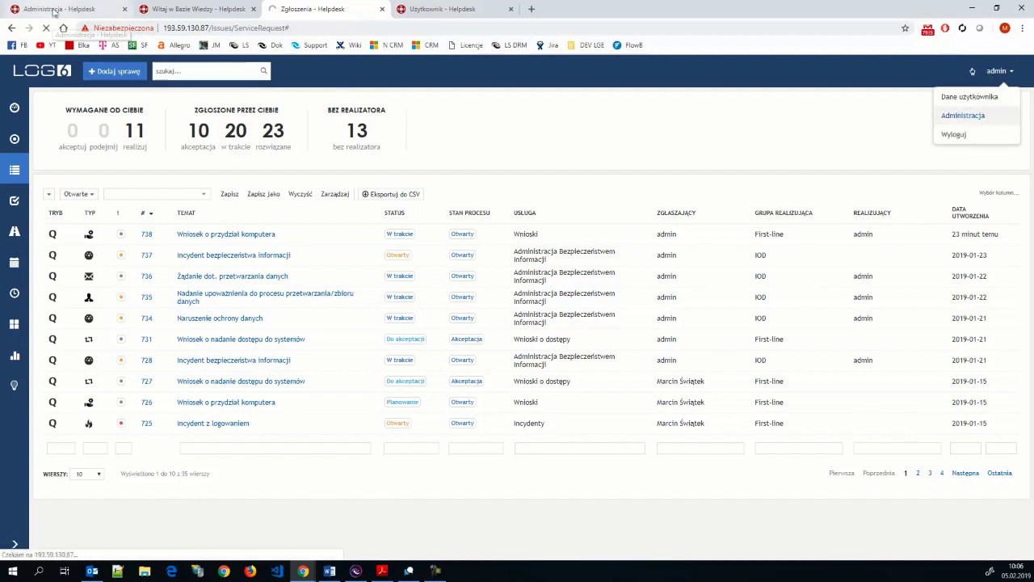
pyautogui.click(57, 9)
pyautogui.hotkey('ctrl', '3')
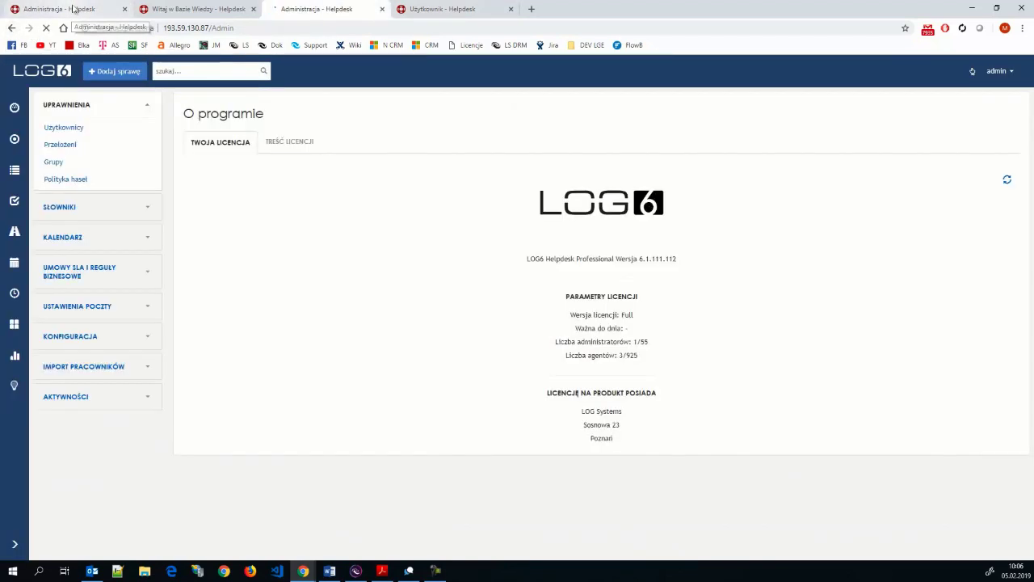
# - Return to the administration page and open Grupy under Uprawnienia
pyautogui.click(73, 9)
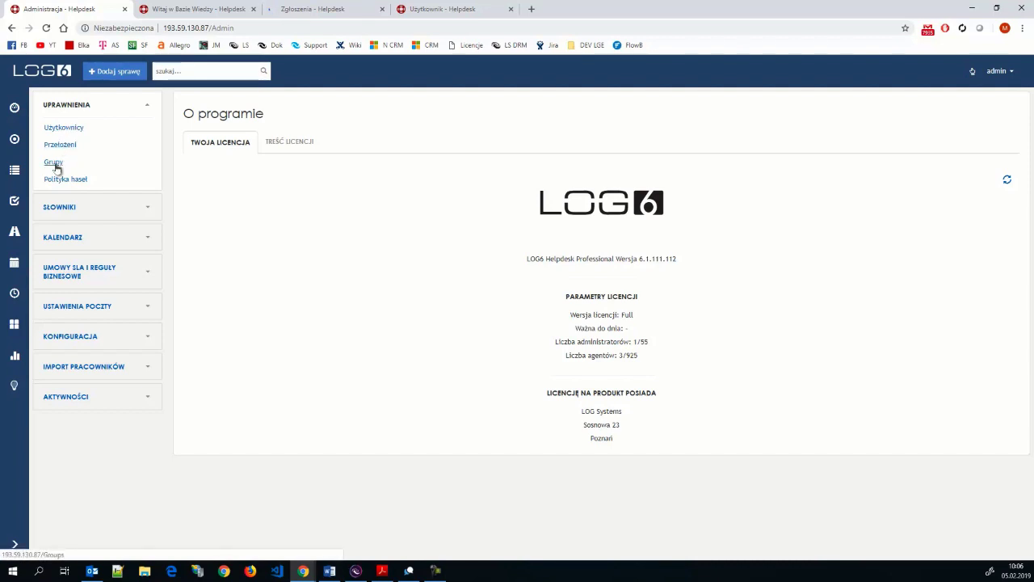
pyautogui.click(56, 165)
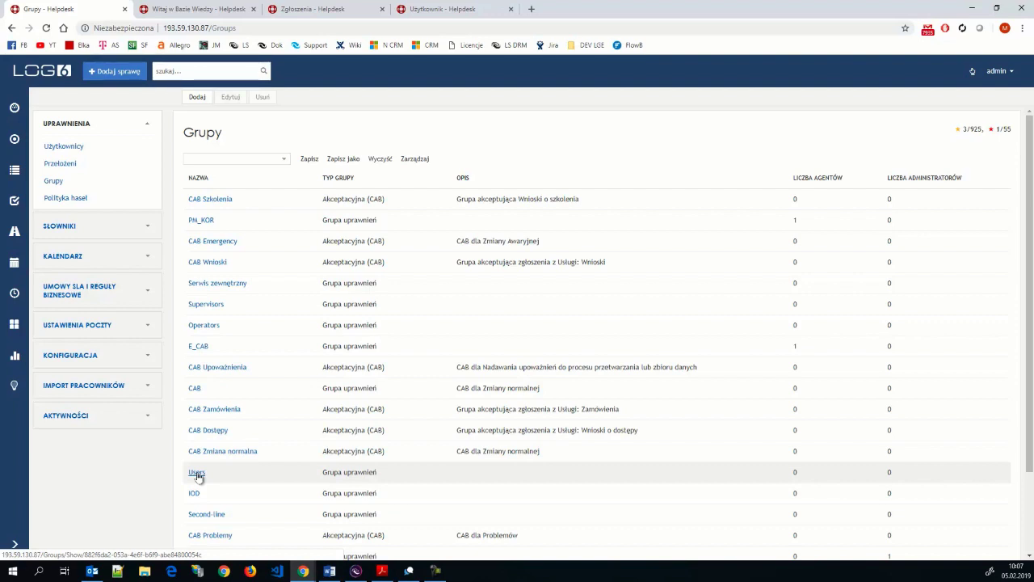
# - Open the Users group to view its general, knowledge-base and ITIL permissions
pyautogui.click(198, 473)
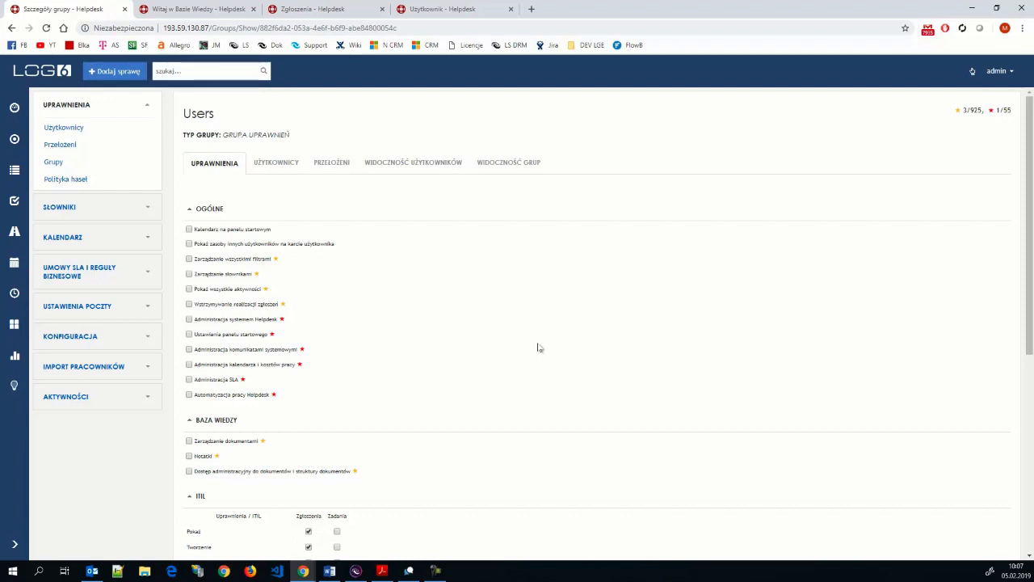
pyautogui.scroll(-2, 536, 350)
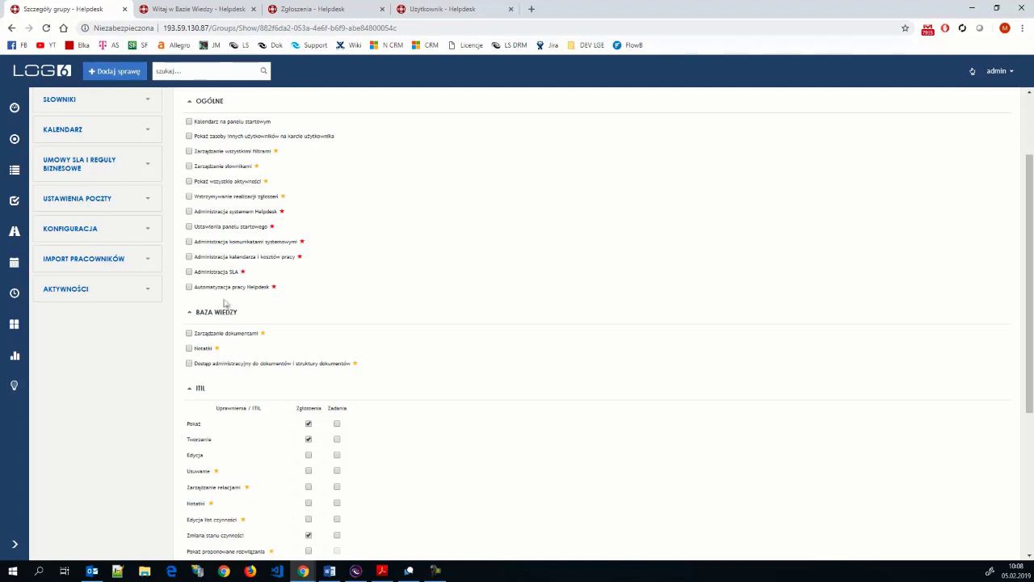
pyautogui.scroll(-2, 297, 360)
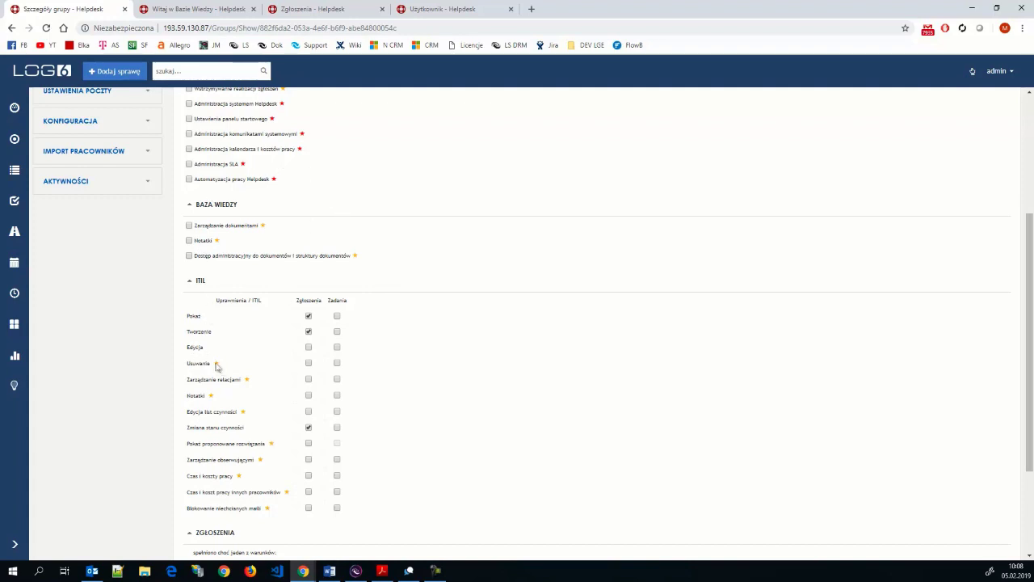
pyautogui.scroll(-2, 452, 420)
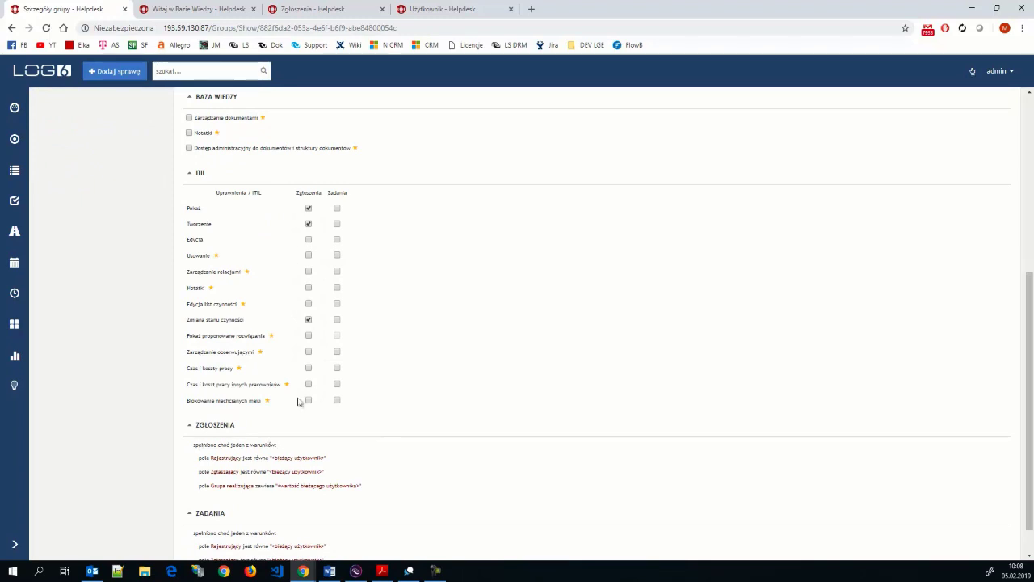
pyautogui.scroll(5, 300, 399)
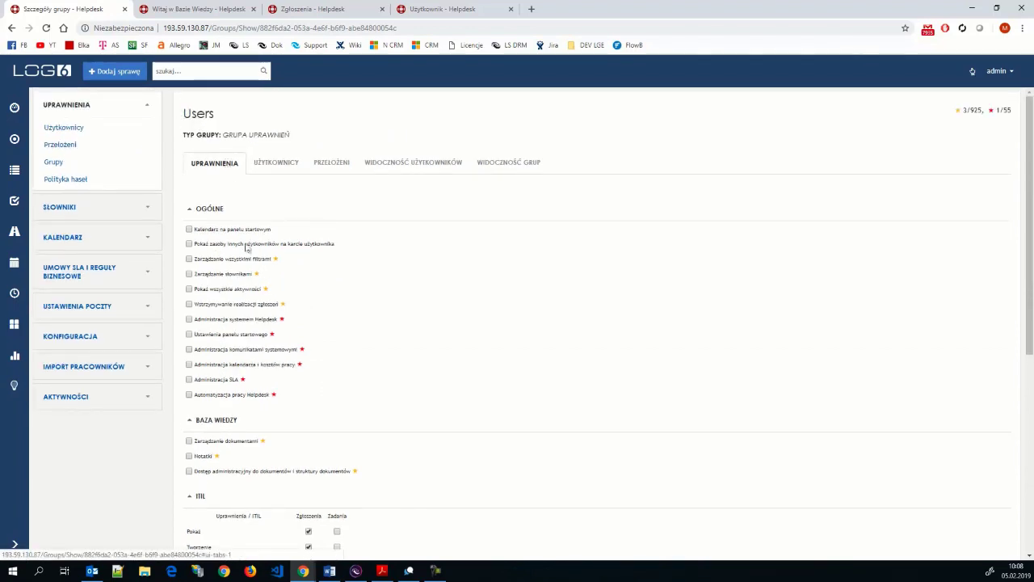
pyautogui.scroll(-5, 277, 387)
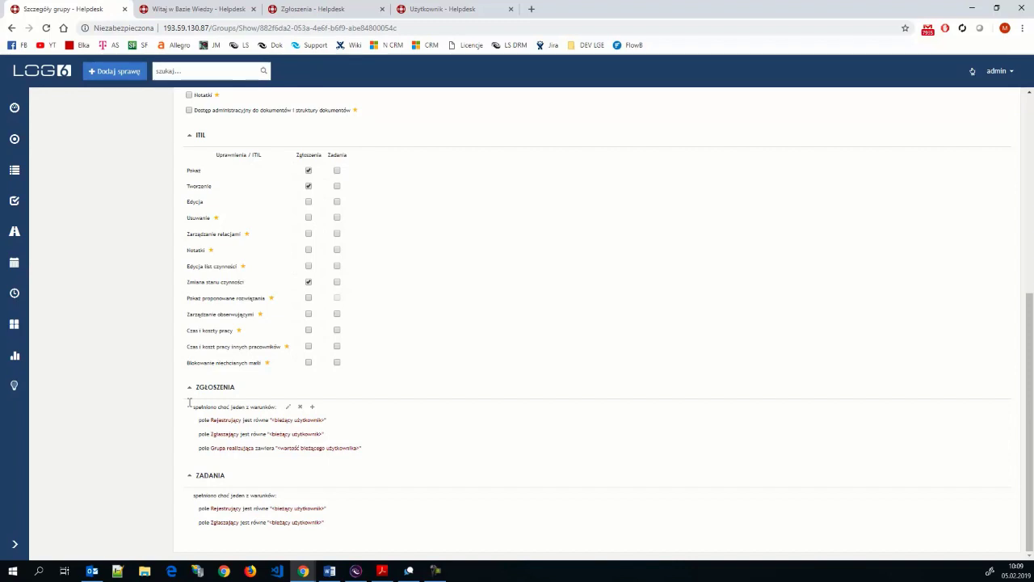
# - Zoom the Users permission page to 110% and point out the Zgłaszający and ZGŁOSZENIA conditions
pyautogui.moveTo(213, 434)
pyautogui.moveTo(198, 433); pyautogui.dragTo(324, 438)
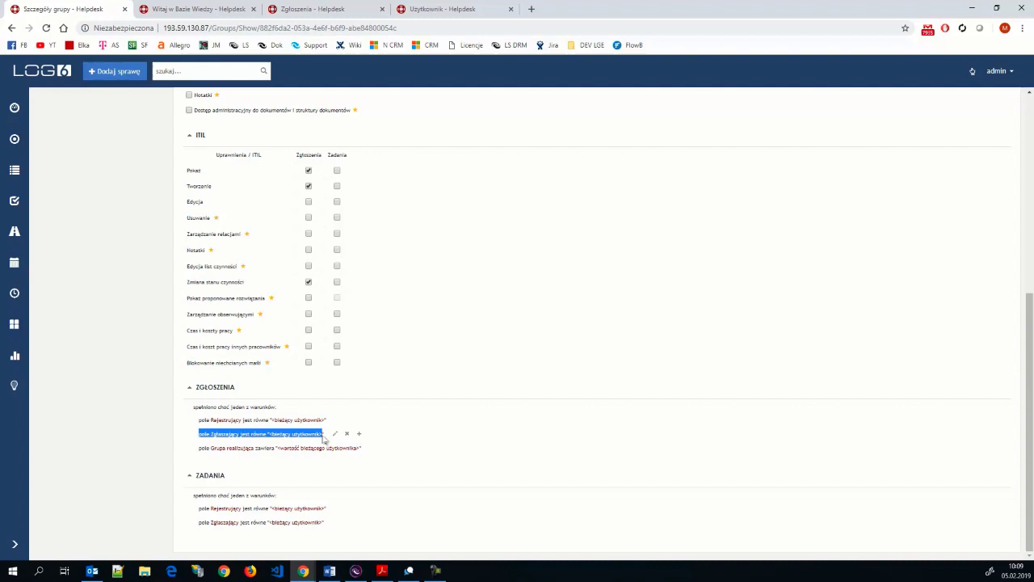
pyautogui.click(387, 429)
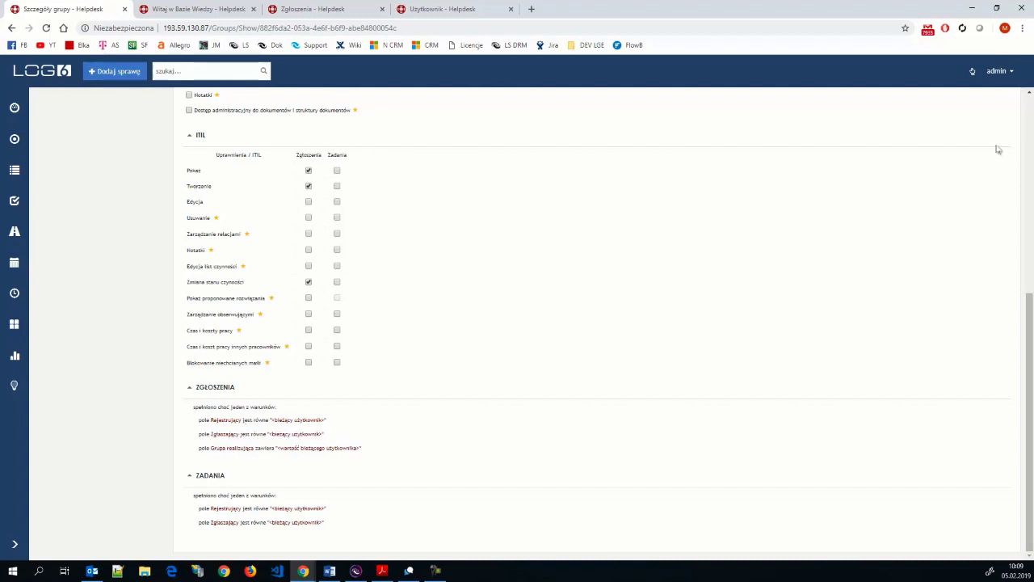
pyautogui.click(1022, 27)
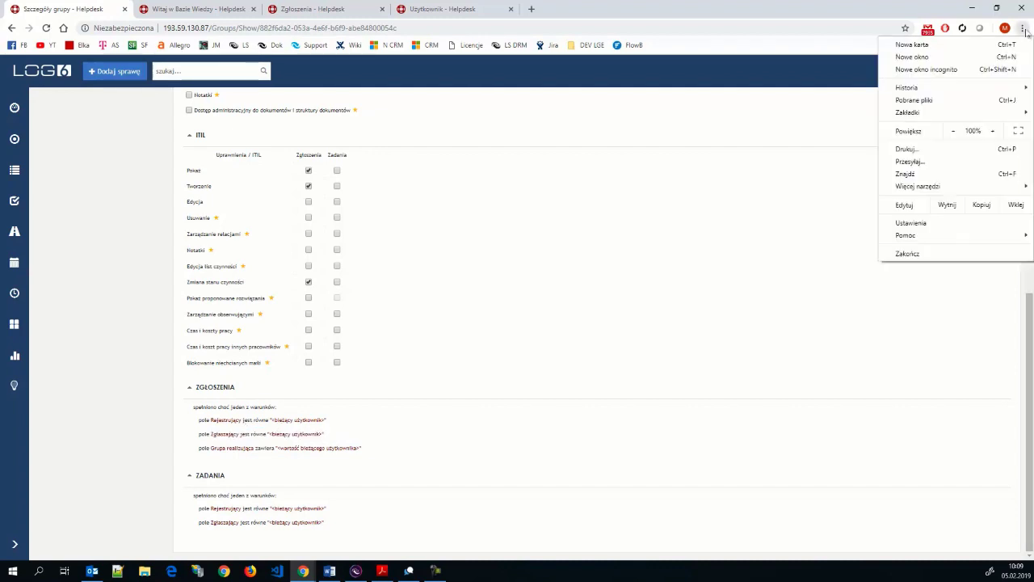
pyautogui.click(993, 130)
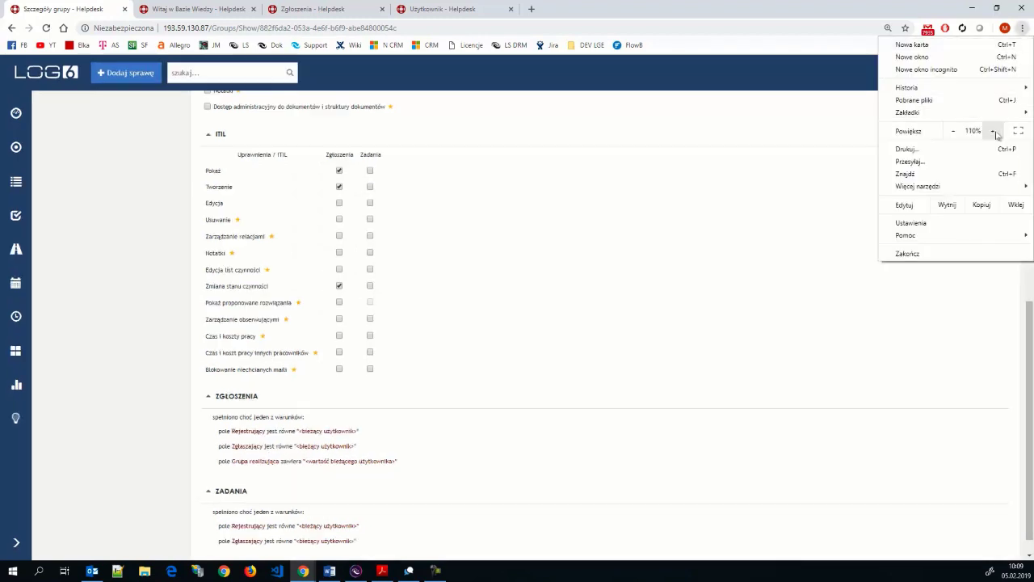
pyautogui.click(219, 449)
pyautogui.moveTo(218, 446); pyautogui.dragTo(364, 453)
pyautogui.click(475, 449)
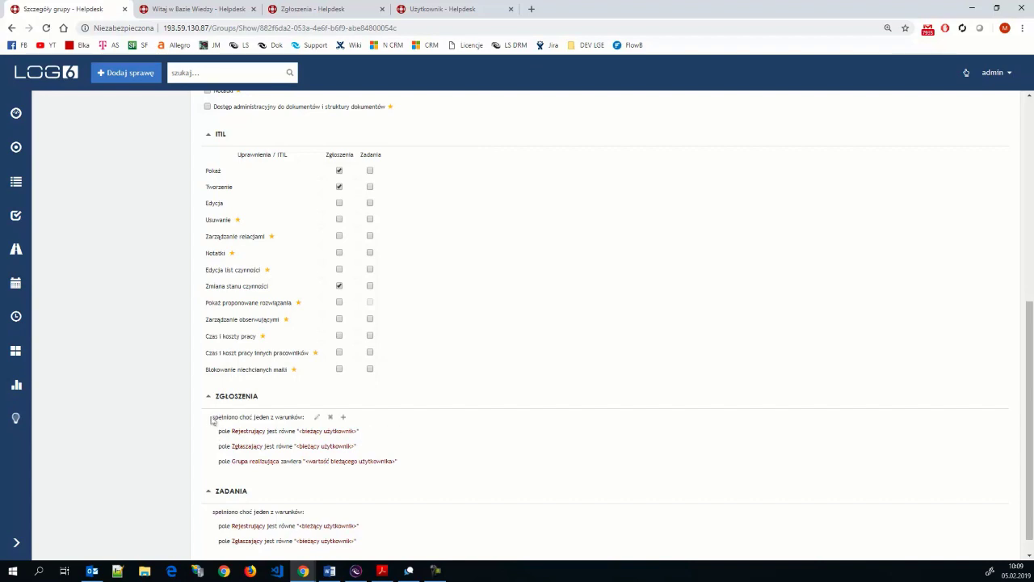
# - Delete the Grupa realizująca condition from ZGŁOSZENIA and confirm with Tak
pyautogui.moveTo(301, 420)
pyautogui.moveTo(281, 441)
pyautogui.moveTo(234, 433)
pyautogui.moveTo(217, 458)
pyautogui.click(422, 462)
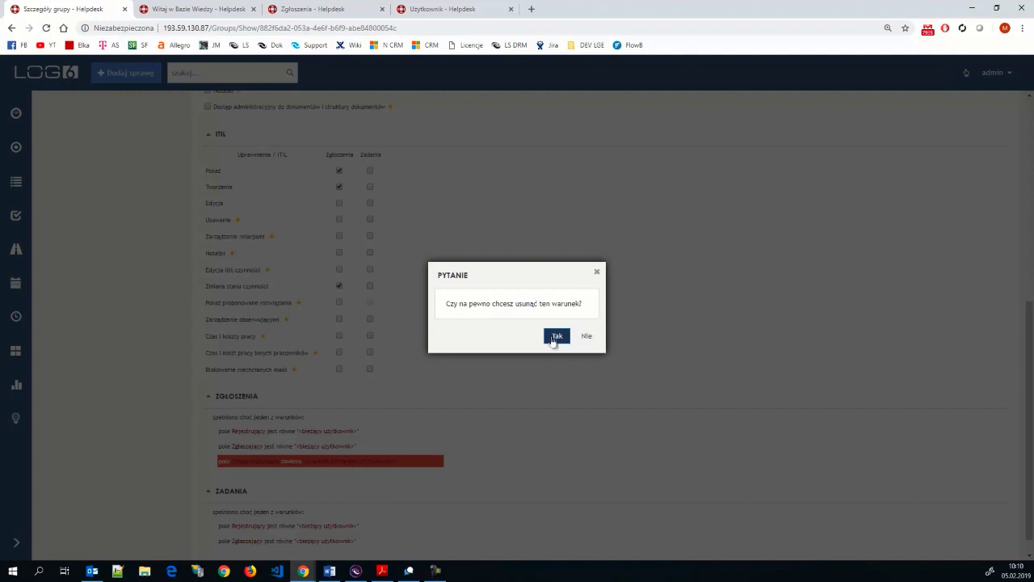
pyautogui.click(555, 338)
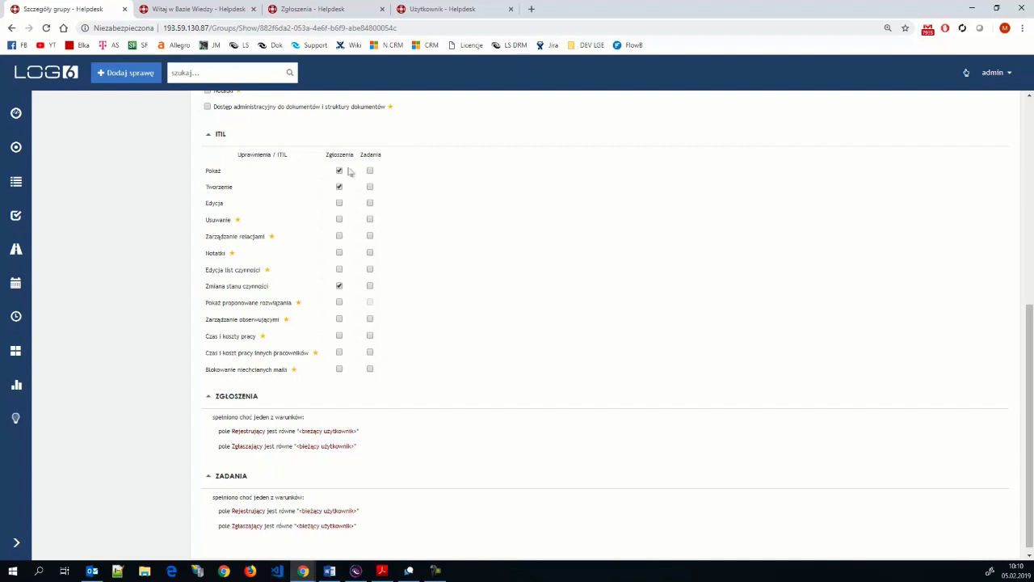
pyautogui.scroll(3, 348, 172)
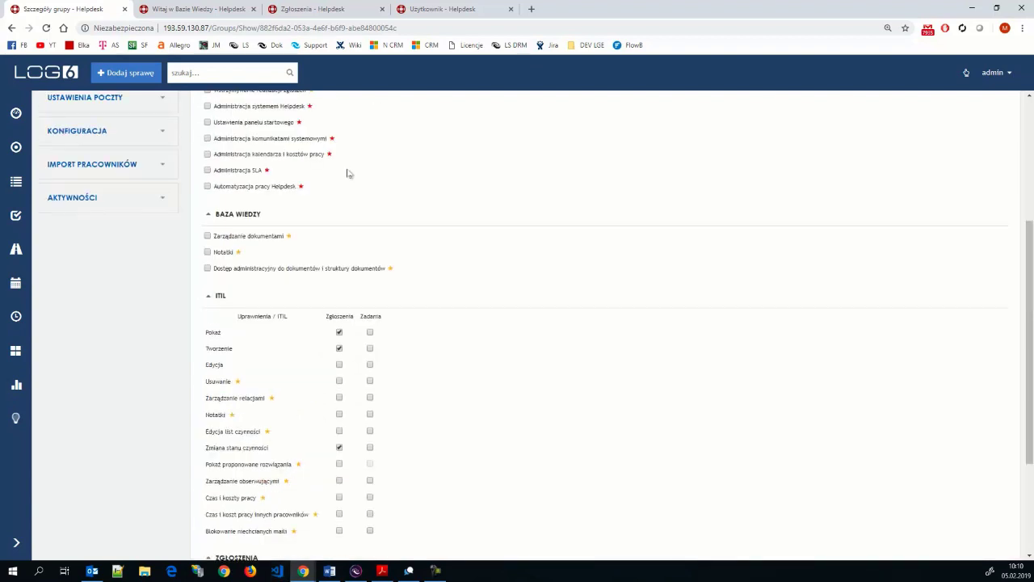
# - On the user details page, zoom out and remove the user from First-line, confirming
pyautogui.click(456, 14)
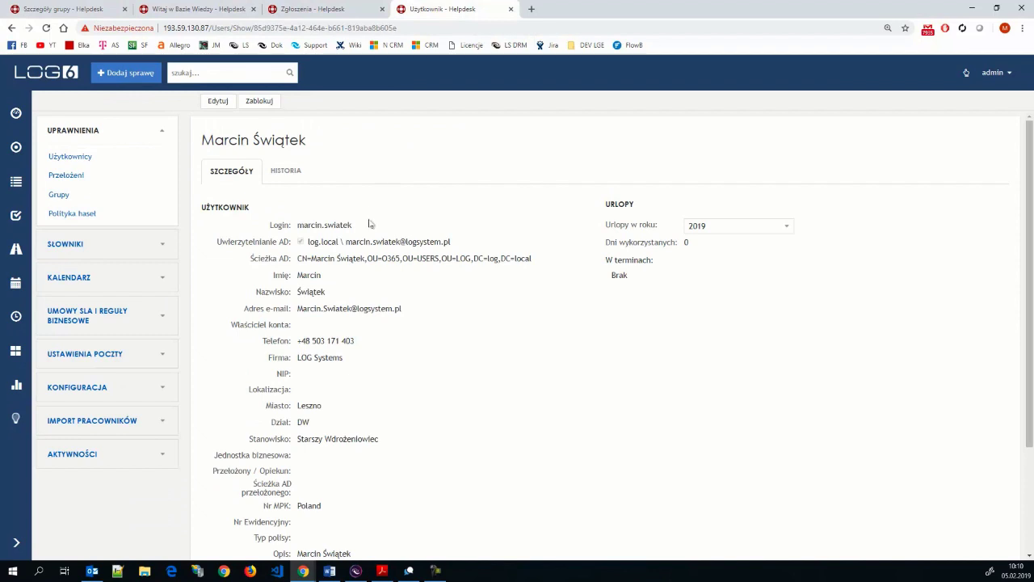
pyautogui.scroll(-2, 370, 222)
pyautogui.click(1023, 29)
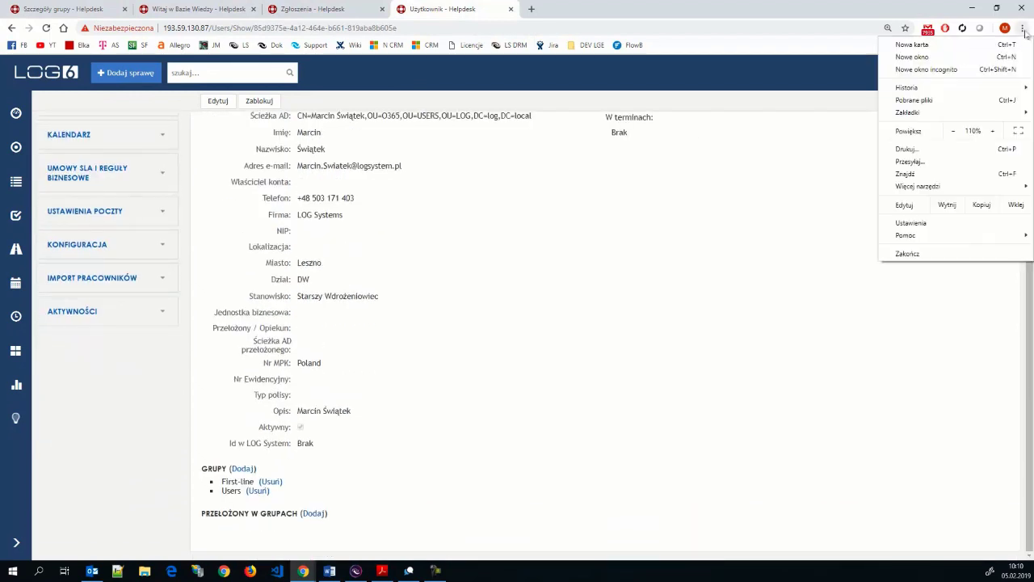
pyautogui.click(952, 131)
pyautogui.click(525, 289)
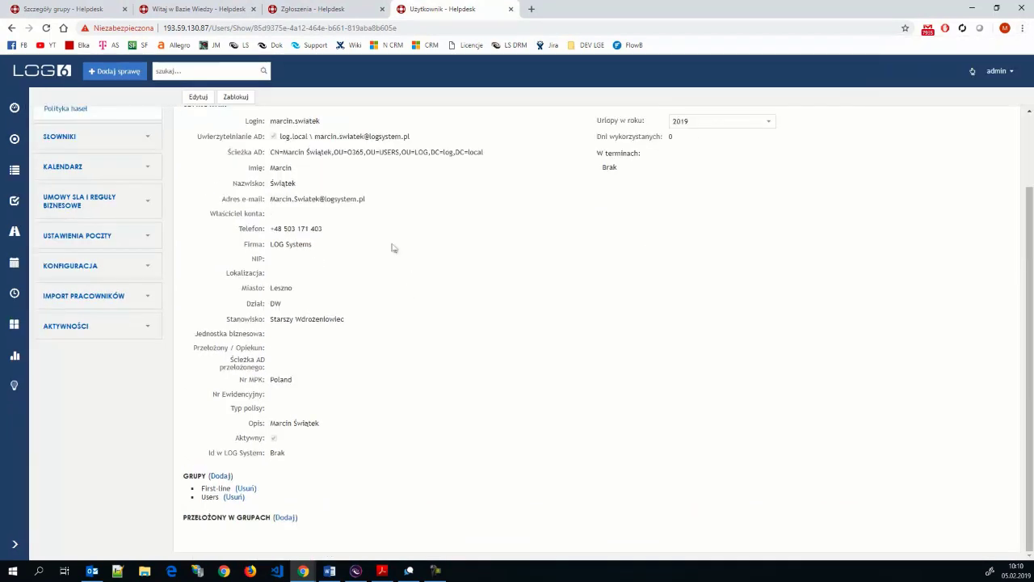
pyautogui.click(244, 489)
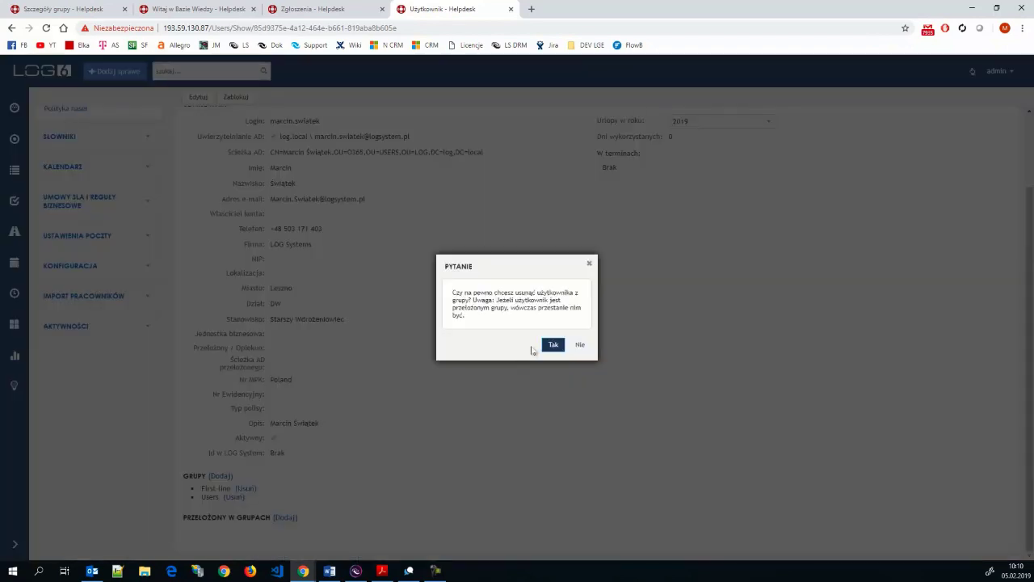
pyautogui.click(552, 346)
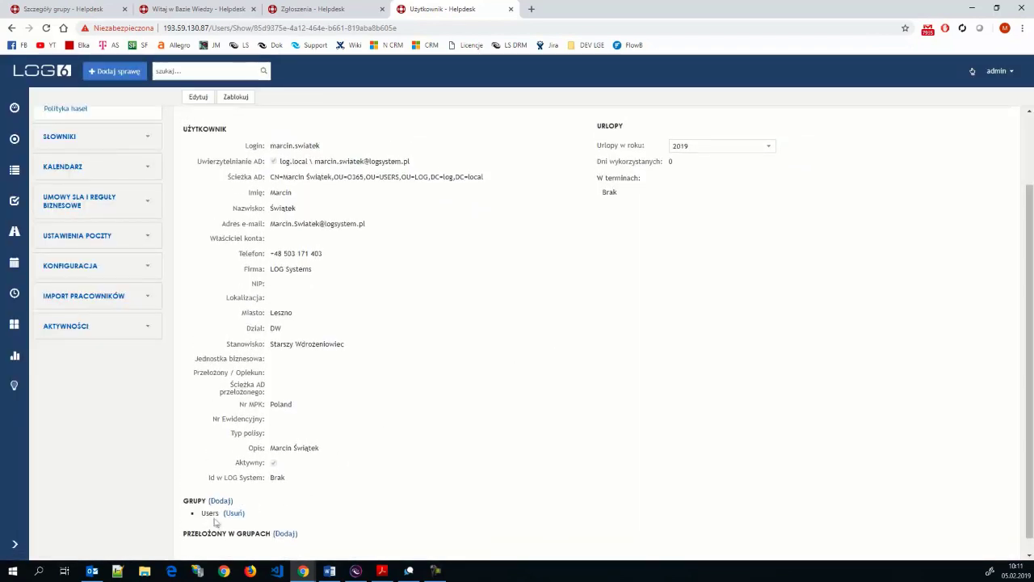
pyautogui.scroll(-1, 380, 419)
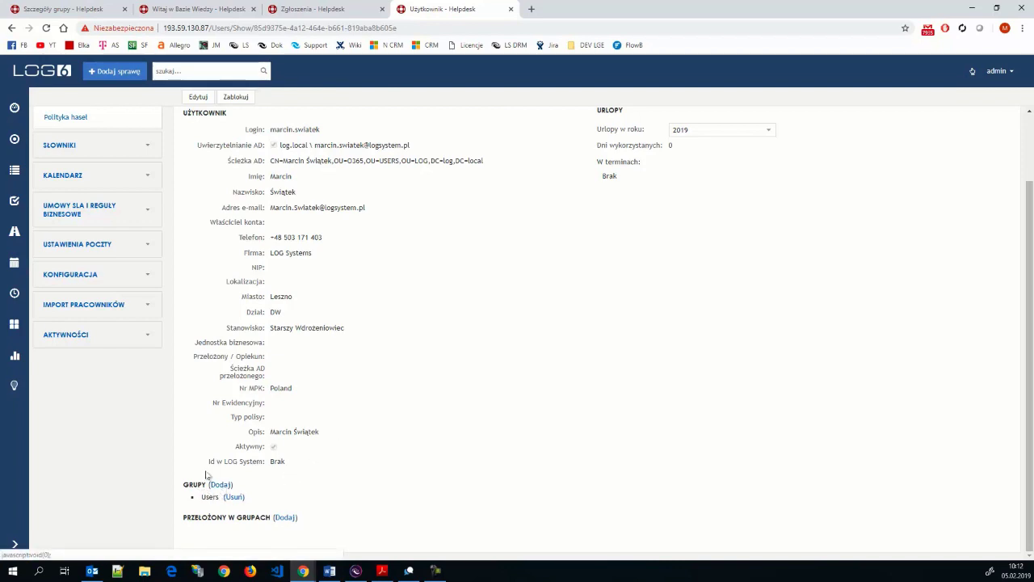
# - Switch to the regular user's window and open their requests list, tickets #727 to #690
pyautogui.moveTo(303, 567)
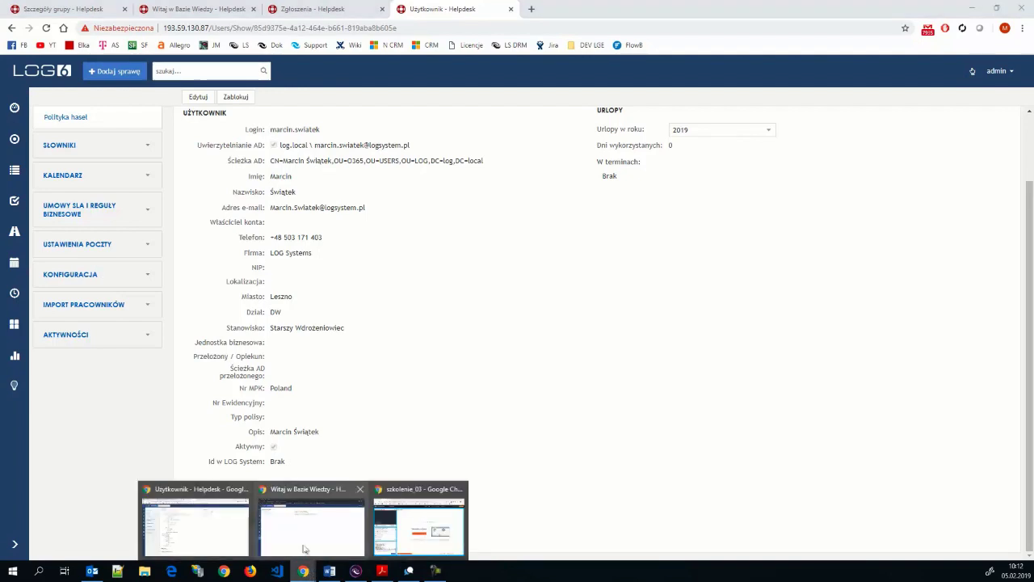
pyautogui.click(291, 542)
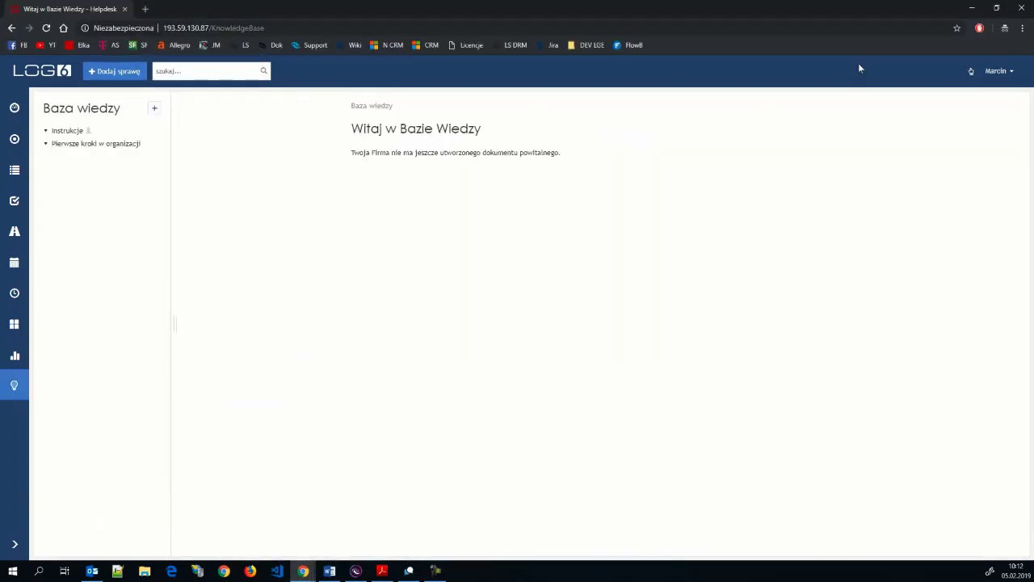
pyautogui.click(15, 171)
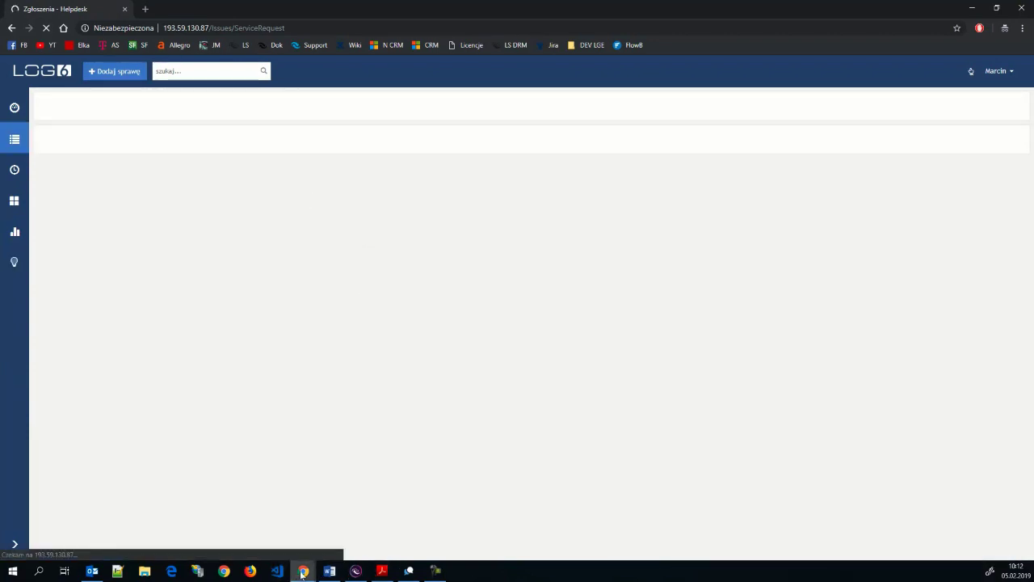
pyautogui.moveTo(301, 572)
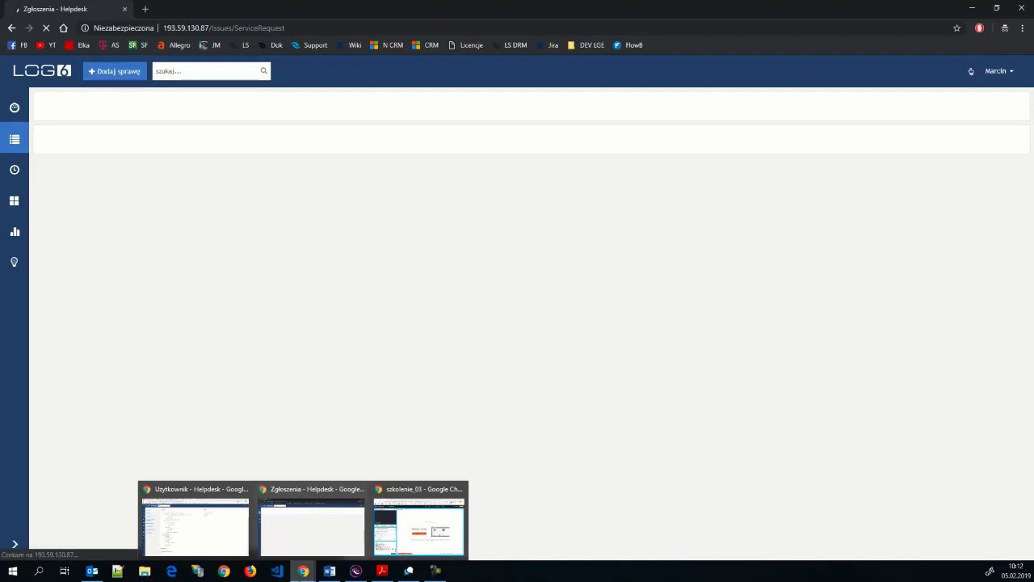
pyautogui.moveTo(225, 551)
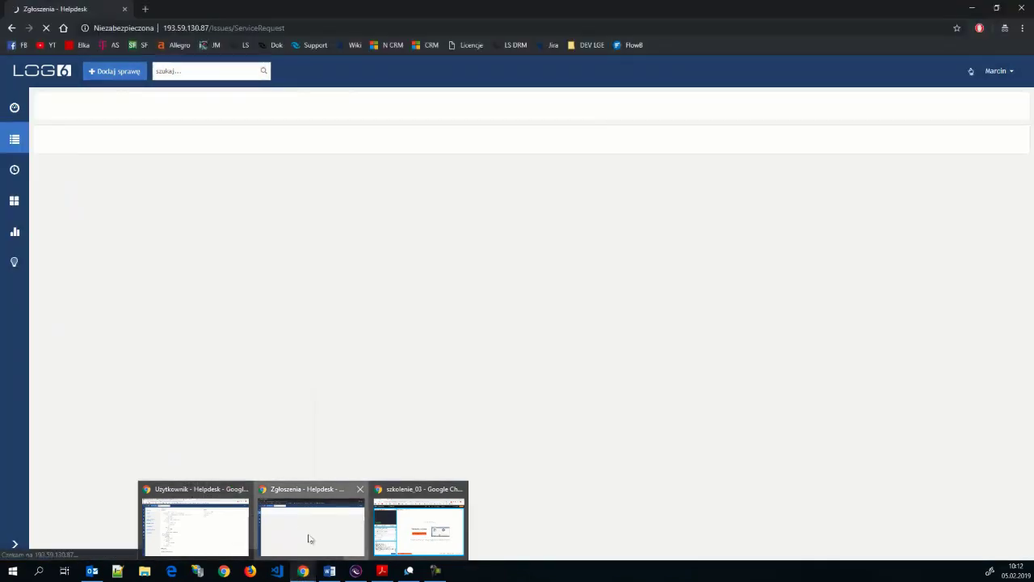
pyautogui.click(309, 537)
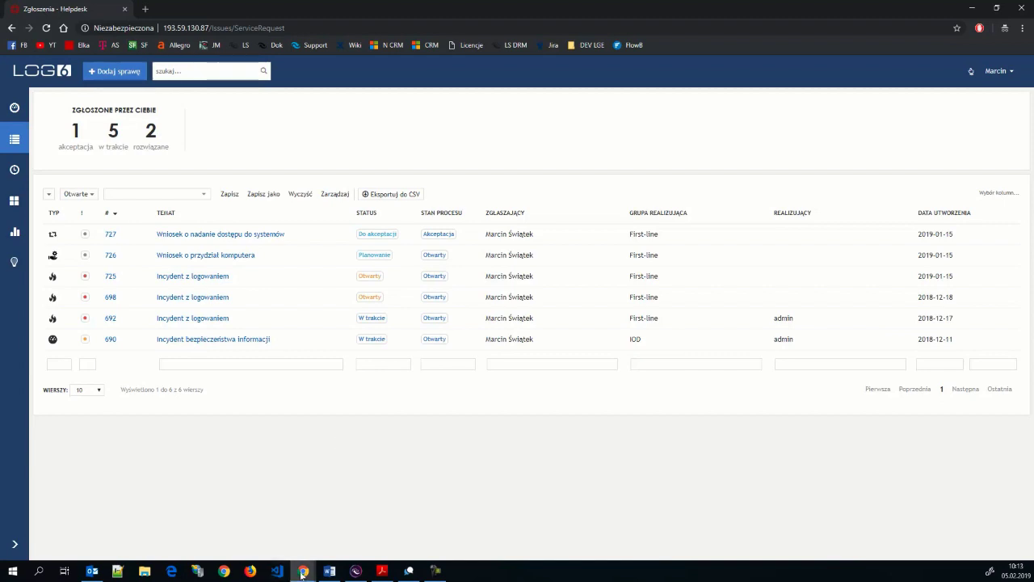
pyautogui.moveTo(299, 576)
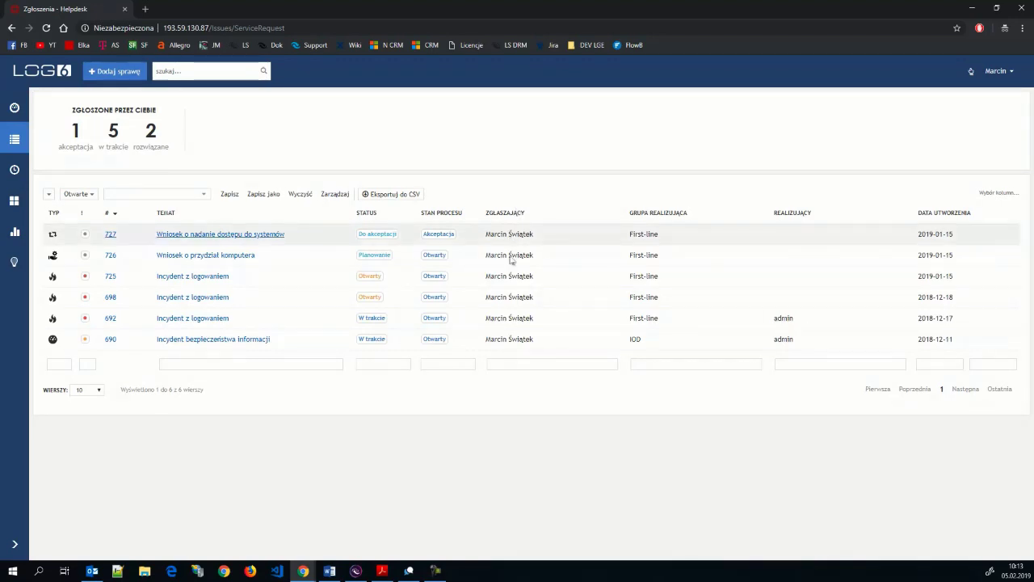
pyautogui.moveTo(506, 297)
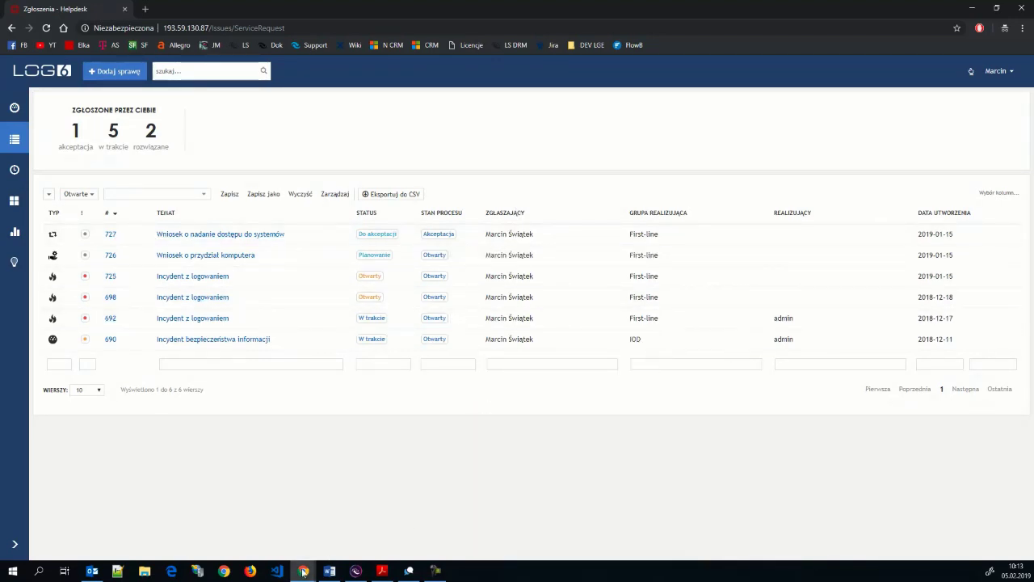
# - In the admin window, open the First-line group from the Grupy list to view its permissions
pyautogui.click(228, 543)
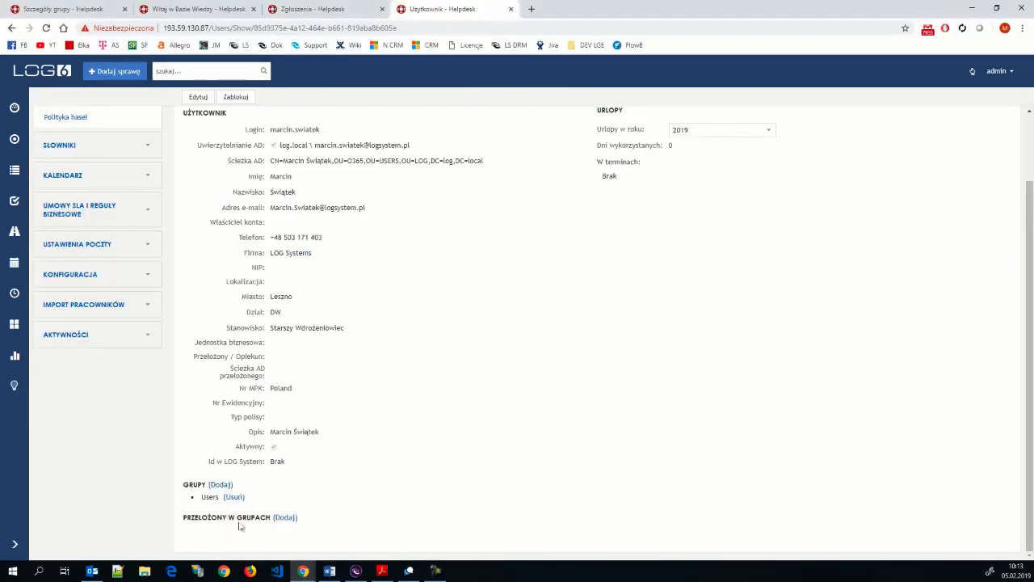
pyautogui.click(95, 12)
pyautogui.scroll(2, 331, 171)
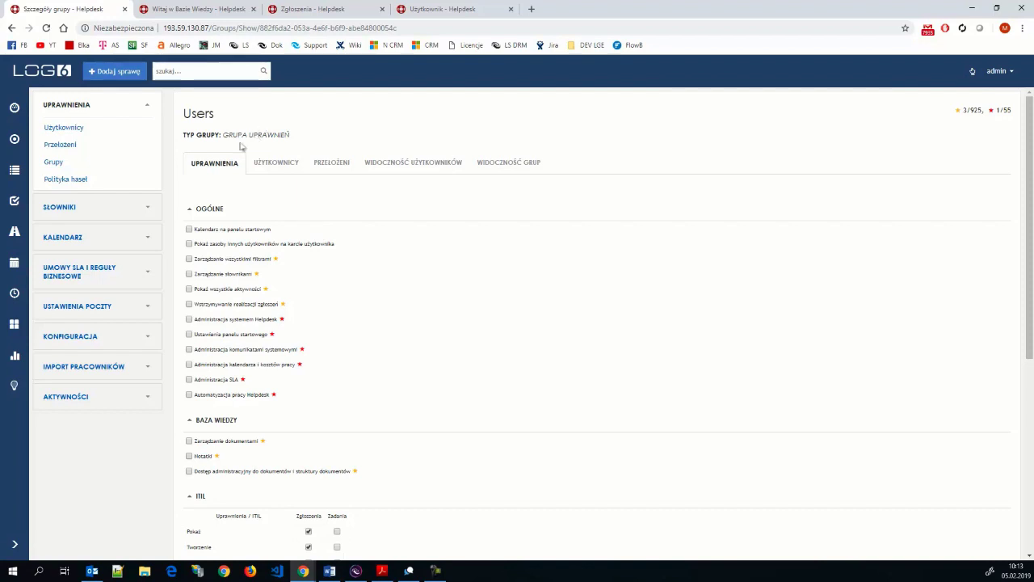
pyautogui.click(53, 163)
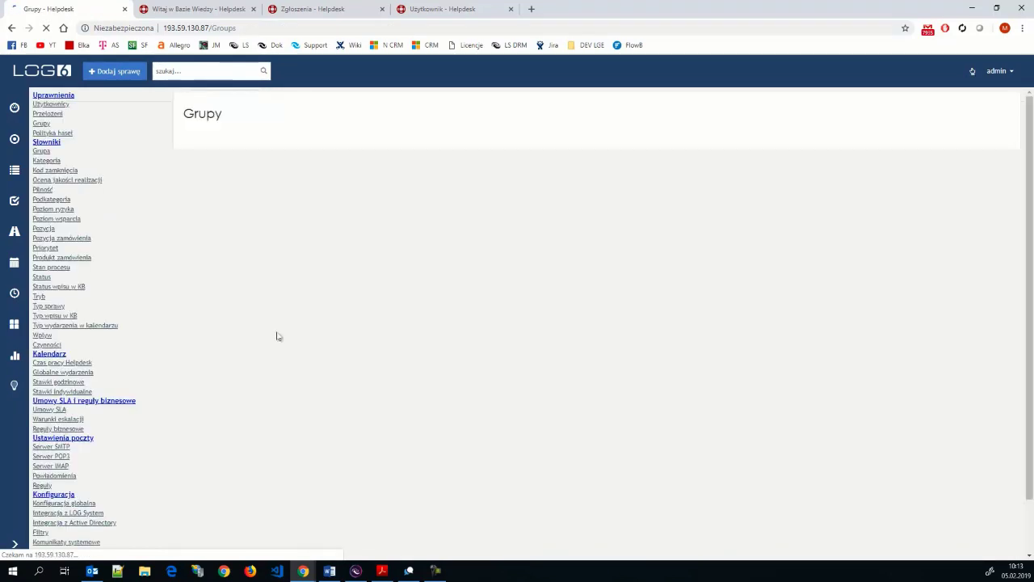
pyautogui.scroll(-1, 275, 337)
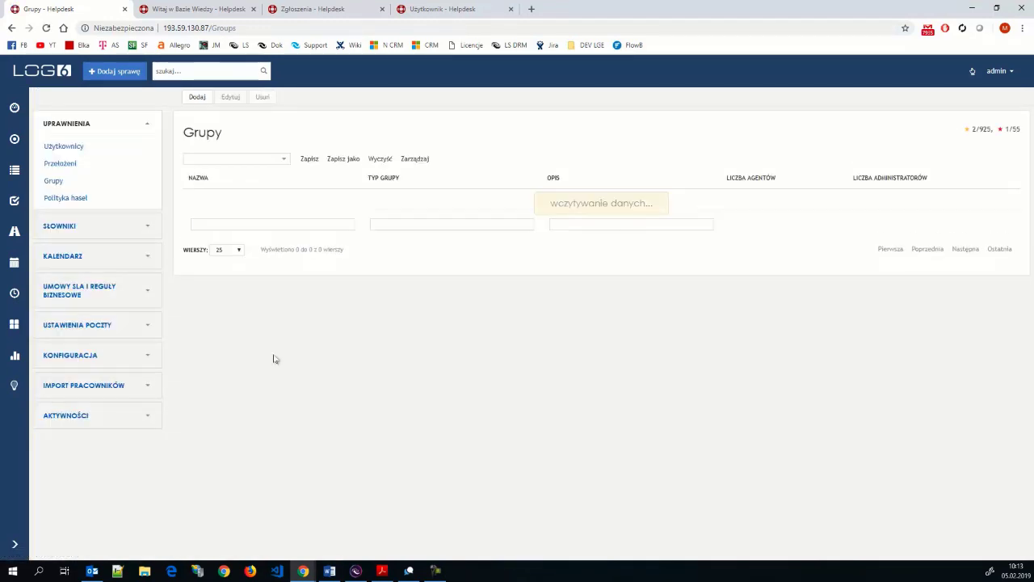
pyautogui.scroll(-1, 274, 359)
pyautogui.scroll(-1, 253, 421)
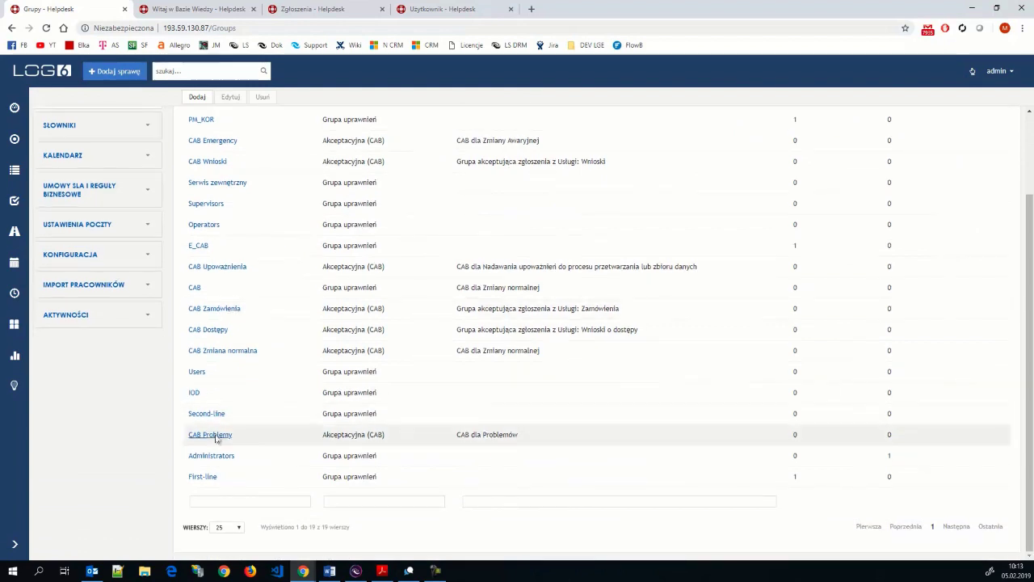
pyautogui.click(202, 476)
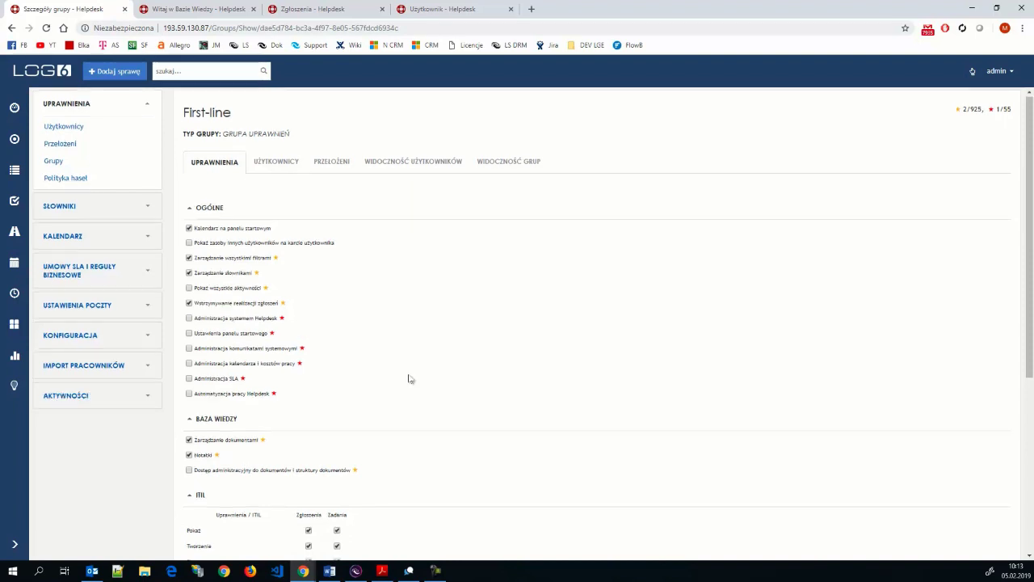
pyautogui.scroll(-4, 409, 376)
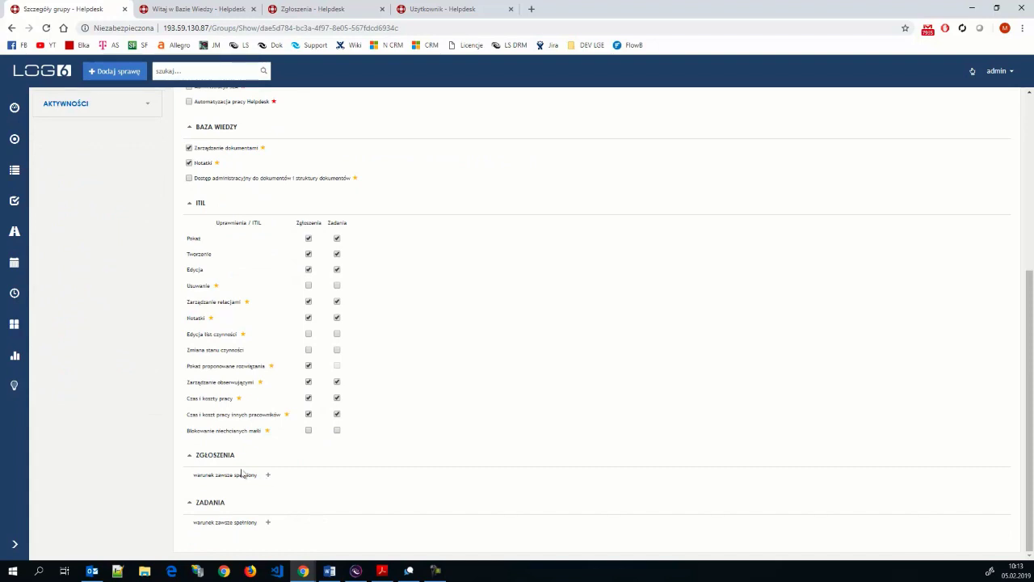
pyautogui.scroll(5, 247, 432)
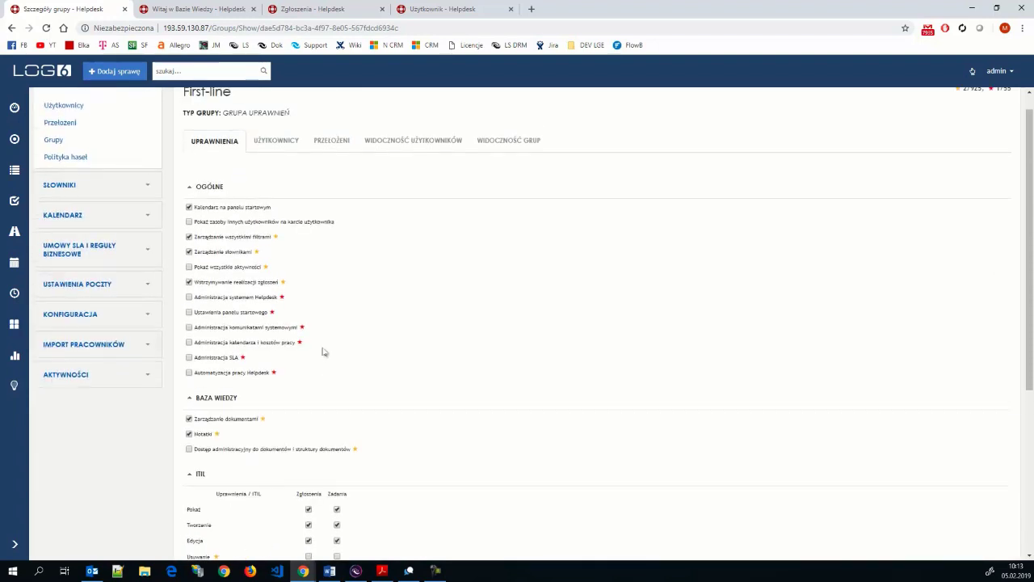
pyautogui.scroll(1, 322, 343)
pyautogui.scroll(-6, 323, 355)
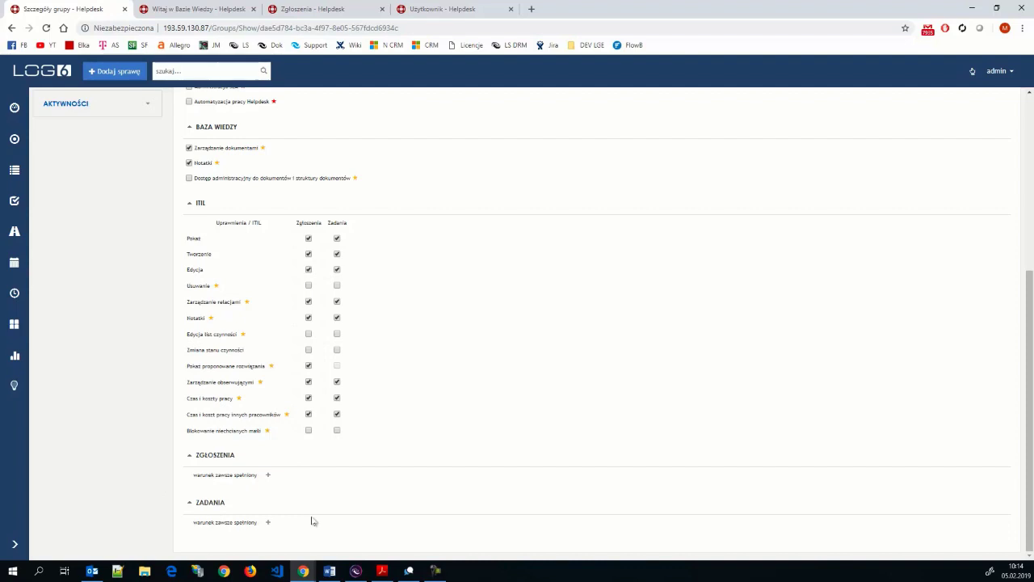
# - Replace the always-met ZGŁOSZENIA condition with 'Grupa realizująca contains the current user's value'
pyautogui.click(267, 478)
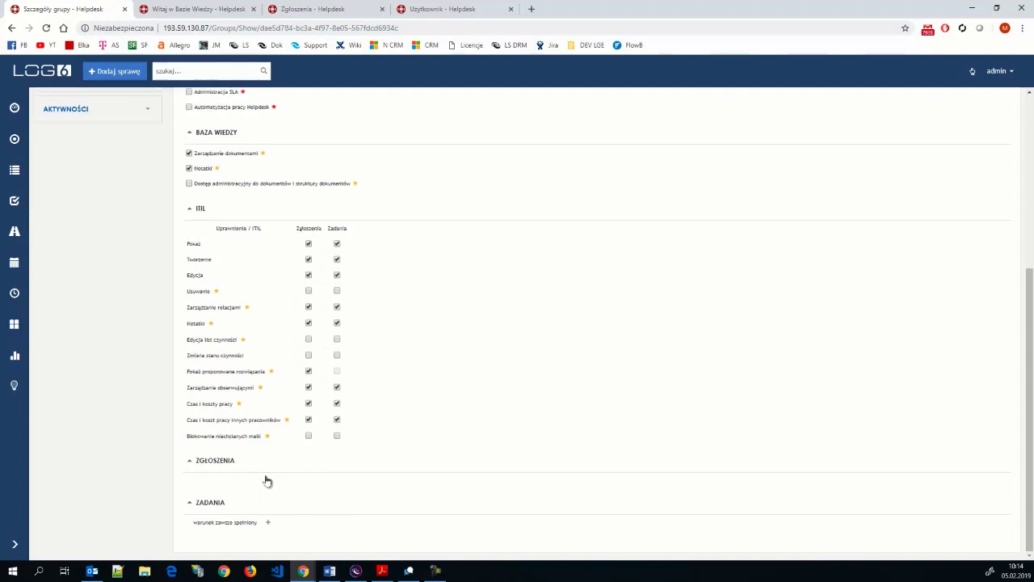
pyautogui.click(215, 473)
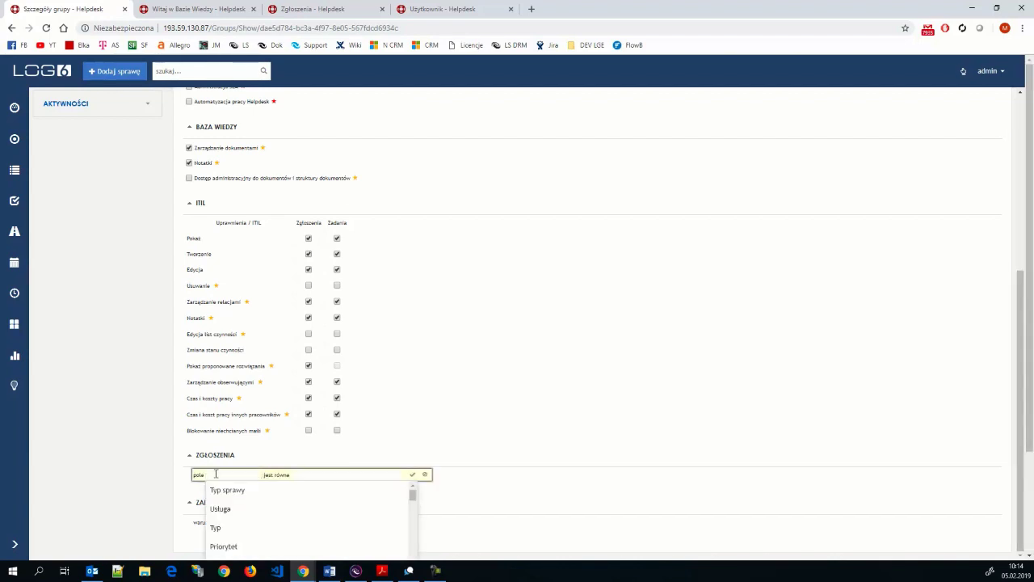
pyautogui.write('gru')
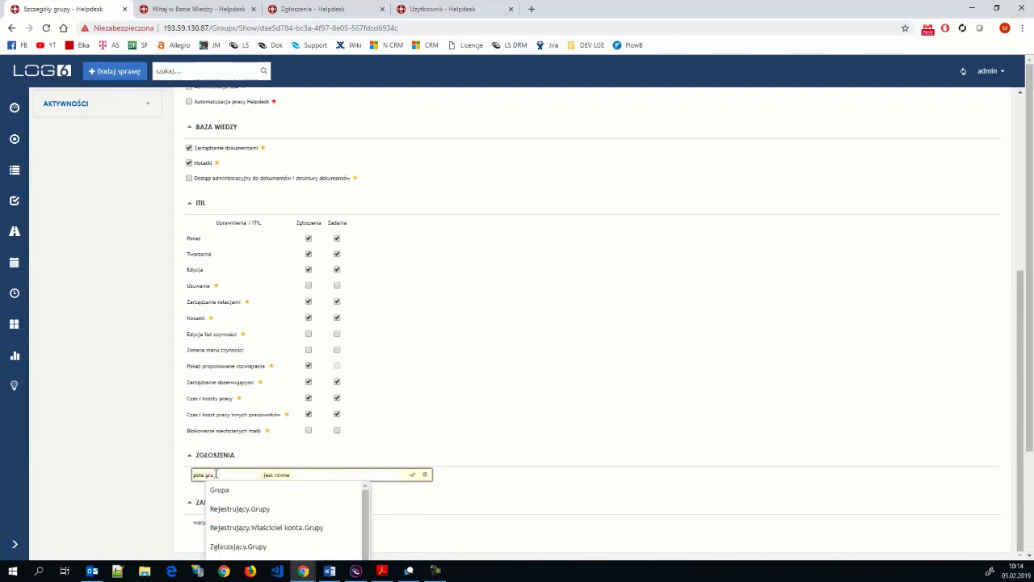
pyautogui.write('pa')
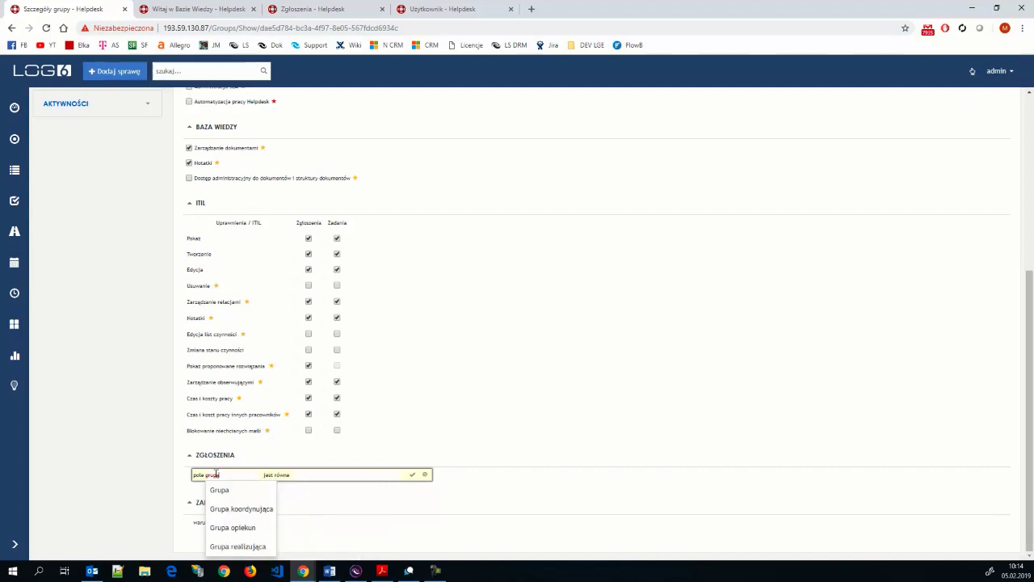
pyautogui.write(' re')
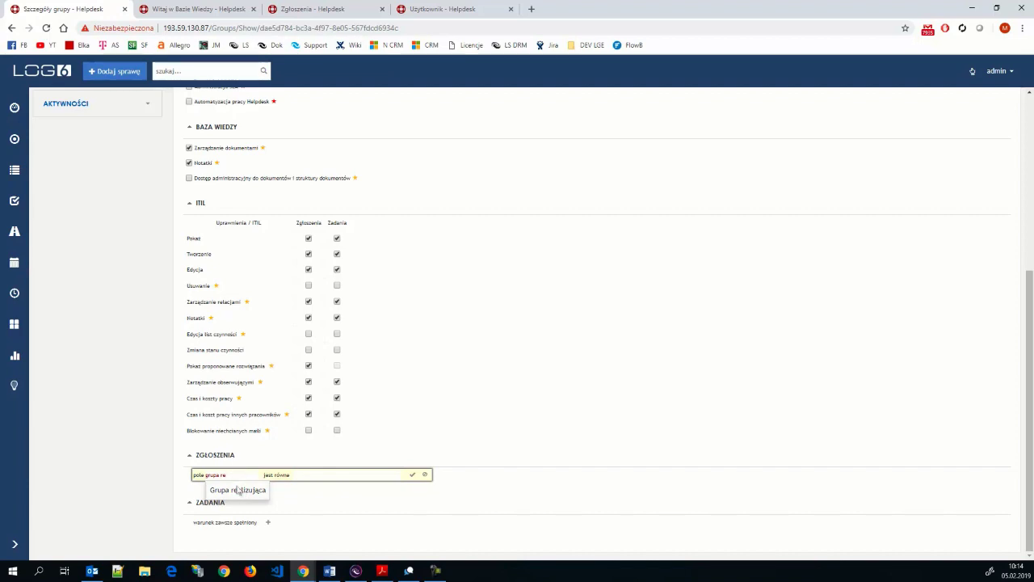
pyautogui.click(241, 491)
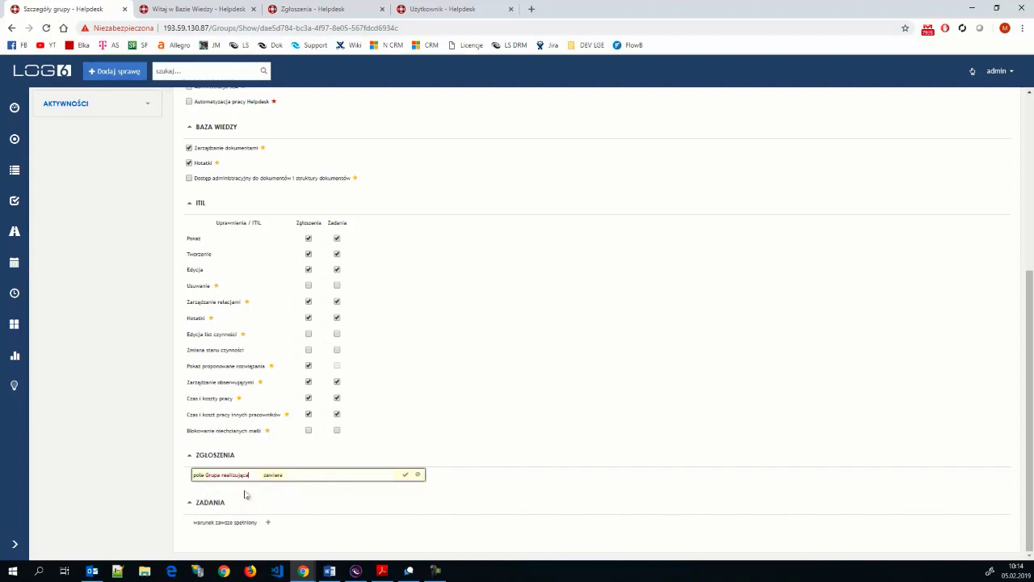
pyautogui.click(300, 472)
pyautogui.click(344, 491)
pyautogui.click(404, 476)
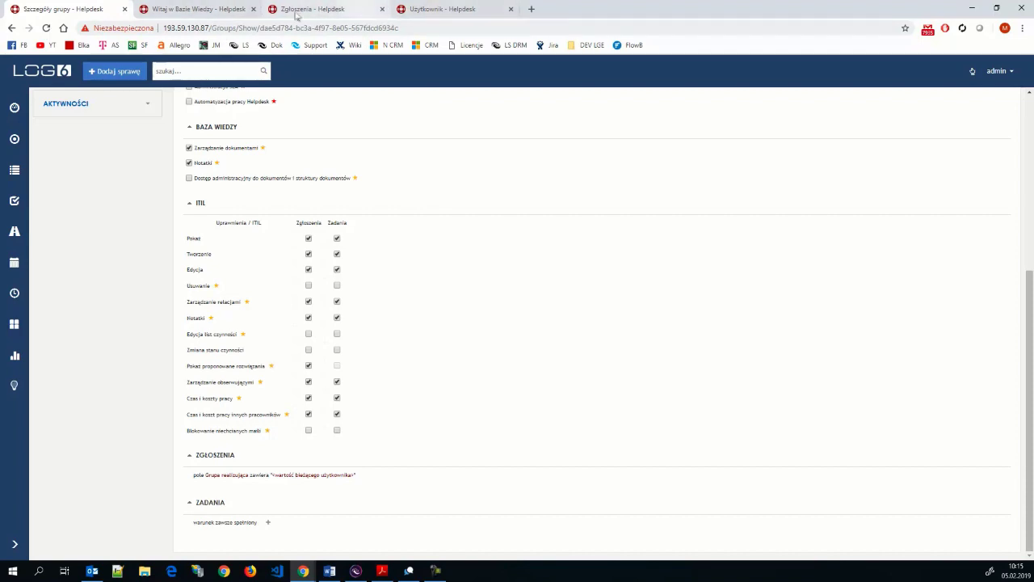
pyautogui.scroll(2, 150, 127)
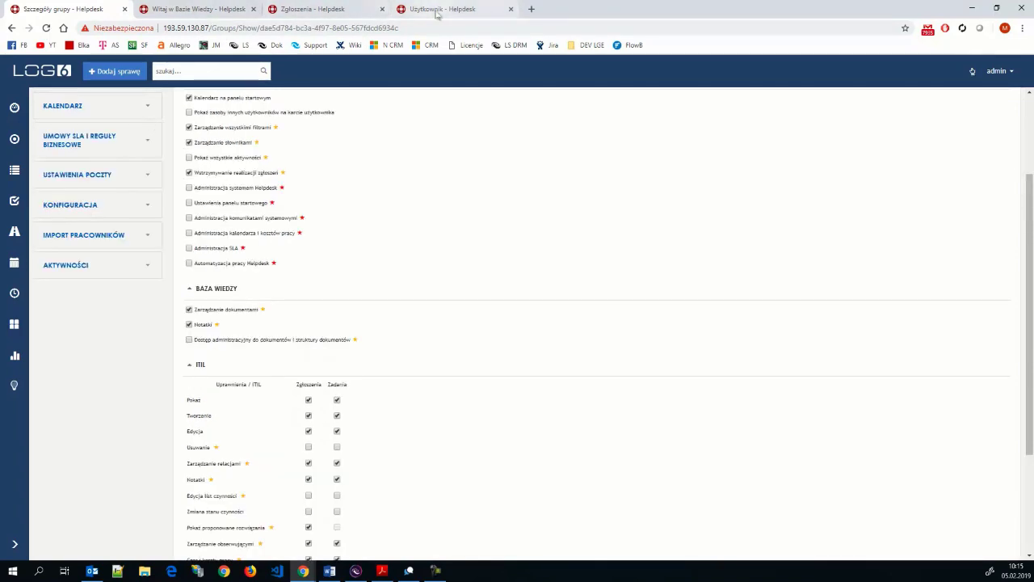
# - Add the user to the First-line group on their details page
pyautogui.click(439, 10)
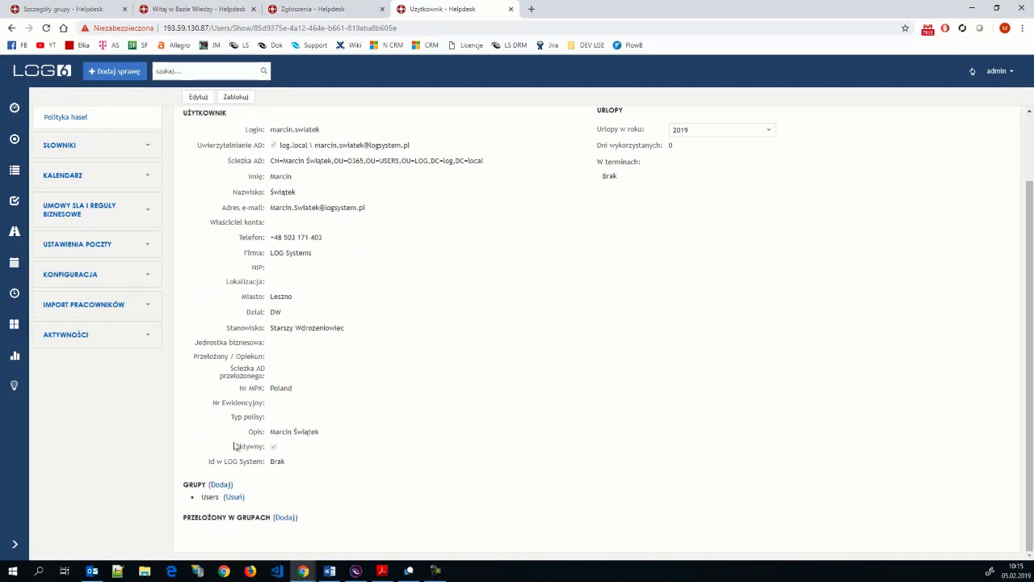
pyautogui.click(218, 485)
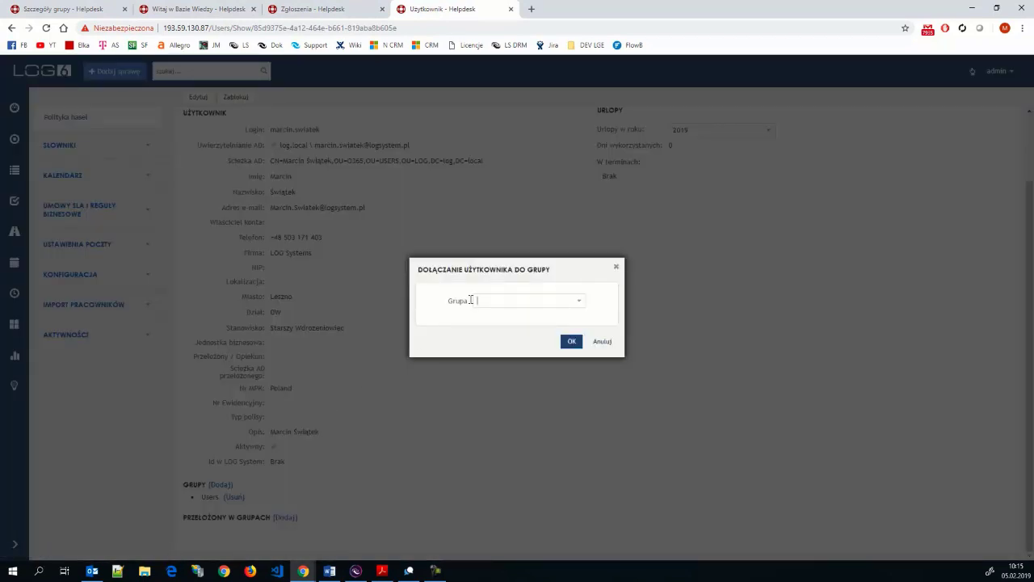
pyautogui.write('fir')
pyautogui.click(499, 321)
pyautogui.click(572, 342)
# - Reload the user's ticket list, which now shows 19 First-line tickets
pyautogui.moveTo(305, 560)
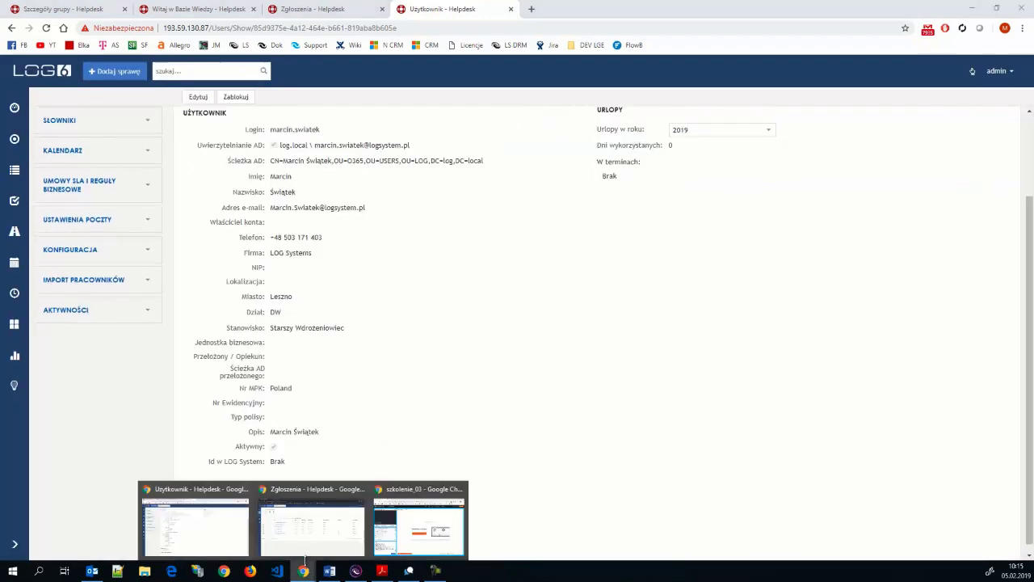
pyautogui.click(312, 531)
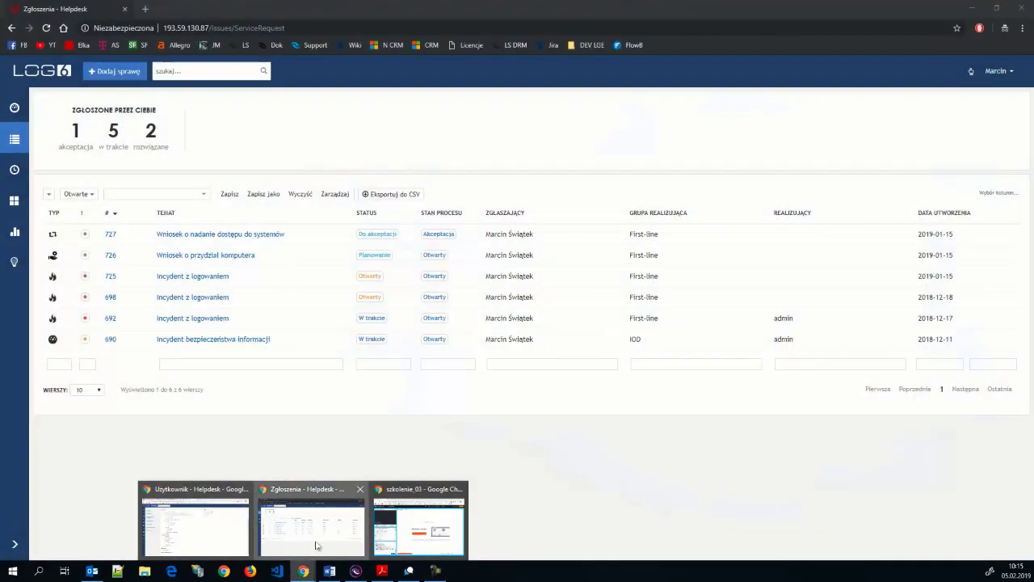
pyautogui.click(46, 29)
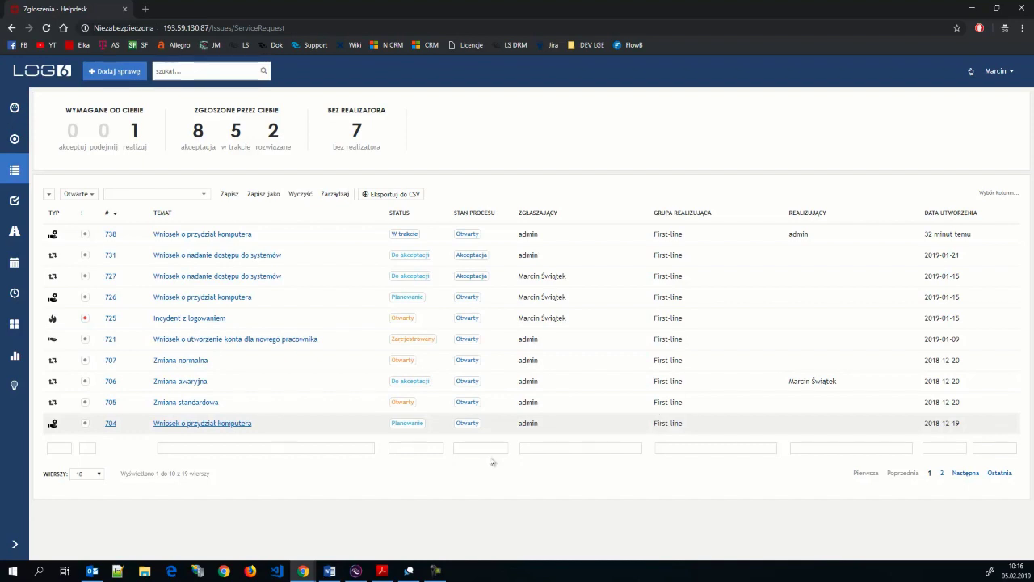
pyautogui.click(304, 572)
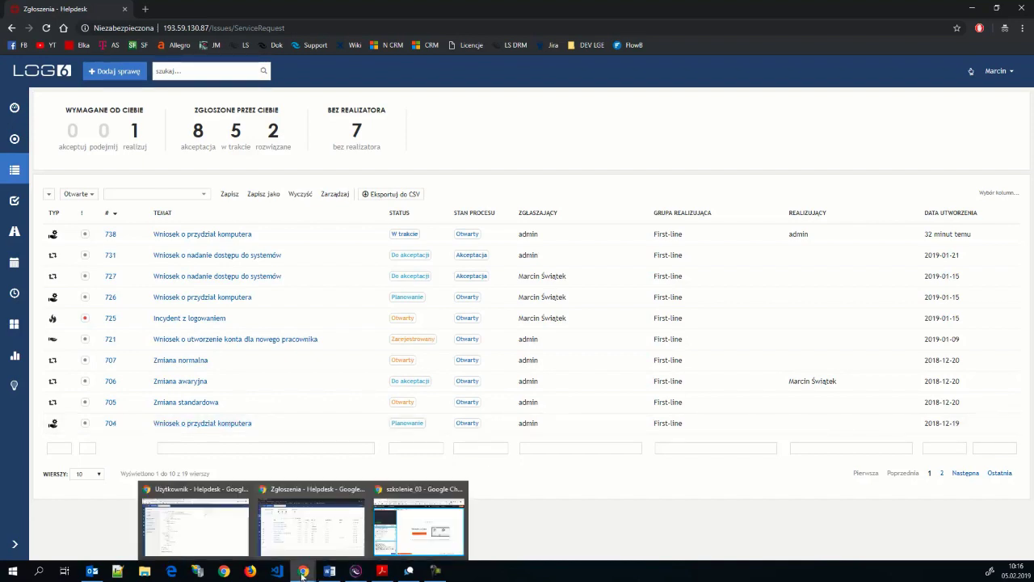
# - Add a 'spełniono choć jeden z warunków' condition group to the ZGŁOSZENIA rule
pyautogui.click(224, 543)
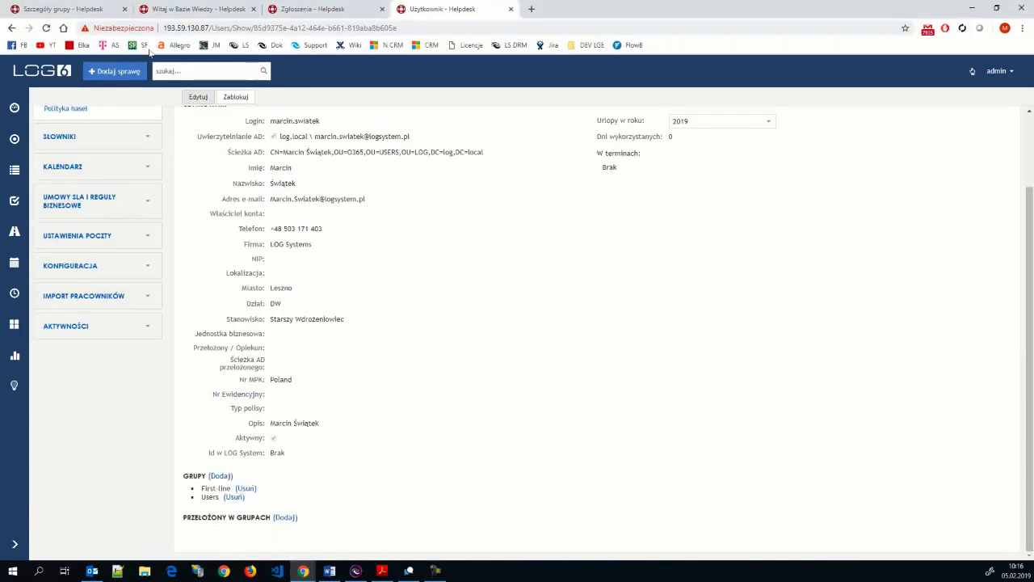
pyautogui.scroll(-3, 283, 408)
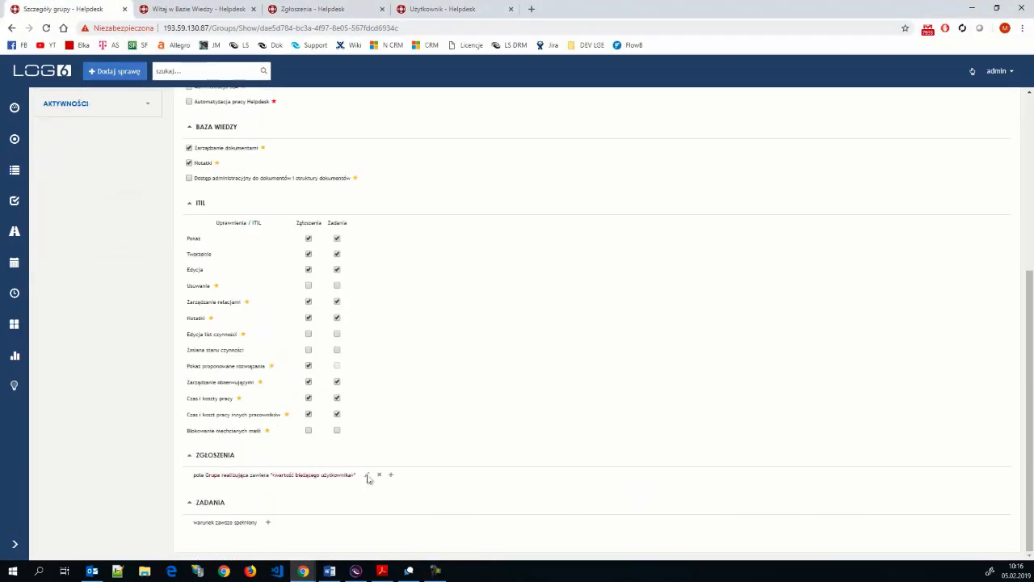
pyautogui.click(389, 481)
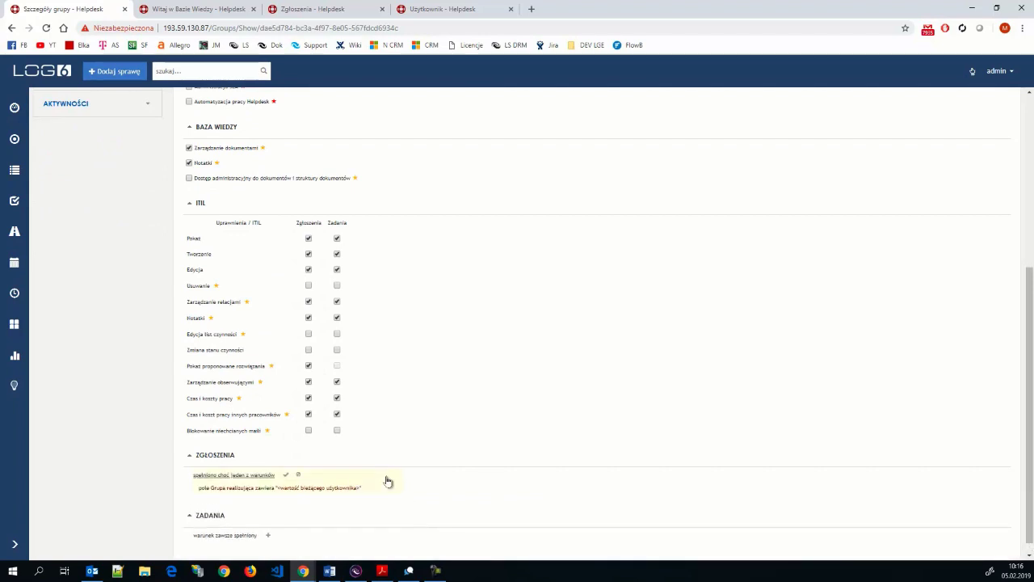
pyautogui.click(249, 474)
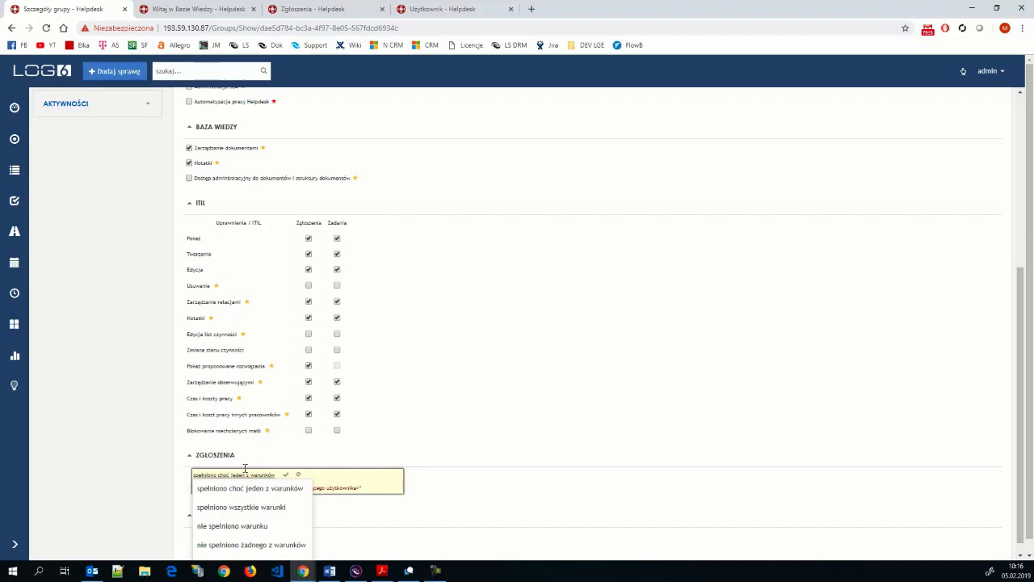
pyautogui.click(293, 473)
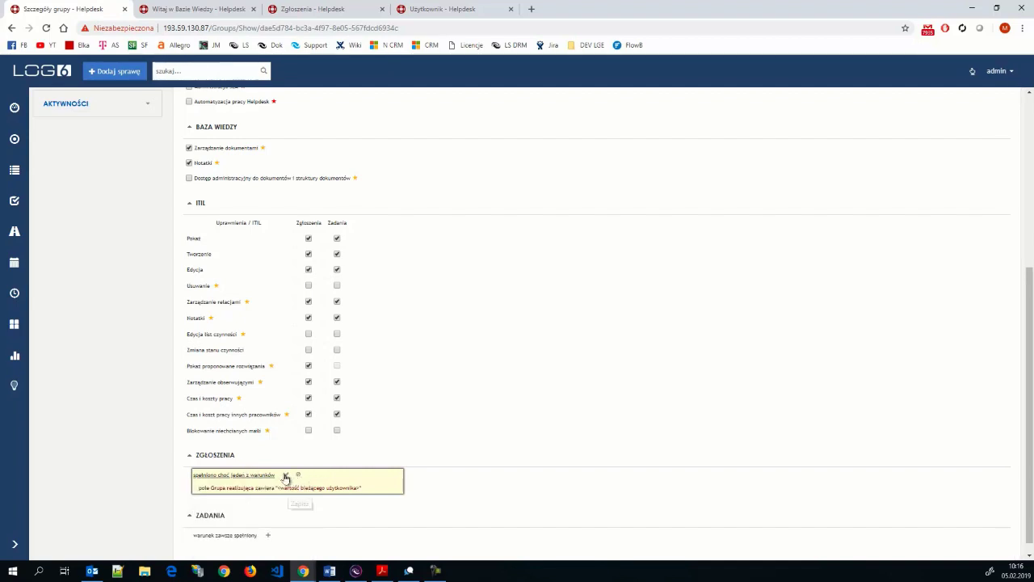
pyautogui.click(285, 477)
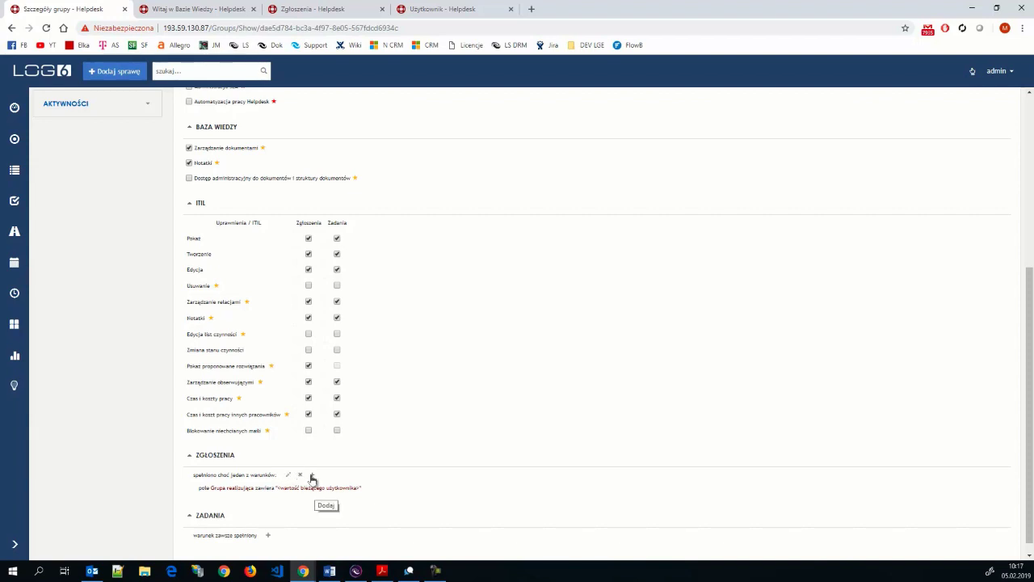
# - Add a single condition to the group: Realizujący equals the current user
pyautogui.click(312, 477)
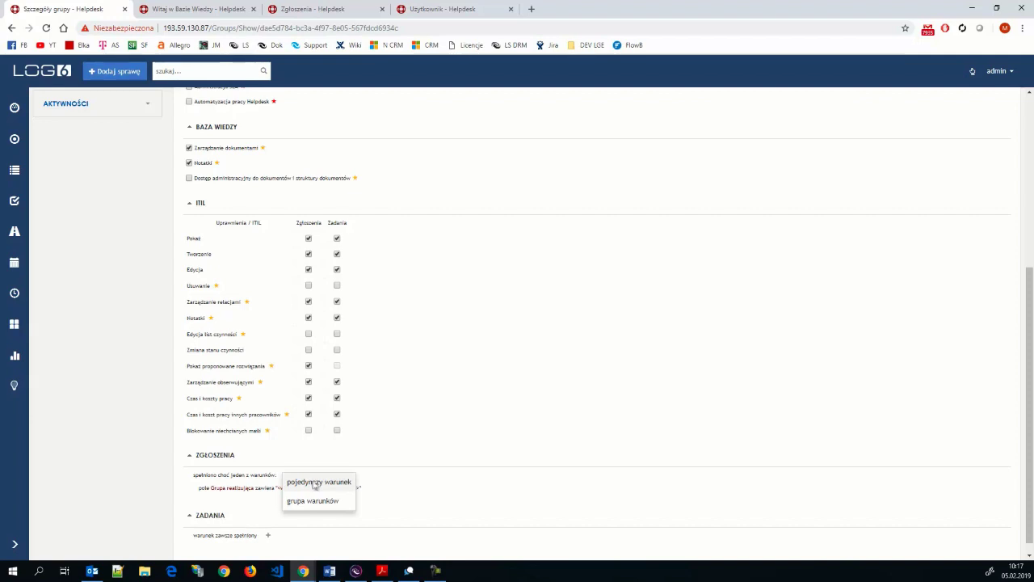
pyautogui.click(314, 482)
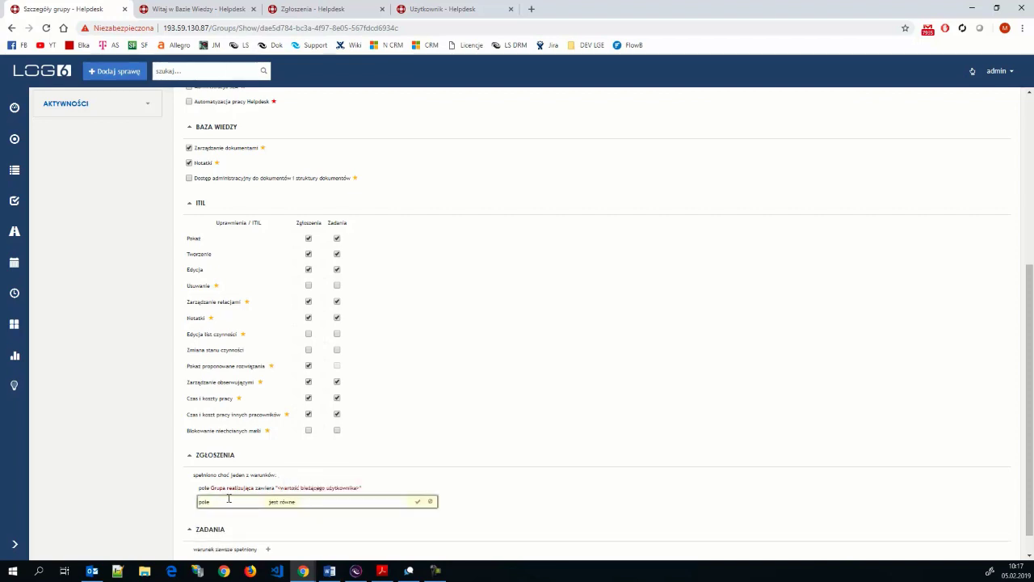
pyautogui.click(227, 499)
pyautogui.write('rea')
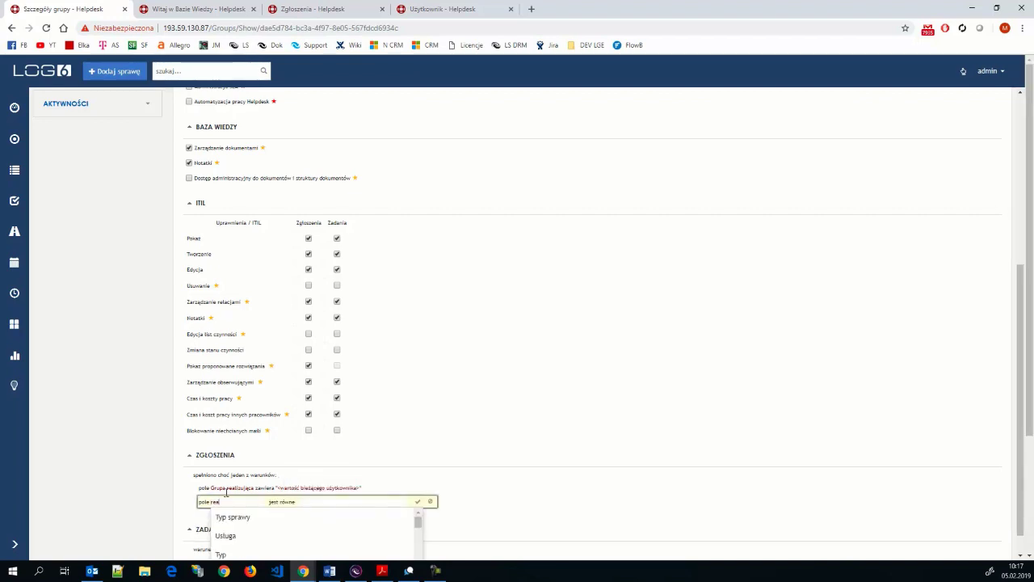
pyautogui.click(242, 536)
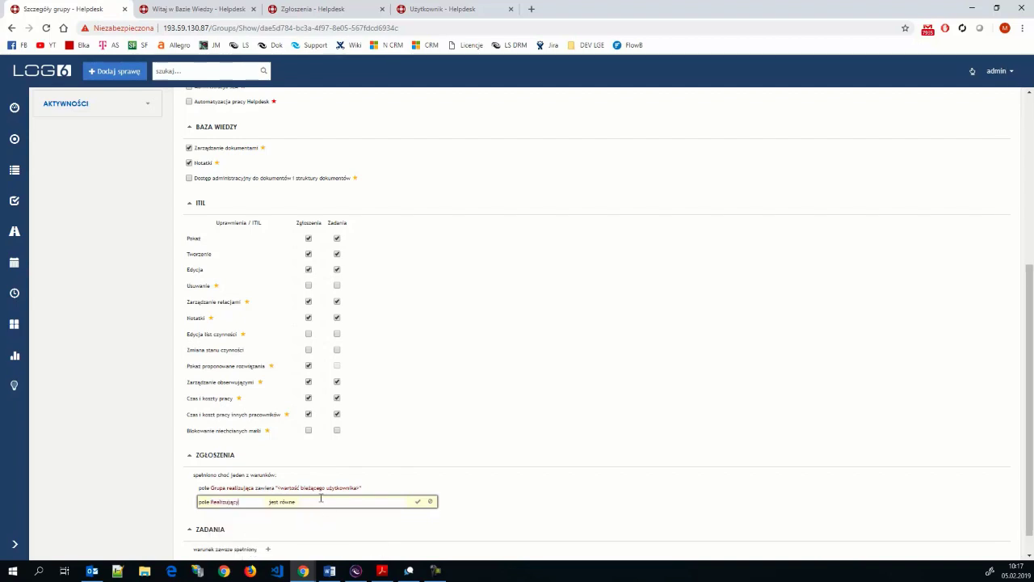
pyautogui.click(322, 501)
pyautogui.click(334, 538)
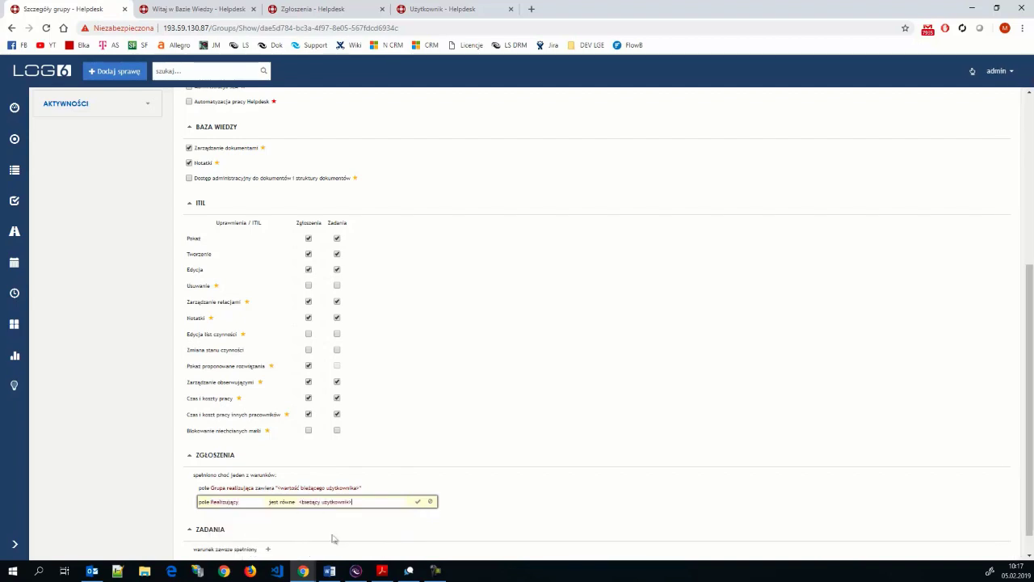
pyautogui.click(417, 502)
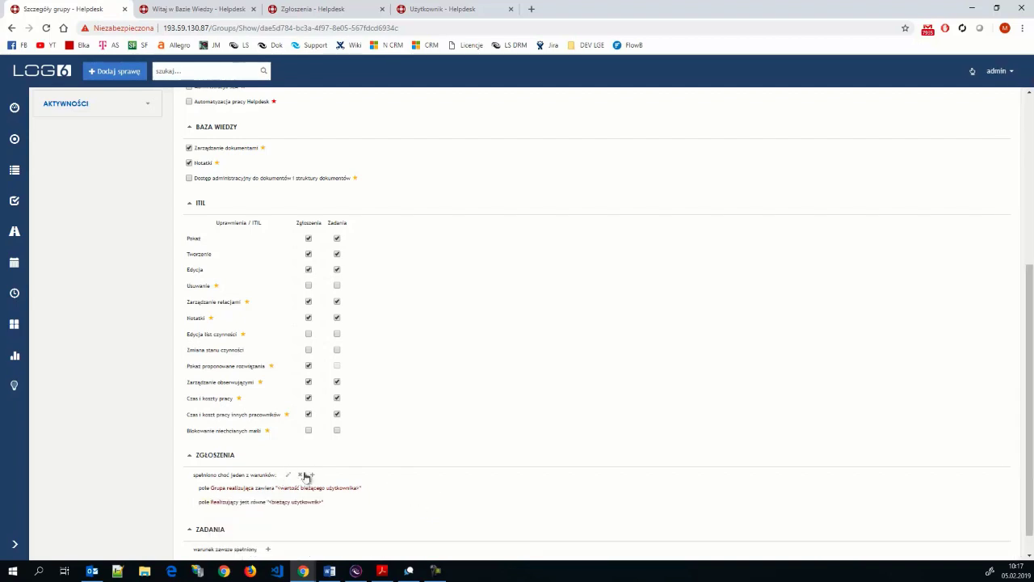
pyautogui.click(307, 476)
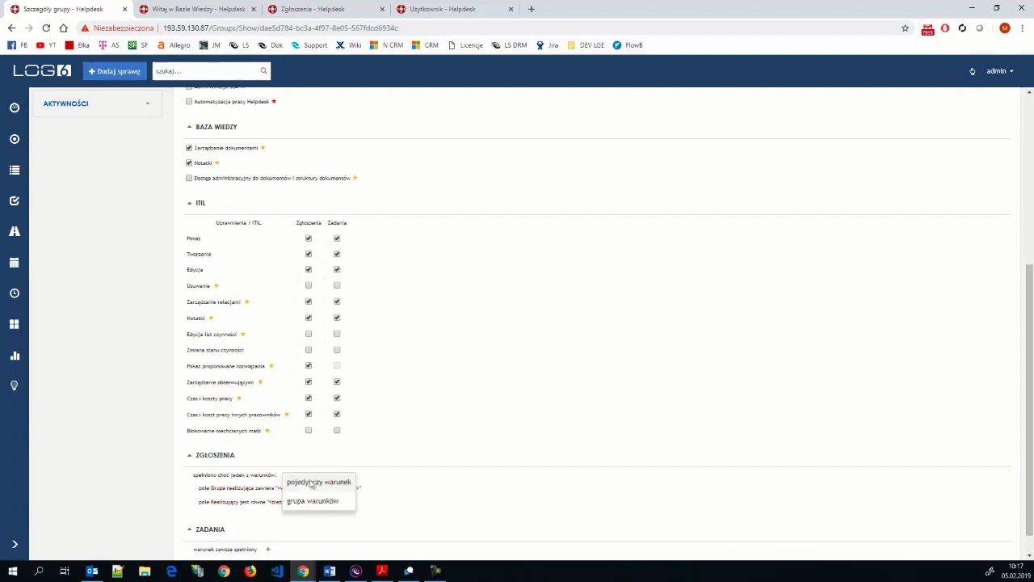
# - Add a single condition to the group: Obserwujący contains the current user
pyautogui.click(312, 483)
pyautogui.scroll(-1, 1007, 427)
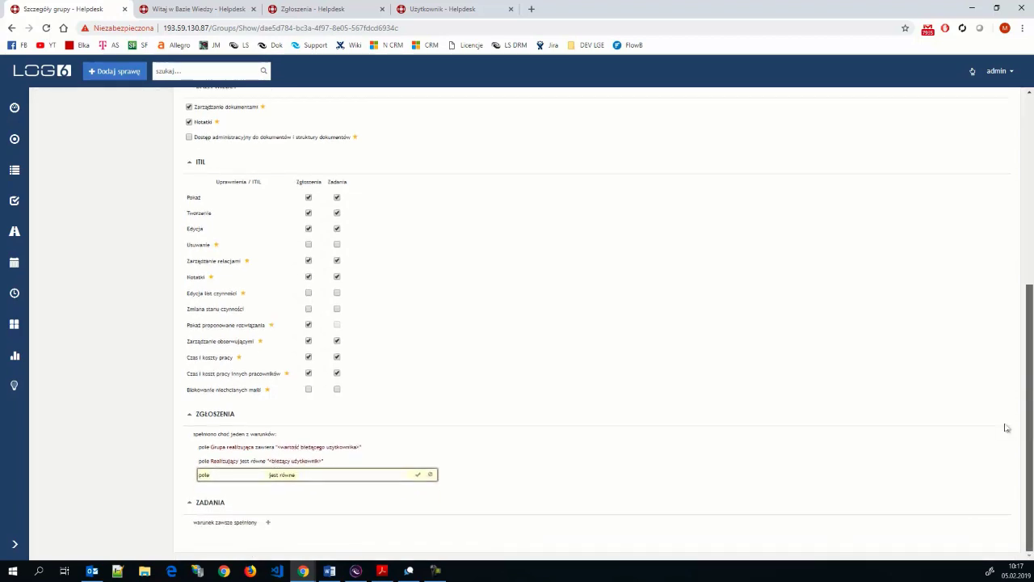
pyautogui.click(242, 474)
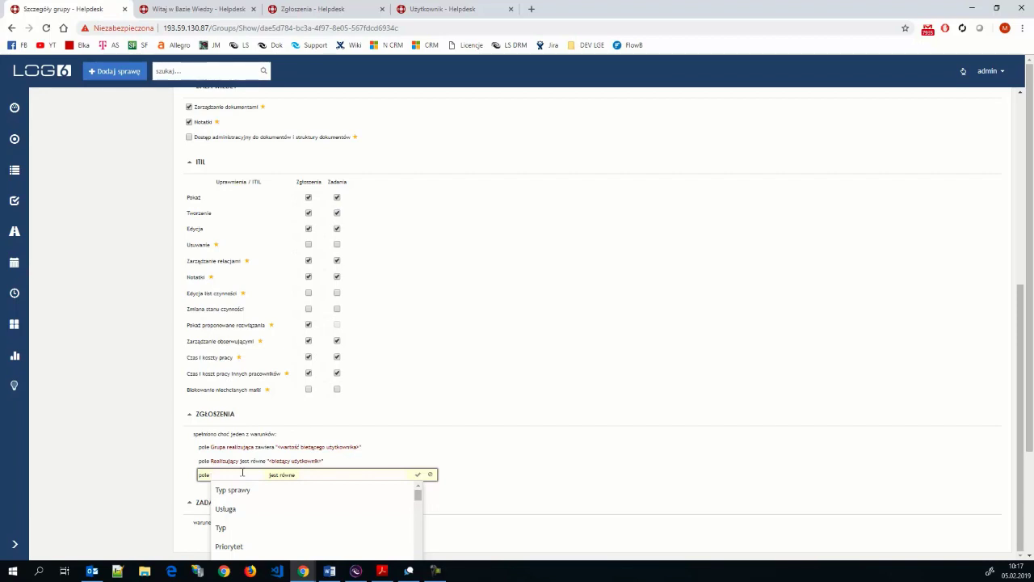
pyautogui.write('op')
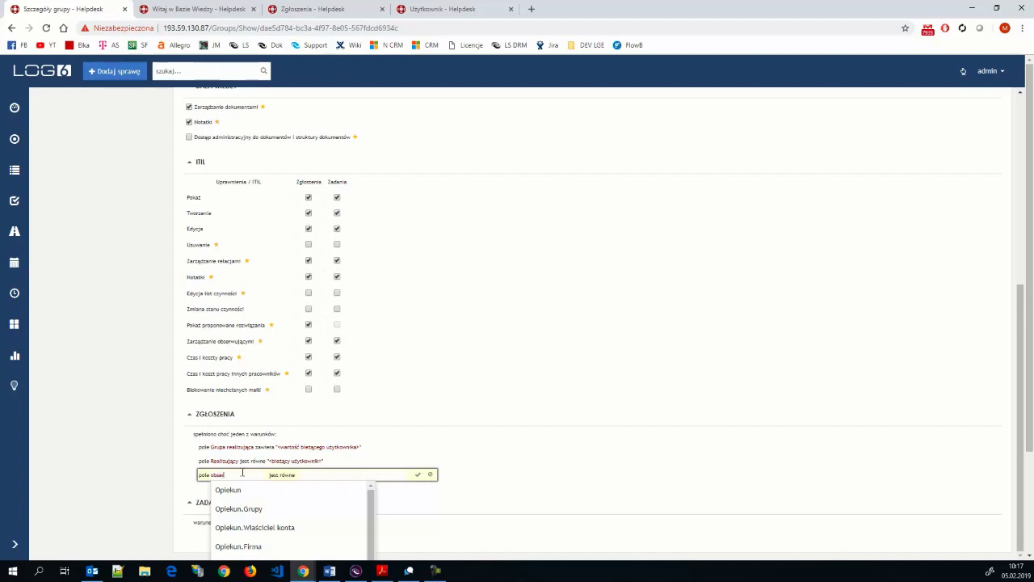
pyautogui.write('ser')
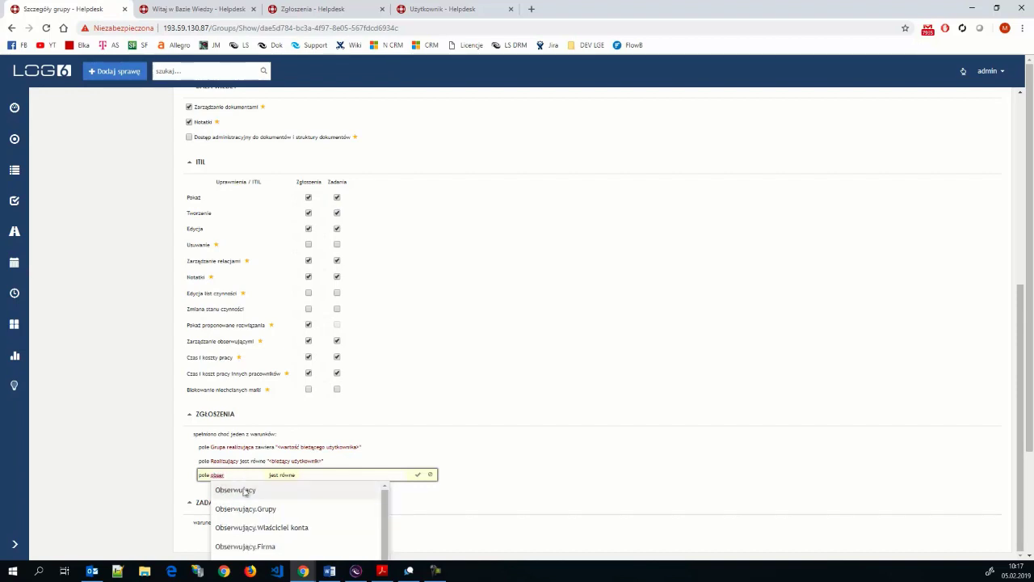
pyautogui.click(243, 491)
pyautogui.click(317, 472)
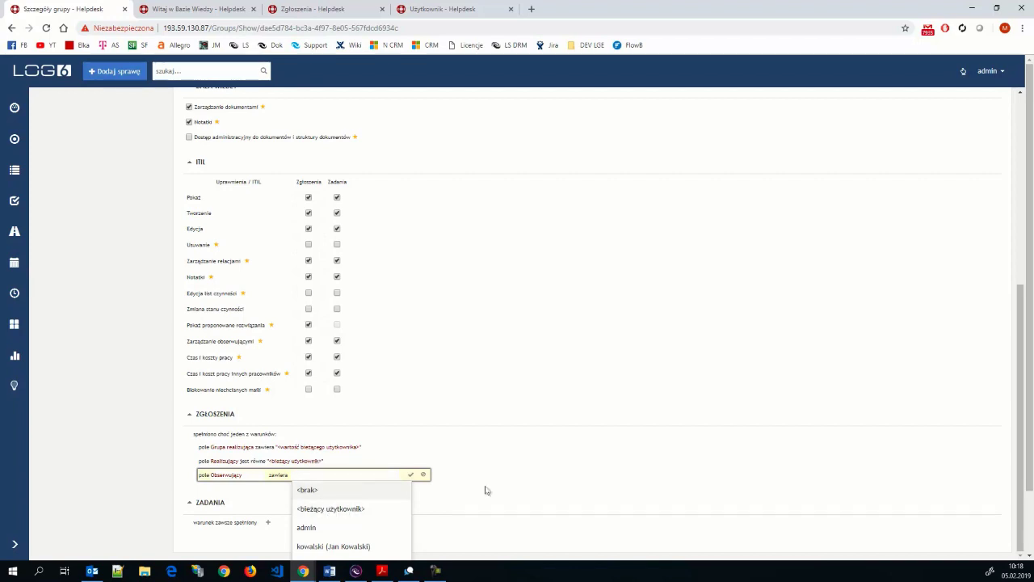
pyautogui.click(329, 508)
pyautogui.click(410, 475)
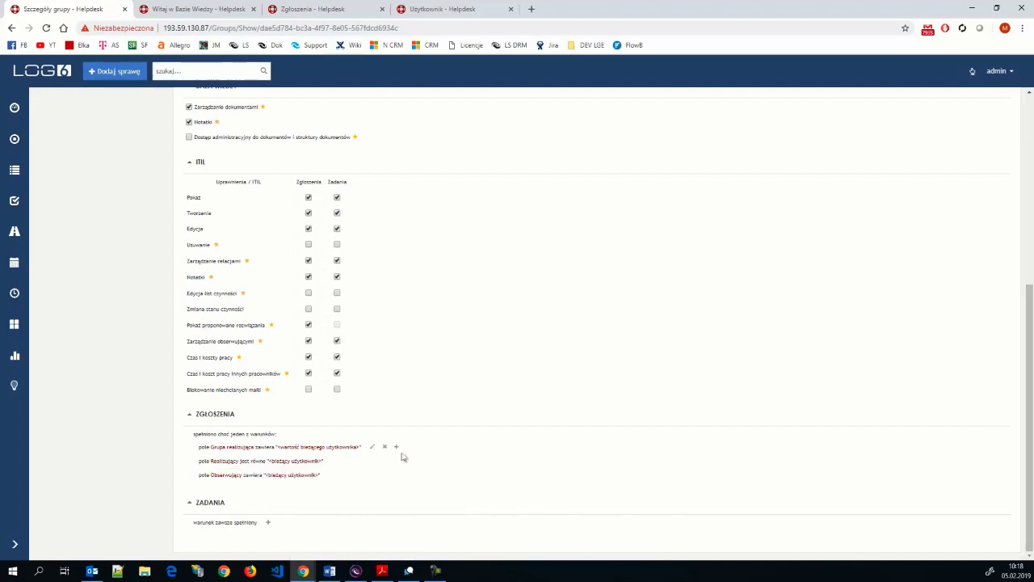
pyautogui.scroll(5, 403, 457)
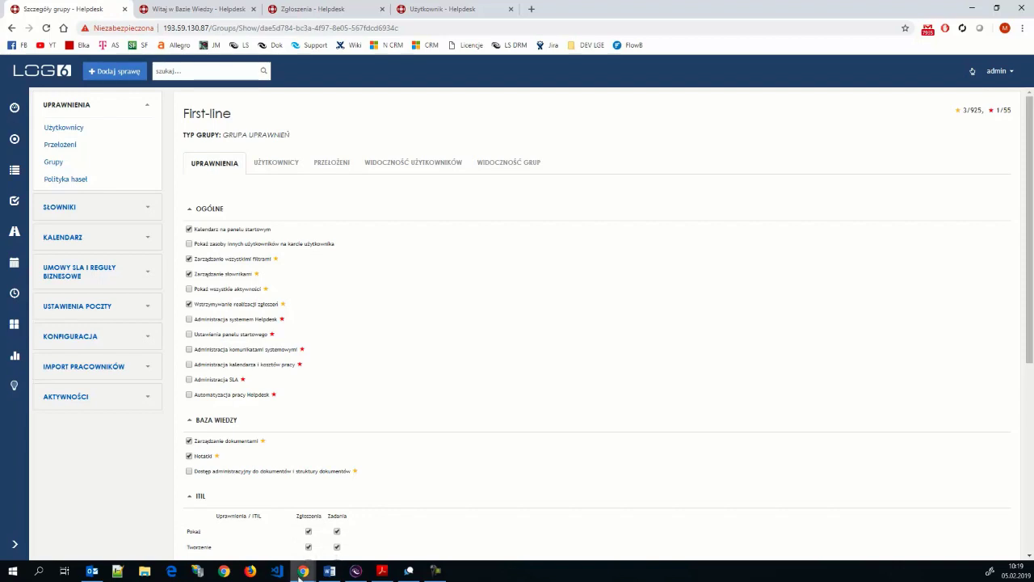
pyautogui.moveTo(301, 573)
pyautogui.click(330, 570)
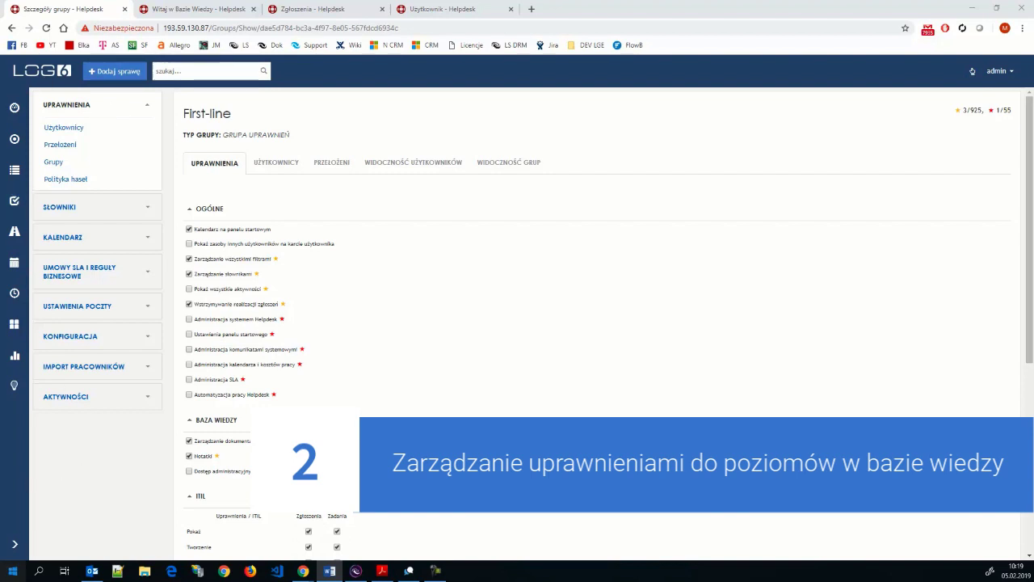
# - Open Baza wiedzy from the sidebar and bring up its add level or article options
pyautogui.click(14, 545)
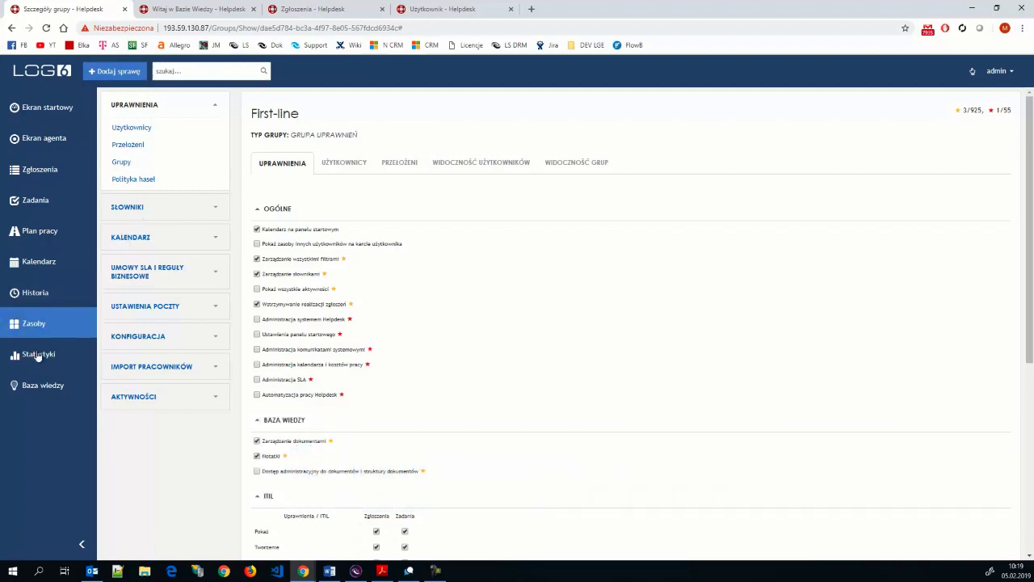
pyautogui.click(26, 388)
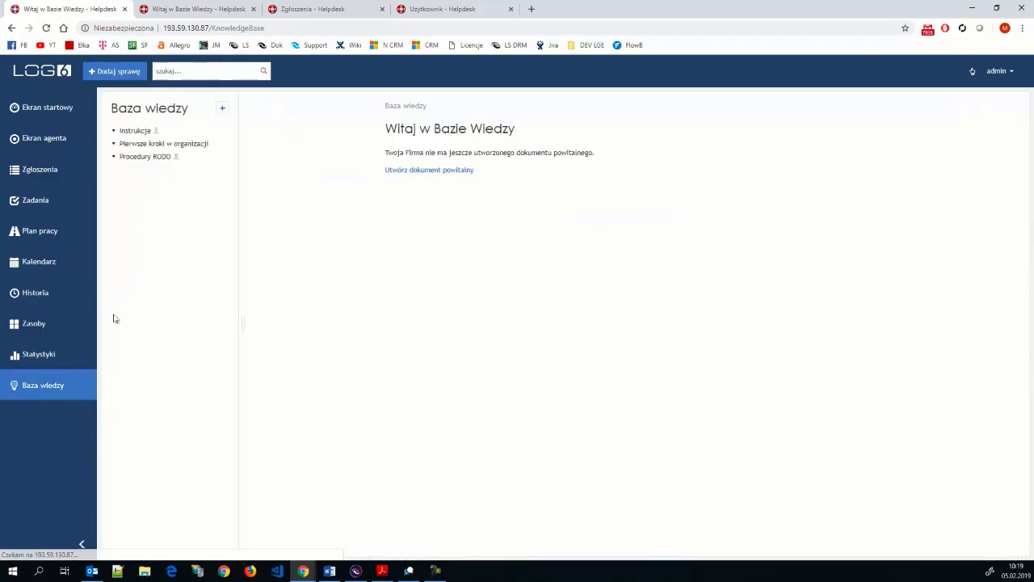
pyautogui.click(81, 543)
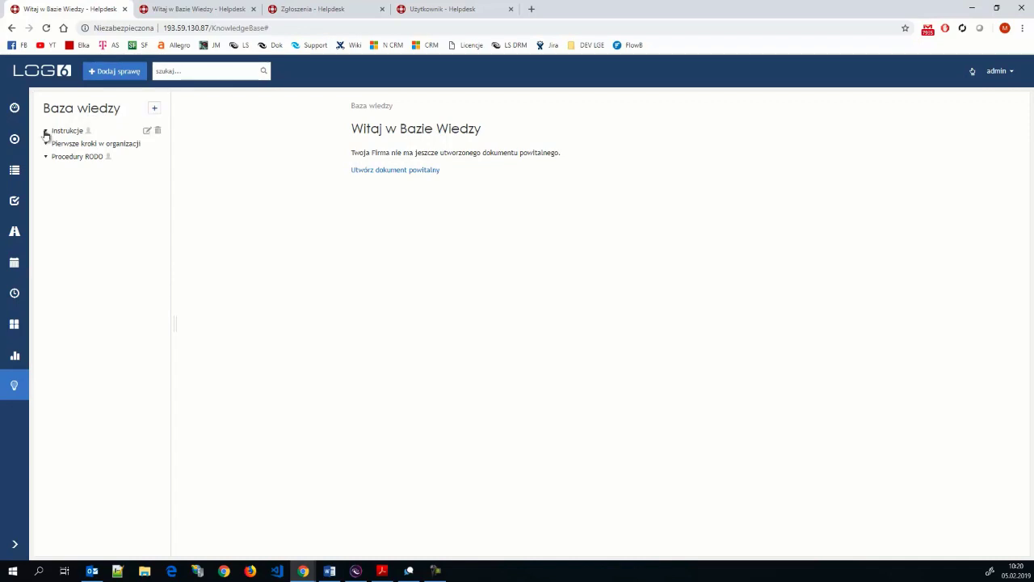
pyautogui.click(153, 109)
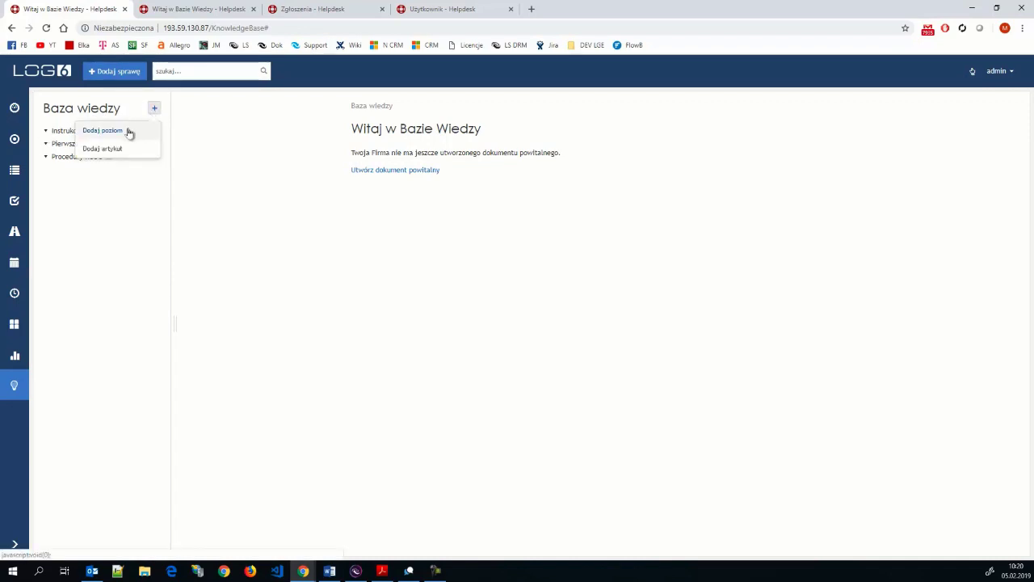
# - Add a new knowledge-base level named 'Test' with Publiczny access
pyautogui.click(128, 131)
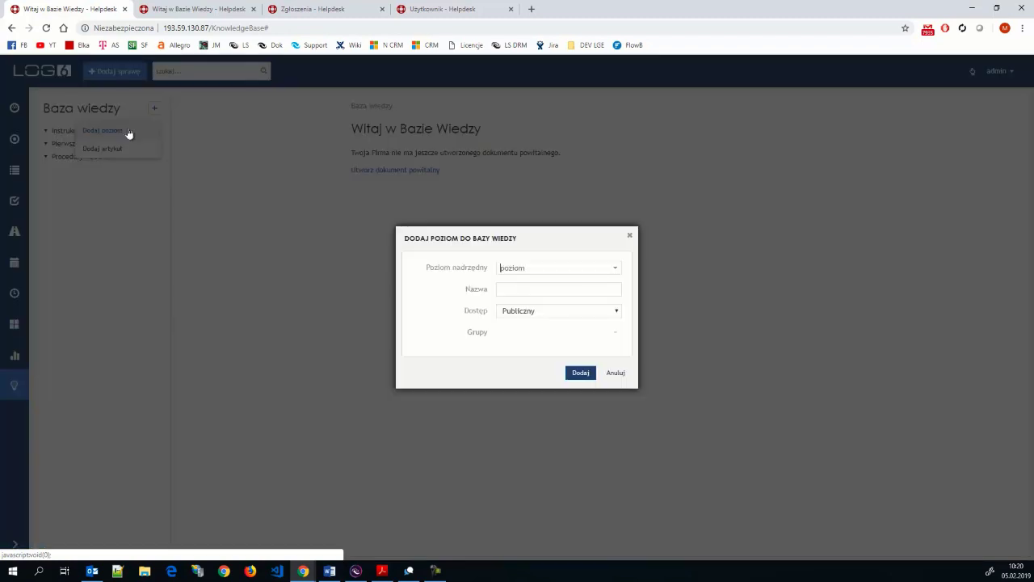
pyautogui.click(617, 312)
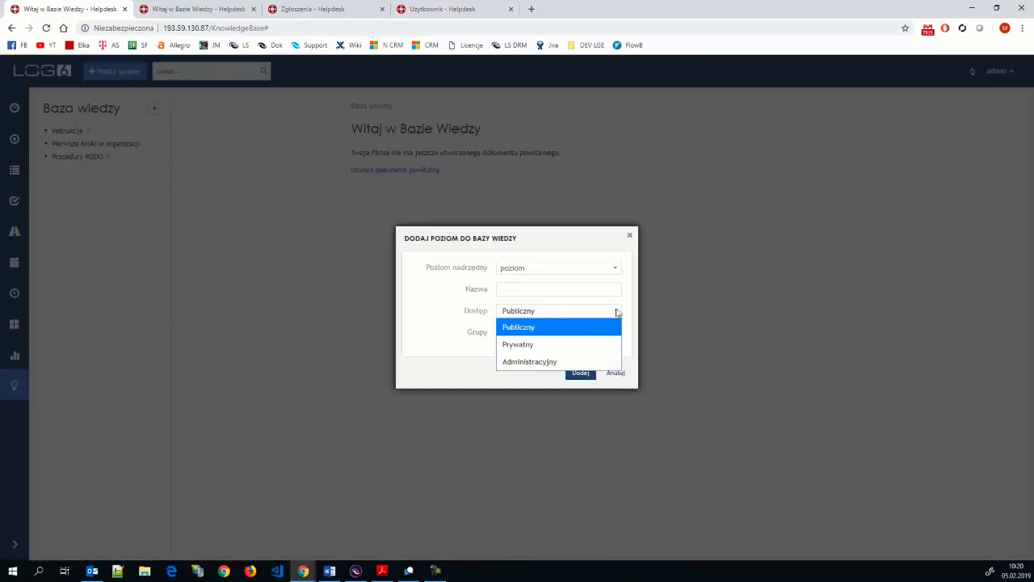
pyautogui.doubleClick(483, 315)
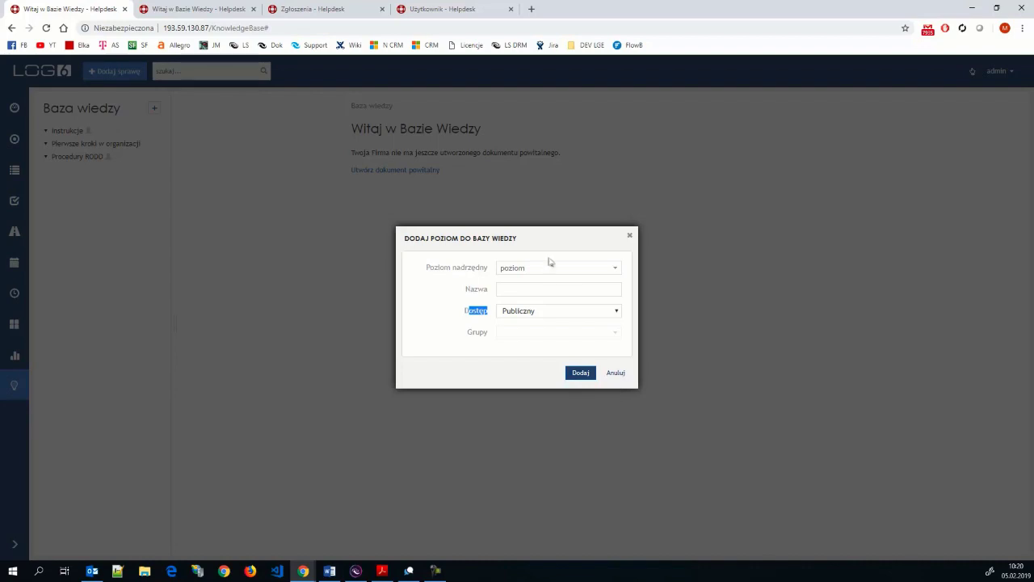
pyautogui.click(536, 283)
pyautogui.write('Te')
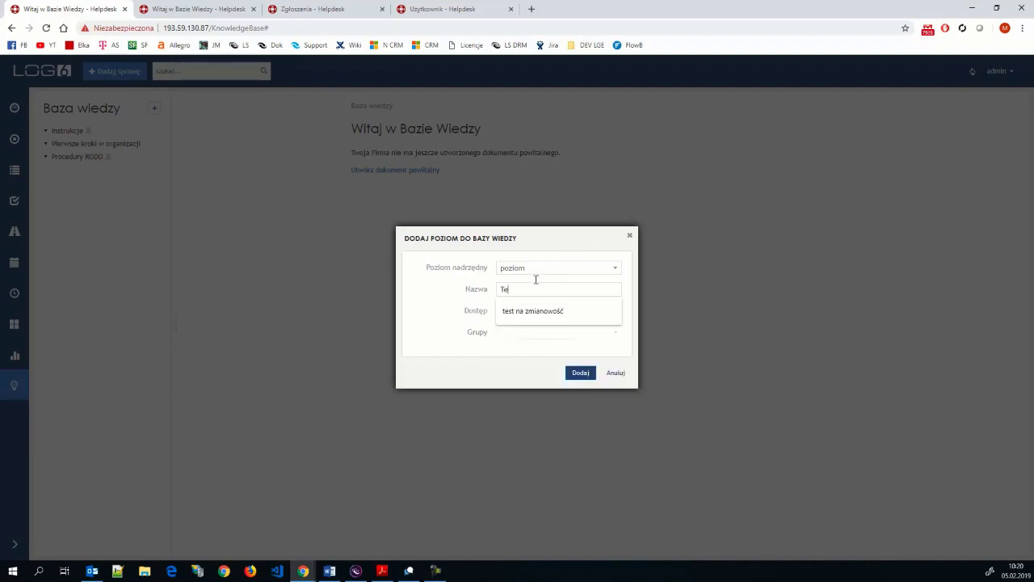
pyautogui.write('st')
pyautogui.click(416, 300)
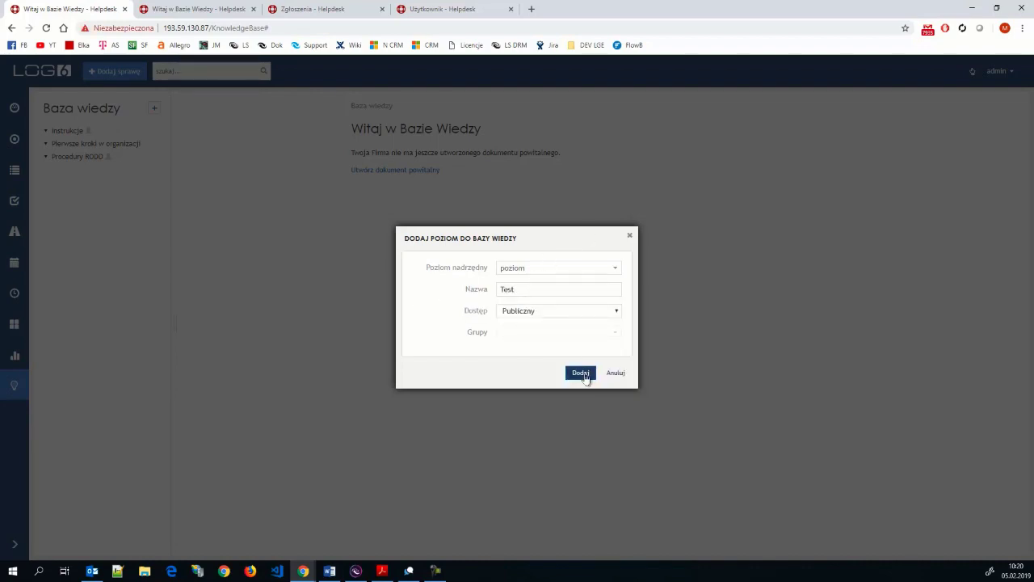
pyautogui.click(584, 376)
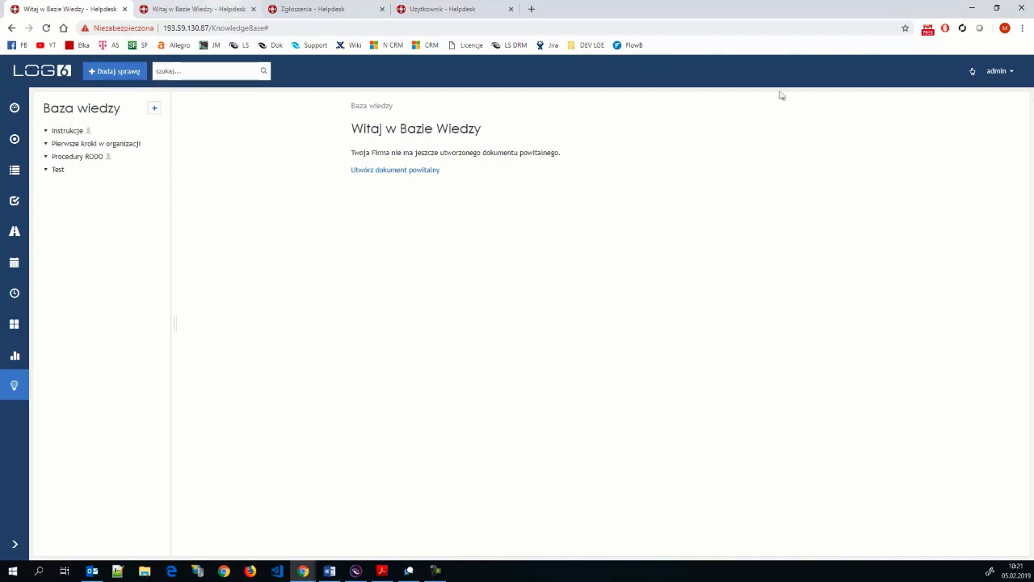
# - Log out of the admin account, browse the public knowledge base, then return to login
pyautogui.click(1001, 77)
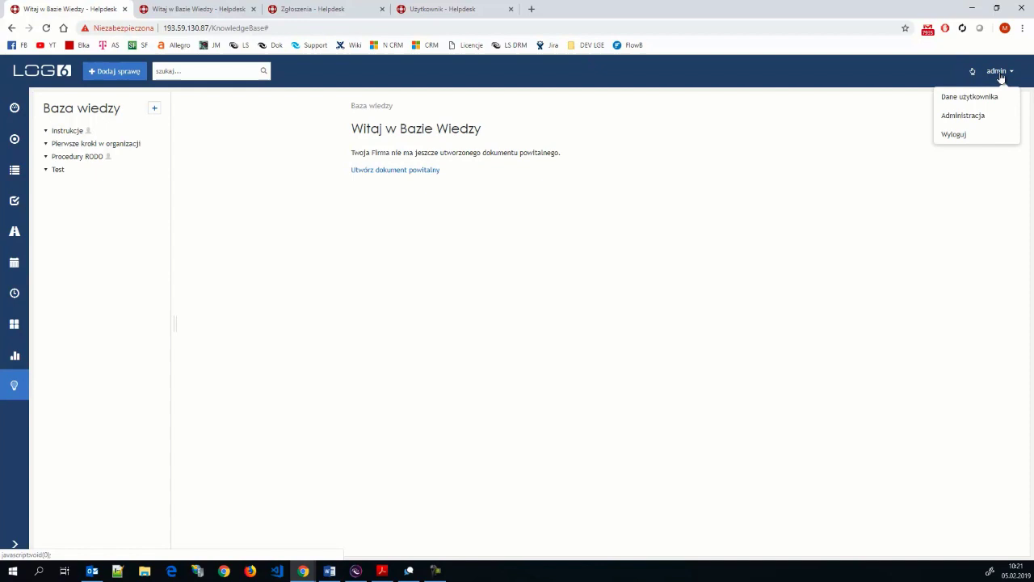
pyautogui.click(952, 137)
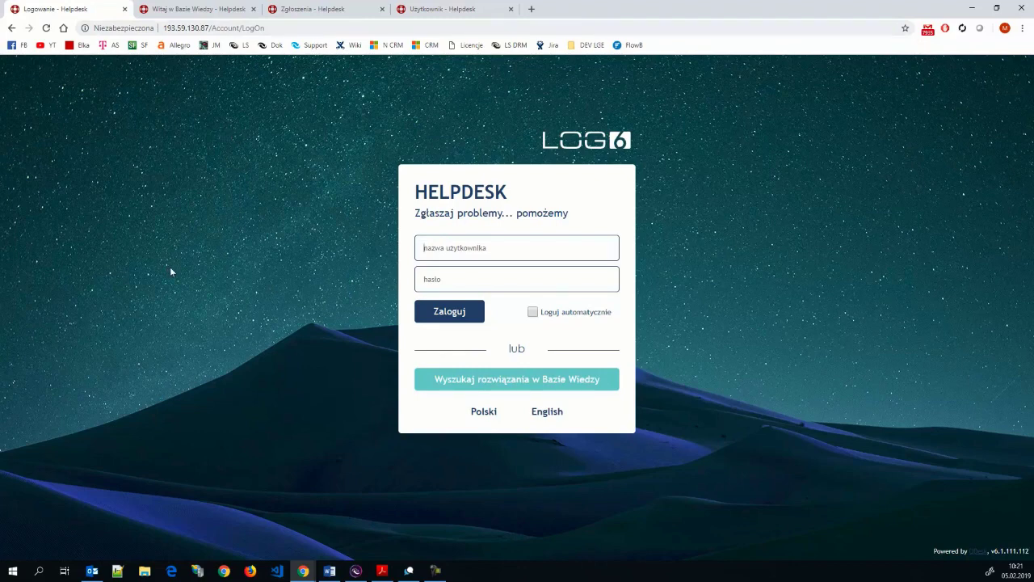
pyautogui.click(522, 385)
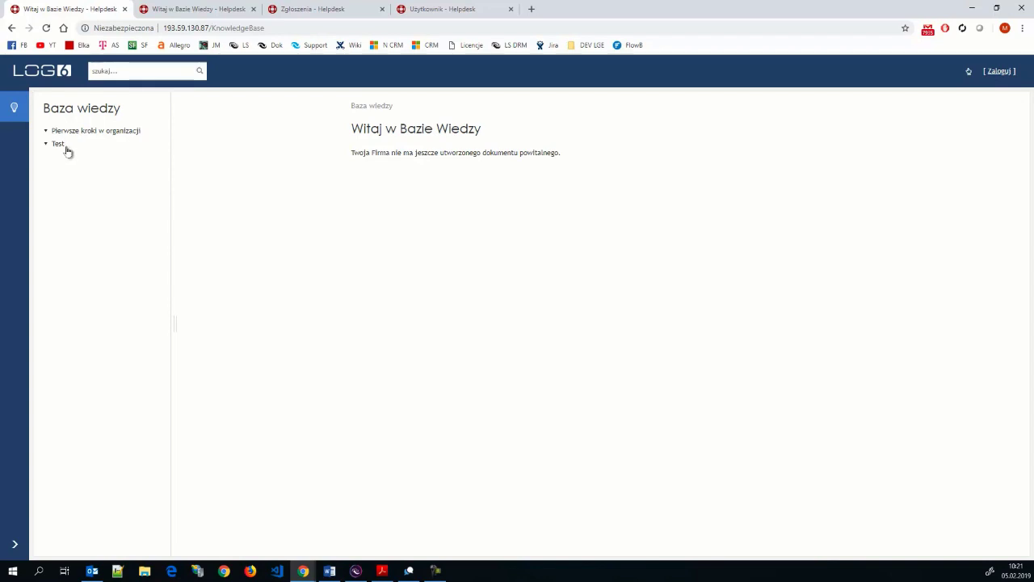
pyautogui.click(11, 27)
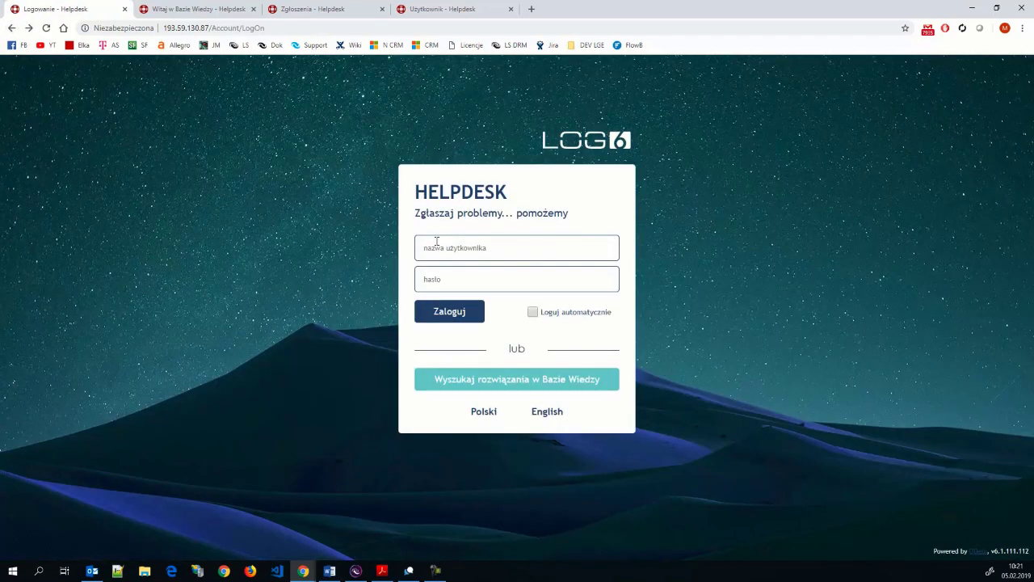
# - Sign in with the regular user's saved username and their password
pyautogui.click(437, 247)
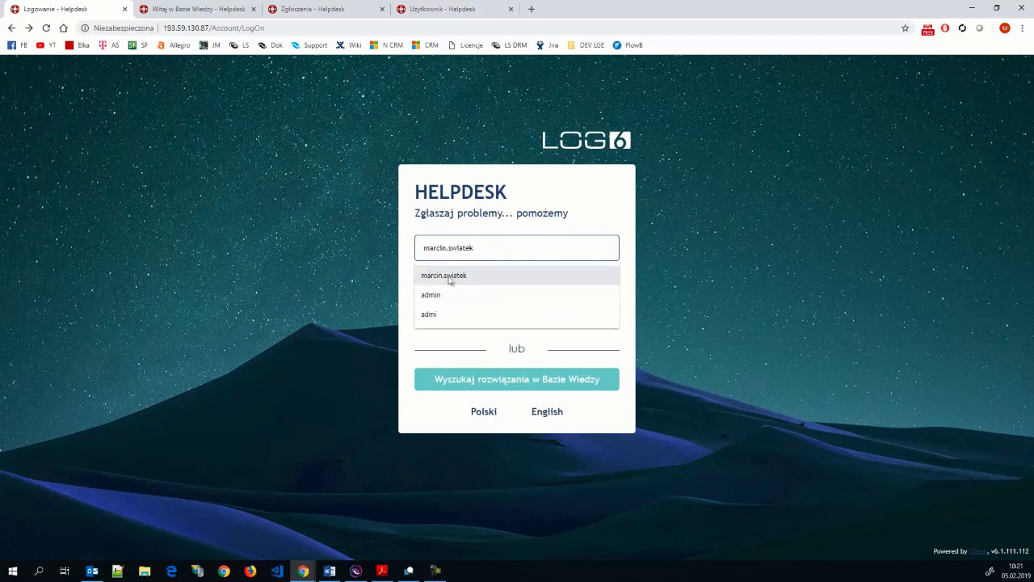
pyautogui.click(451, 275)
pyautogui.write('***')
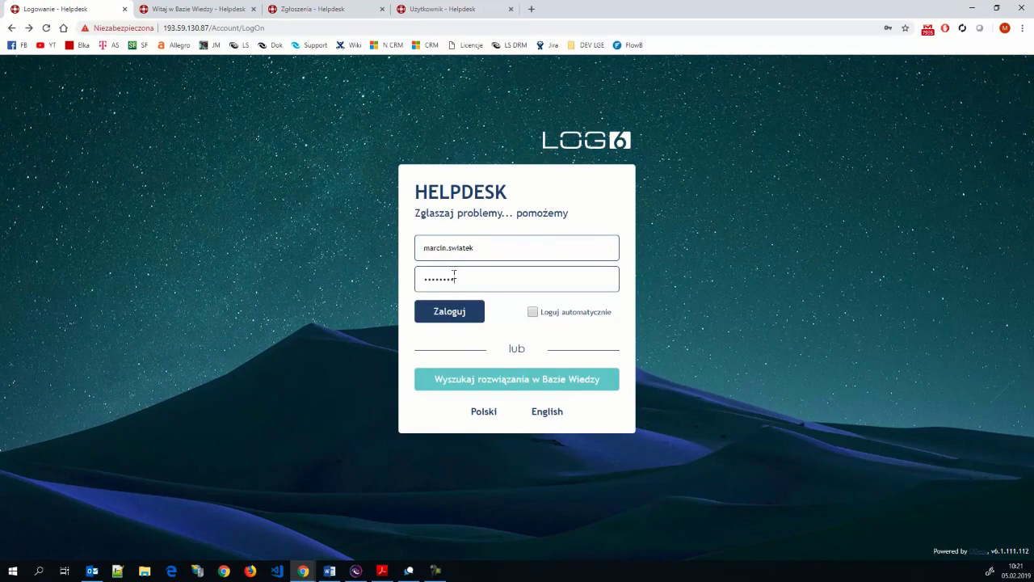
pyautogui.write('********')
pyautogui.press('Return')
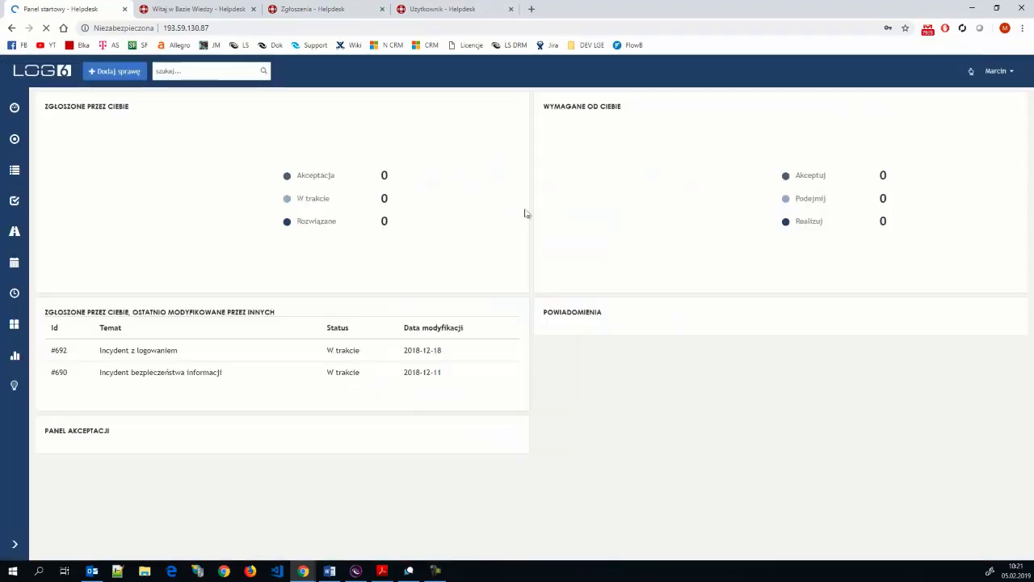
# - Browse the user's Baza wiedzy, expanding and collapsing Instrukcje and checking the other levels
pyautogui.click(11, 384)
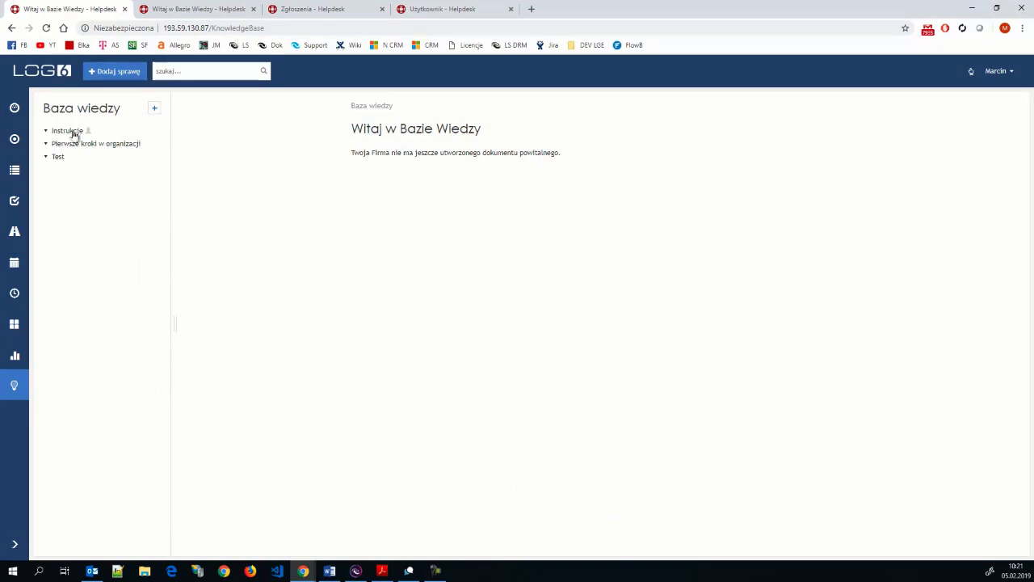
pyautogui.moveTo(86, 134)
pyautogui.click(45, 132)
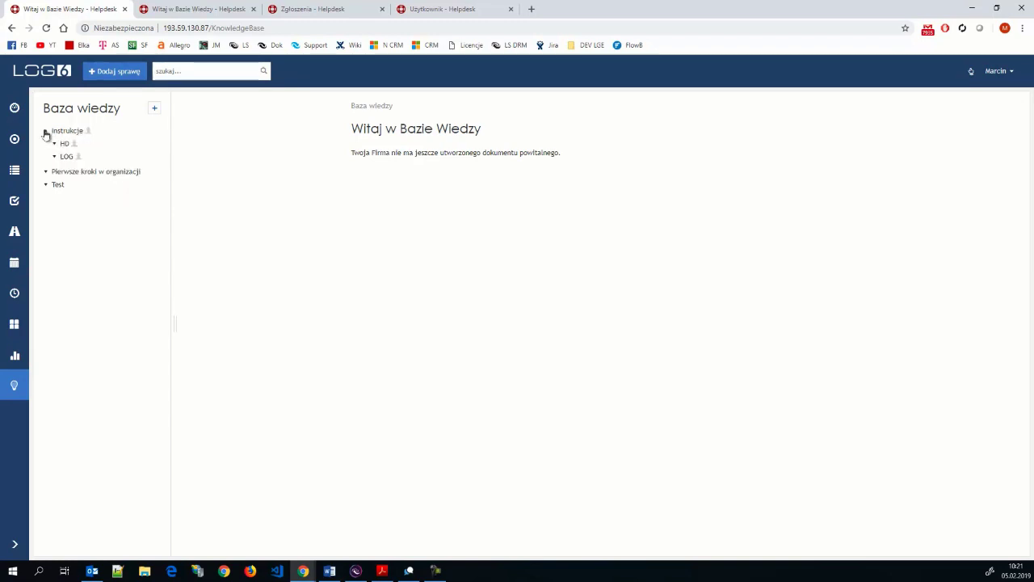
pyautogui.click(46, 173)
pyautogui.click(46, 184)
pyautogui.click(70, 132)
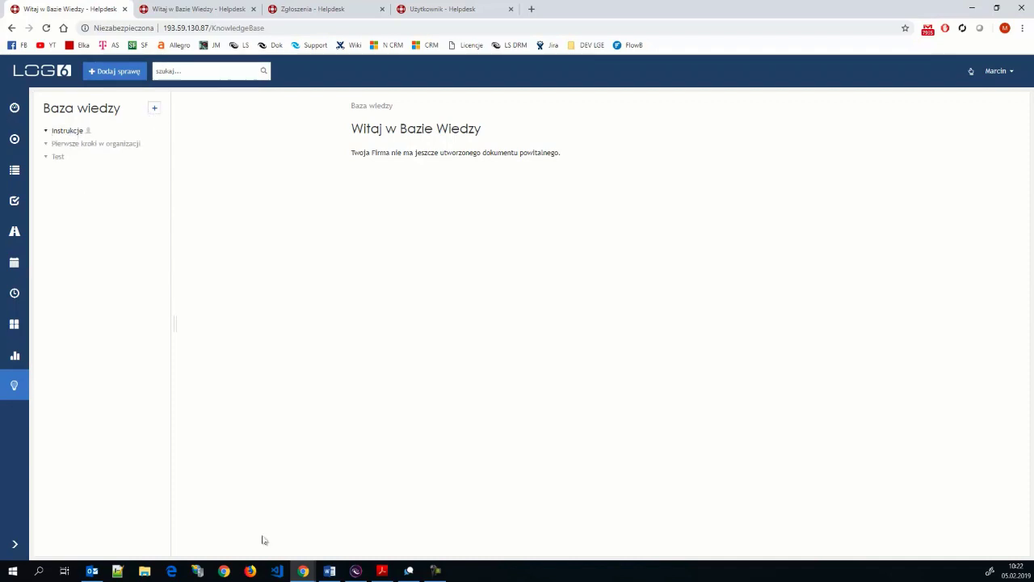
# - Switch between the browser windows, then log out of the regular user's account
pyautogui.moveTo(314, 575)
pyautogui.click(231, 531)
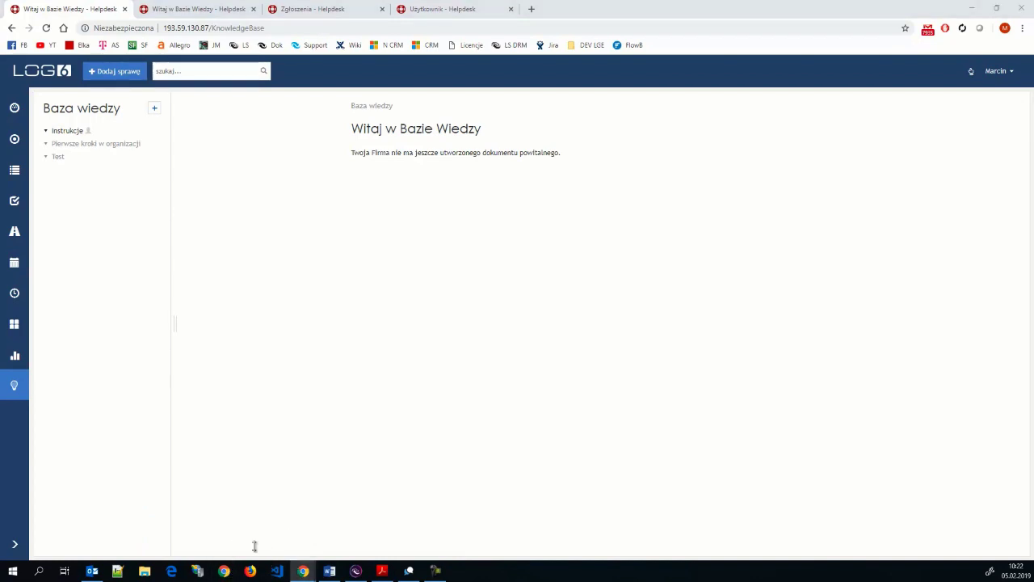
pyautogui.click(224, 571)
pyautogui.click(1022, 8)
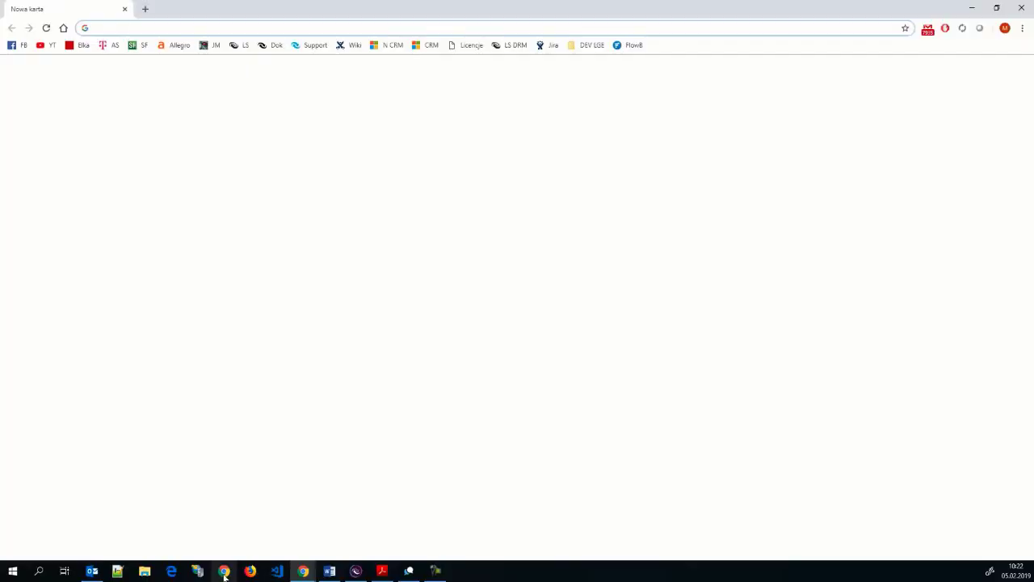
pyautogui.click(1020, 8)
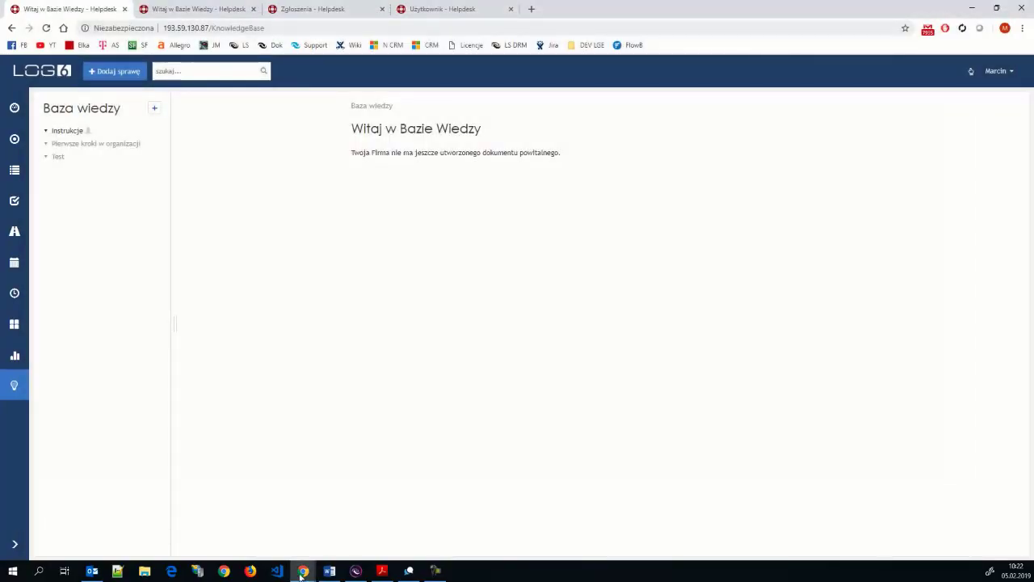
pyautogui.moveTo(303, 571)
pyautogui.click(337, 528)
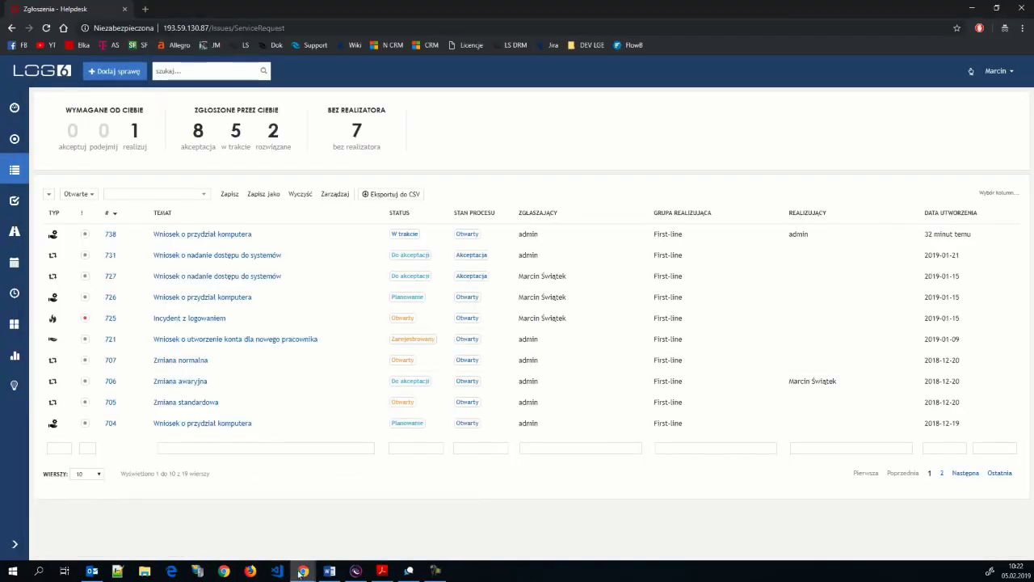
pyautogui.click(222, 540)
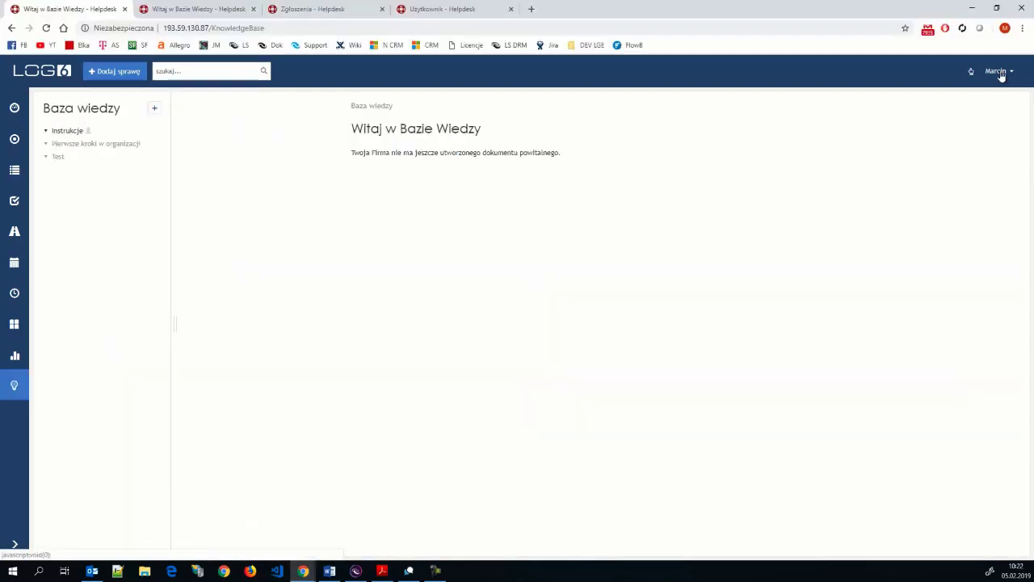
pyautogui.click(999, 71)
pyautogui.click(962, 134)
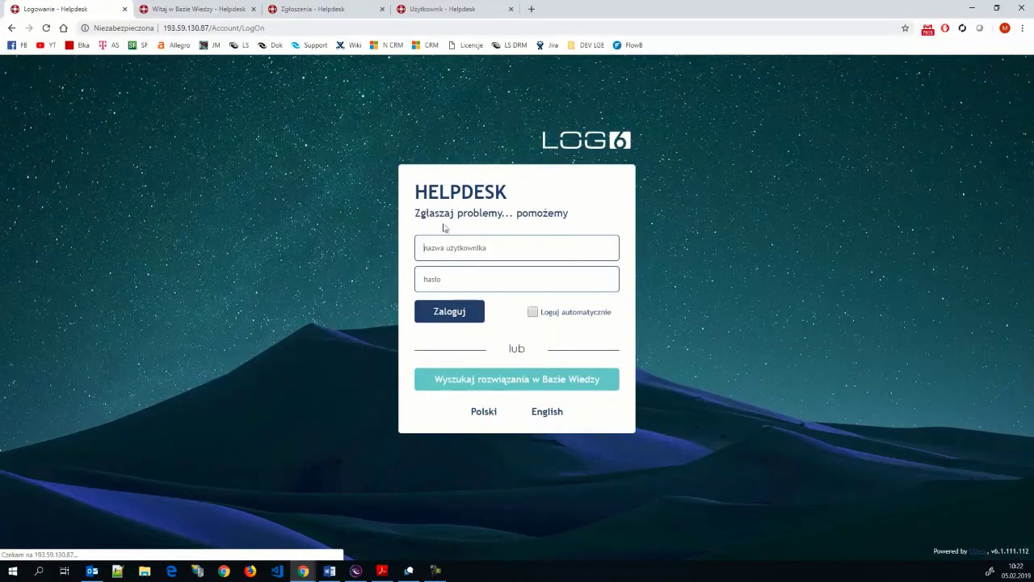
# - Sign in as admin with the admin password, then edit the Instrukcje level in Baza wiedzy
pyautogui.click(473, 247)
pyautogui.write('admin')
pyautogui.press('Tab')
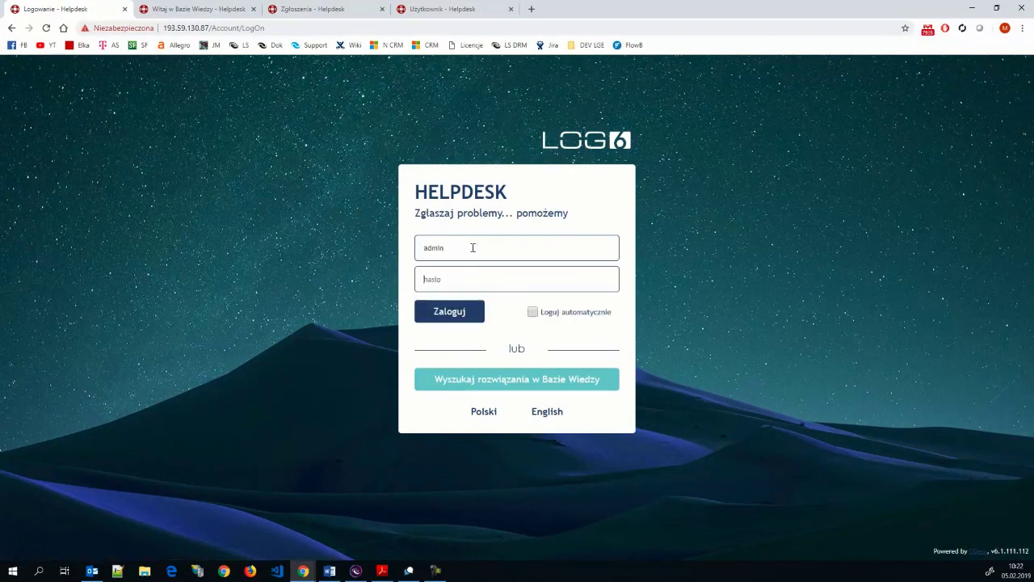
pyautogui.write('admin123456')
pyautogui.press('Return')
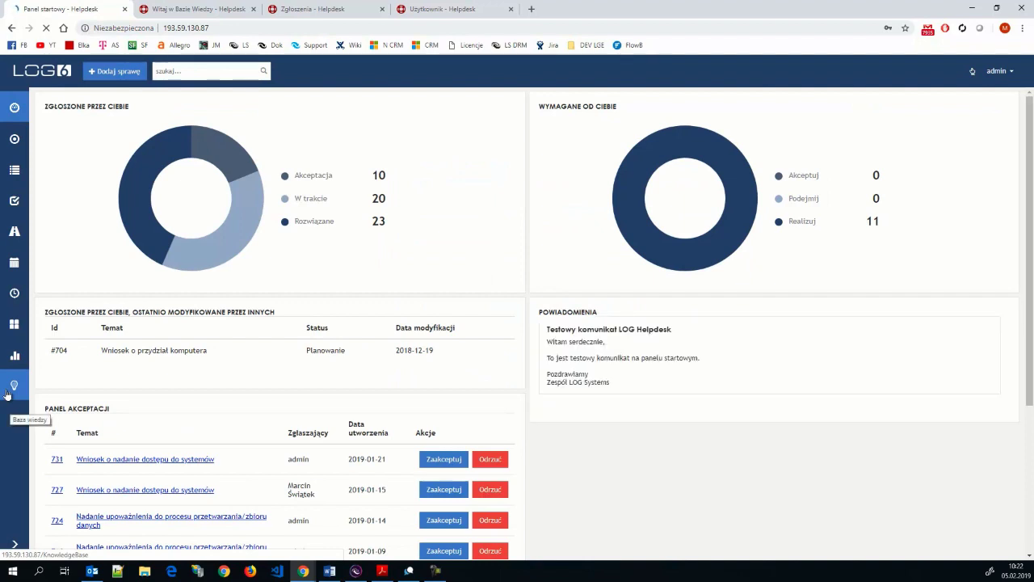
pyautogui.click(8, 392)
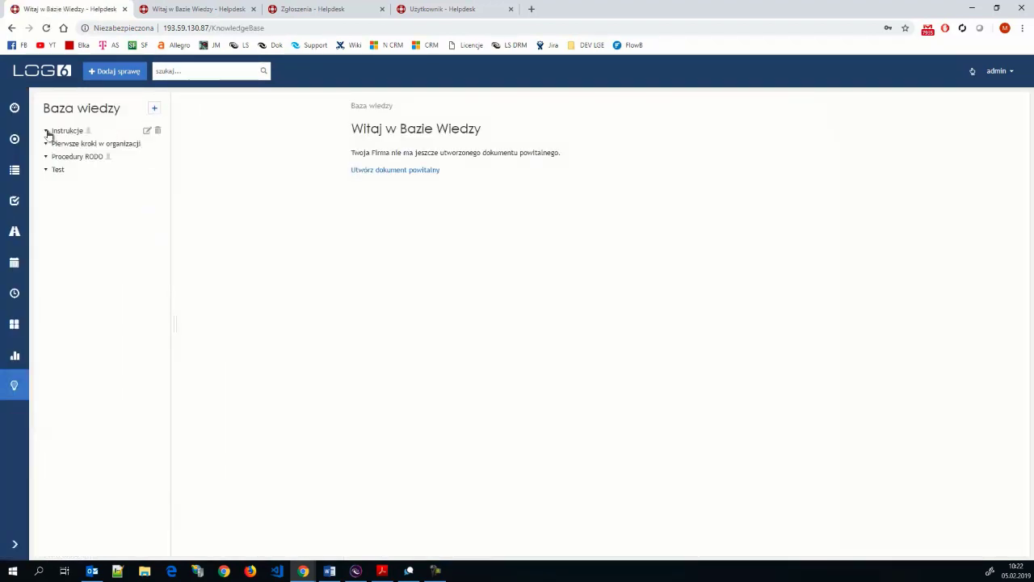
pyautogui.click(146, 134)
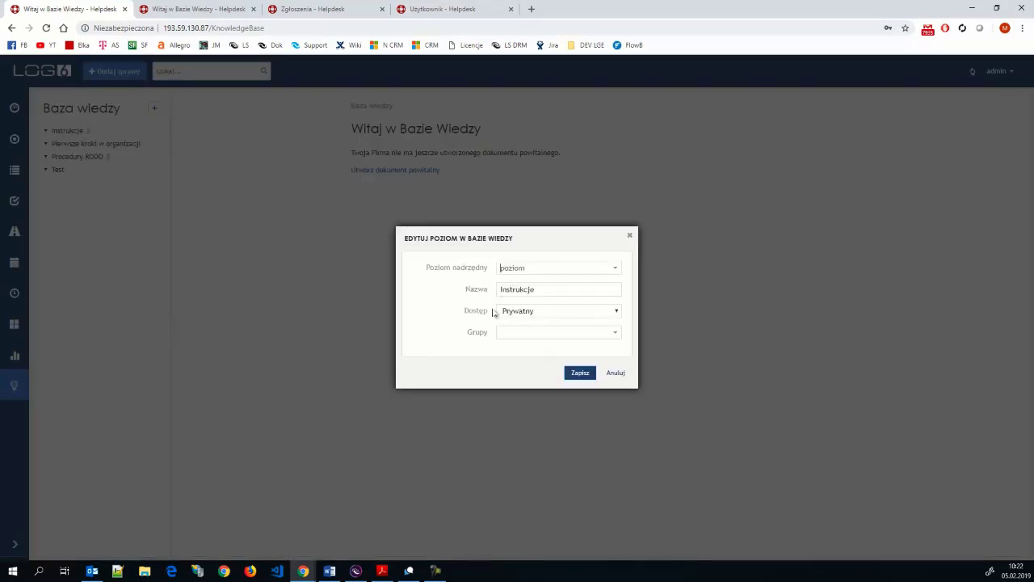
# - Keep Instrukcje's access Prywatny, add First-line and Second-line groups, then cancel without saving
pyautogui.click(616, 310)
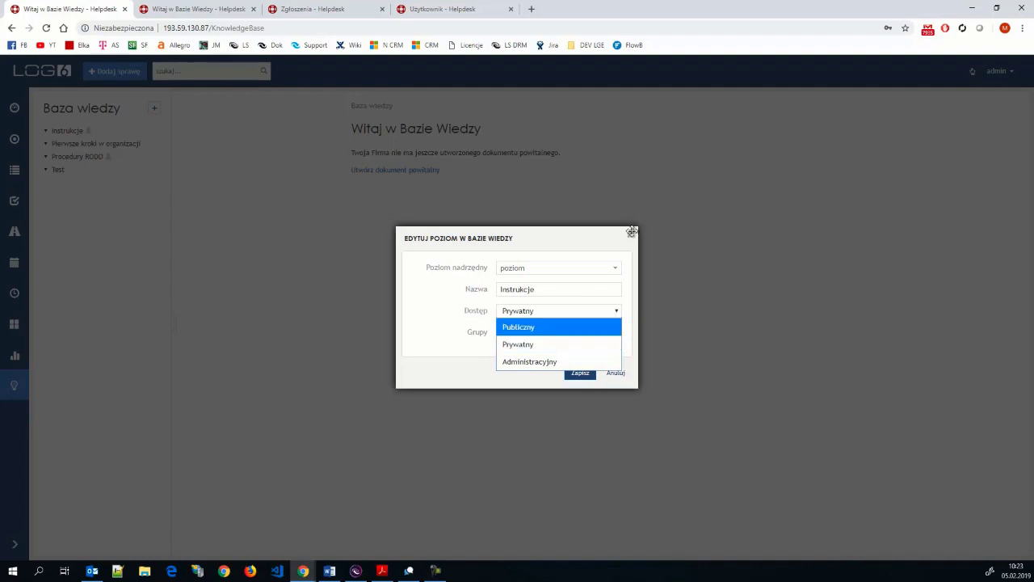
pyautogui.click(546, 347)
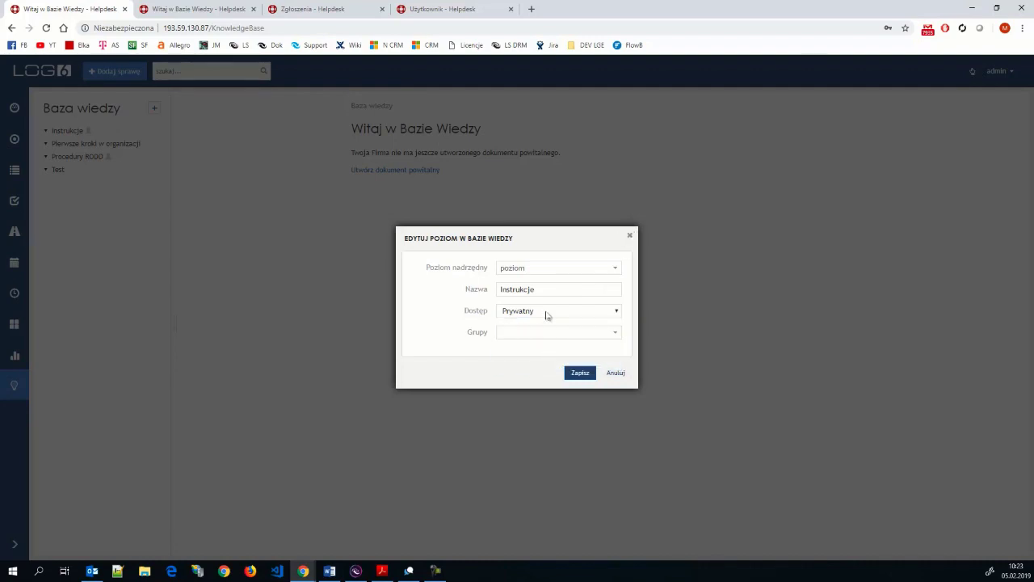
pyautogui.click(612, 334)
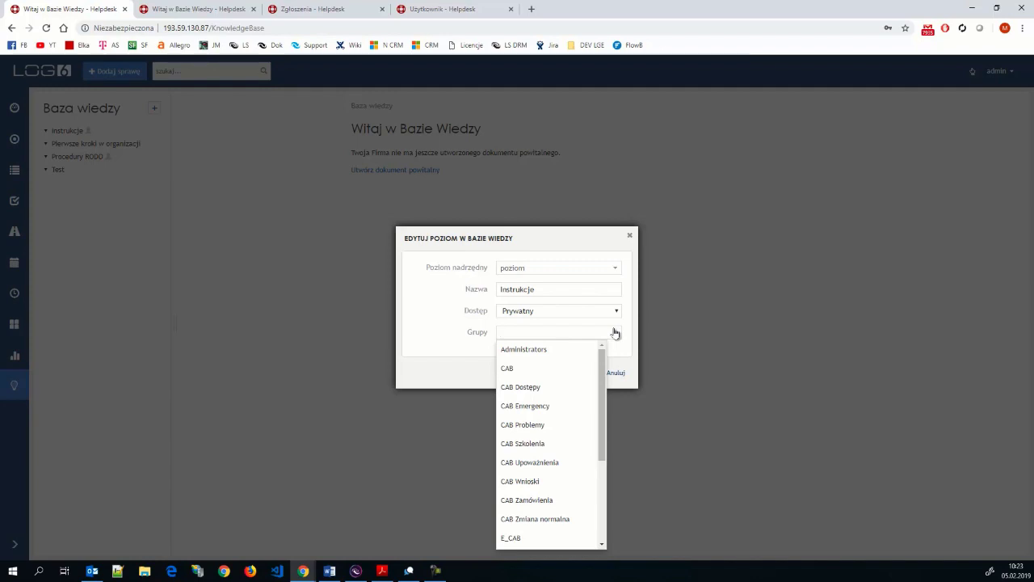
pyautogui.moveTo(607, 379); pyautogui.dragTo(605, 472)
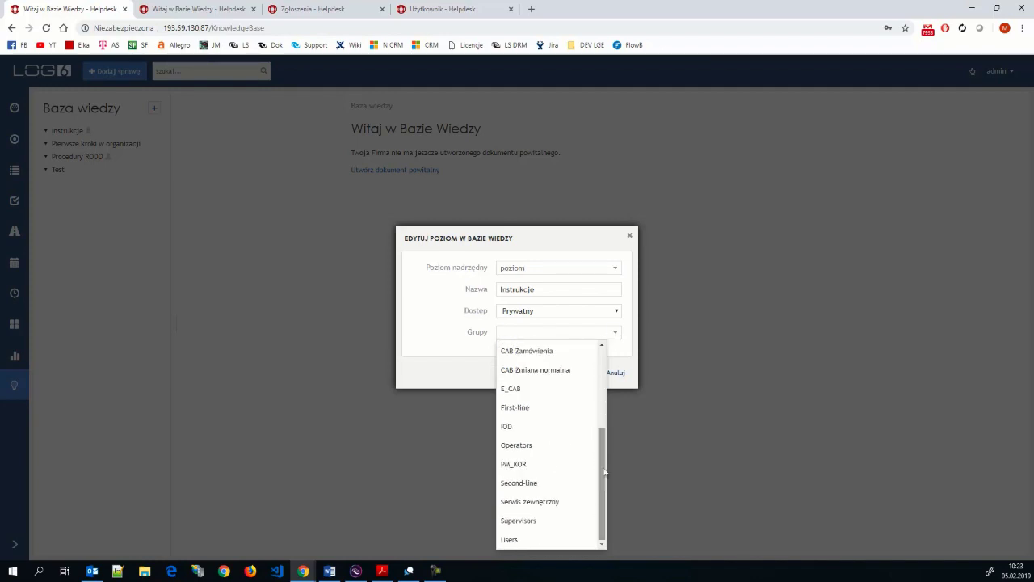
pyautogui.click(527, 408)
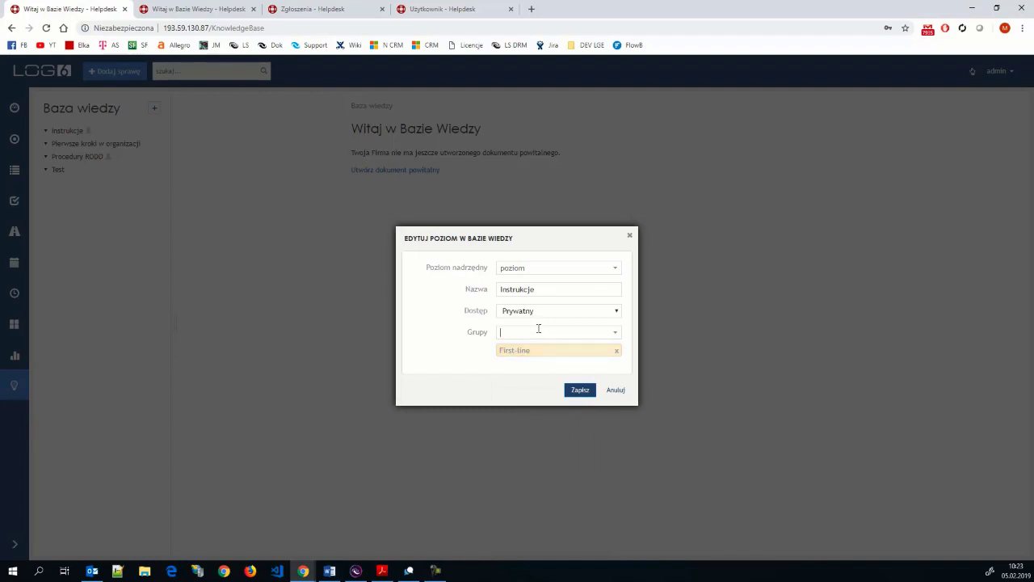
pyautogui.write('sec')
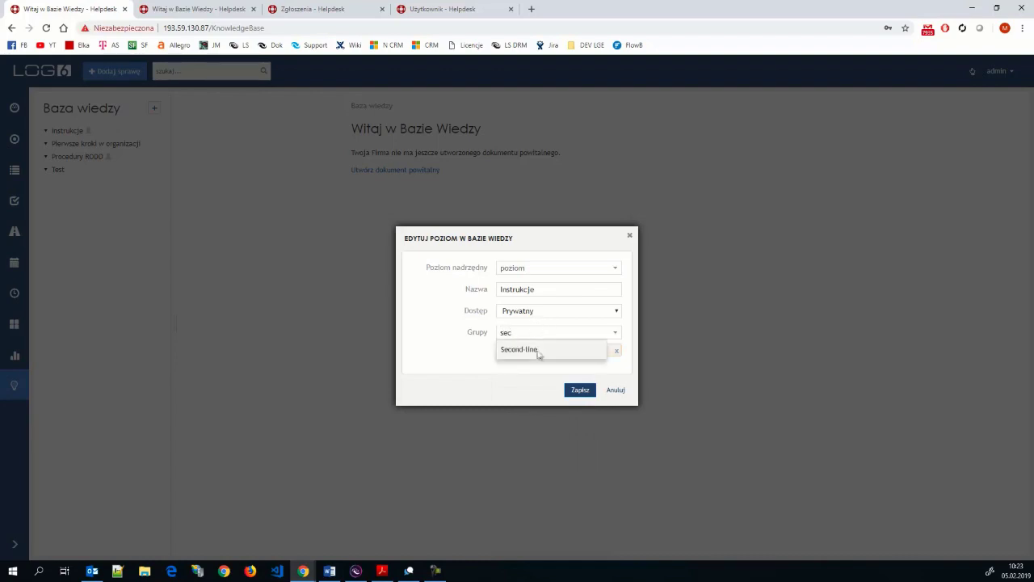
pyautogui.click(540, 353)
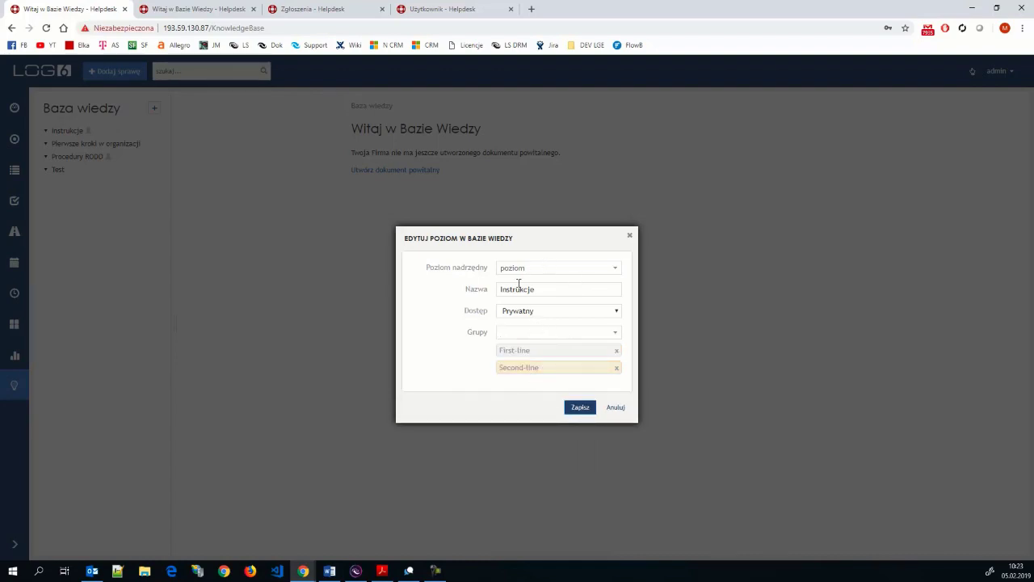
pyautogui.moveTo(547, 288); pyautogui.dragTo(498, 289)
pyautogui.click(615, 408)
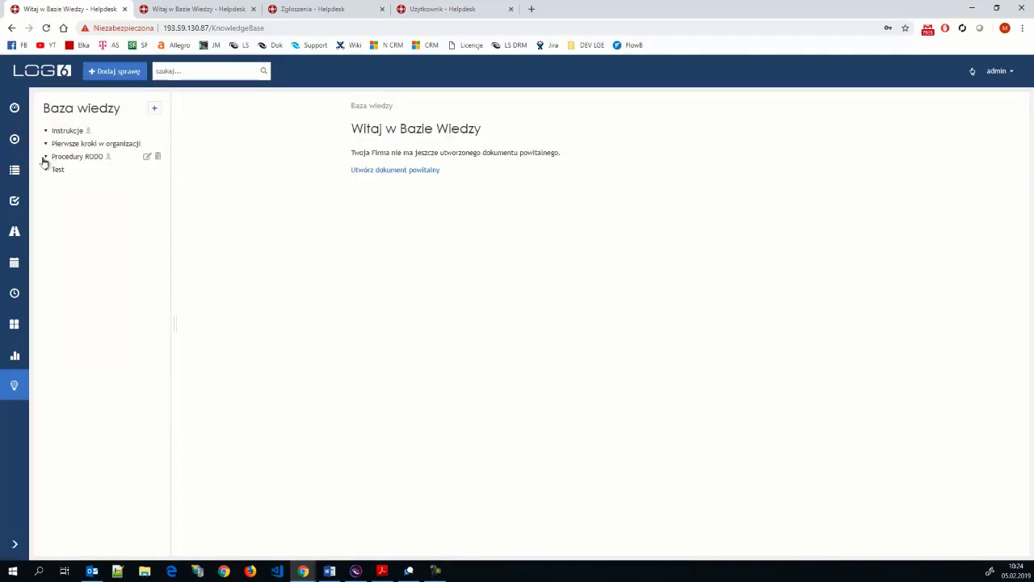
pyautogui.moveTo(44, 162); pyautogui.dragTo(80, 161)
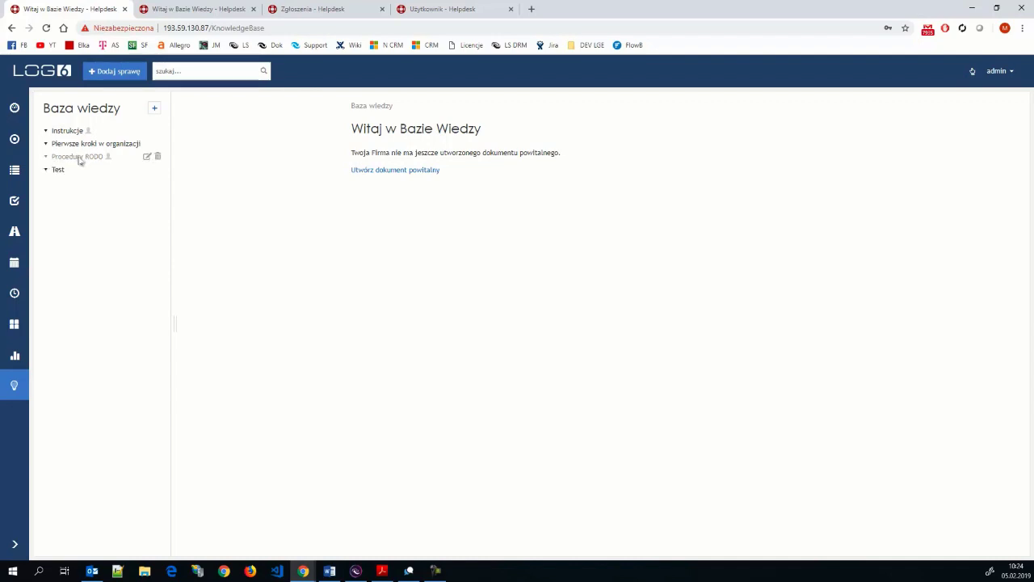
pyautogui.click(146, 156)
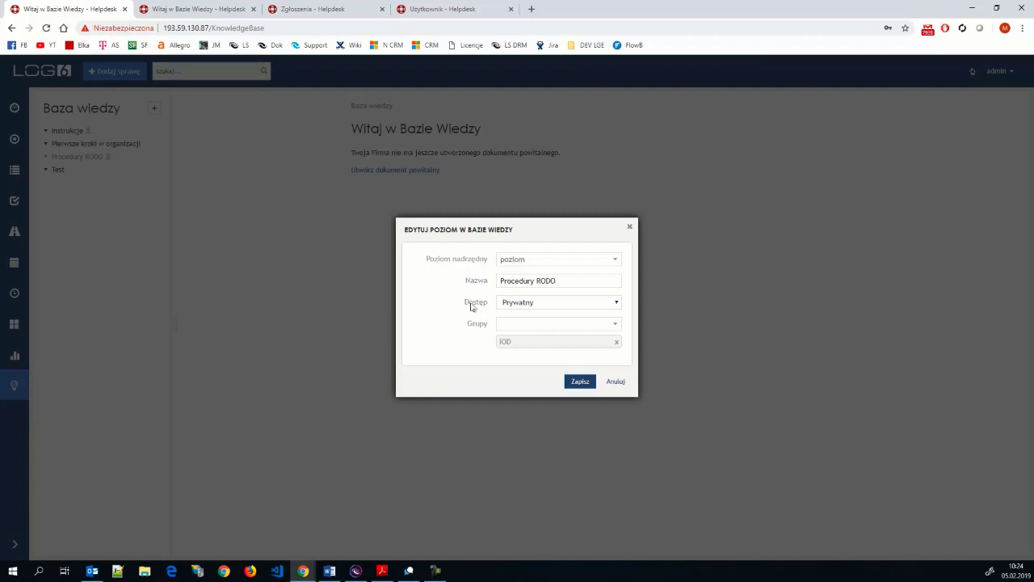
pyautogui.click(628, 228)
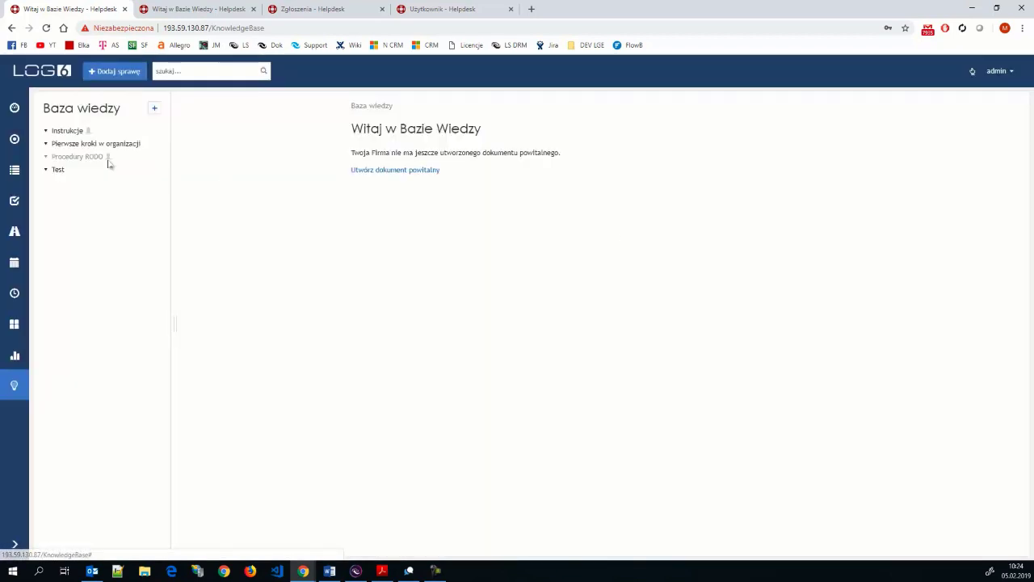
pyautogui.moveTo(77, 161)
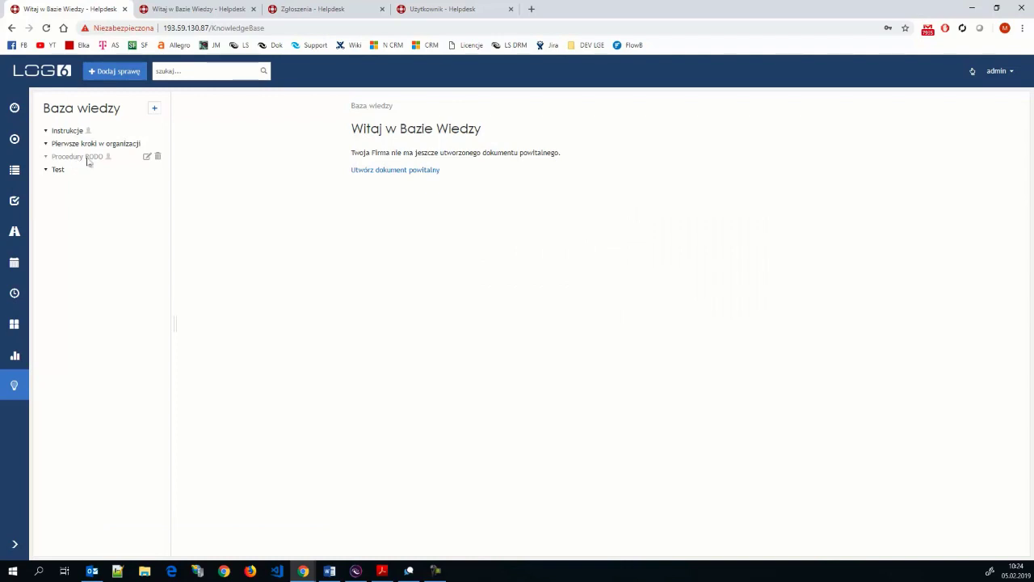
pyautogui.moveTo(52, 144)
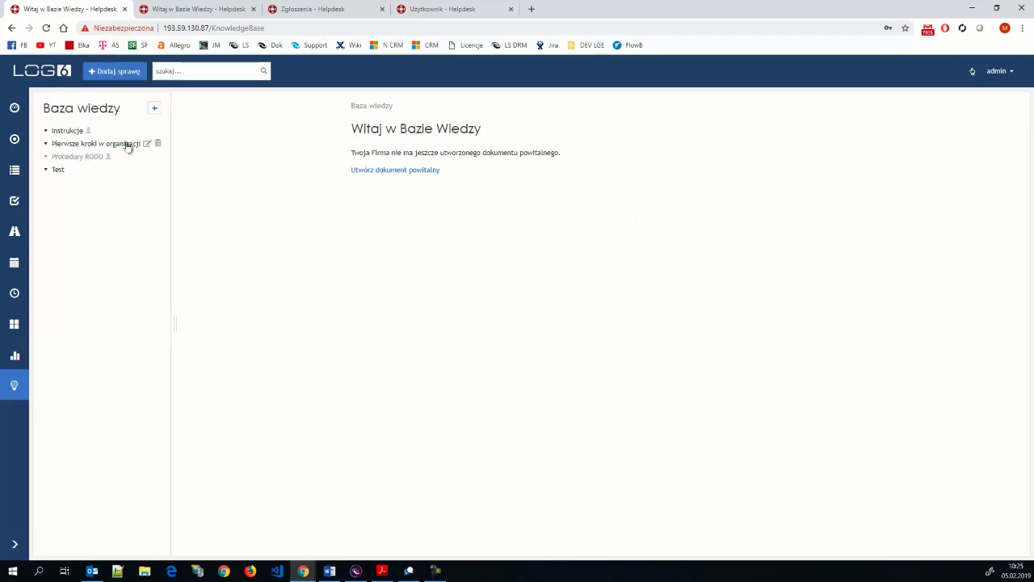
pyautogui.moveTo(122, 141)
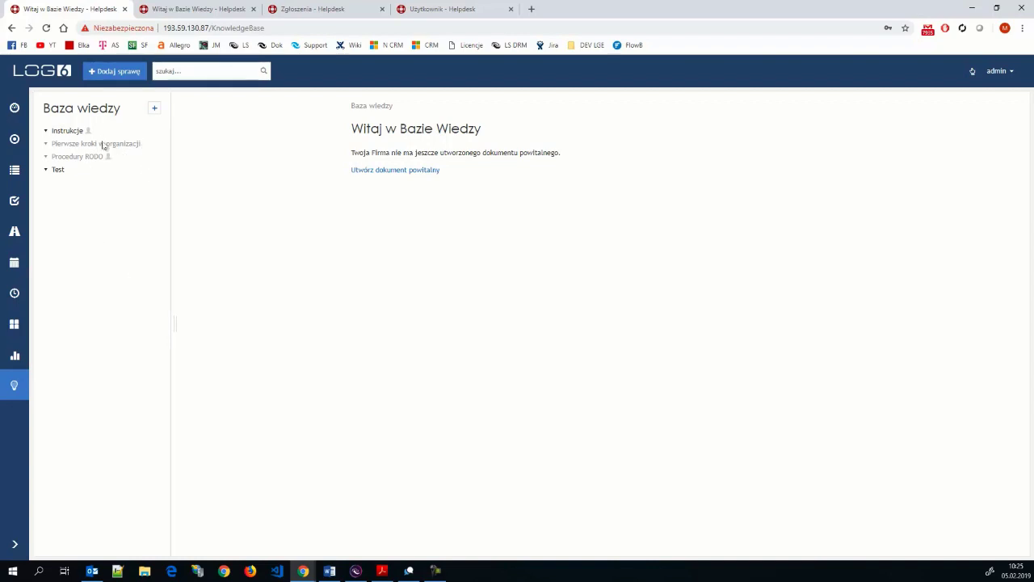
pyautogui.moveTo(111, 144)
pyautogui.moveTo(171, 321); pyautogui.dragTo(178, 323)
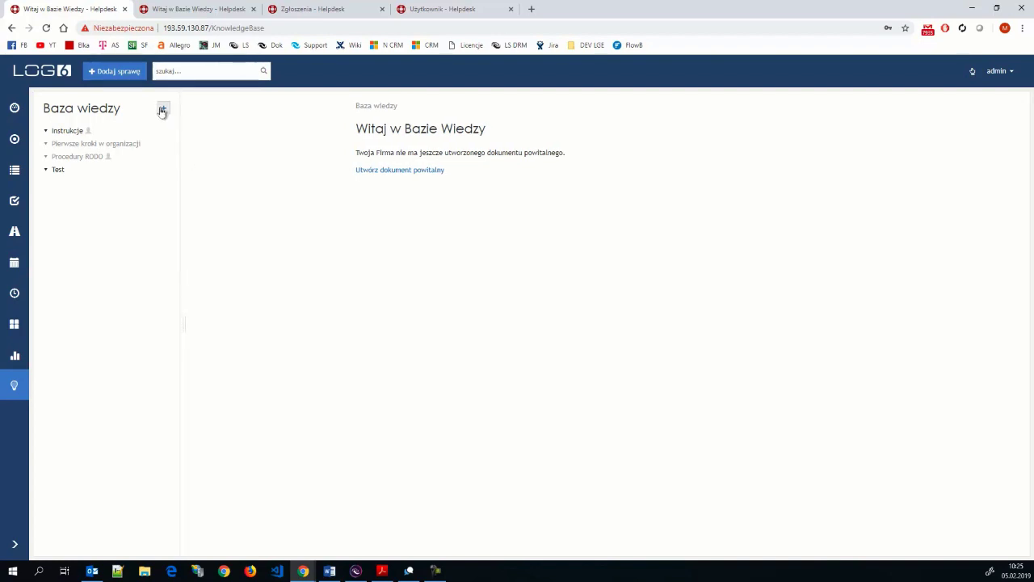
pyautogui.moveTo(65, 132)
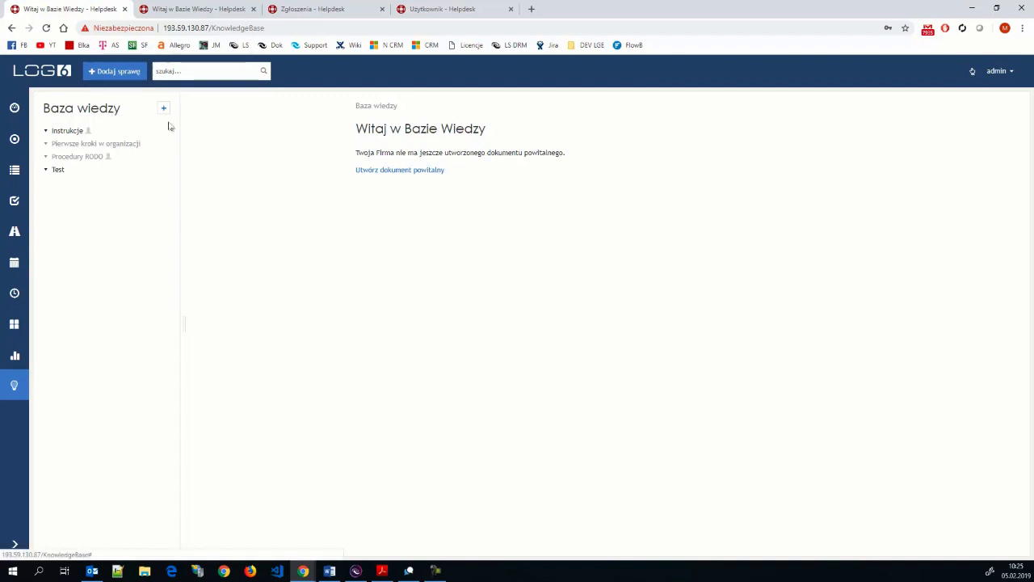
pyautogui.moveTo(178, 322); pyautogui.dragTo(172, 322)
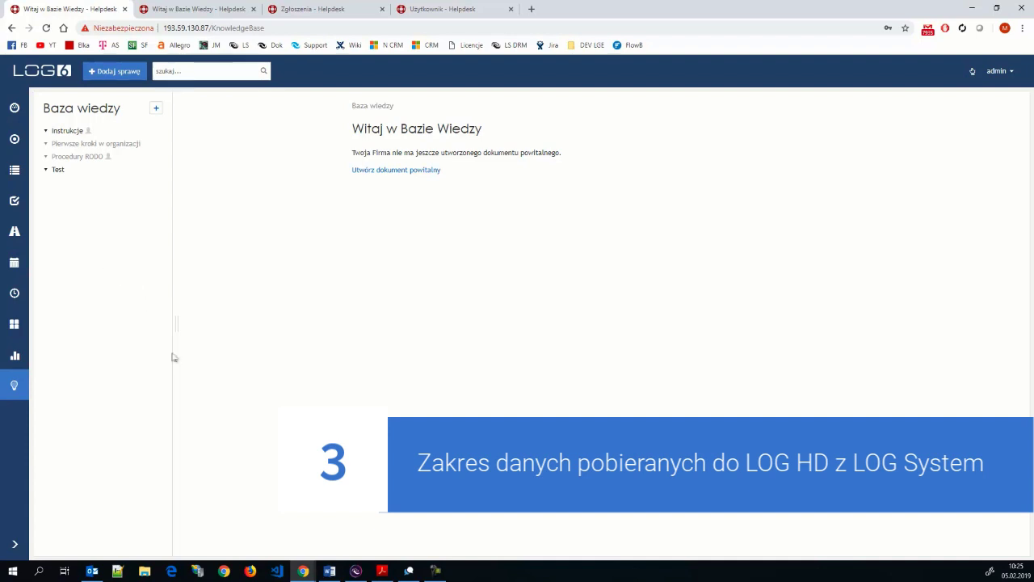
# - Narrow the knowledge base tree panel slightly and bring the LOG System window to the front
pyautogui.moveTo(172, 322); pyautogui.dragTo(167, 323)
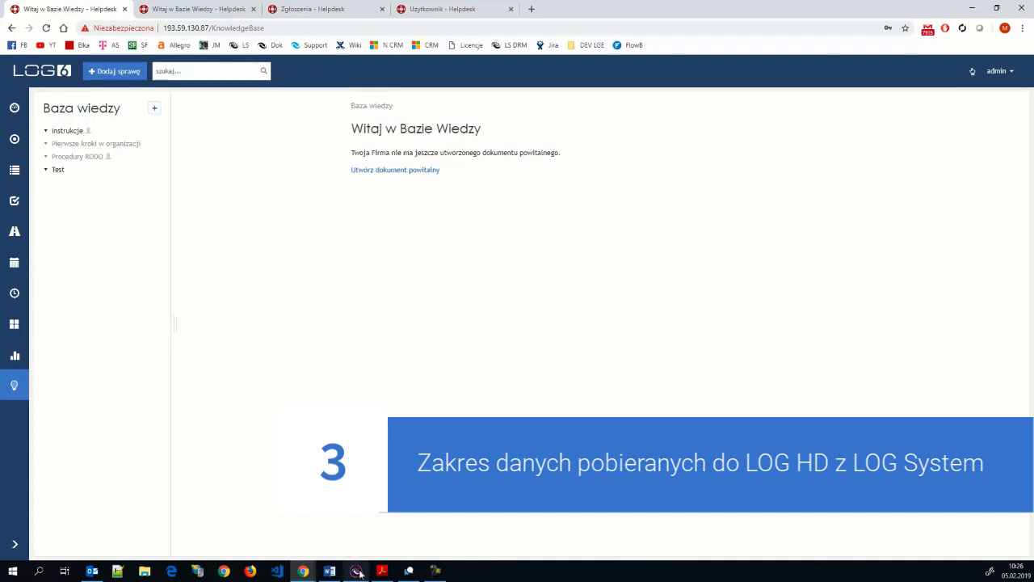
pyautogui.moveTo(360, 572)
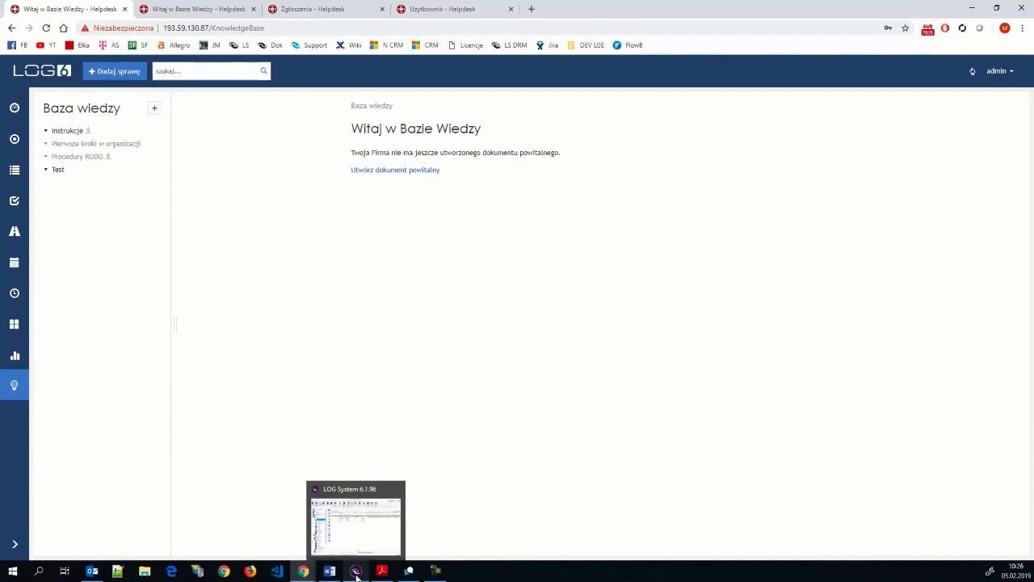
pyautogui.click(359, 527)
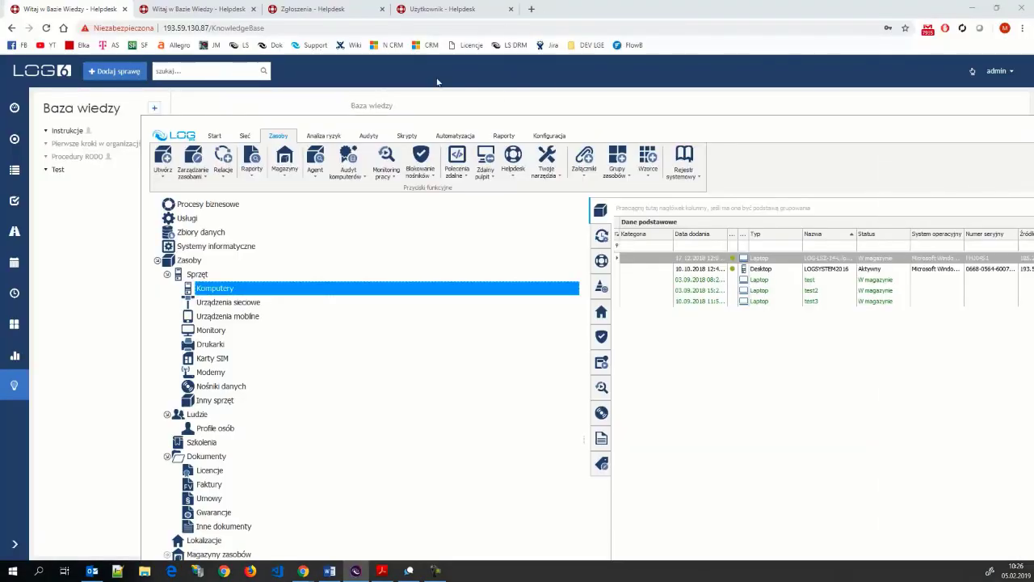
# - Maximize the LOG System window and widen the Komputery asset grid
pyautogui.doubleClick(579, 117)
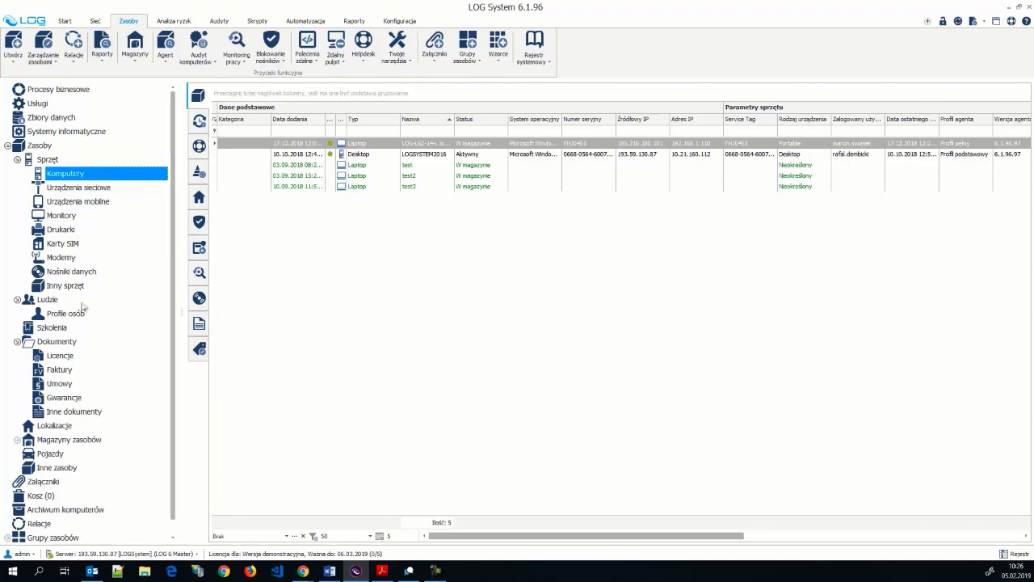
pyautogui.moveTo(182, 312); pyautogui.dragTo(172, 315)
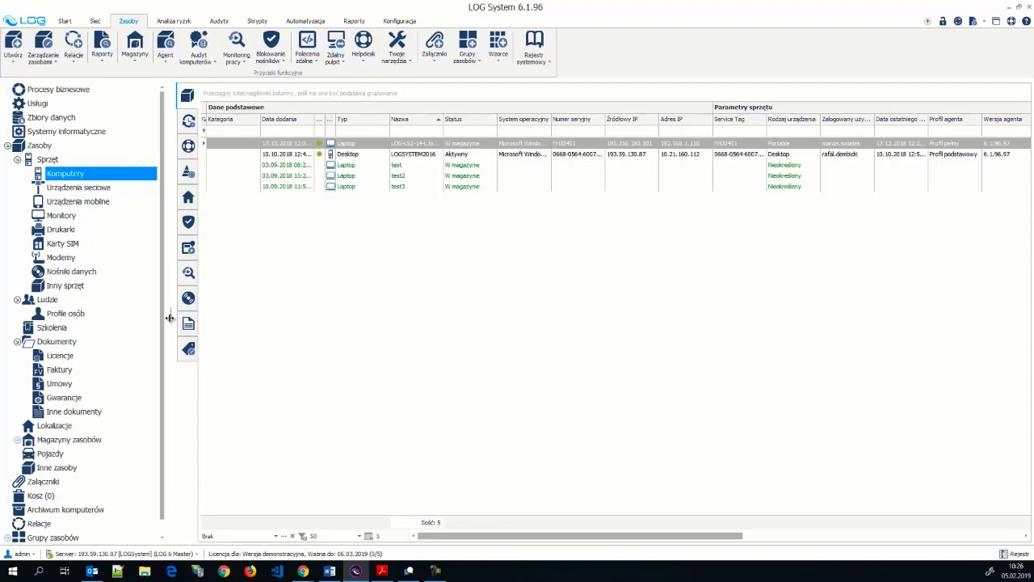
pyautogui.moveTo(303, 574)
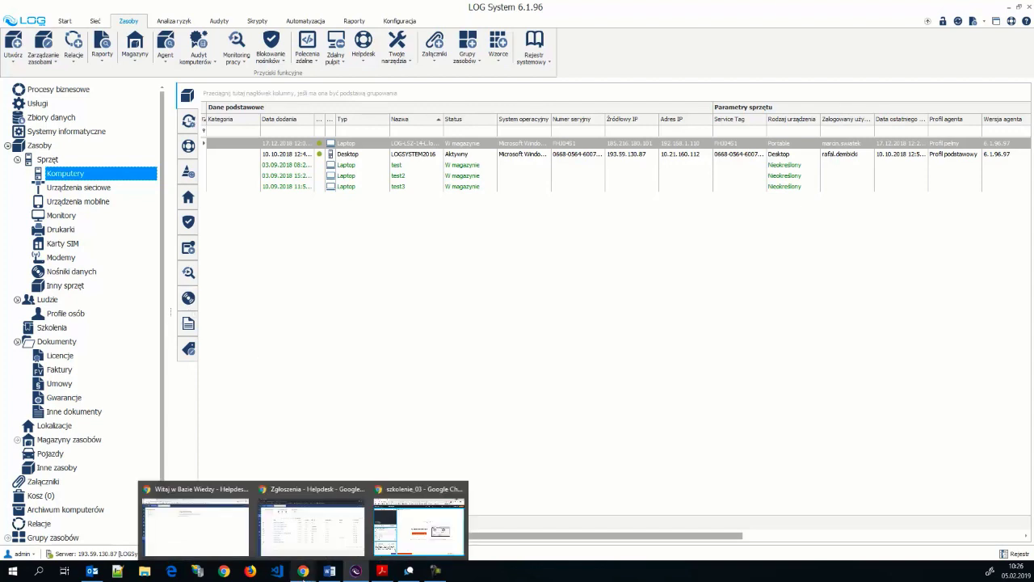
# - In the browser, create a new Administracja Bezpieczeństwem Informacji incident request
pyautogui.click(224, 535)
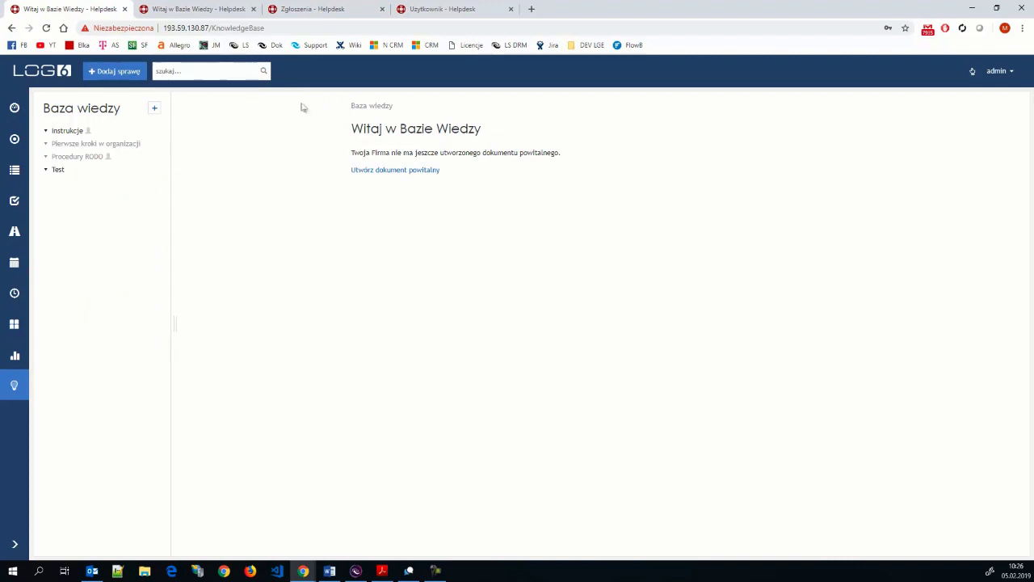
pyautogui.click(125, 73)
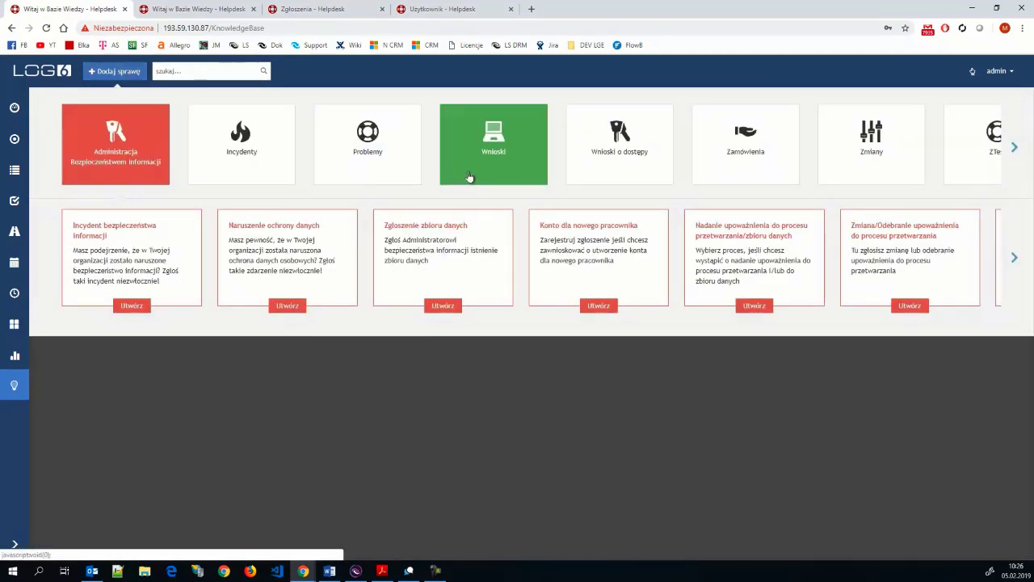
pyautogui.click(374, 167)
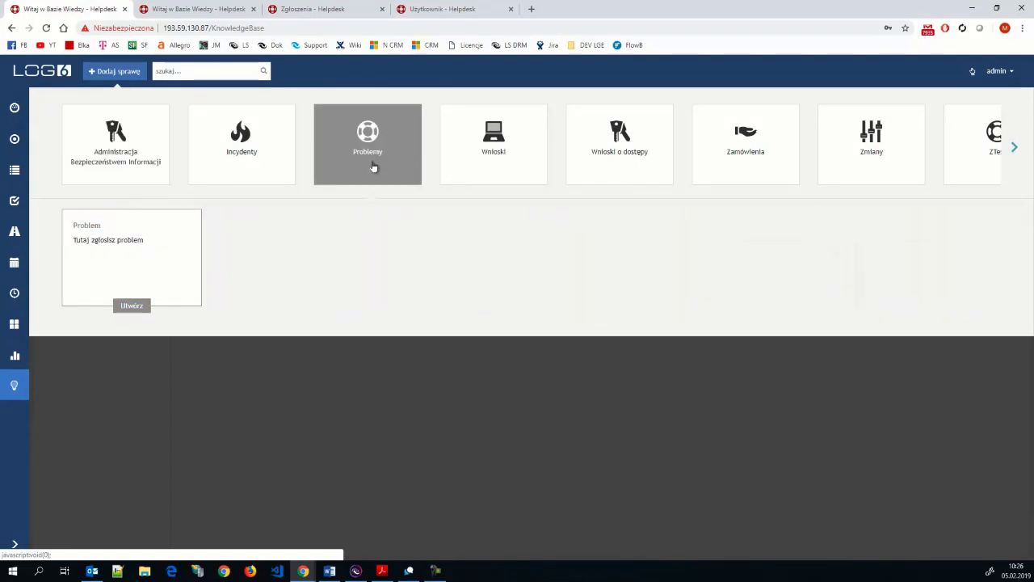
pyautogui.click(129, 160)
pyautogui.click(127, 306)
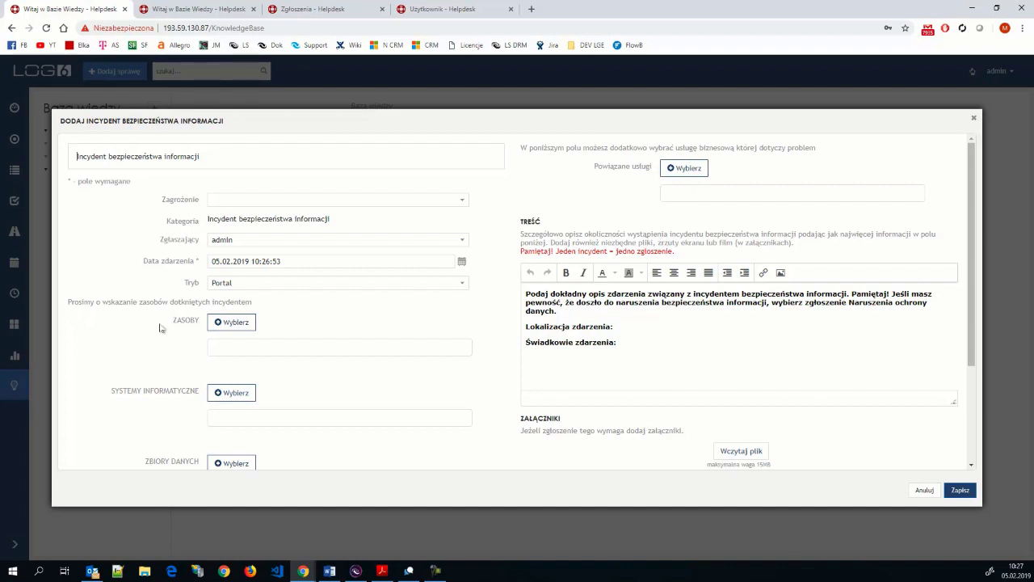
# - Review the empty incident form's ZASOBY field, then return to LOG System
pyautogui.scroll(-2, 168, 329)
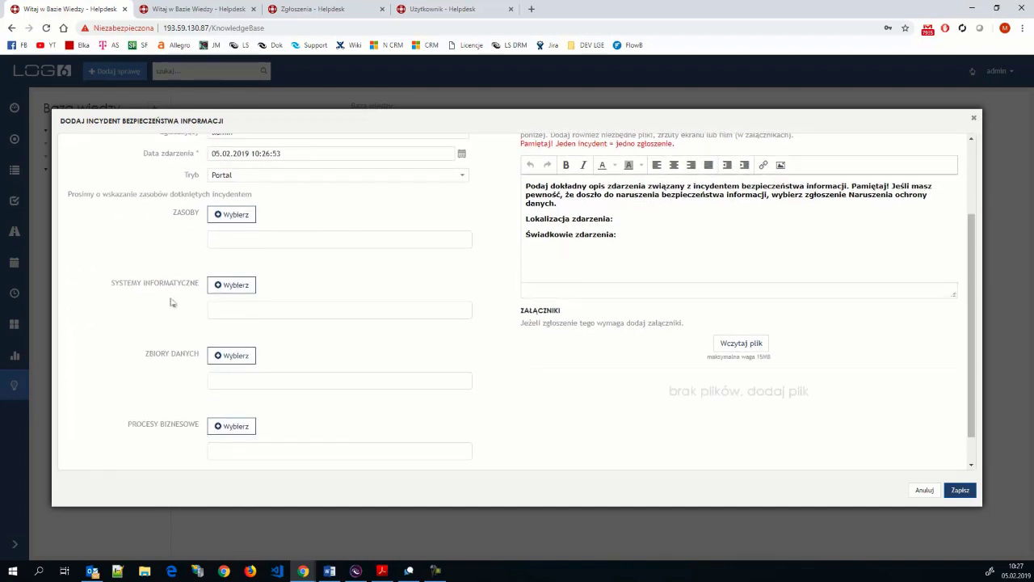
pyautogui.scroll(2, 178, 342)
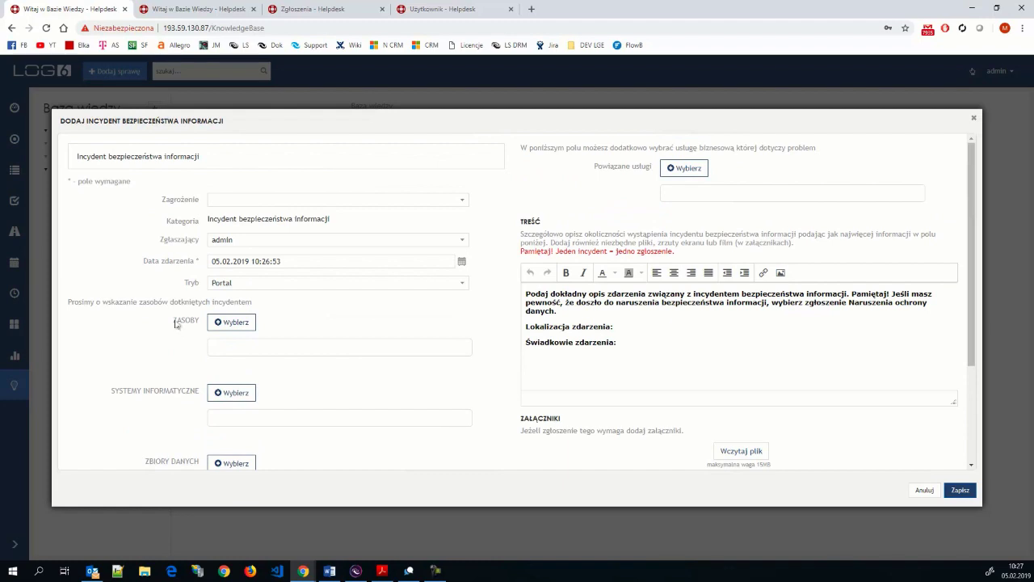
pyautogui.moveTo(173, 323); pyautogui.dragTo(196, 325)
pyautogui.click(355, 570)
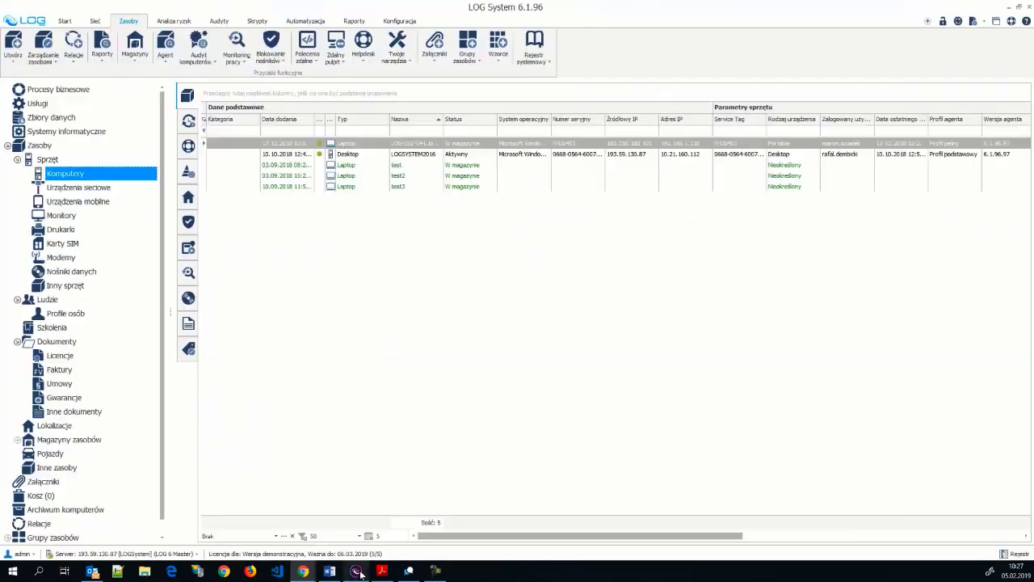
# - List all nine Sprzęt hardware assets in LOG System, then minimize it
pyautogui.click(57, 163)
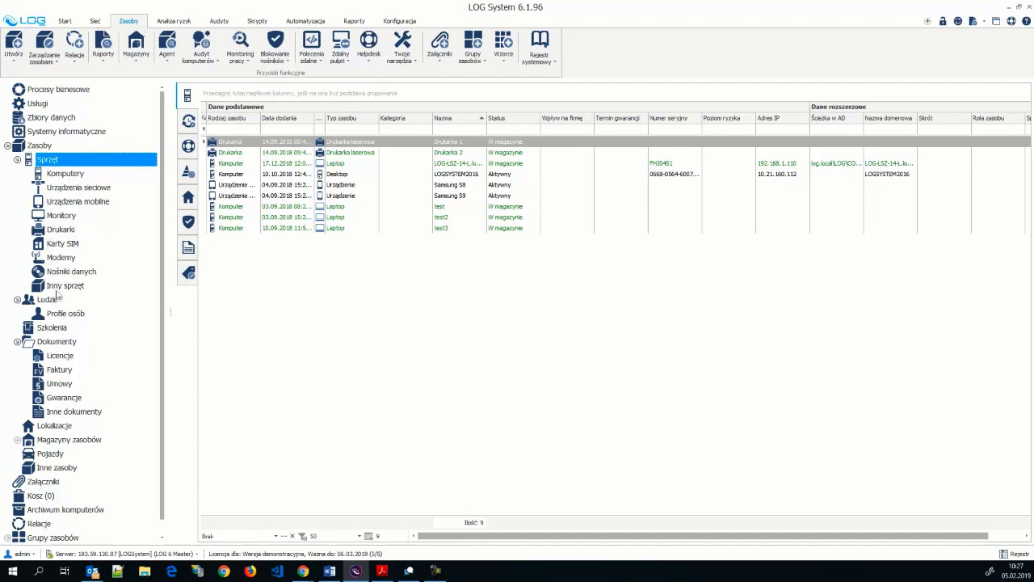
pyautogui.click(1010, 8)
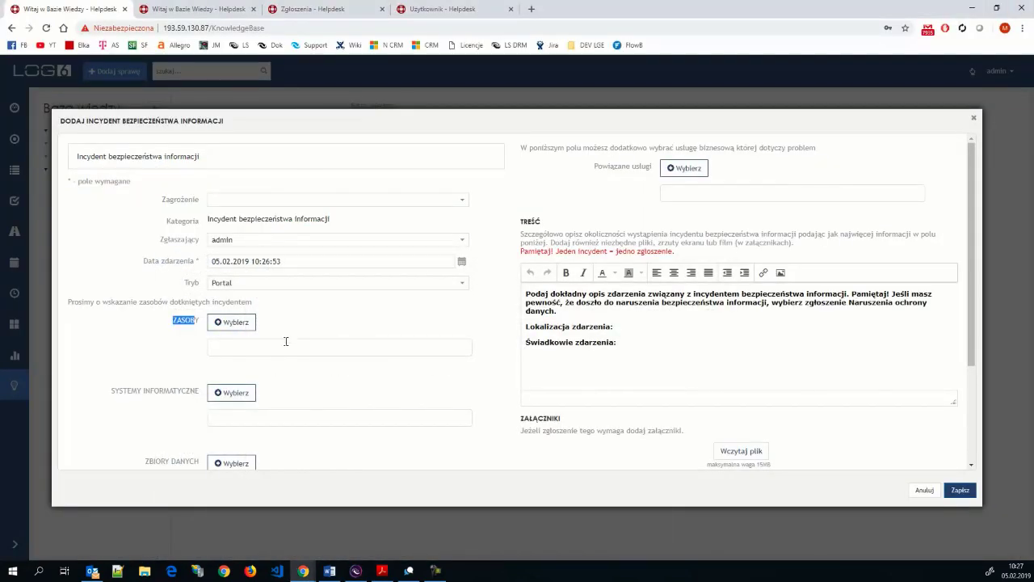
# - Check the suggestions in the Systemy informatyczne field, then return to LOG System
pyautogui.scroll(-3, 285, 340)
pyautogui.click(235, 308)
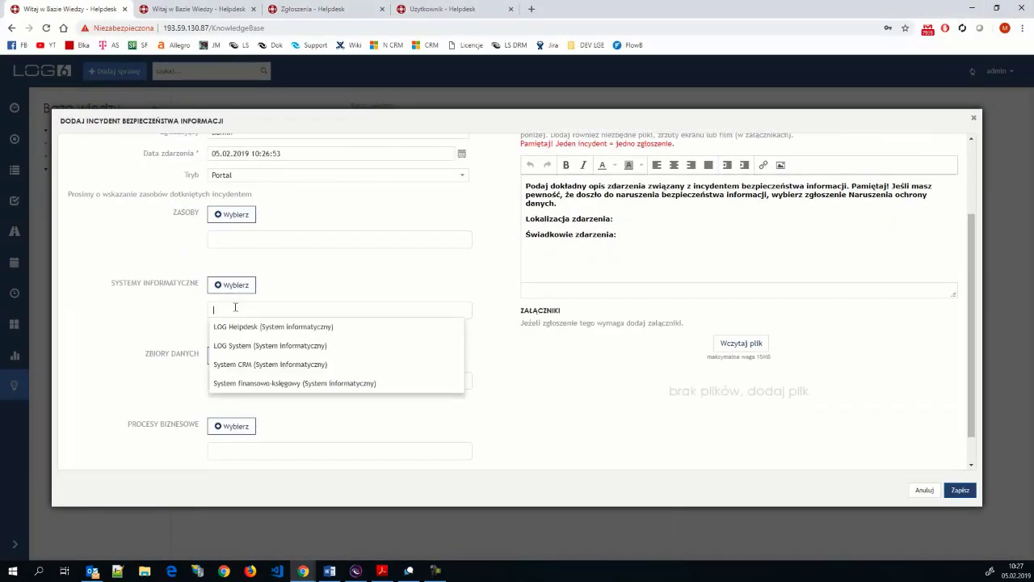
pyautogui.click(358, 280)
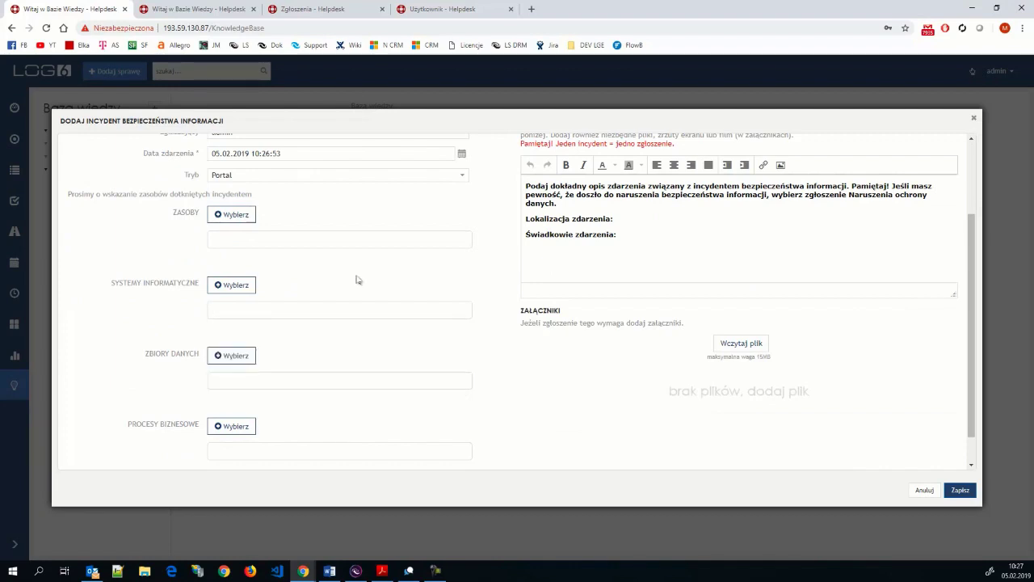
pyautogui.click(295, 305)
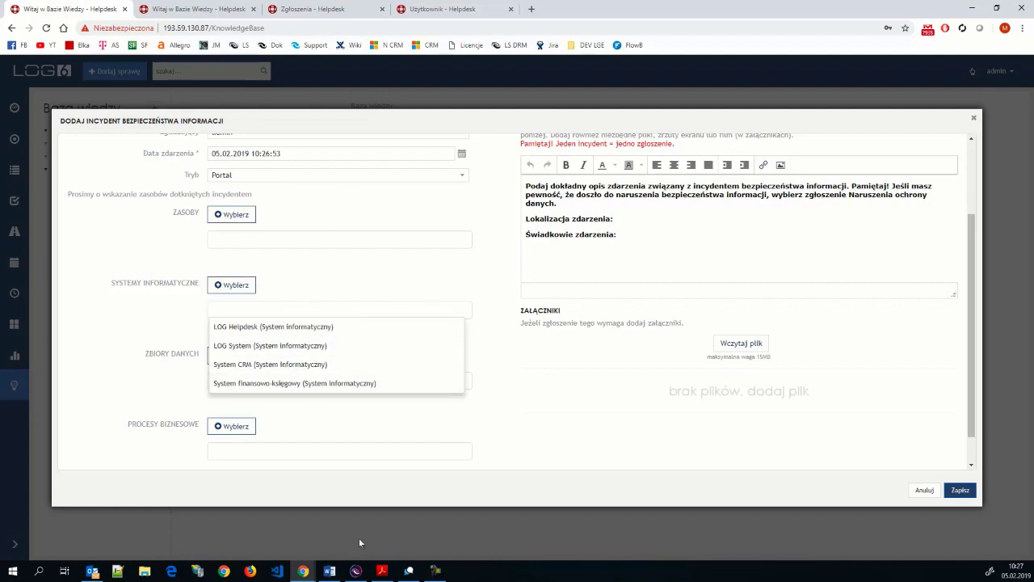
pyautogui.click(356, 572)
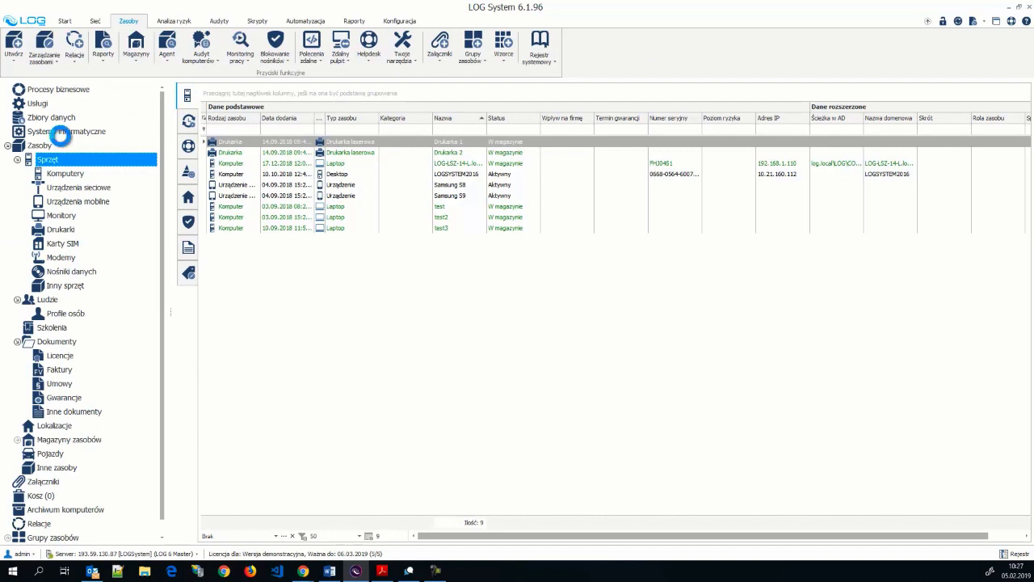
# - List LOG System's four registered information systems, then return to the incident form's browser window
pyautogui.click(61, 131)
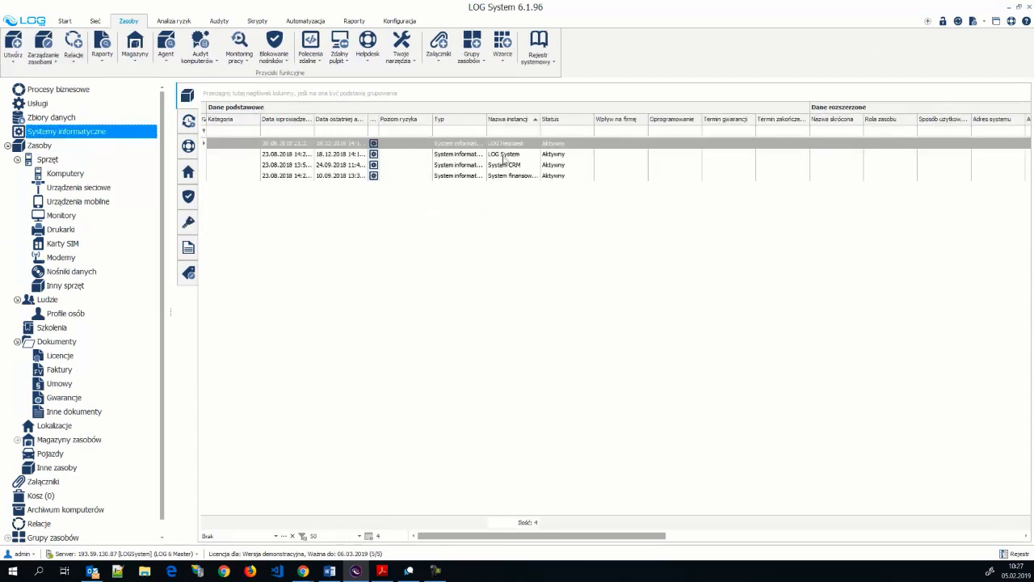
pyautogui.moveTo(305, 572)
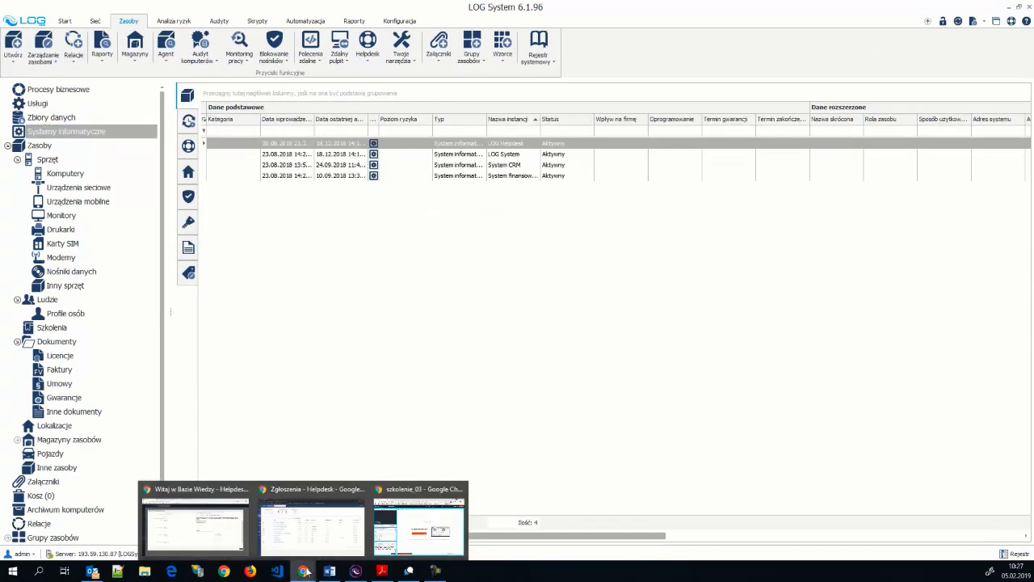
pyautogui.click(318, 529)
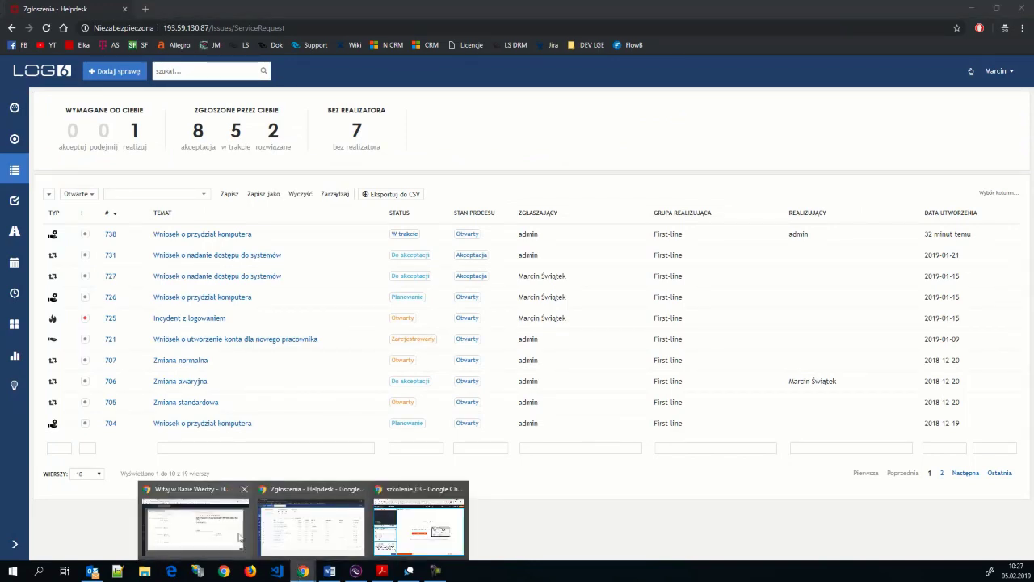
pyautogui.click(234, 533)
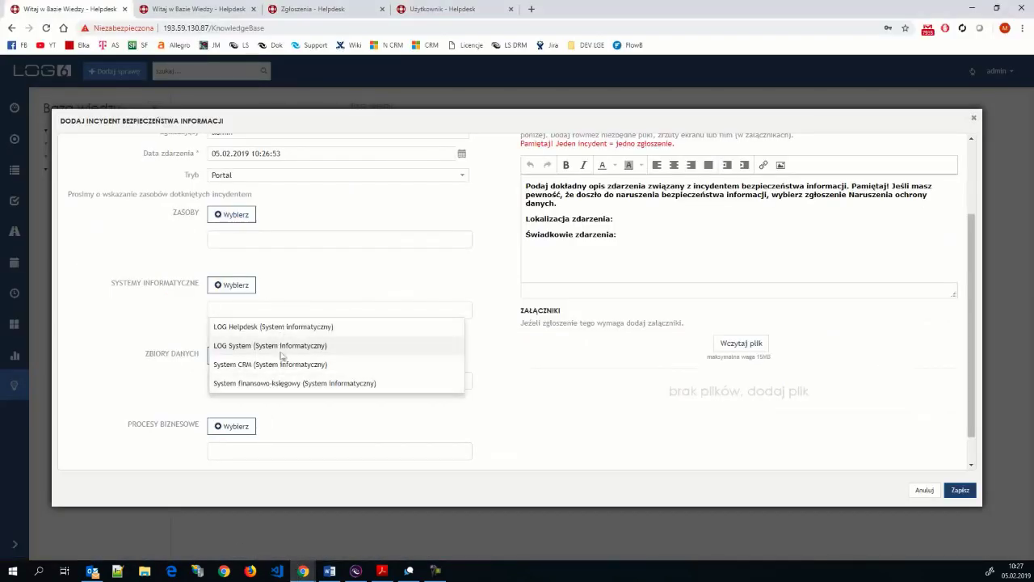
# - Attach LOG Helpdesk and System CRM, remove LOG Helpdesk, leaving System CRM, then return to LOG System
pyautogui.click(178, 326)
pyautogui.click(254, 308)
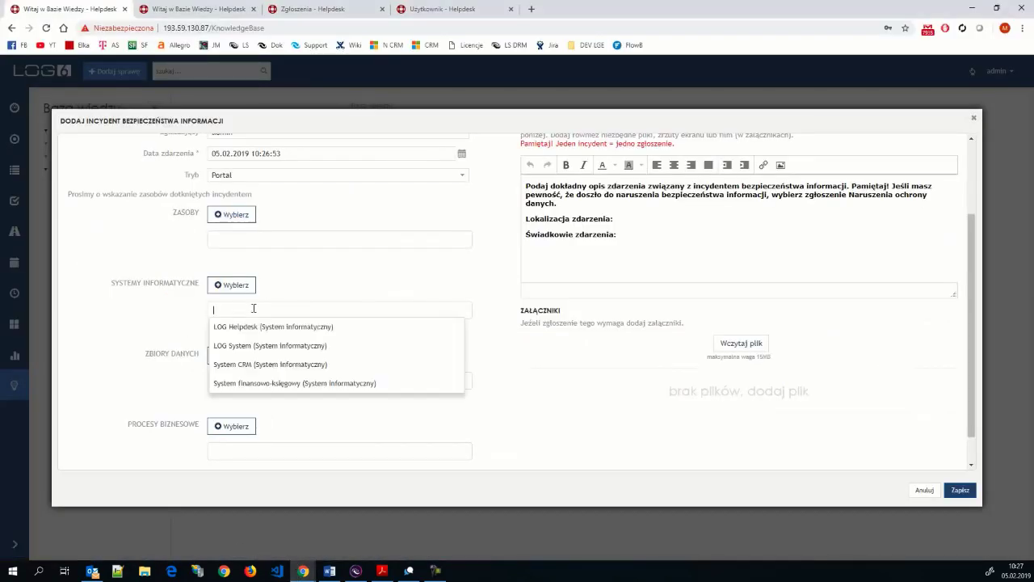
pyautogui.click(261, 327)
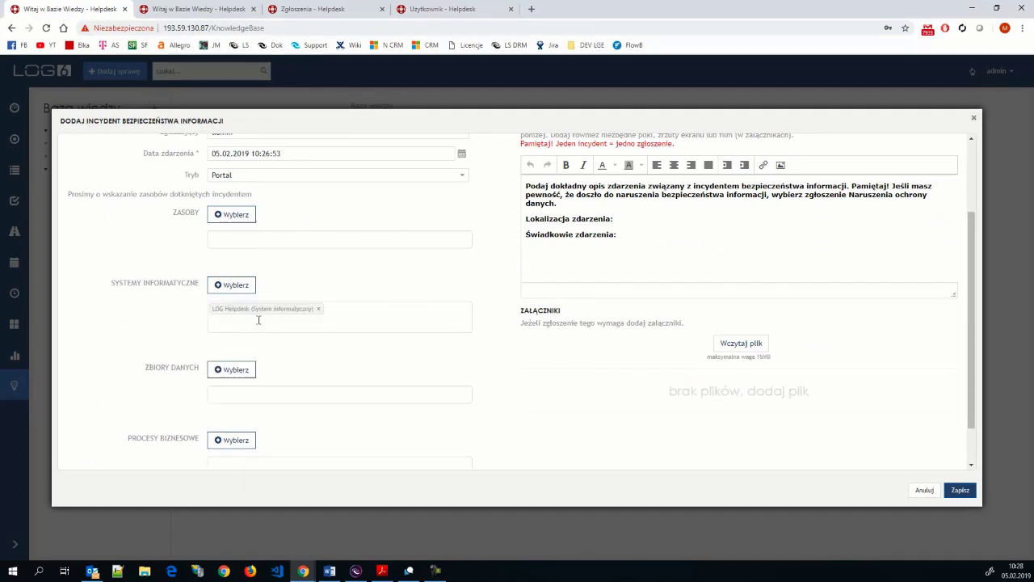
pyautogui.click(258, 320)
pyautogui.click(260, 379)
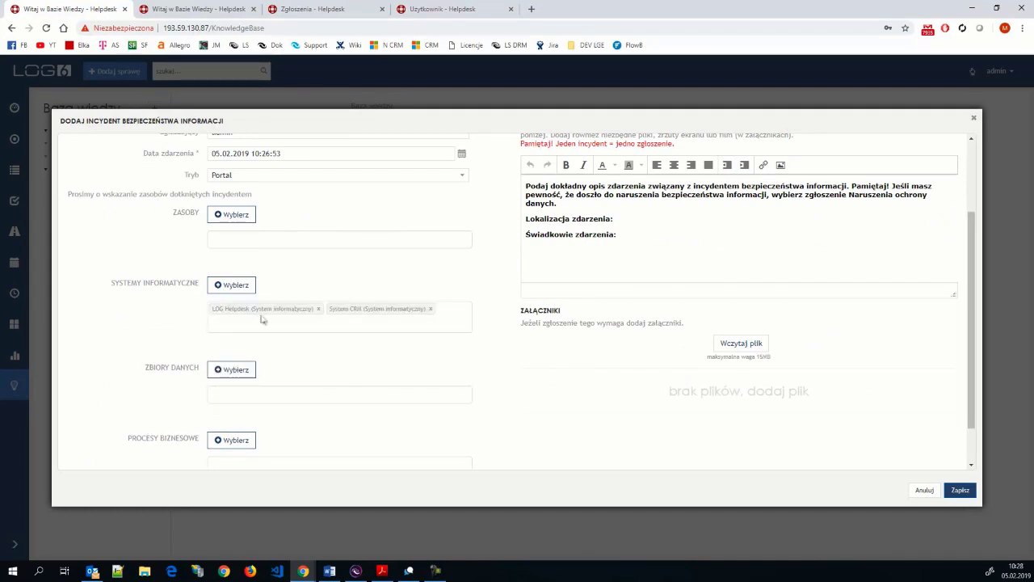
pyautogui.click(317, 311)
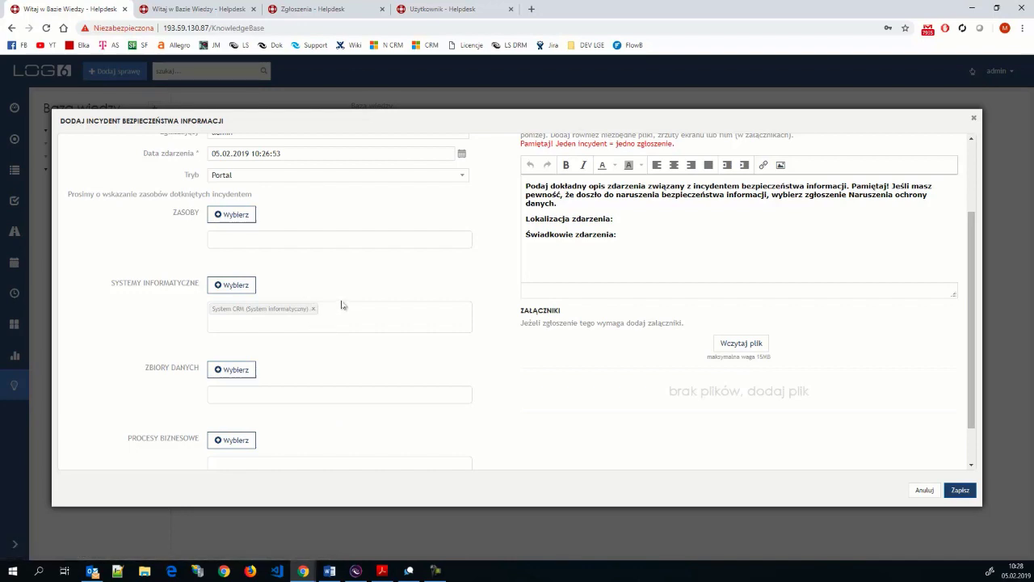
pyautogui.click(354, 572)
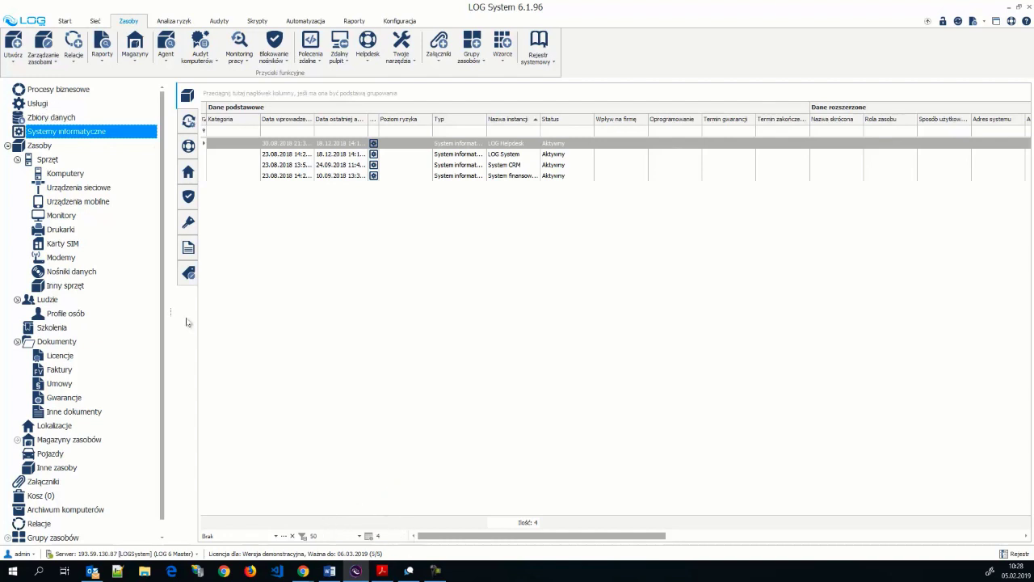
# - Browse the Zbiory danych, Ludzie and Szkolenia registers, narrow Poziom ryzyka, then return to the incident form
pyautogui.click(32, 114)
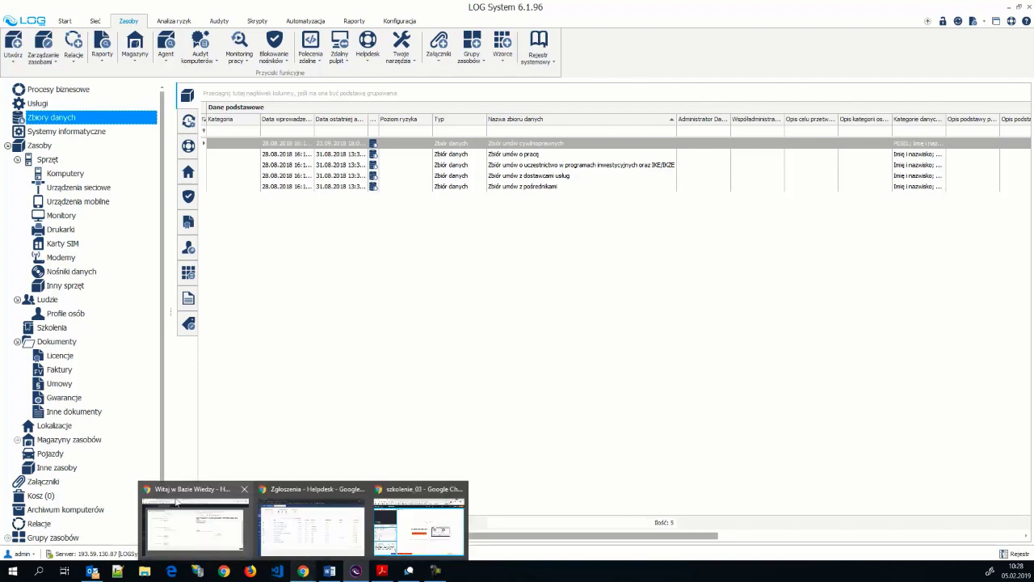
pyautogui.click(49, 299)
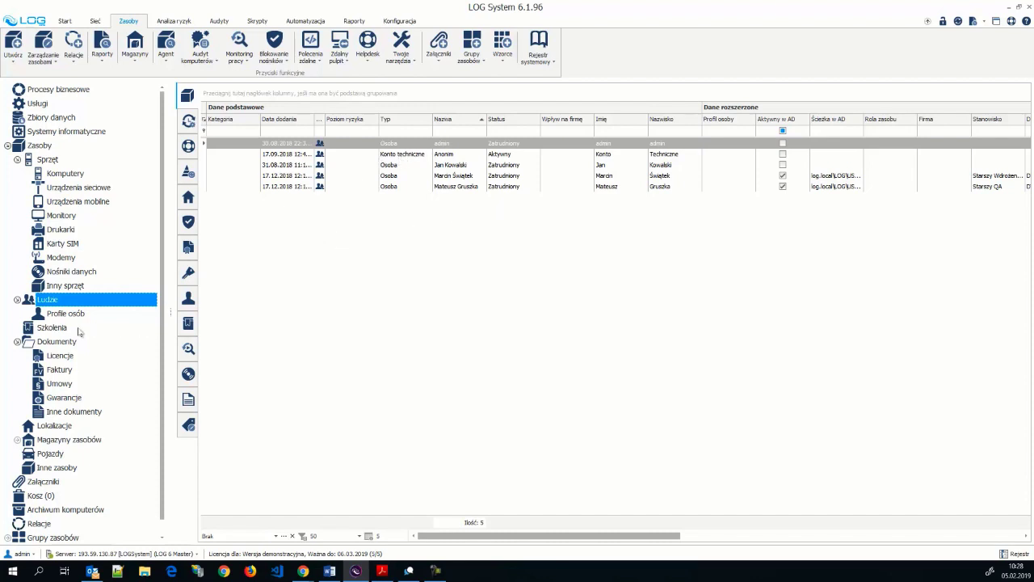
pyautogui.click(52, 329)
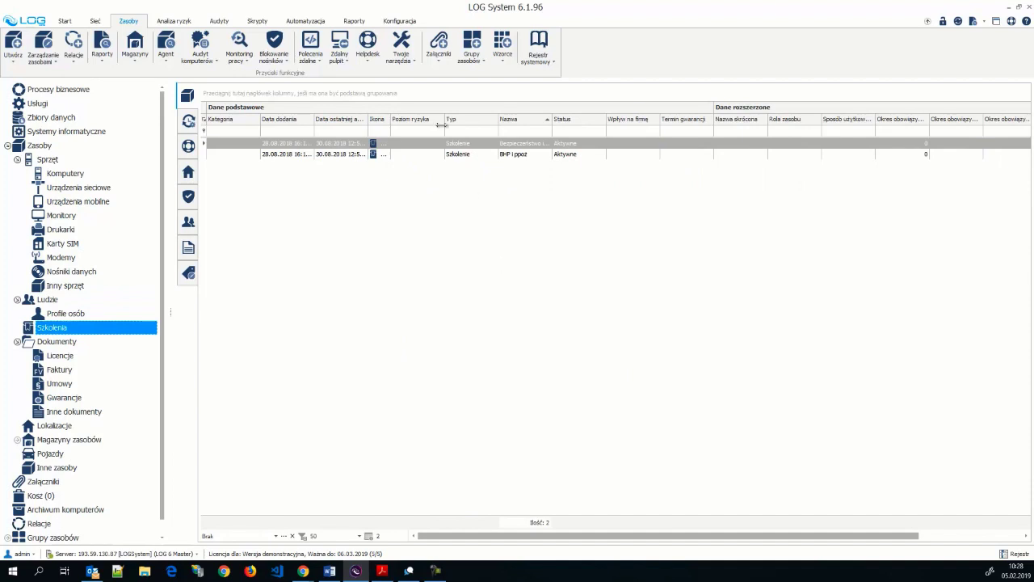
pyautogui.moveTo(445, 120); pyautogui.dragTo(424, 119)
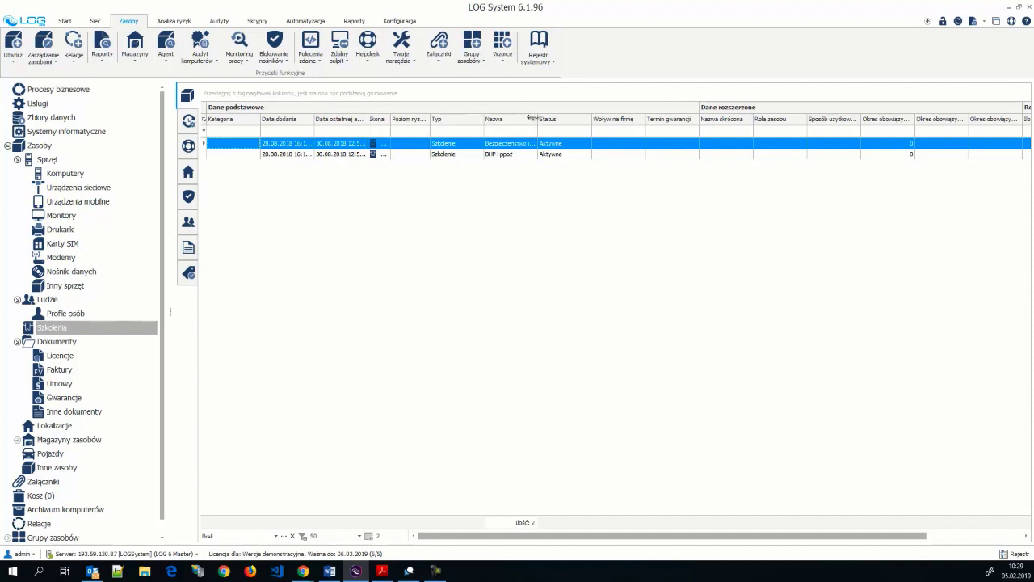
pyautogui.click(302, 572)
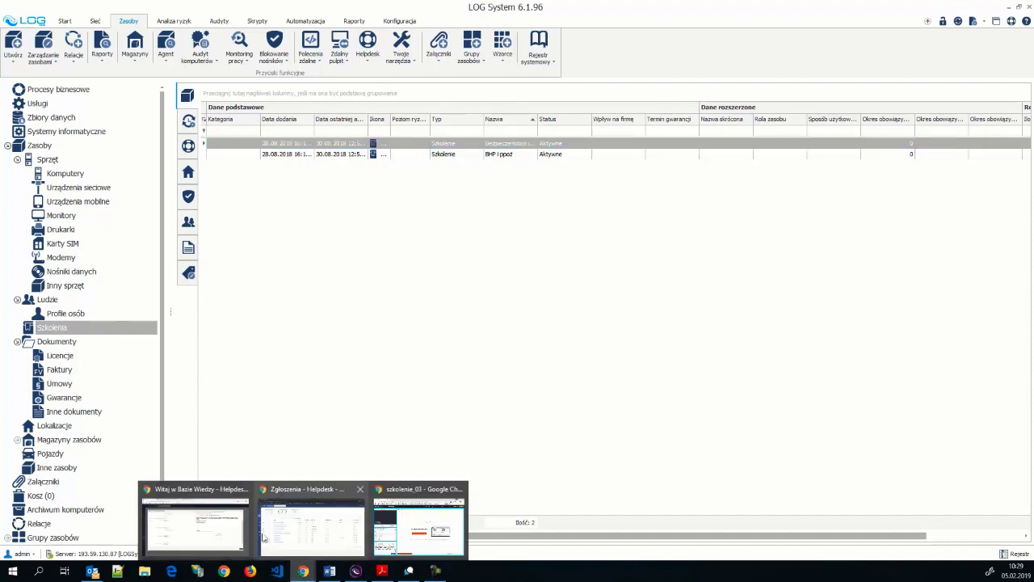
pyautogui.click(190, 525)
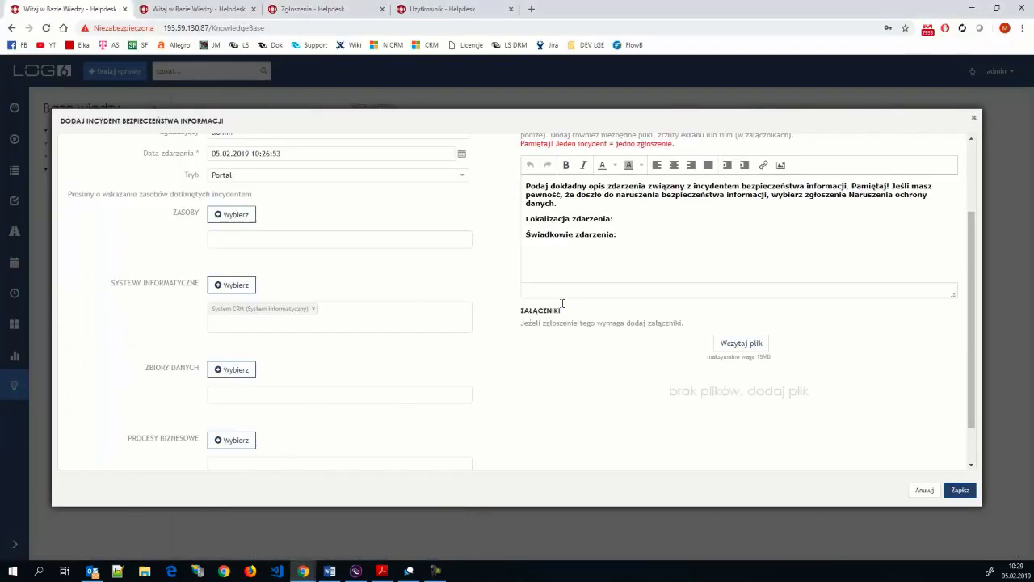
# - Scroll through the incident form, close it, and open the new-case catalogue via Dodaj sprawę
pyautogui.moveTo(975, 269); pyautogui.dragTo(974, 187)
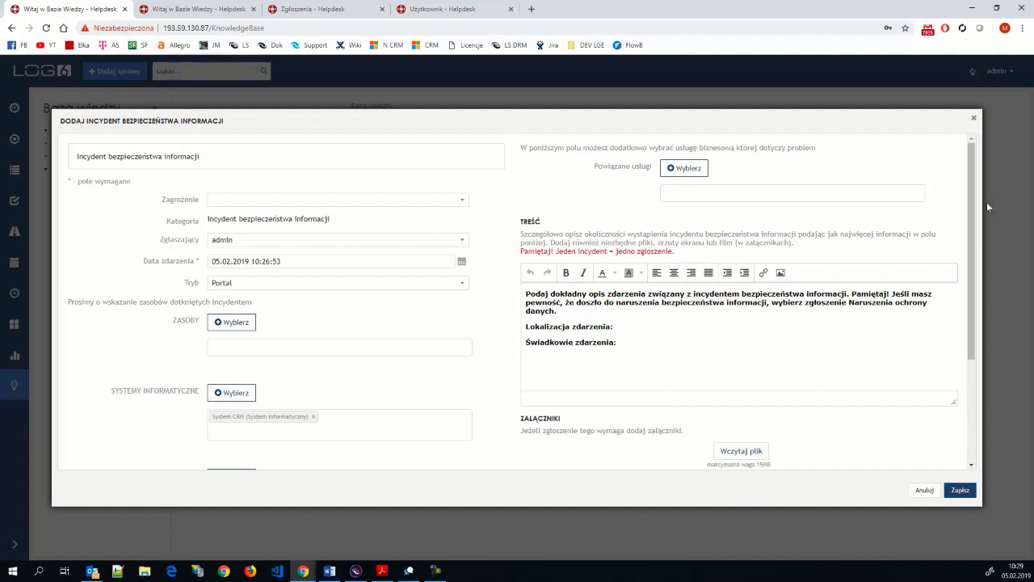
pyautogui.moveTo(978, 244); pyautogui.dragTo(986, 299)
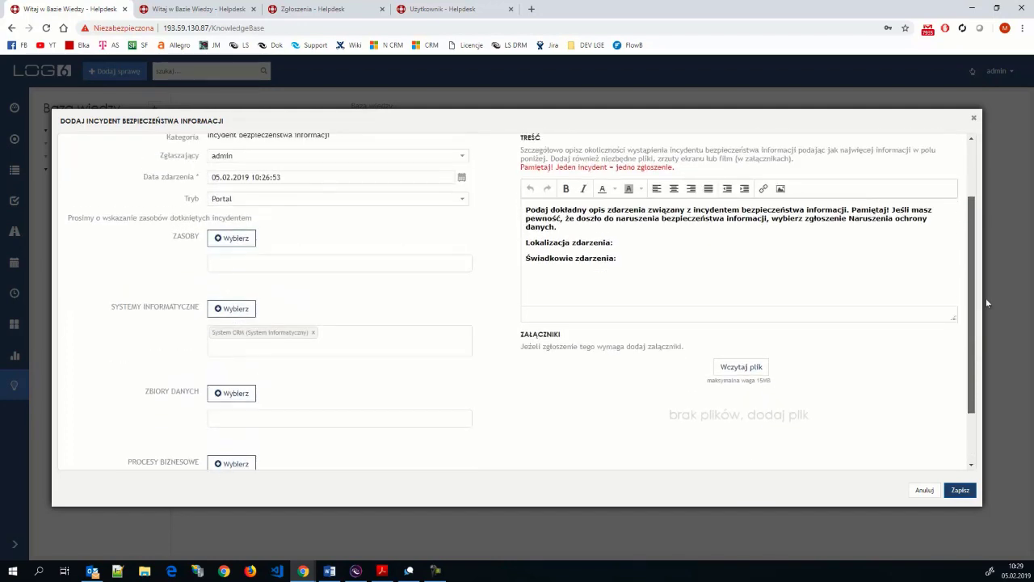
pyautogui.click(973, 118)
pyautogui.click(98, 73)
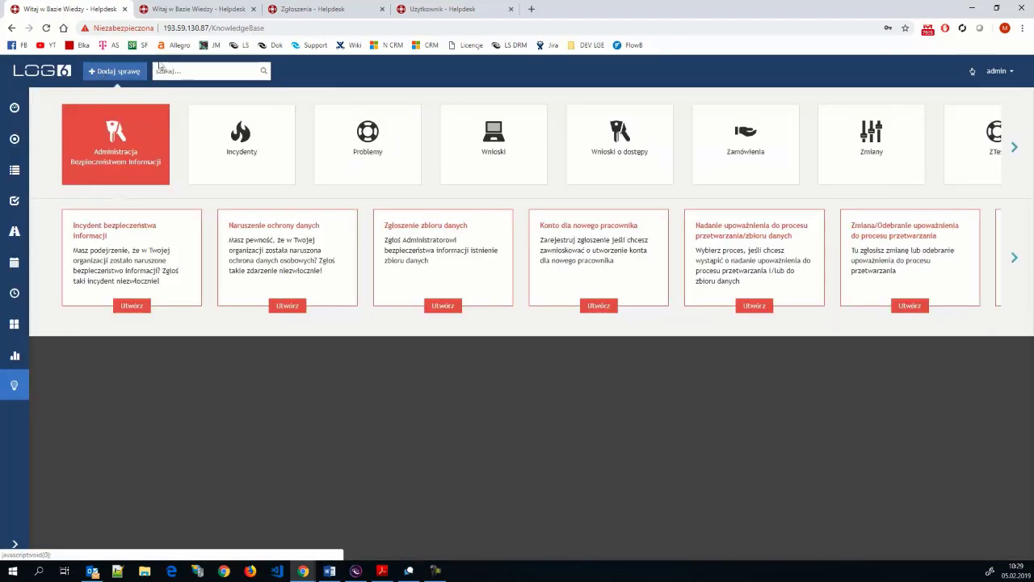
# - Start a new Przydział komputera request under Wnioski and choose the person in Kogo dotyczy
pyautogui.click(505, 152)
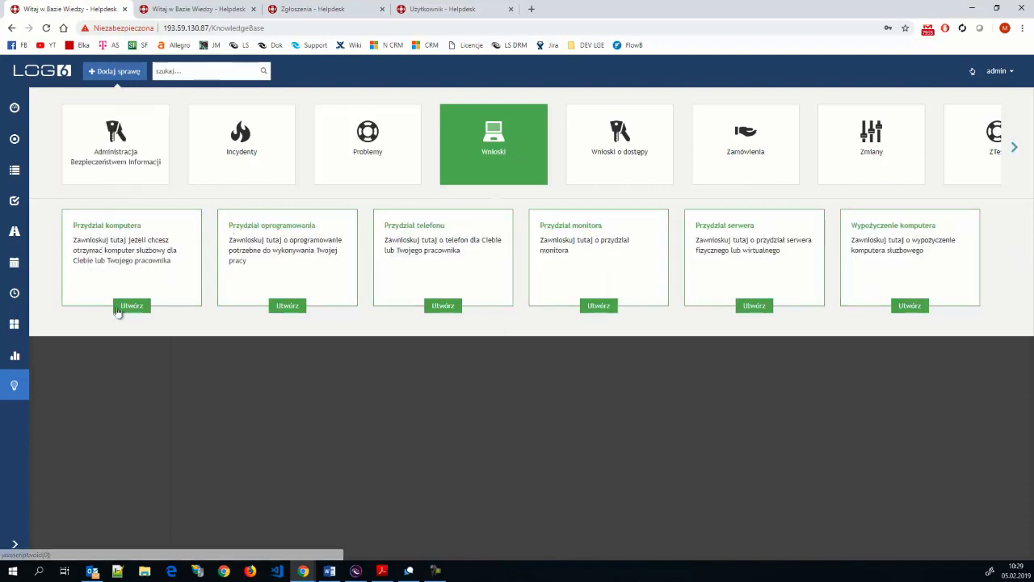
pyautogui.click(121, 309)
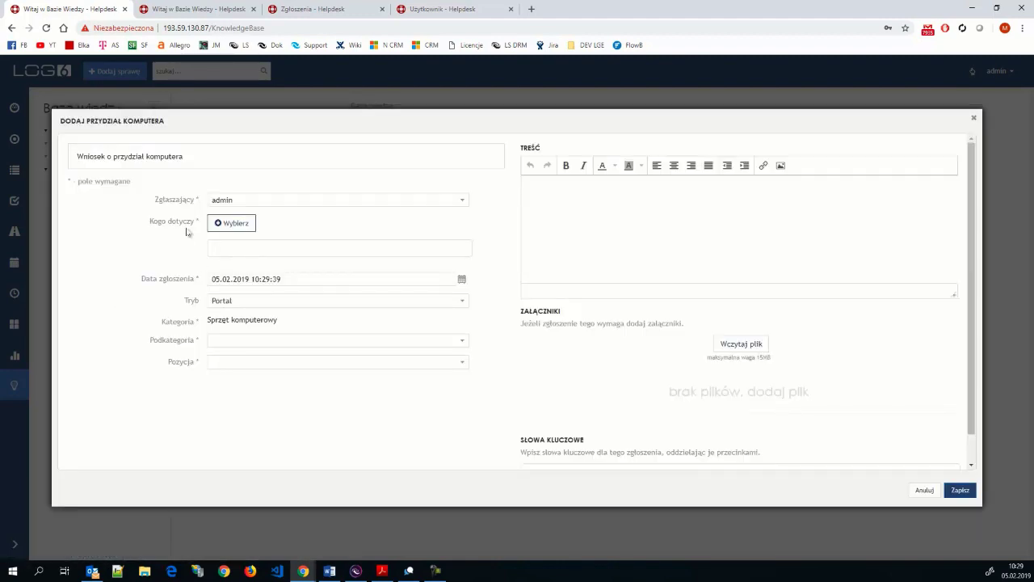
pyautogui.moveTo(149, 221); pyautogui.dragTo(196, 223)
pyautogui.click(155, 229)
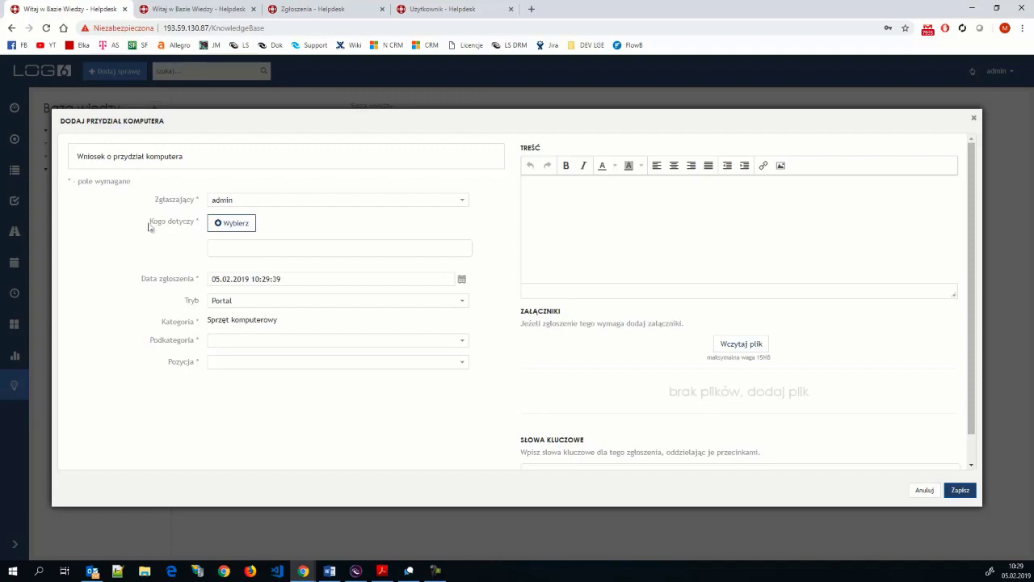
pyautogui.click(219, 229)
pyautogui.click(229, 241)
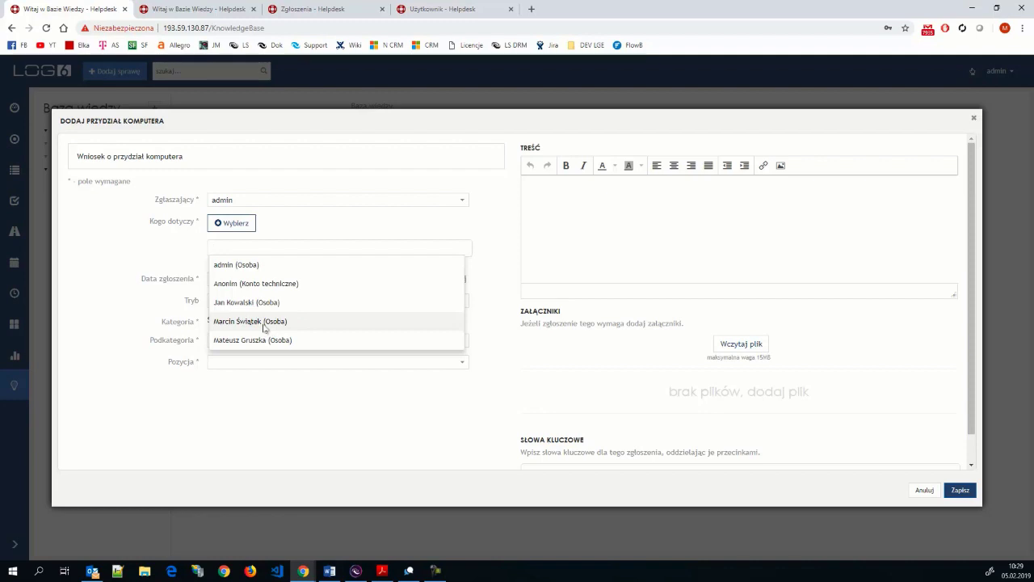
pyautogui.click(264, 323)
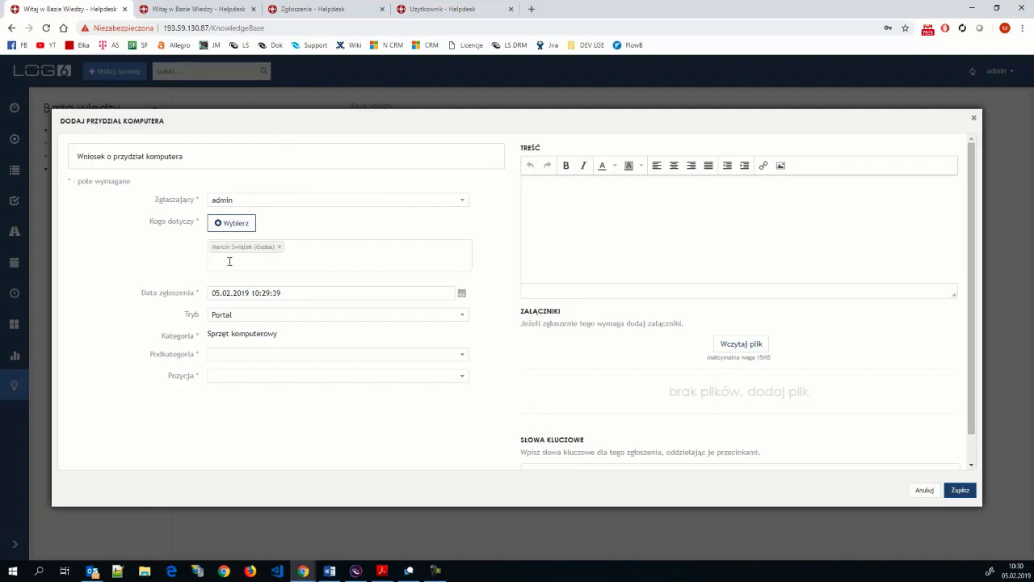
# - Set Podkategoria to Laptop and Pozycja to Bez stacji dokującej, then save the request
pyautogui.click(457, 356)
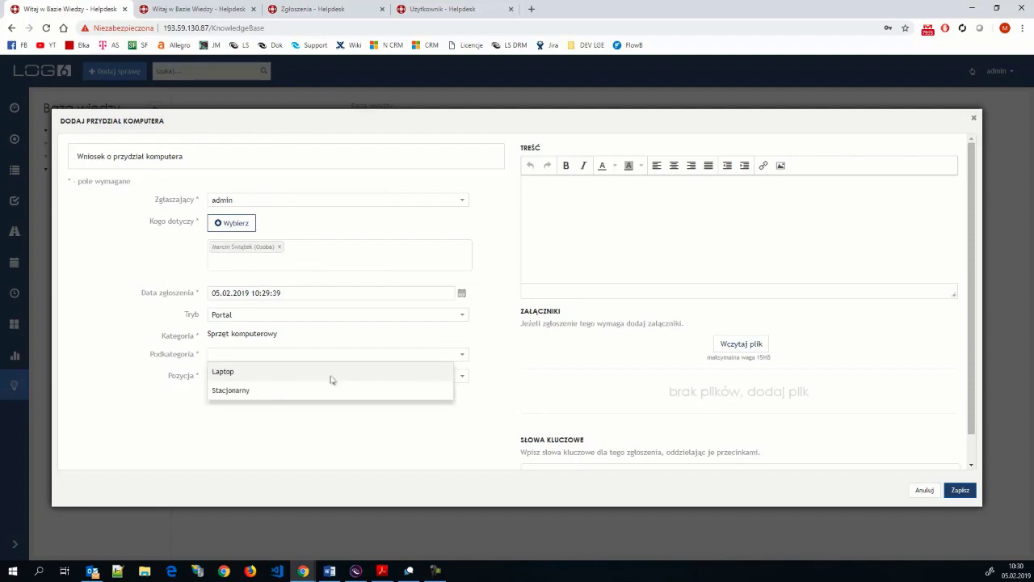
pyautogui.click(331, 376)
pyautogui.click(462, 377)
pyautogui.click(359, 400)
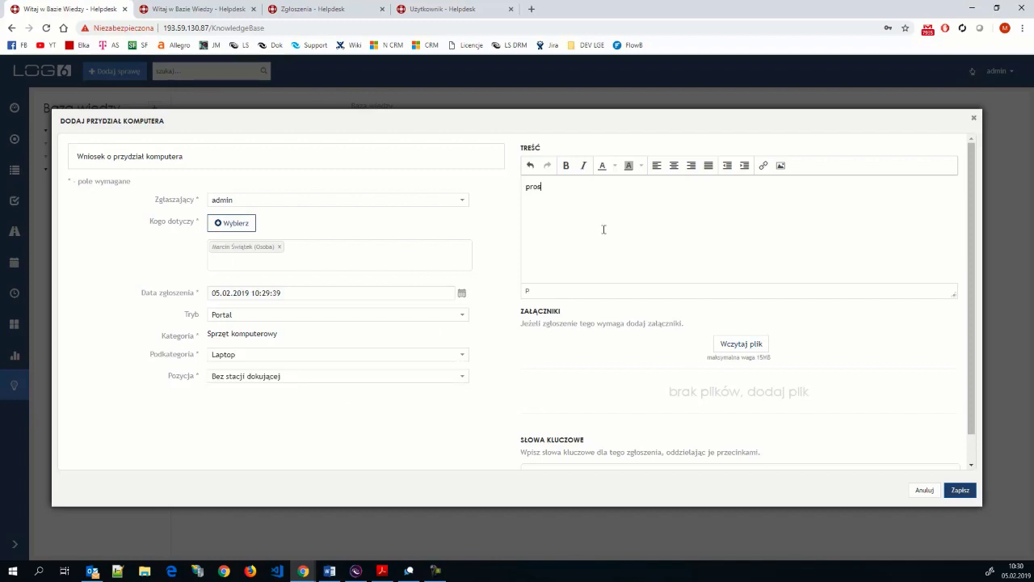
pyautogui.click(960, 490)
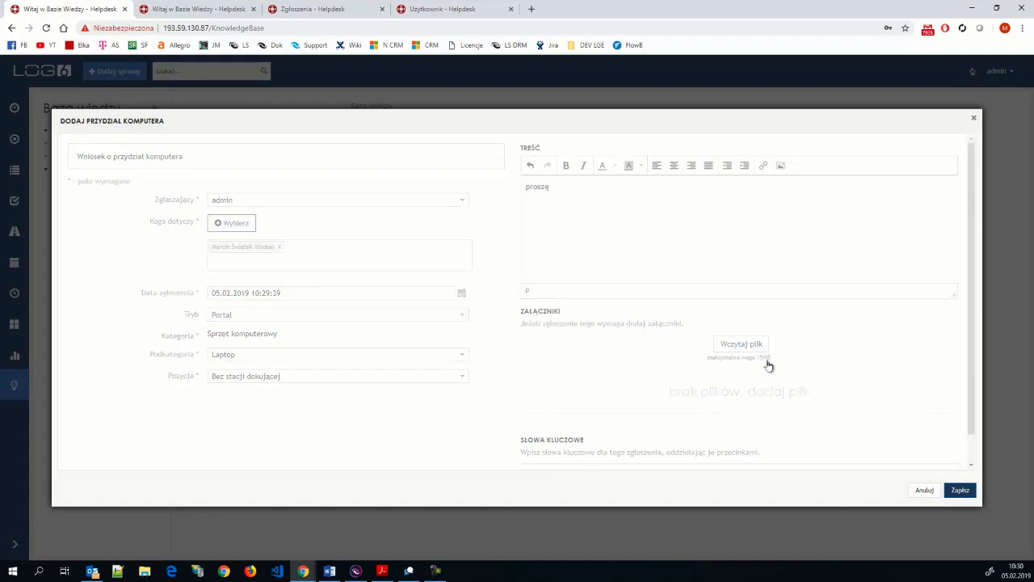
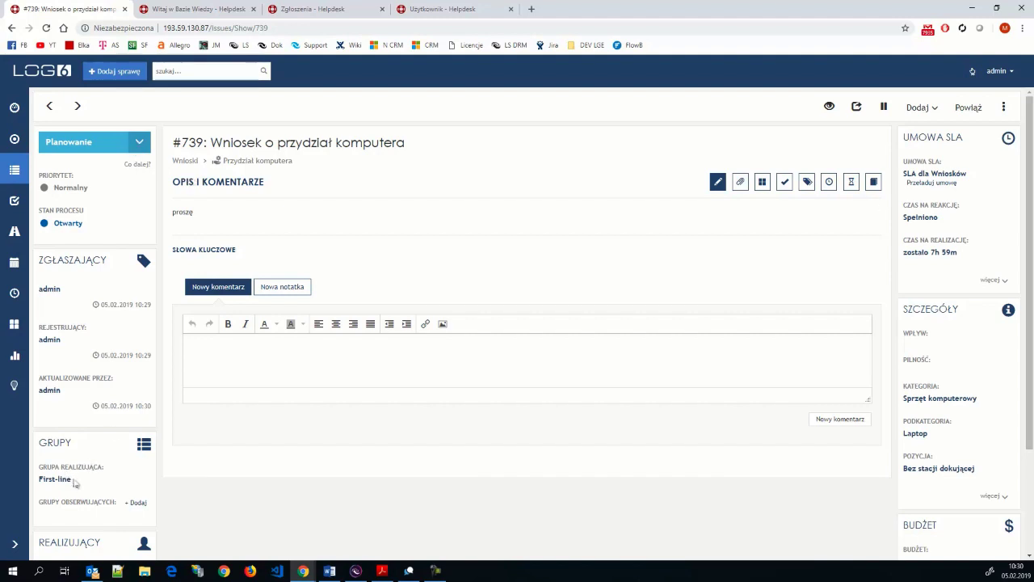
# - Take request #739 into progress with Podejmij zgłoszenie, then set its status to Zrealizowany
pyautogui.moveTo(75, 480); pyautogui.dragTo(36, 480)
pyautogui.click(185, 488)
pyautogui.click(136, 145)
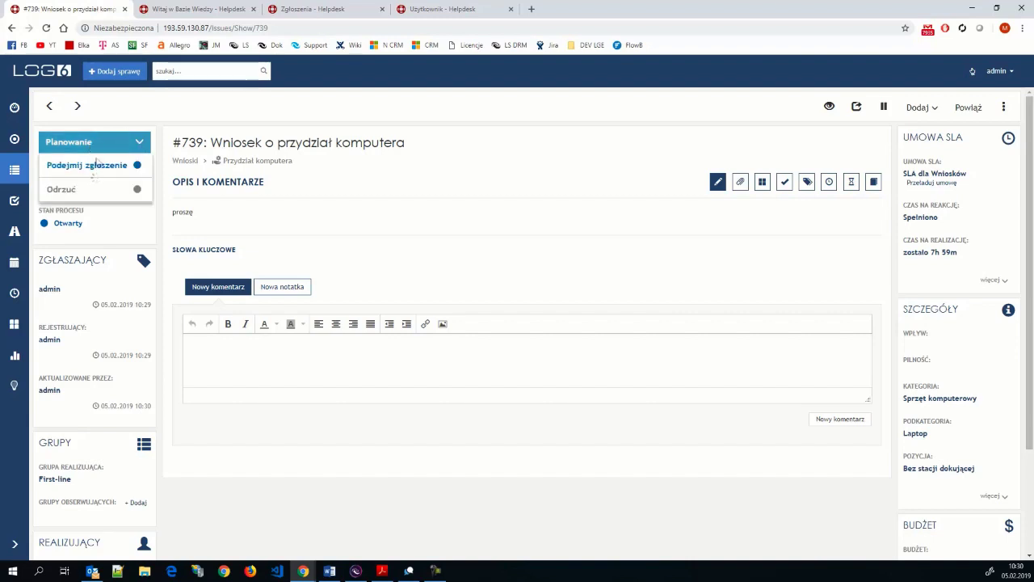
pyautogui.click(99, 167)
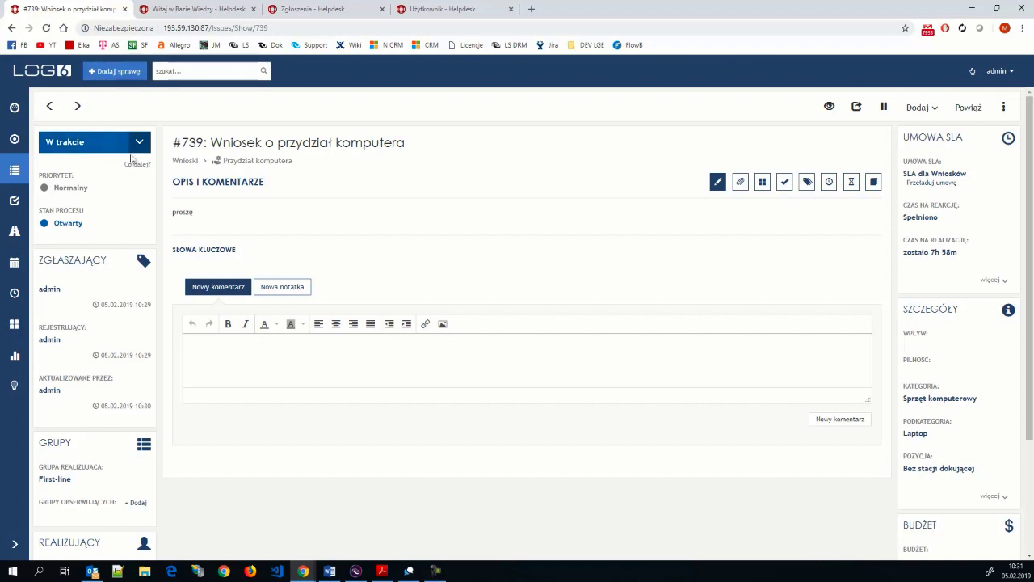
pyautogui.click(134, 149)
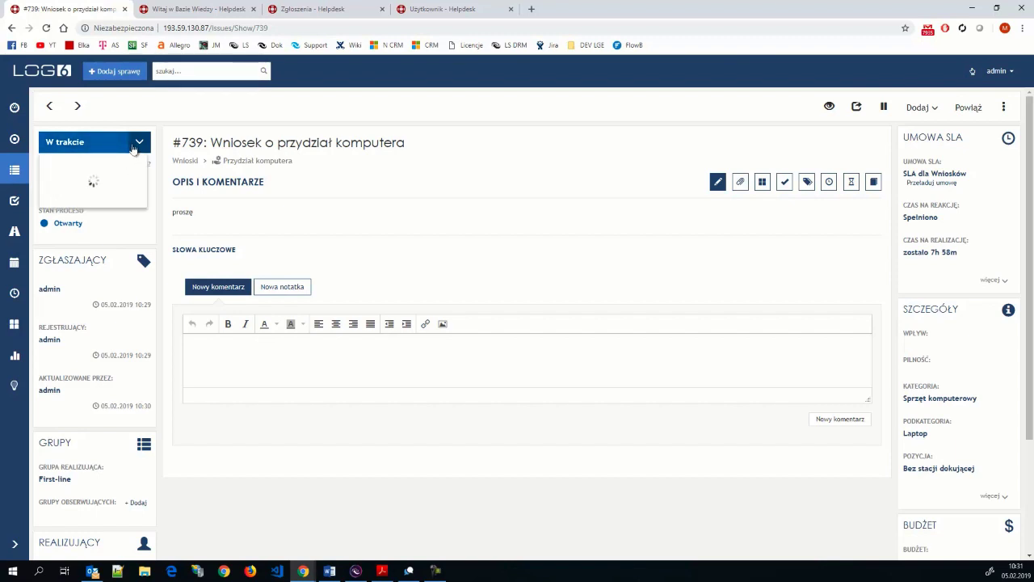
pyautogui.click(84, 165)
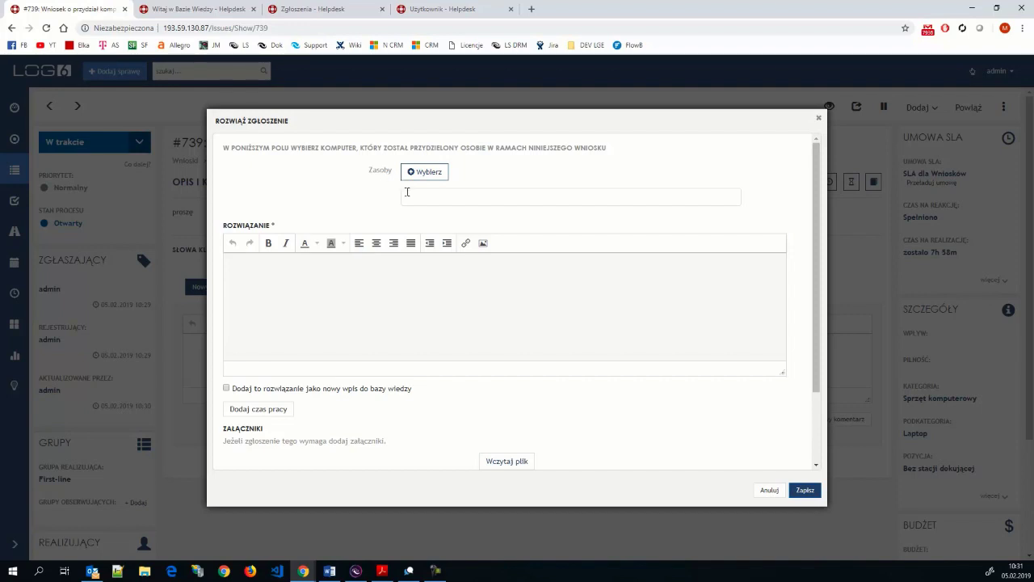
# - Check the assignable laptops in the Zasoby field, then bring up the LOG System computer inventory
pyautogui.click(407, 193)
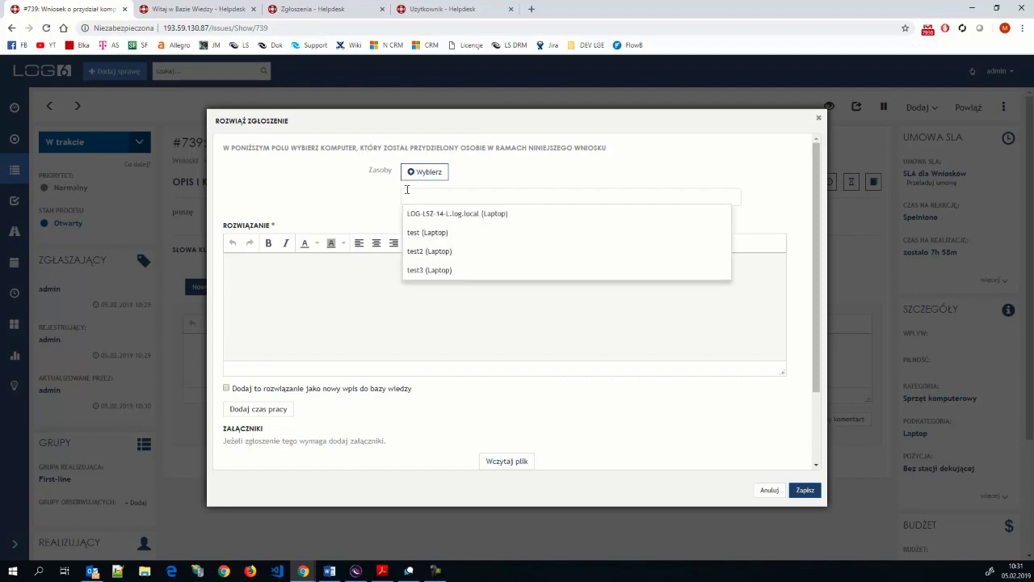
pyautogui.click(326, 198)
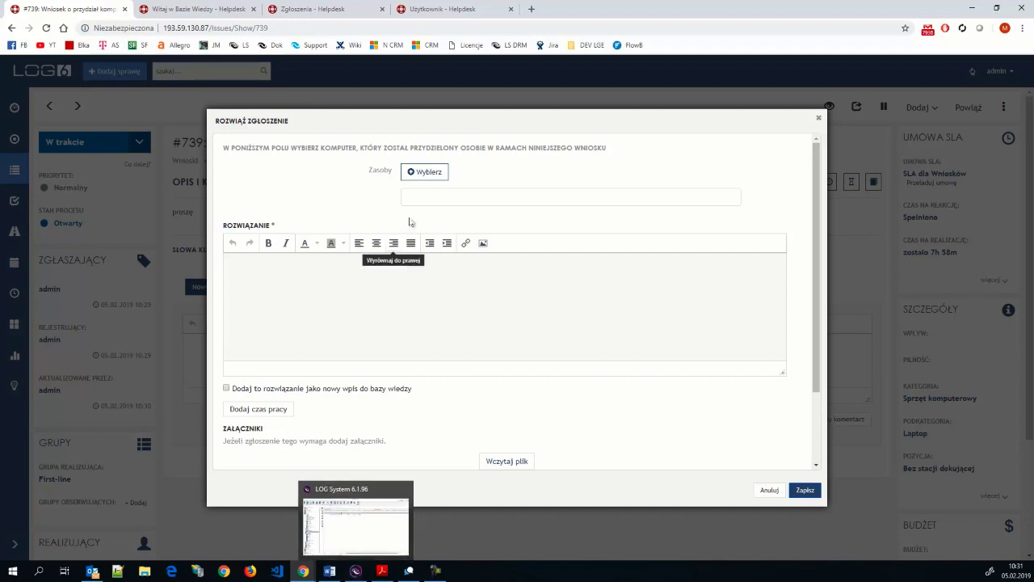
pyautogui.click(430, 192)
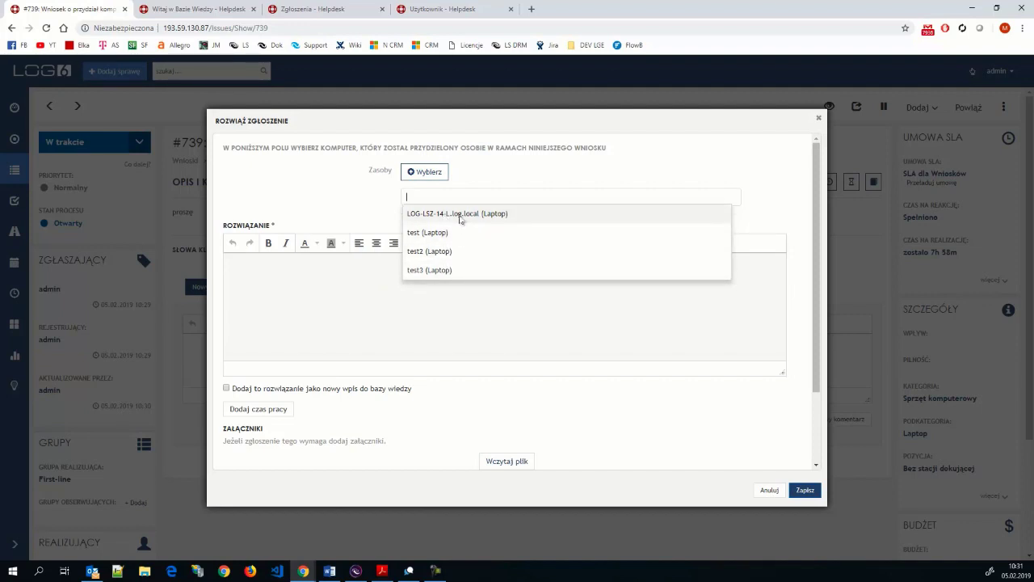
pyautogui.click(355, 571)
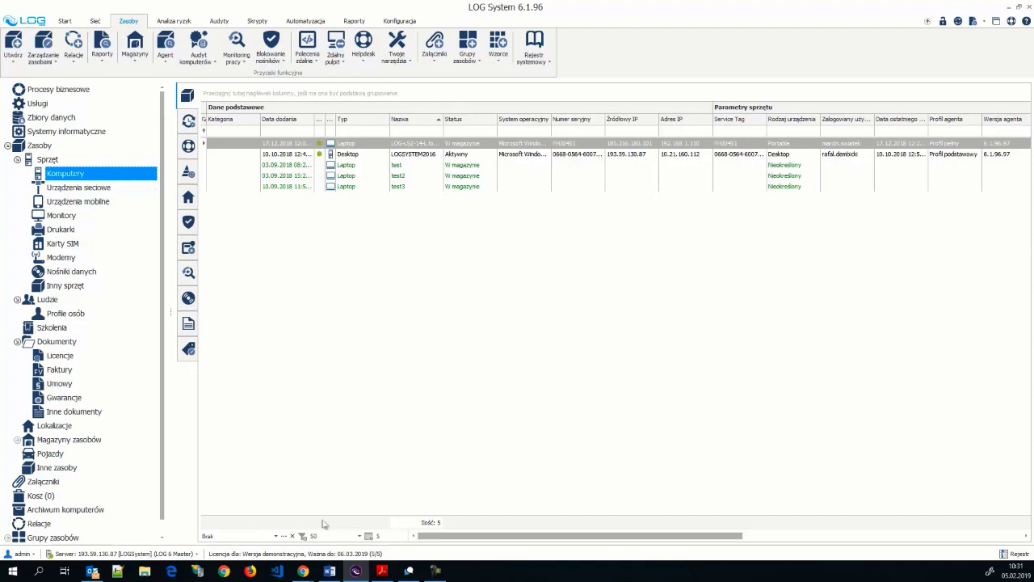
# - Select the test laptop in the LOG System inventory and compare it with the #739 form
pyautogui.click(460, 164)
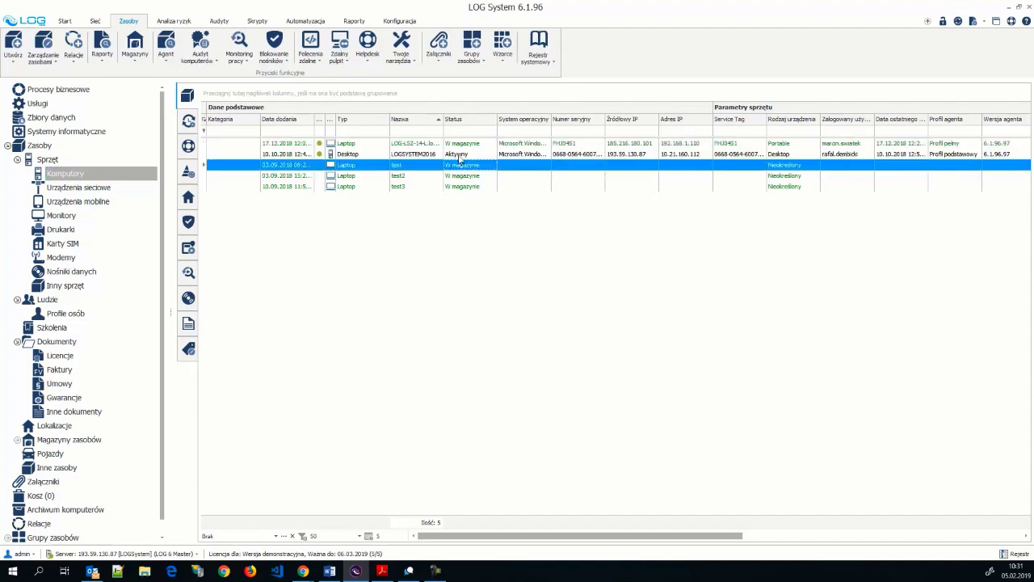
pyautogui.click(471, 170)
pyautogui.click(305, 572)
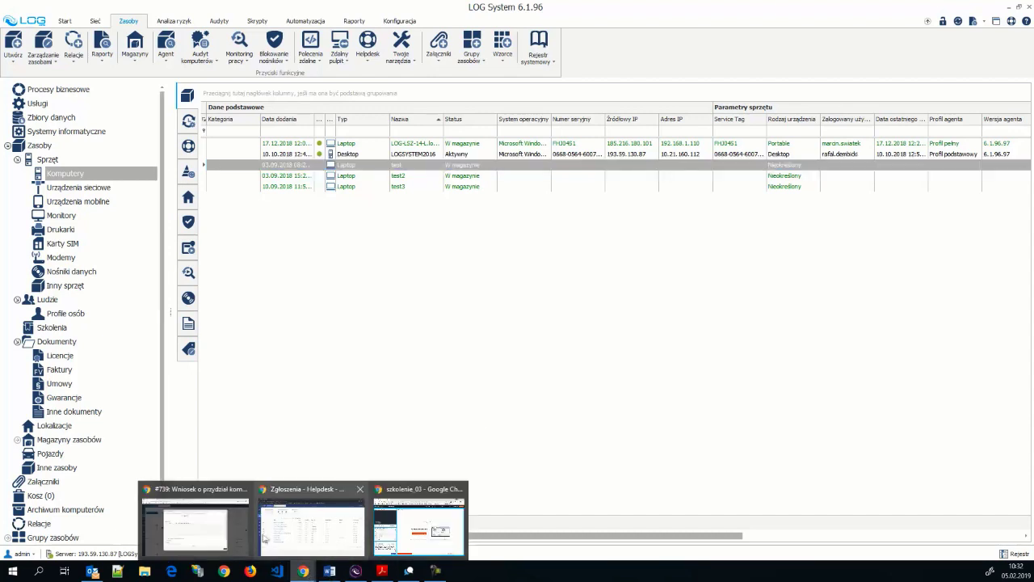
pyautogui.click(244, 536)
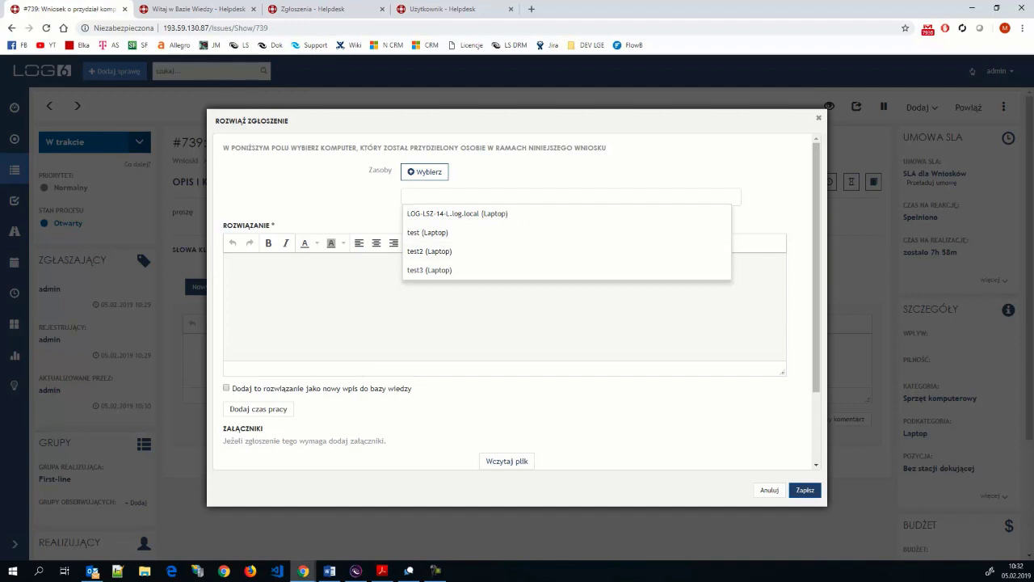
# - Review test2, LOGSYSTEM2016 and test in the inventory, then reopen #739's assignable laptops list
pyautogui.click(304, 571)
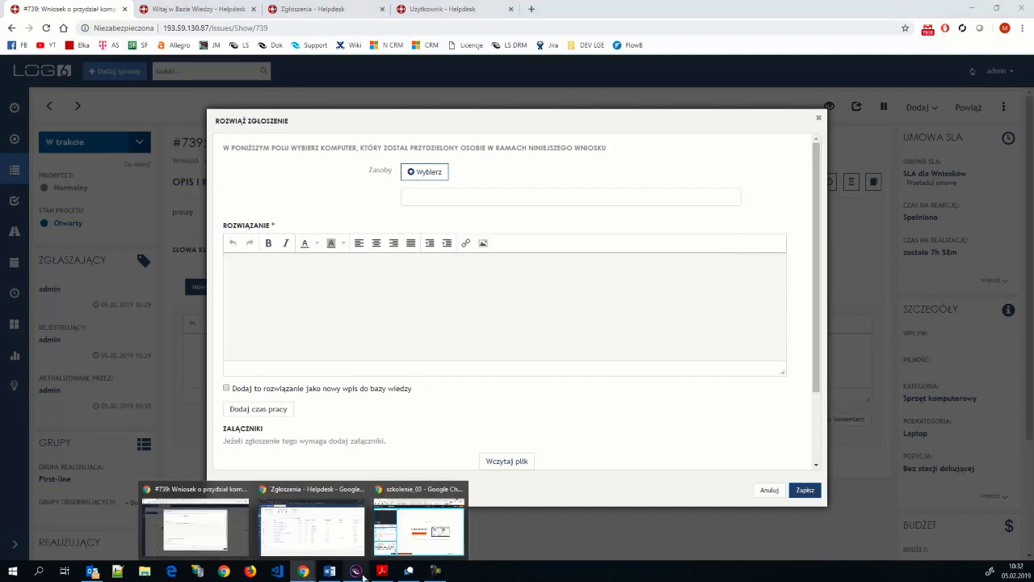
pyautogui.click(357, 572)
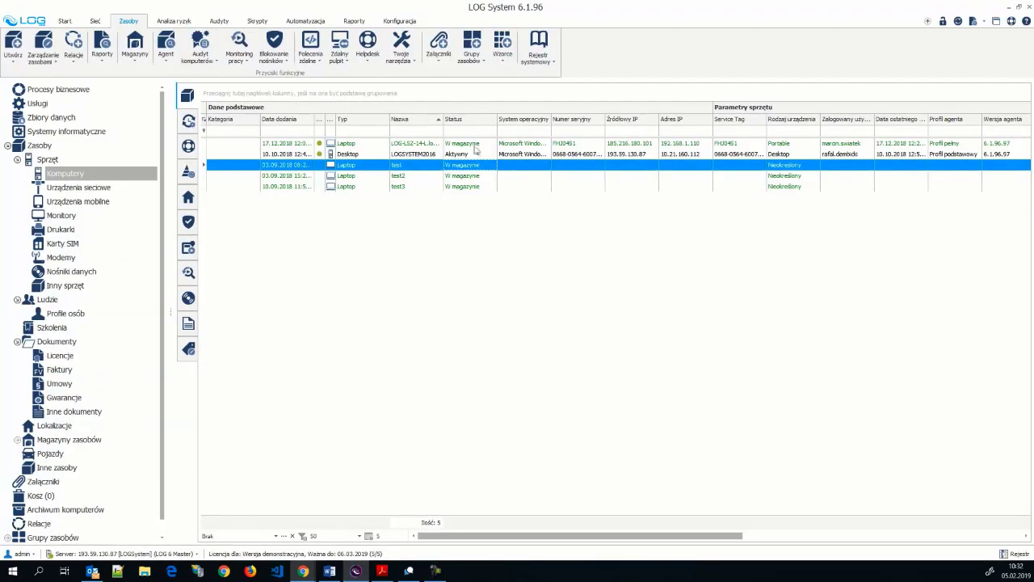
pyautogui.click(457, 175)
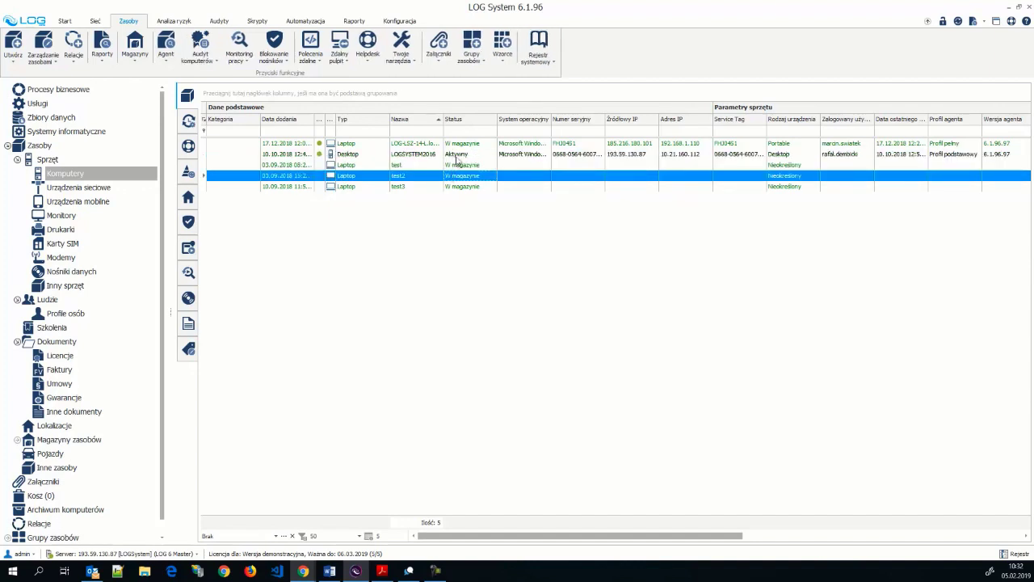
pyautogui.click(457, 156)
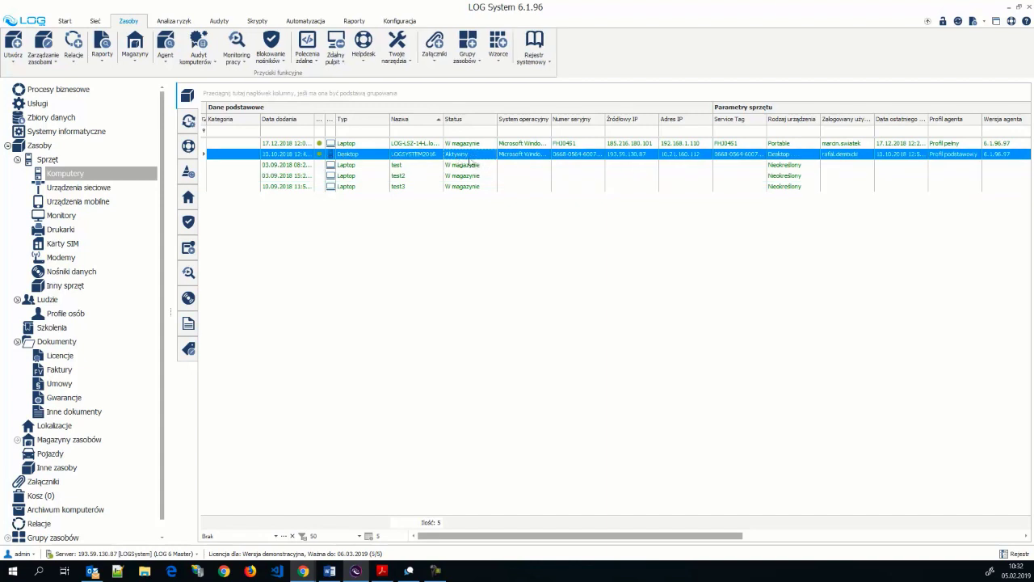
pyautogui.click(468, 165)
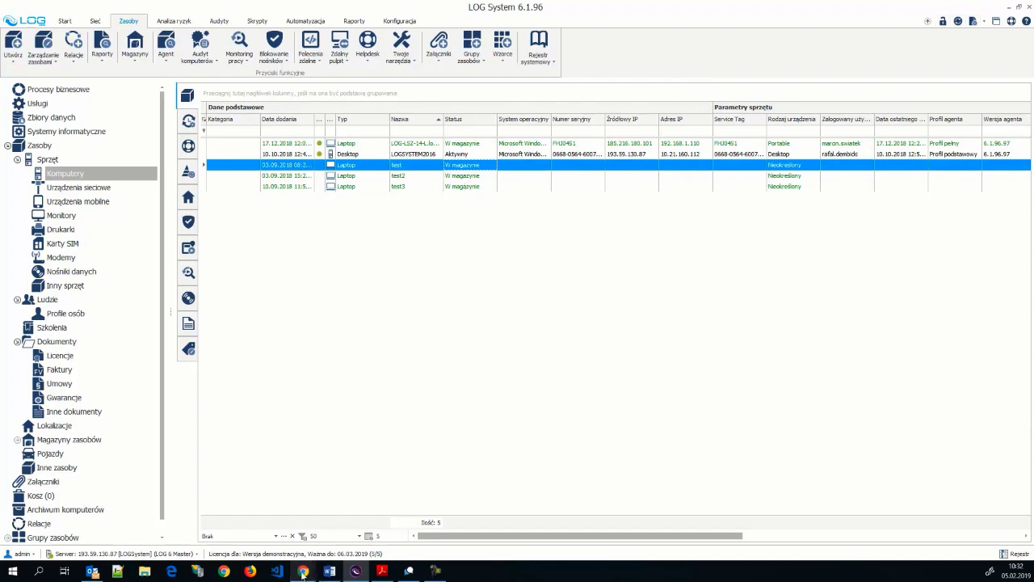
pyautogui.moveTo(302, 573)
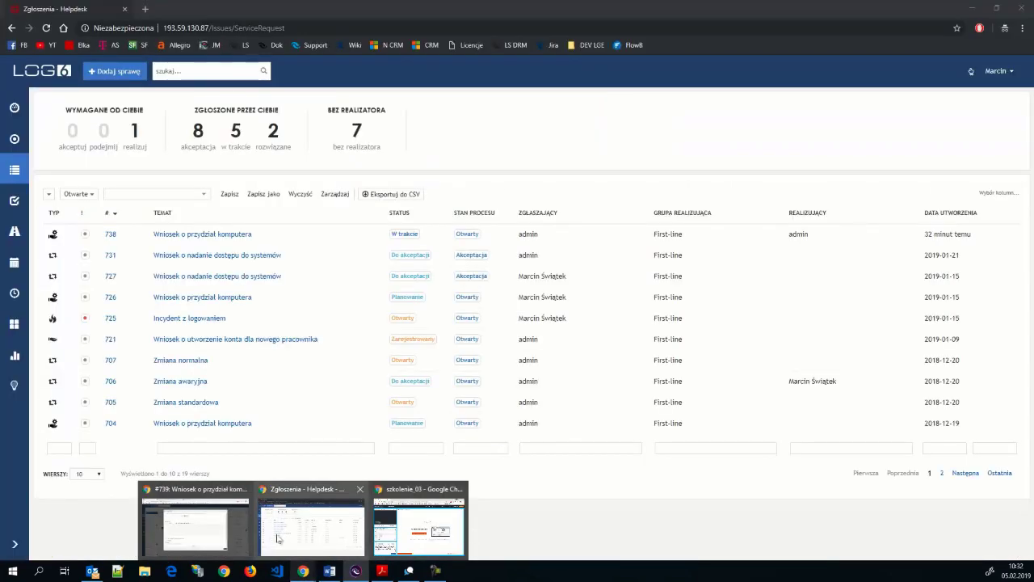
pyautogui.click(230, 541)
pyautogui.click(476, 196)
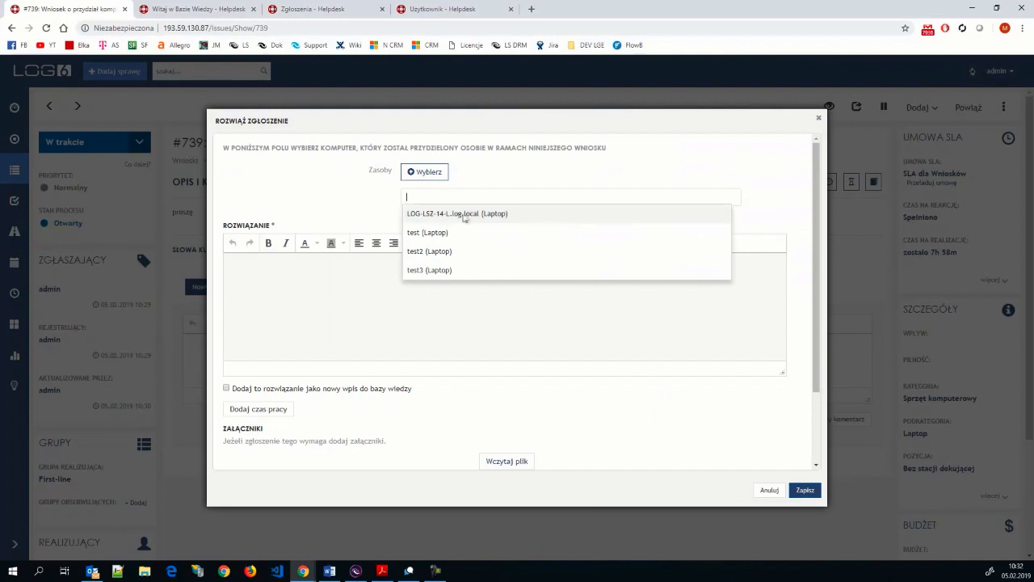
# - Assign laptop LOG-LSZ-14-L.log.local, enter solution 'test' and save, closing #739
pyautogui.click(464, 214)
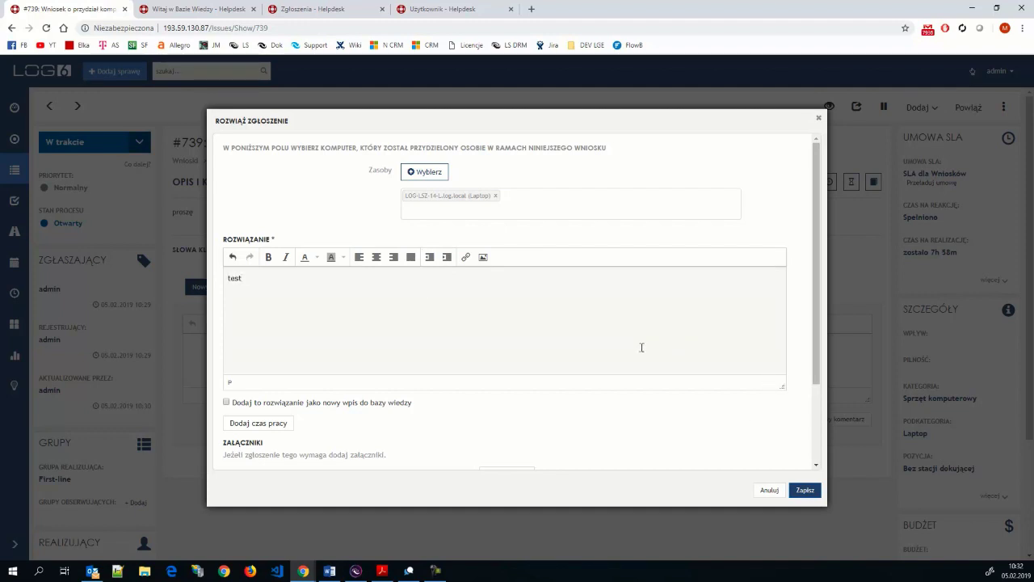
pyautogui.click(805, 489)
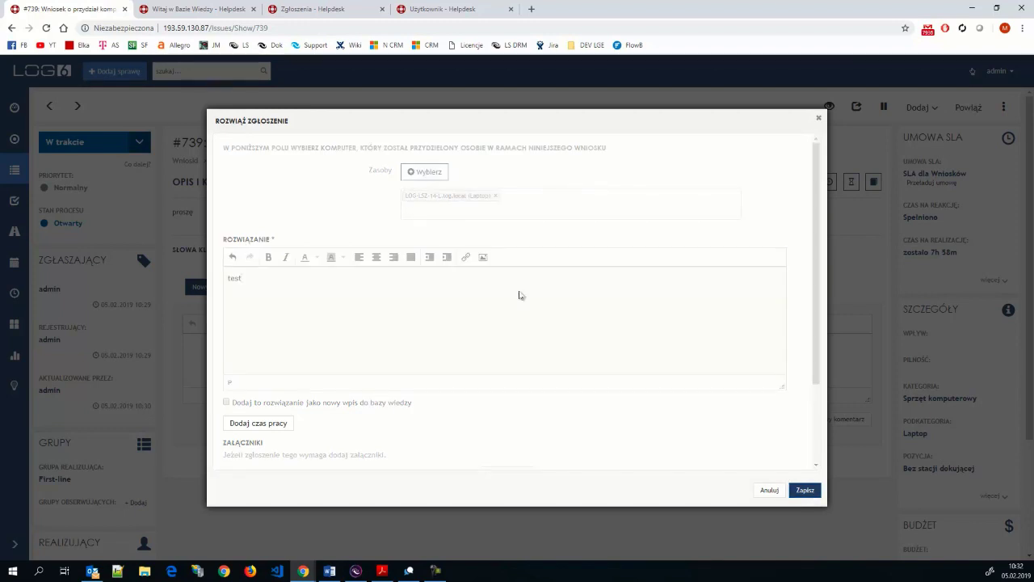
pyautogui.moveTo(358, 572)
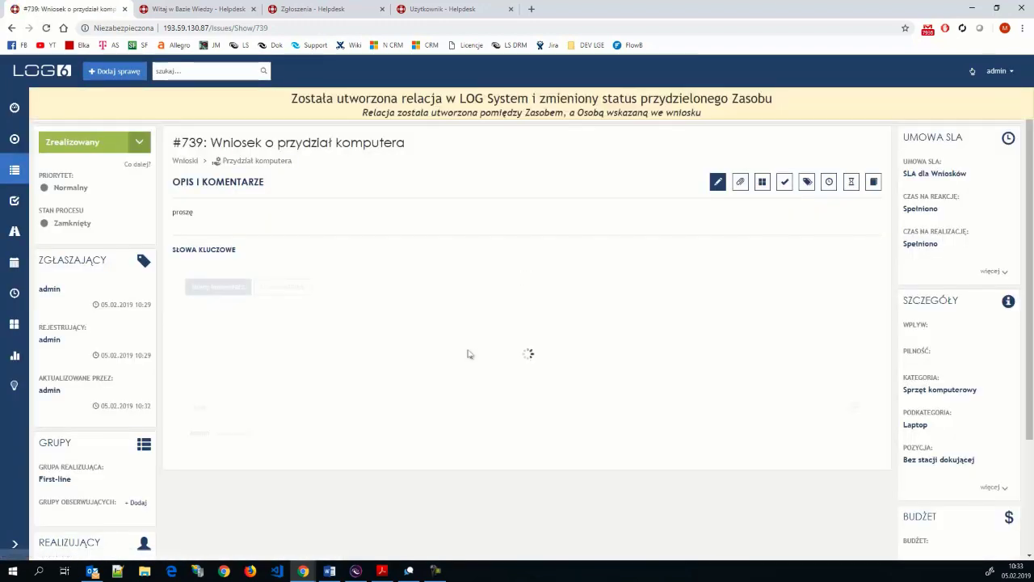
pyautogui.moveTo(285, 97); pyautogui.dragTo(745, 102)
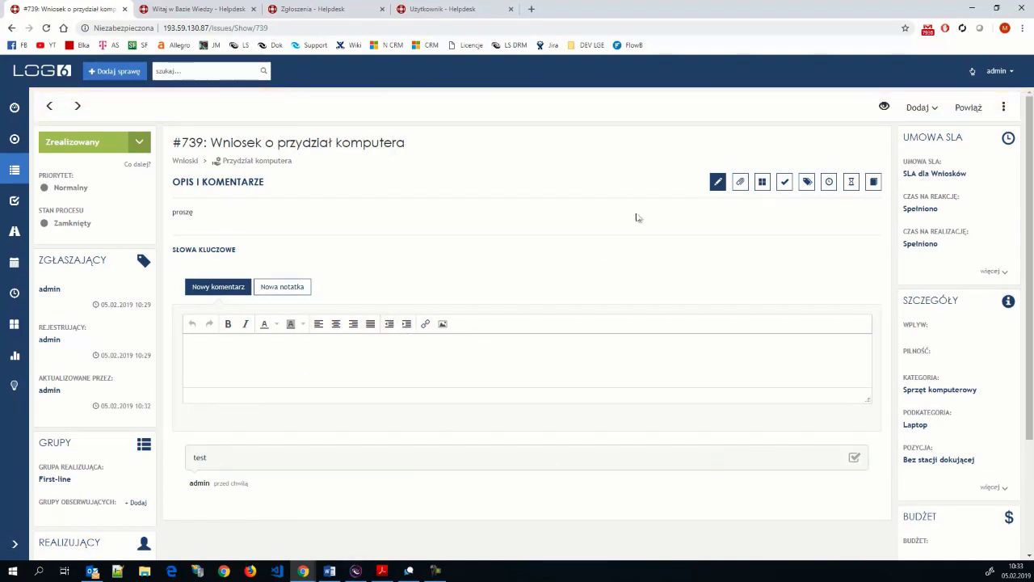
# - Refresh the LOG System inventory and open the LOG-LSZ-14-L.log.local computer details
pyautogui.click(356, 572)
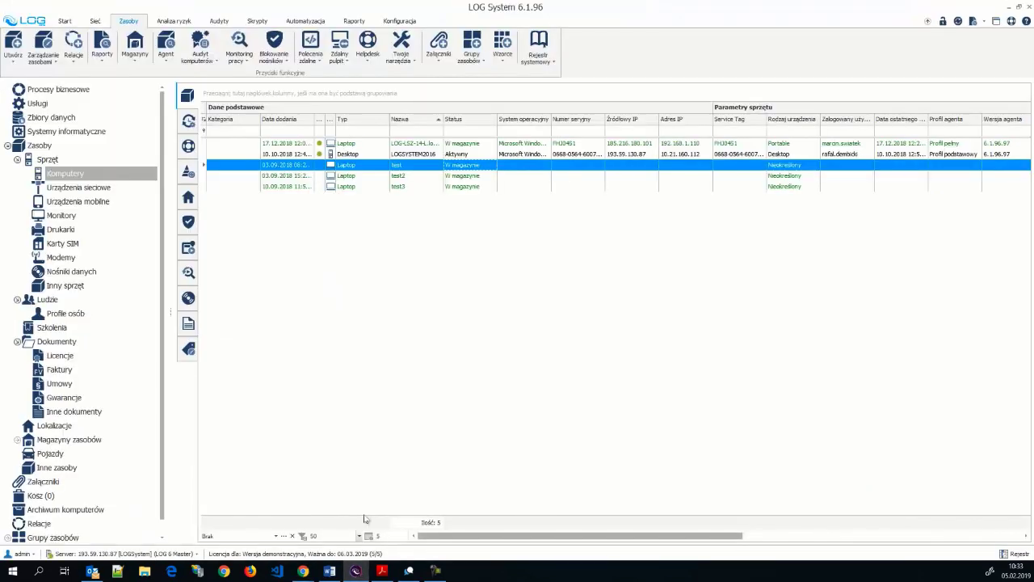
pyautogui.click(482, 187)
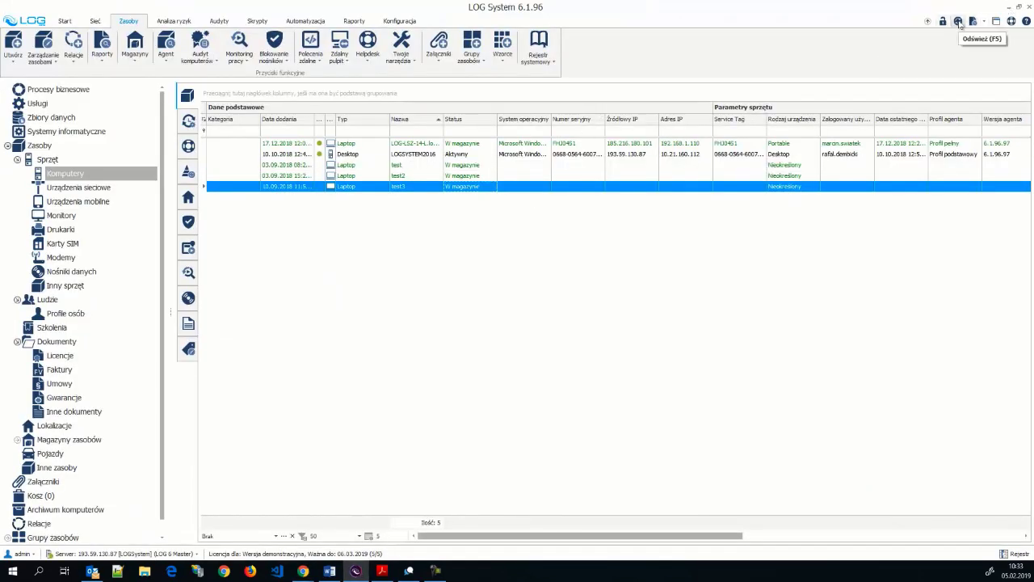
pyautogui.click(958, 22)
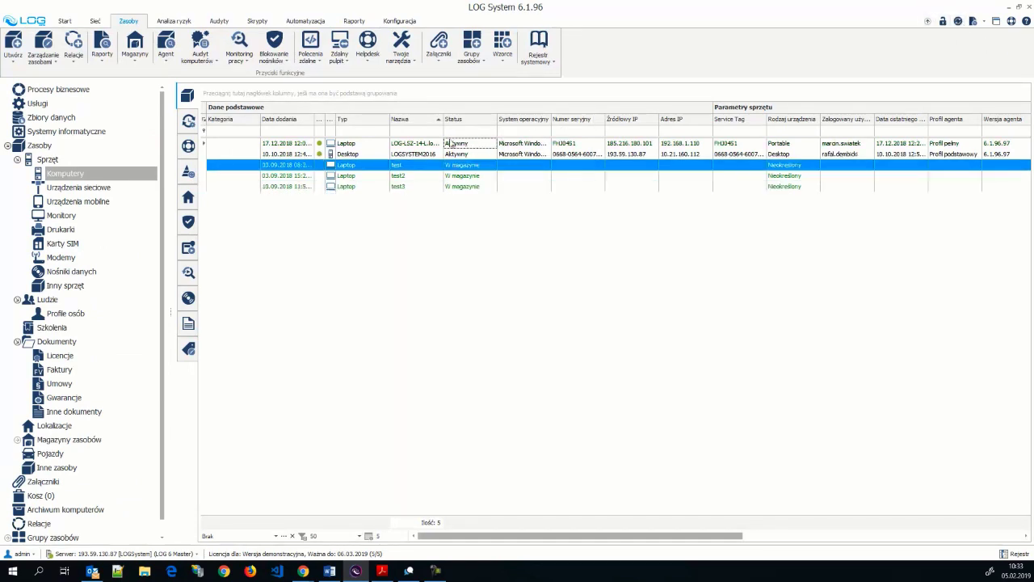
pyautogui.click(415, 145)
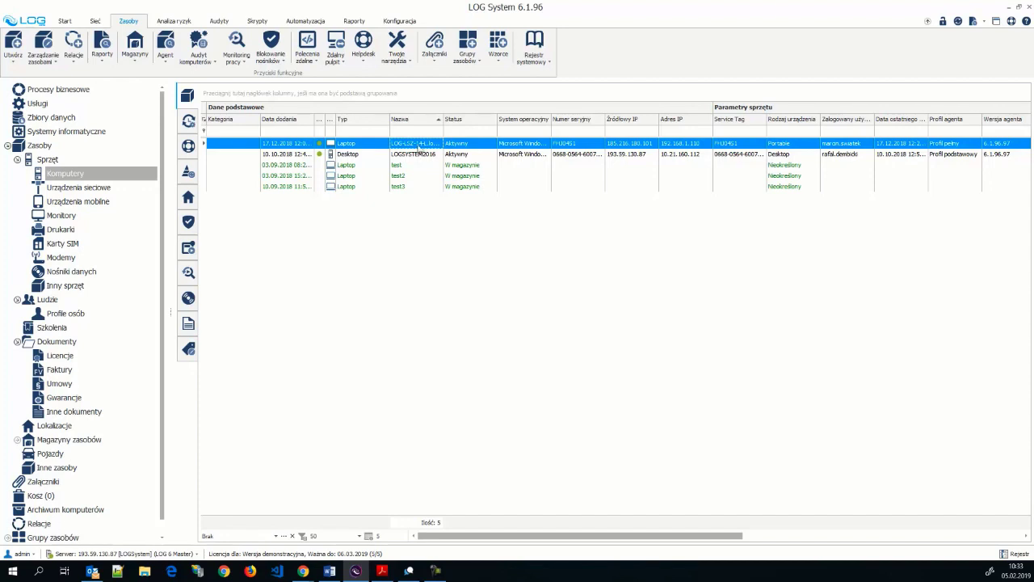
pyautogui.doubleClick(415, 143)
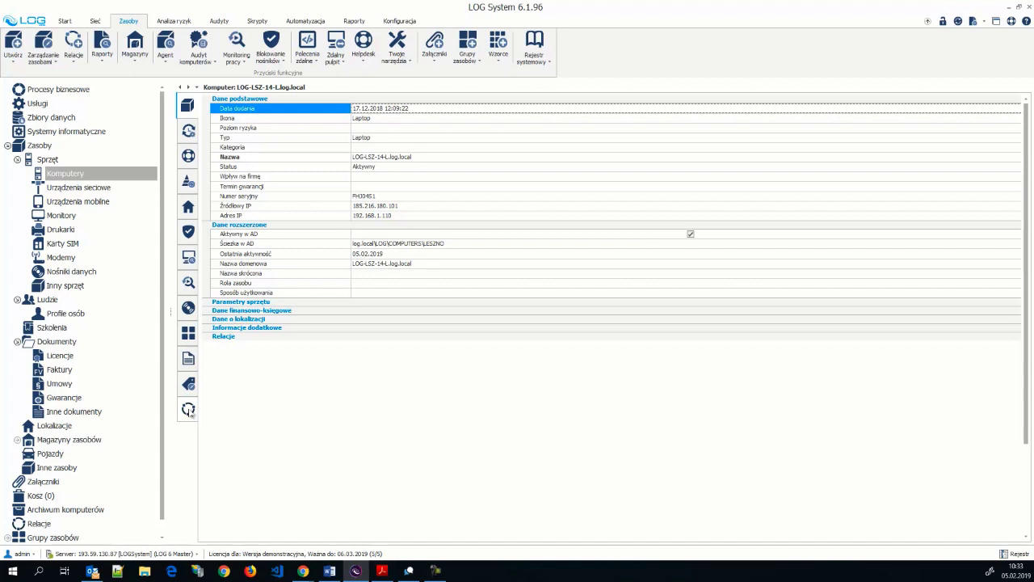
# - Inspect the laptop's new Użytkownik relation, then minimize LOG System
pyautogui.click(189, 410)
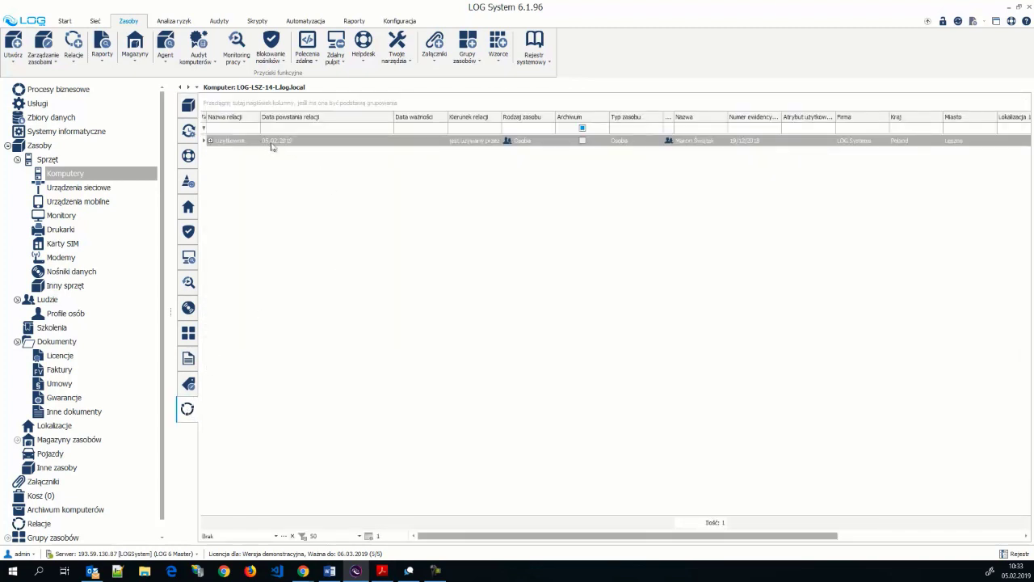
pyautogui.click(211, 141)
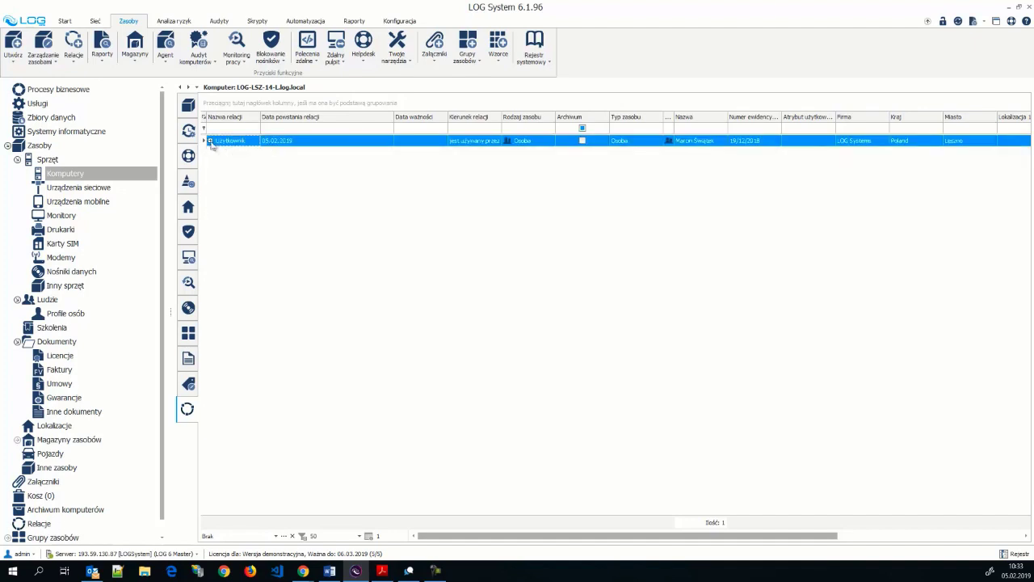
pyautogui.click(209, 141)
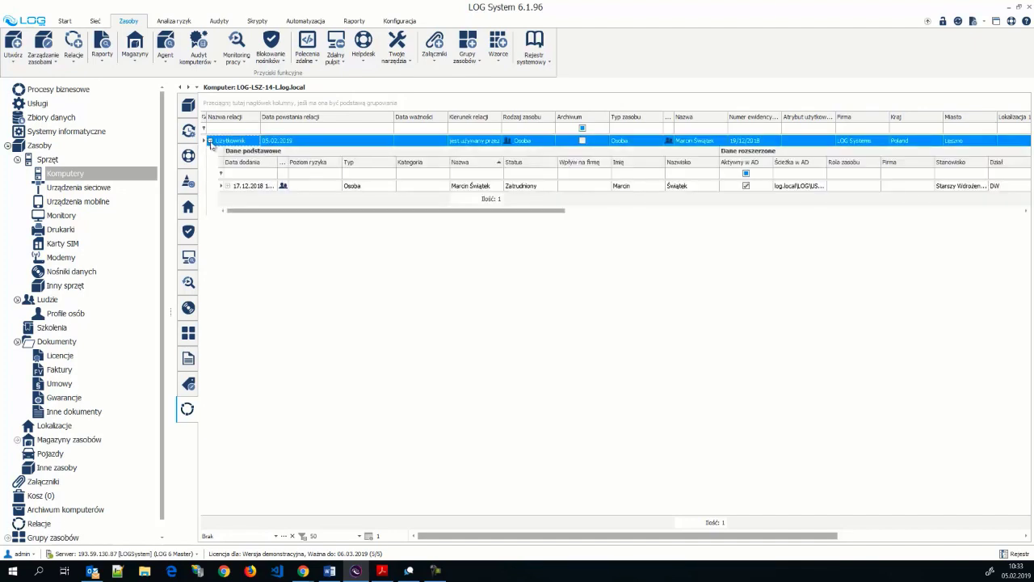
pyautogui.click(210, 140)
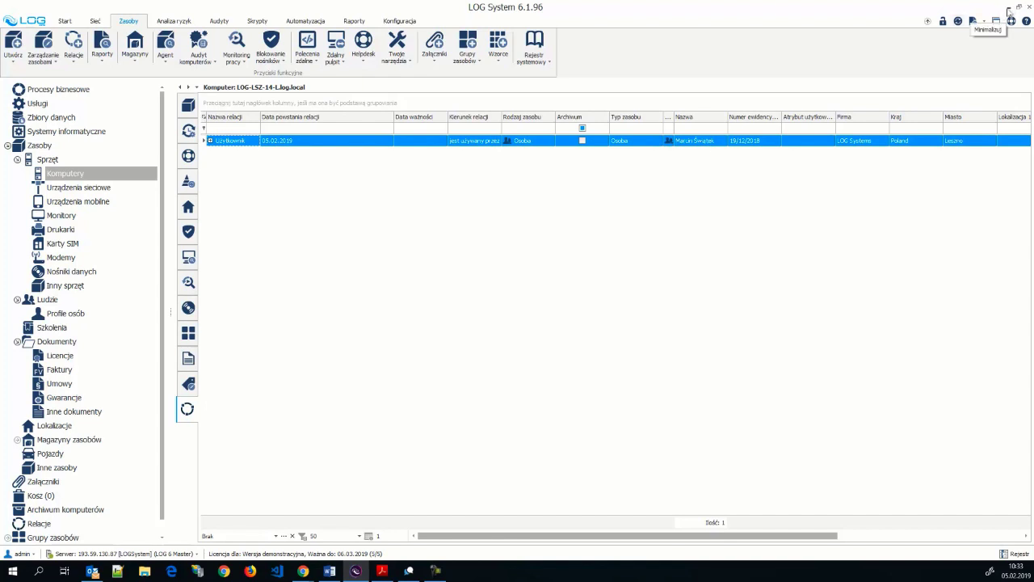
pyautogui.click(1010, 11)
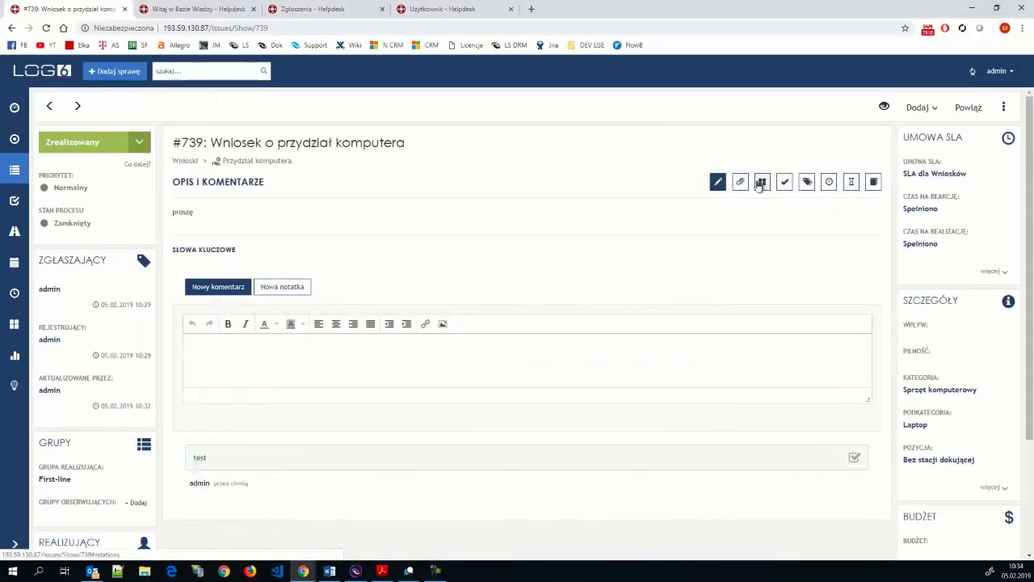
# - Show request #739's relations (laptop LOG-LSZ-14-L.log.local and its user), then return to LOG System
pyautogui.click(761, 182)
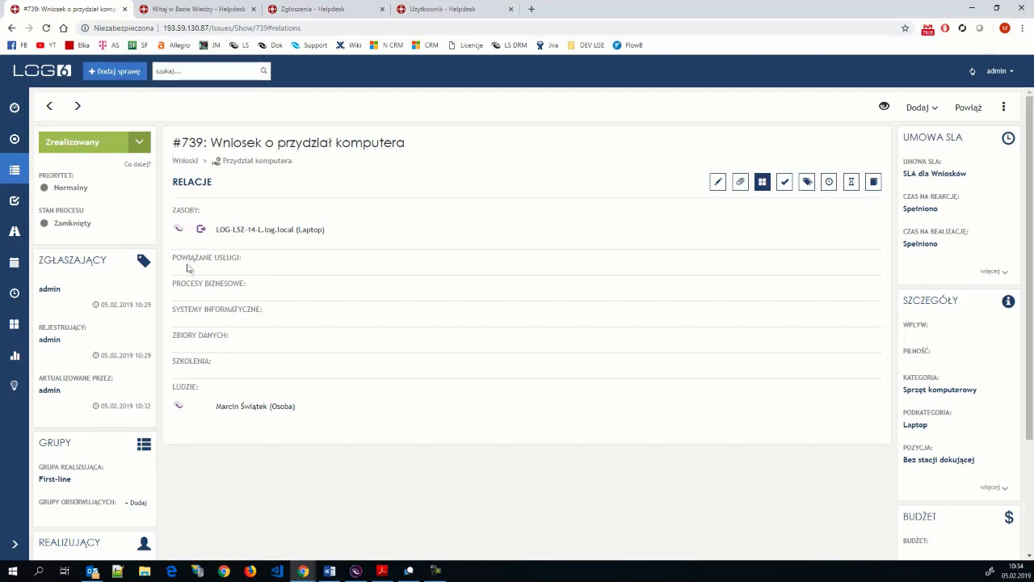
pyautogui.click(356, 571)
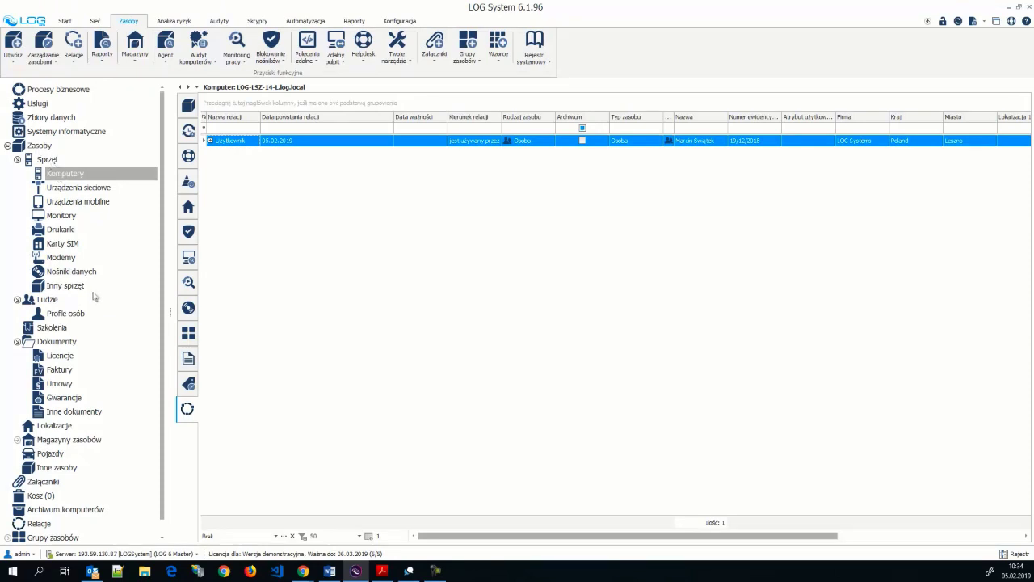
# - Show the helpdesk tickets for the computer grouped by status
pyautogui.click(58, 176)
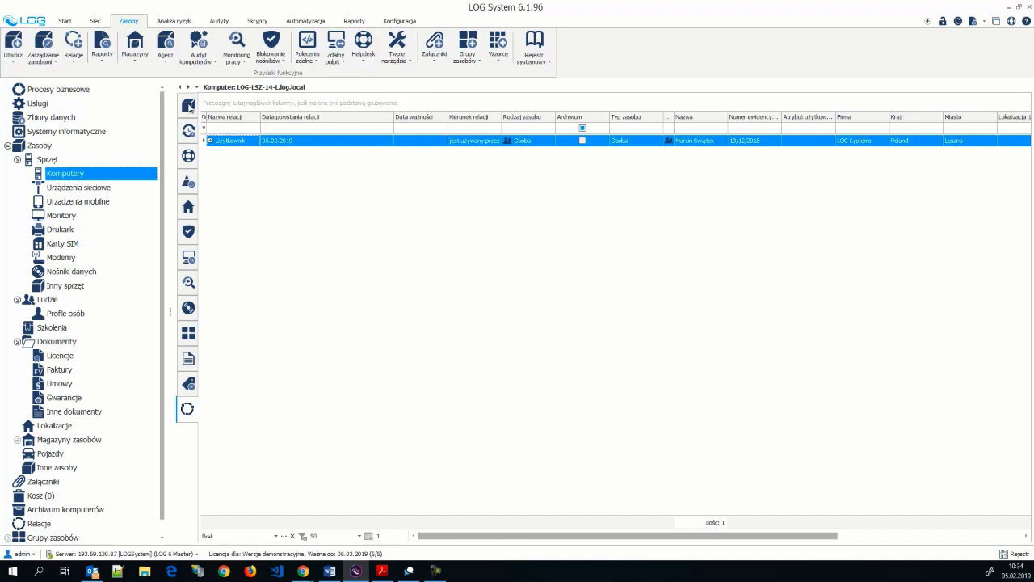
pyautogui.click(189, 108)
pyautogui.click(189, 108)
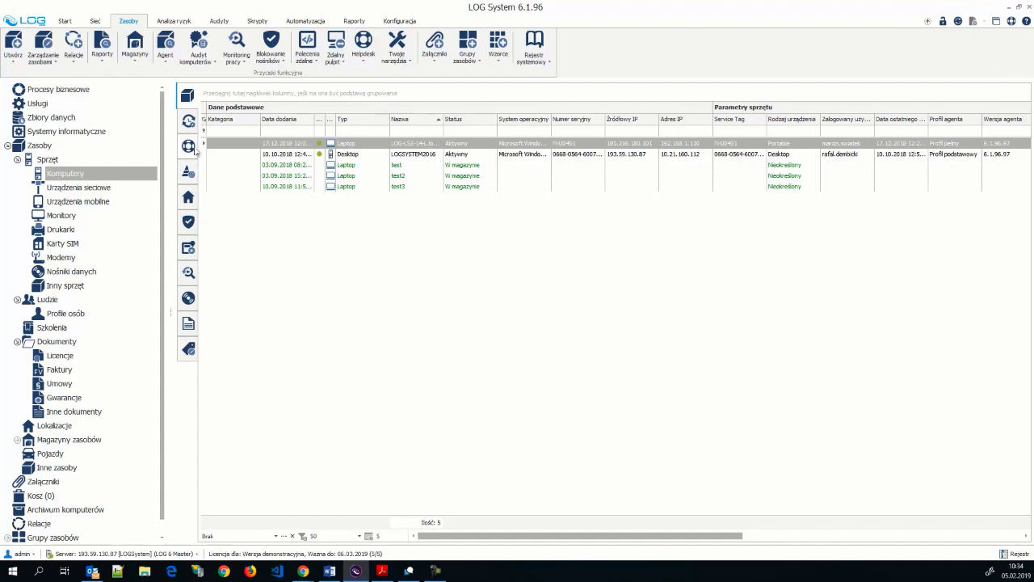
pyautogui.click(190, 149)
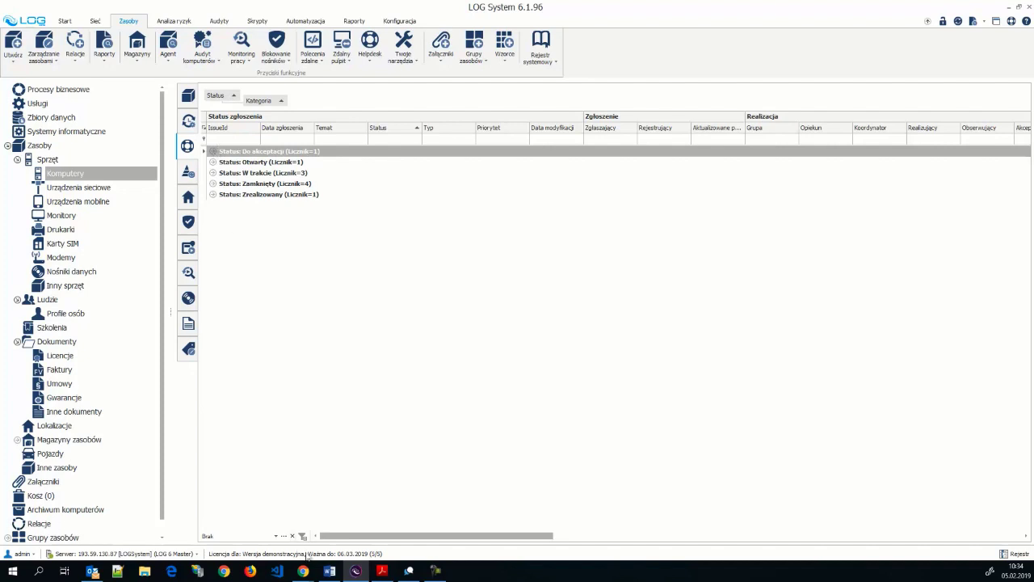
# - Expand Do akceptacji, Otwarty and Zrealizowany groups to tickets 706 and 739, then return to #739 in the browser
pyautogui.click(214, 152)
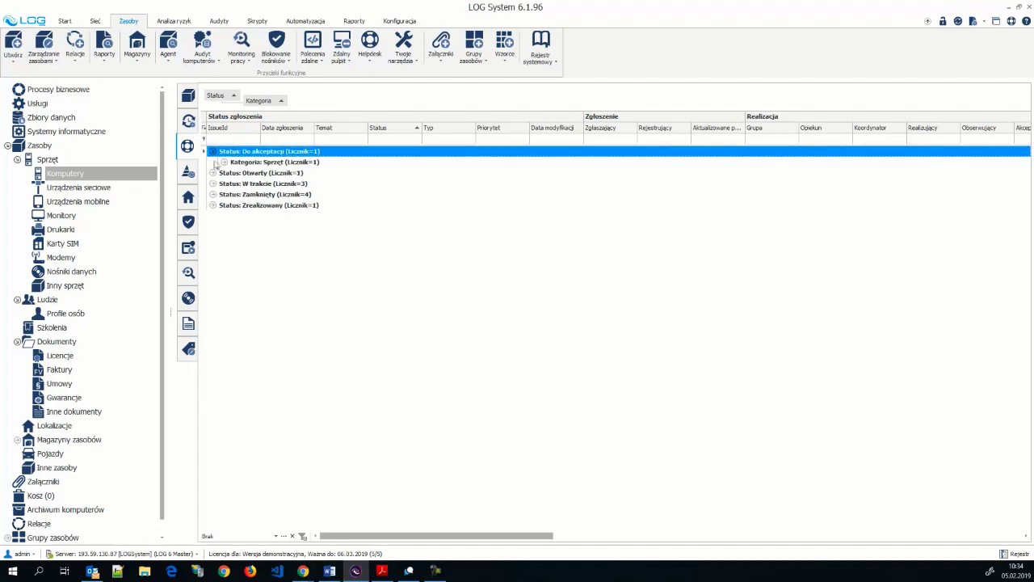
pyautogui.click(224, 164)
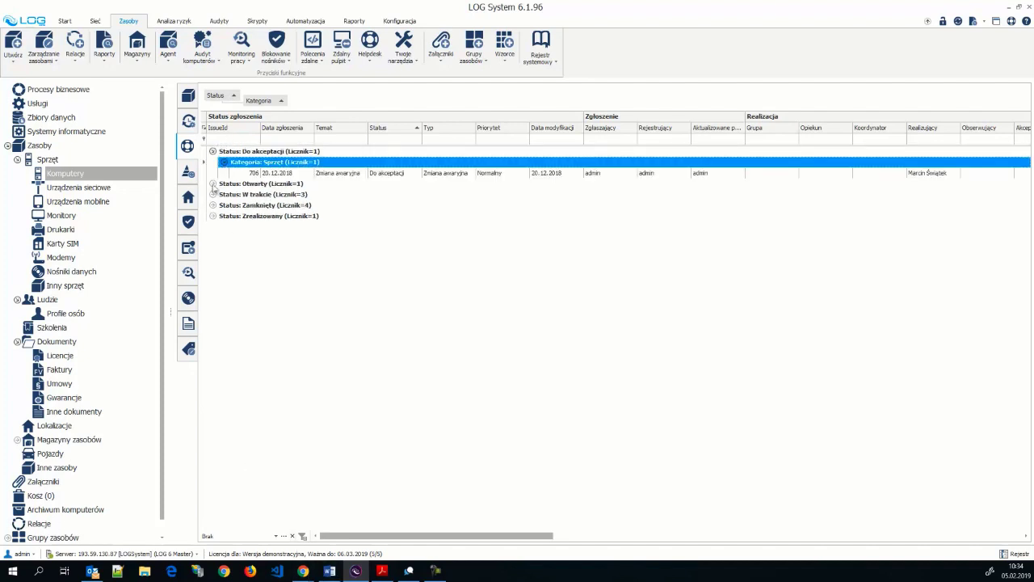
pyautogui.click(212, 184)
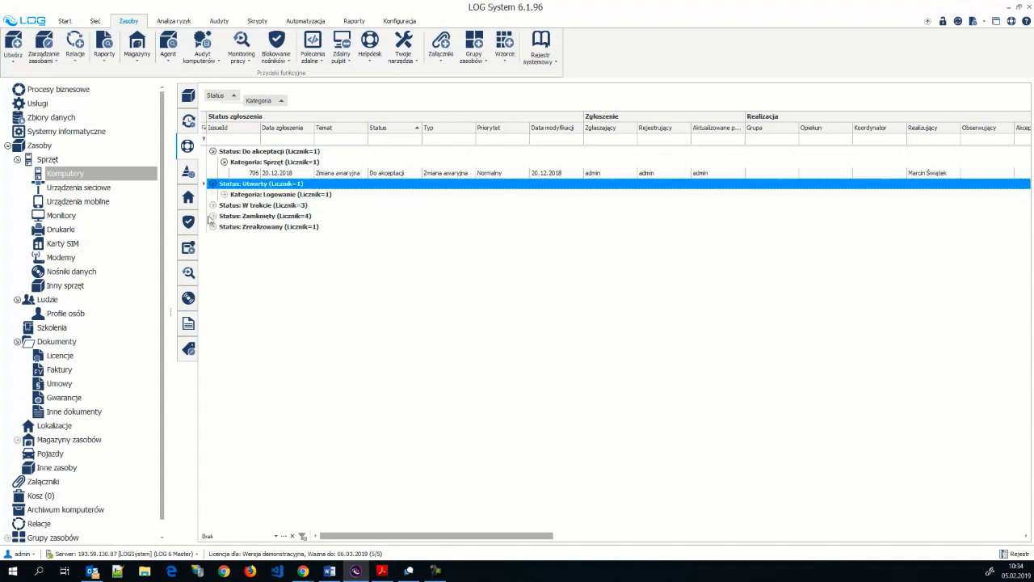
pyautogui.click(212, 227)
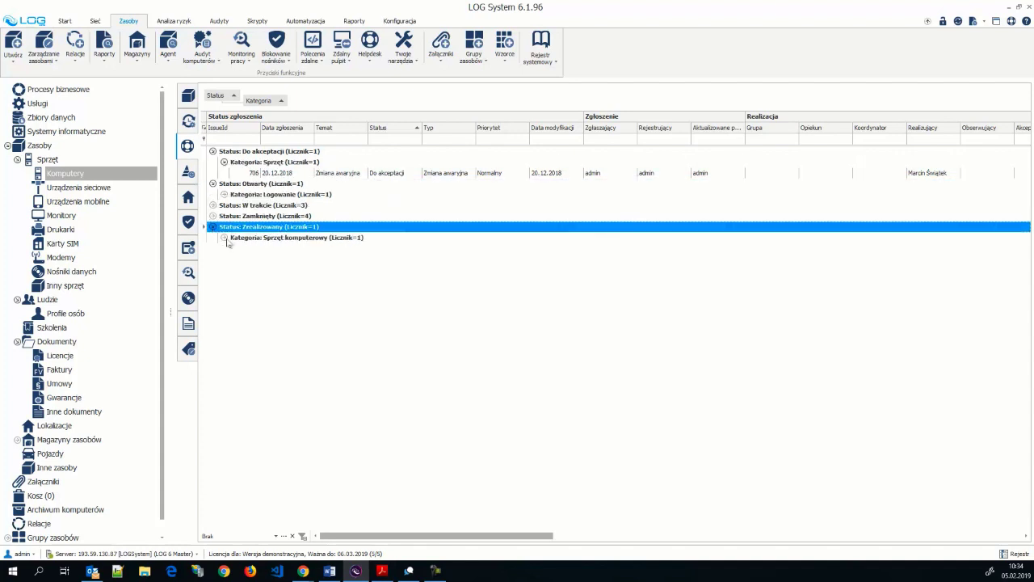
pyautogui.click(225, 238)
pyautogui.click(343, 250)
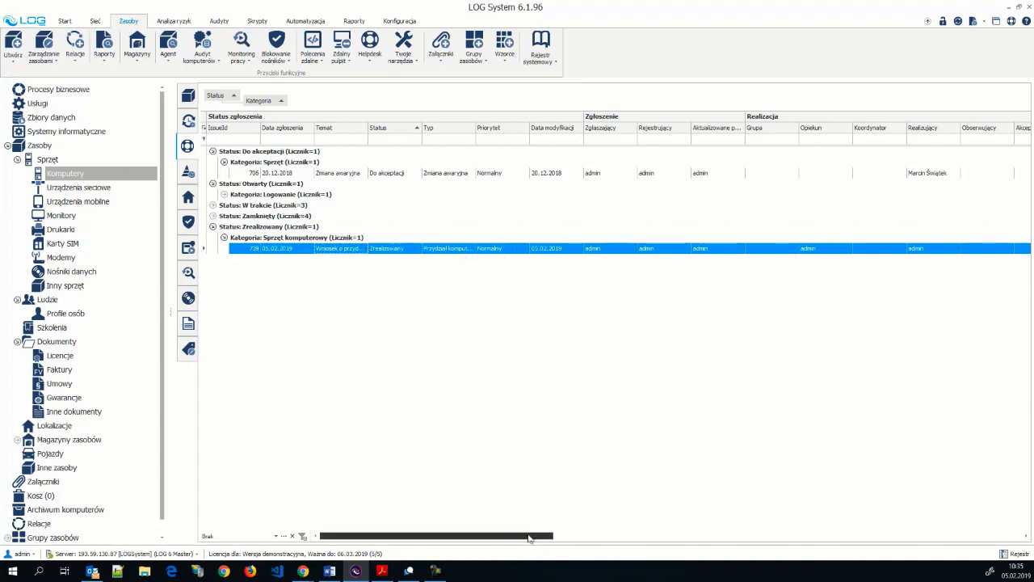
pyautogui.moveTo(530, 540); pyautogui.dragTo(1024, 512)
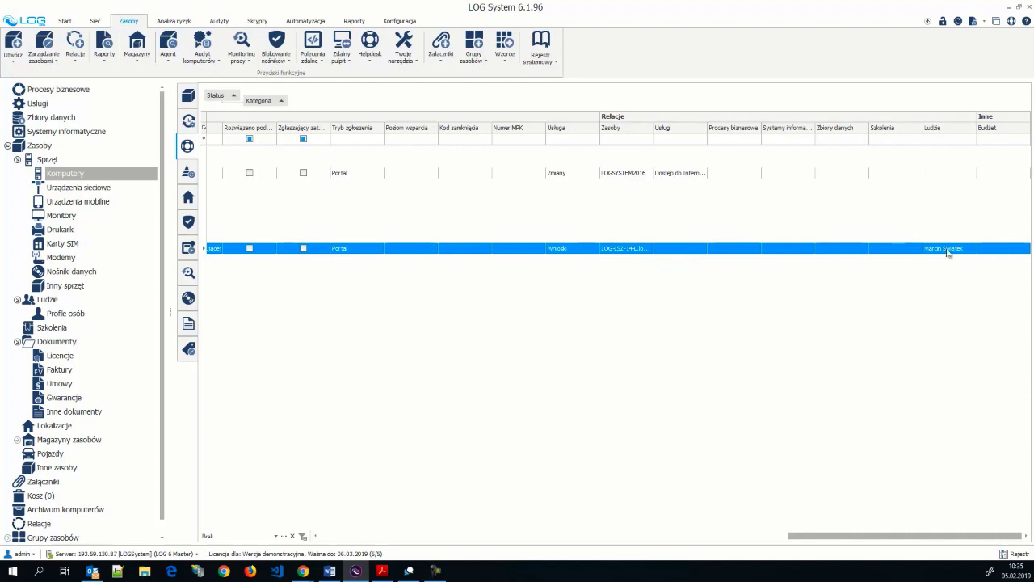
pyautogui.moveTo(875, 536); pyautogui.dragTo(386, 547)
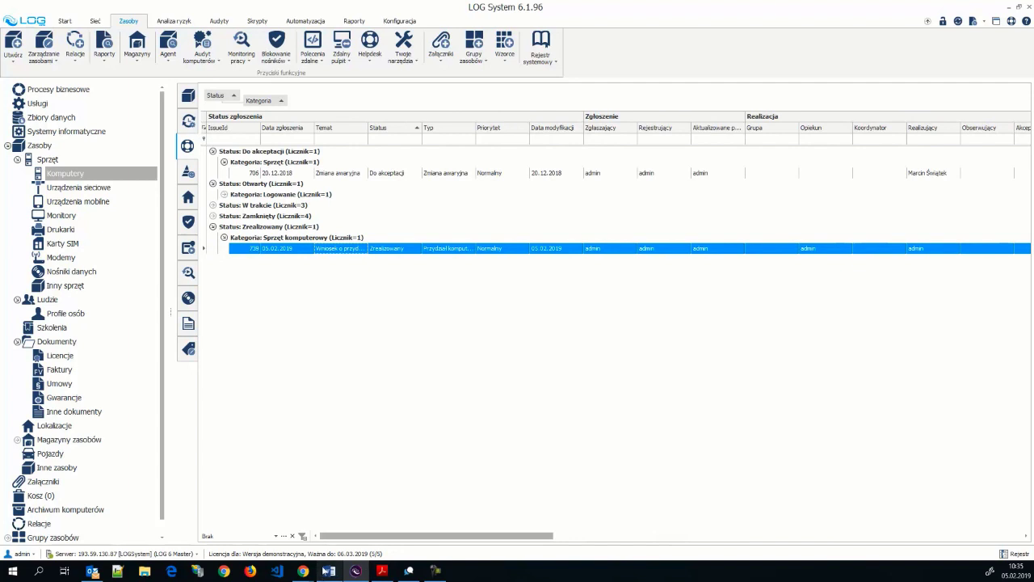
pyautogui.click(306, 572)
pyautogui.click(208, 529)
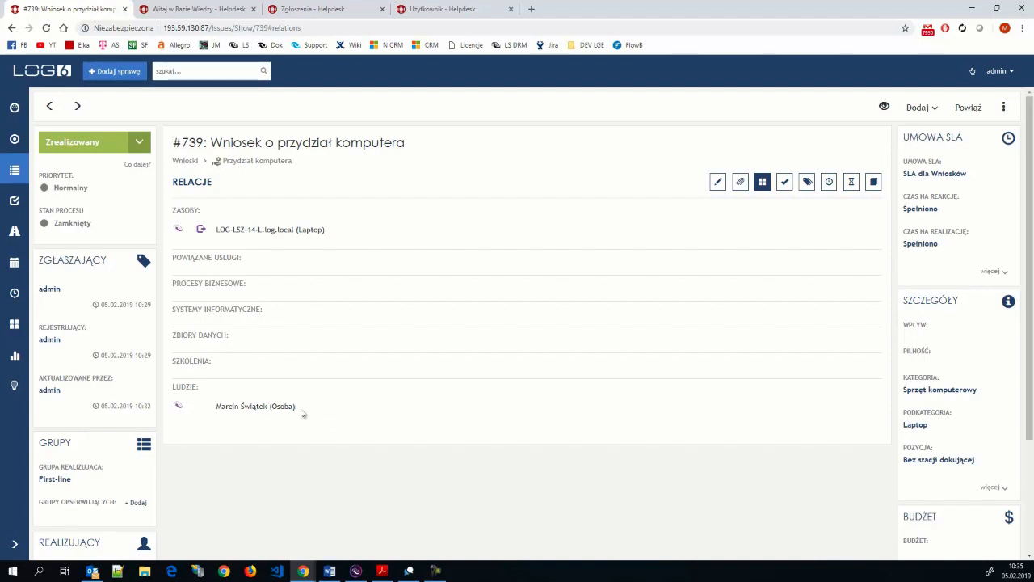
# - From the #739 browser window, open the new-case catalogue with Dodaj sprawę
pyautogui.click(356, 571)
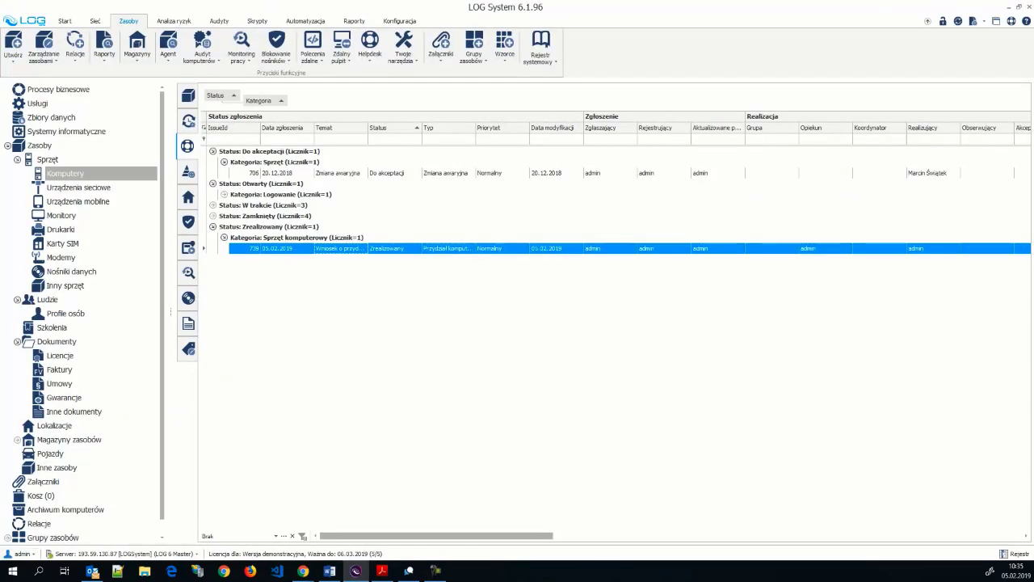
pyautogui.click(303, 572)
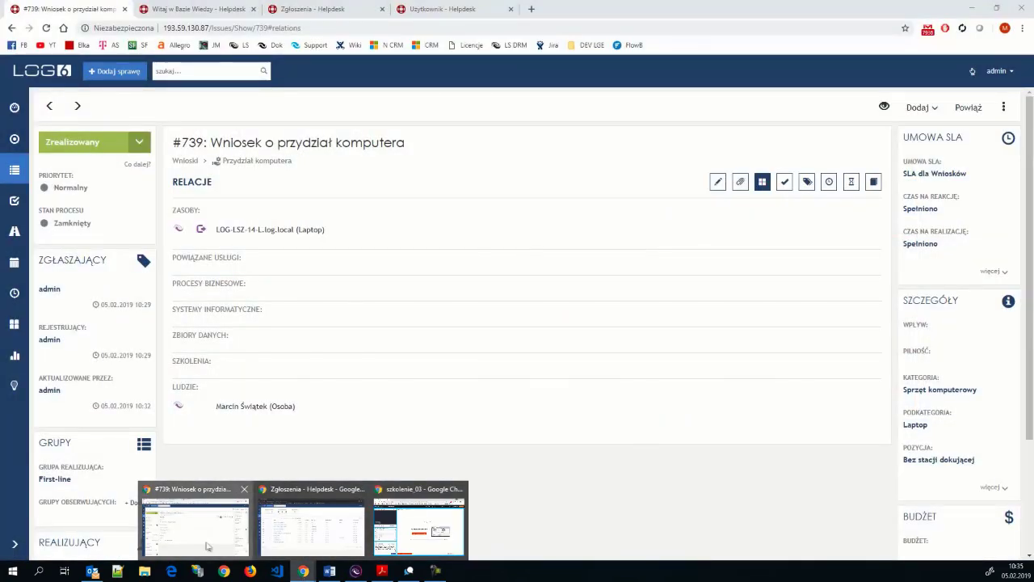
pyautogui.click(206, 542)
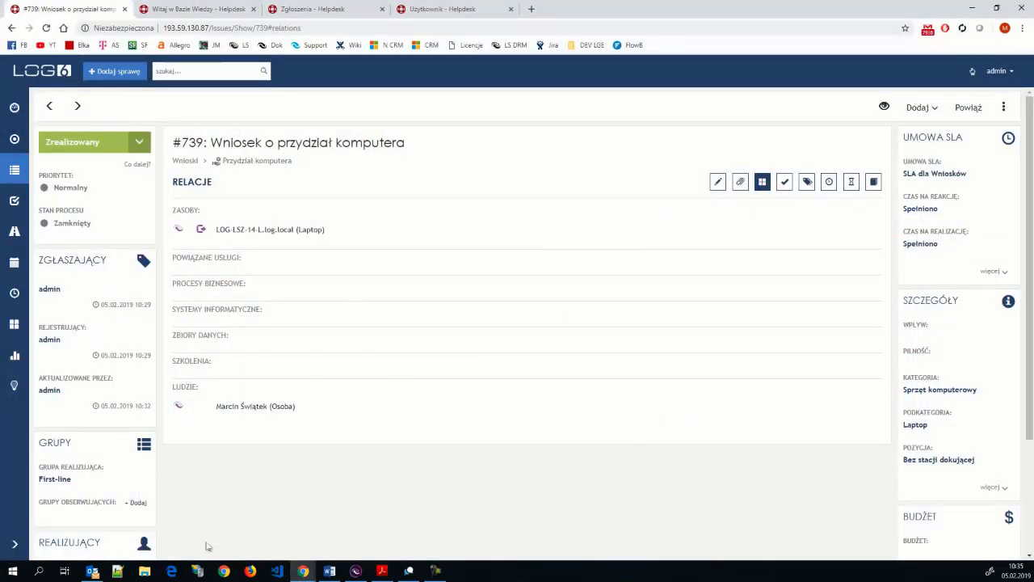
pyautogui.click(127, 74)
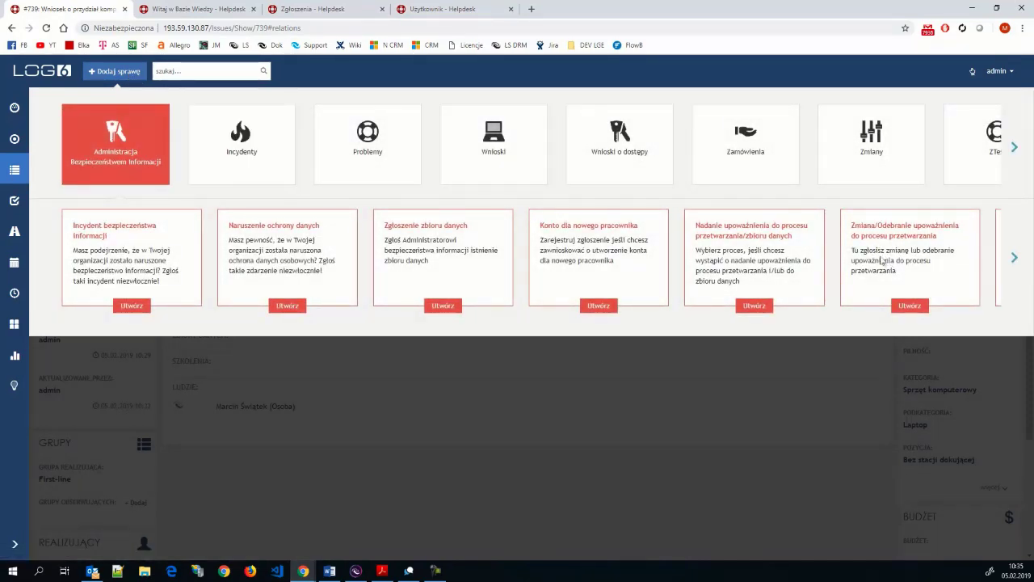
# - Draft a new-employee account request with department DK, the listed location and position Koordynator Projektu
pyautogui.click(599, 307)
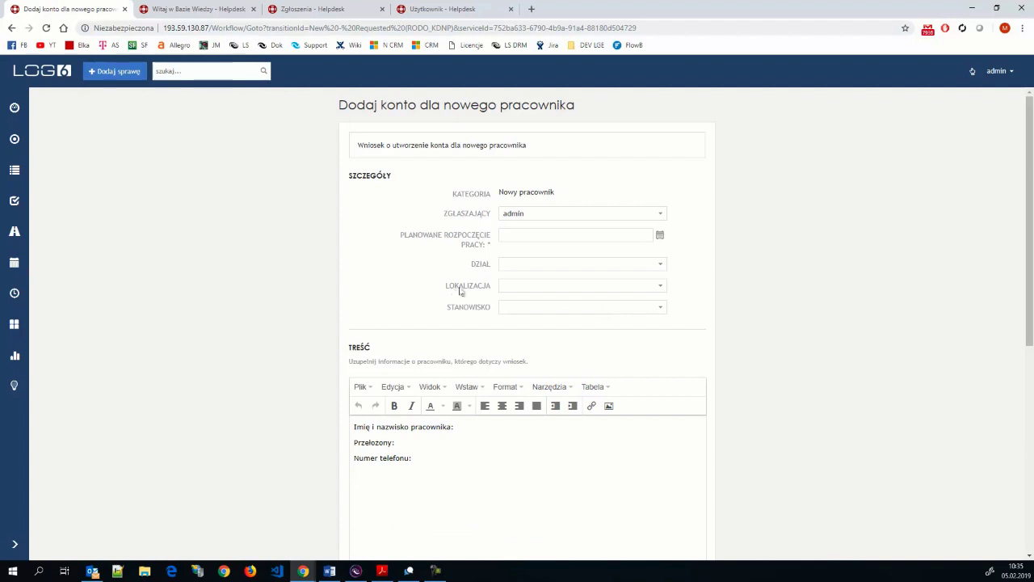
pyautogui.click(658, 265)
pyautogui.click(564, 301)
pyautogui.click(653, 290)
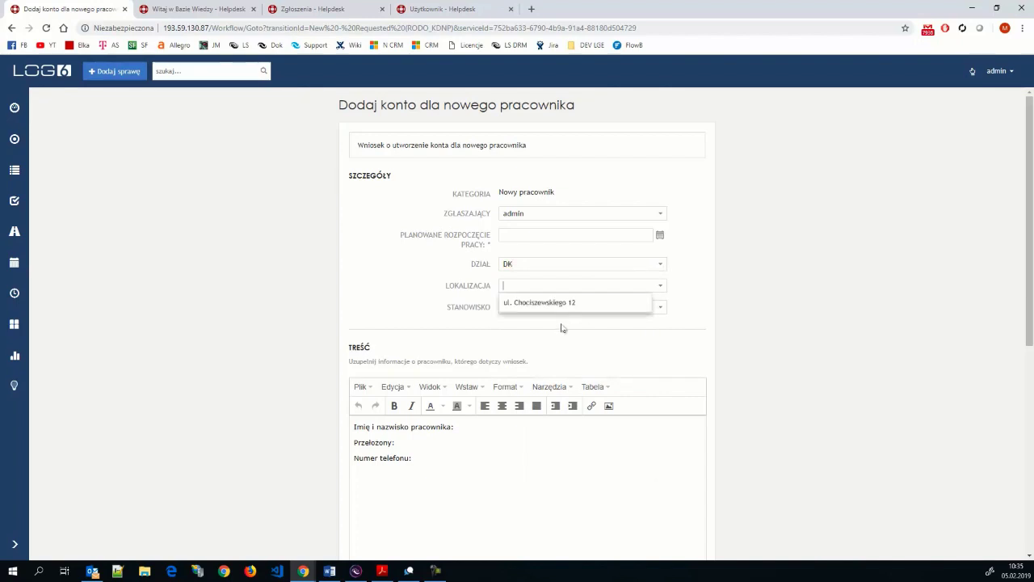
pyautogui.click(570, 303)
pyautogui.click(658, 310)
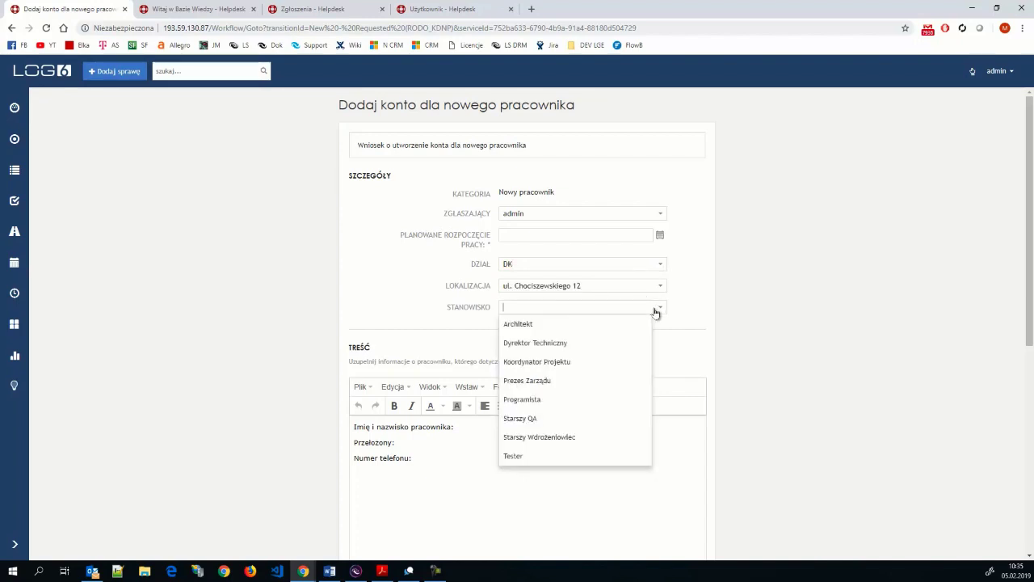
pyautogui.click(553, 369)
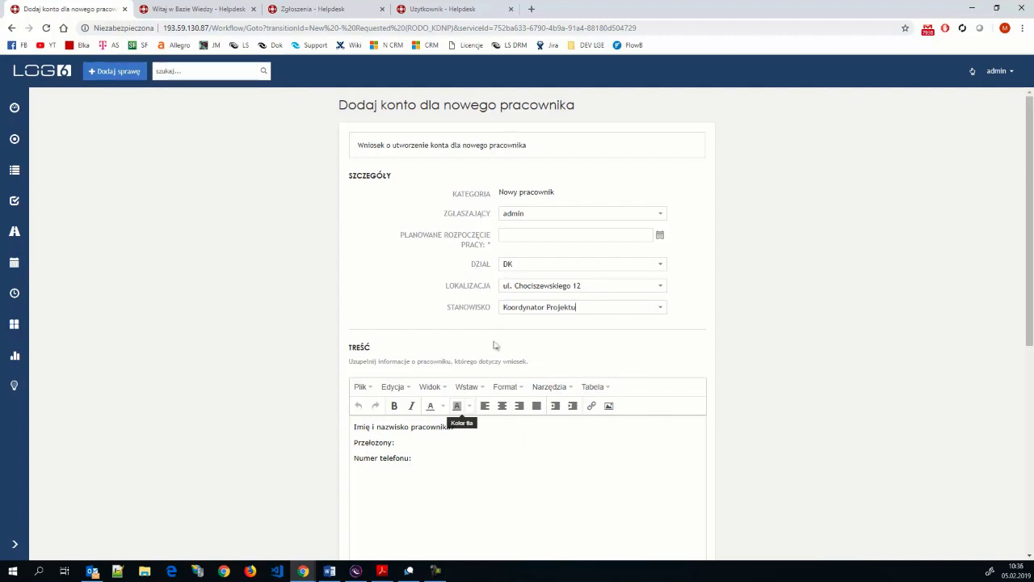
pyautogui.click(355, 571)
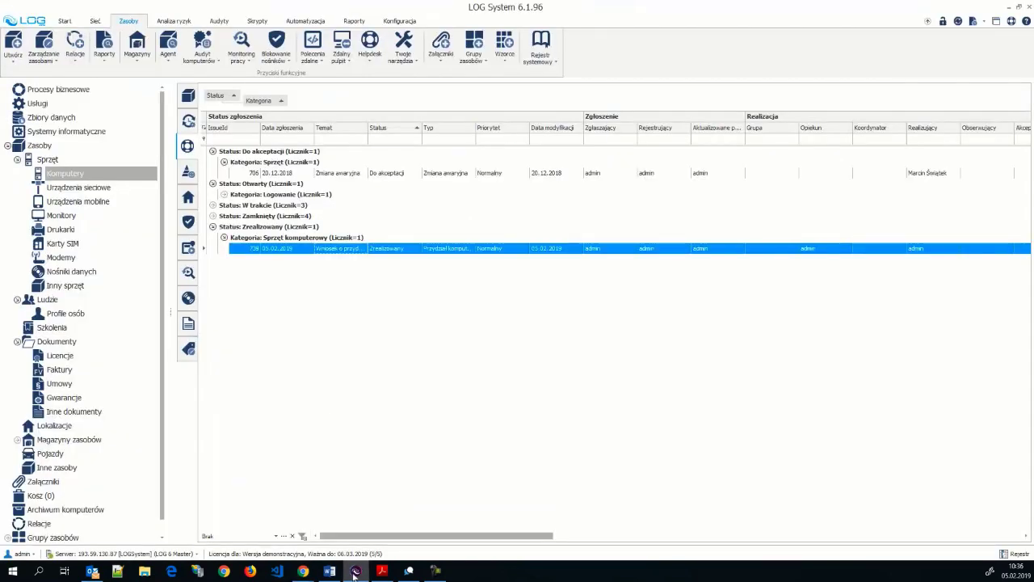
# - Open the configuration dictionaries and browse the Działy and Stanowiska entries
pyautogui.click(400, 21)
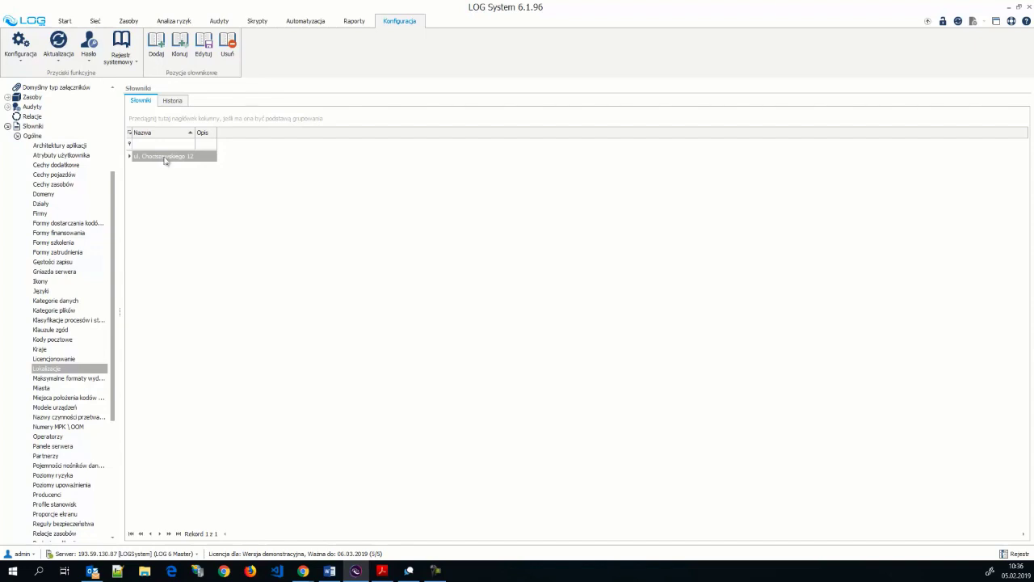
pyautogui.moveTo(119, 314); pyautogui.dragTo(159, 318)
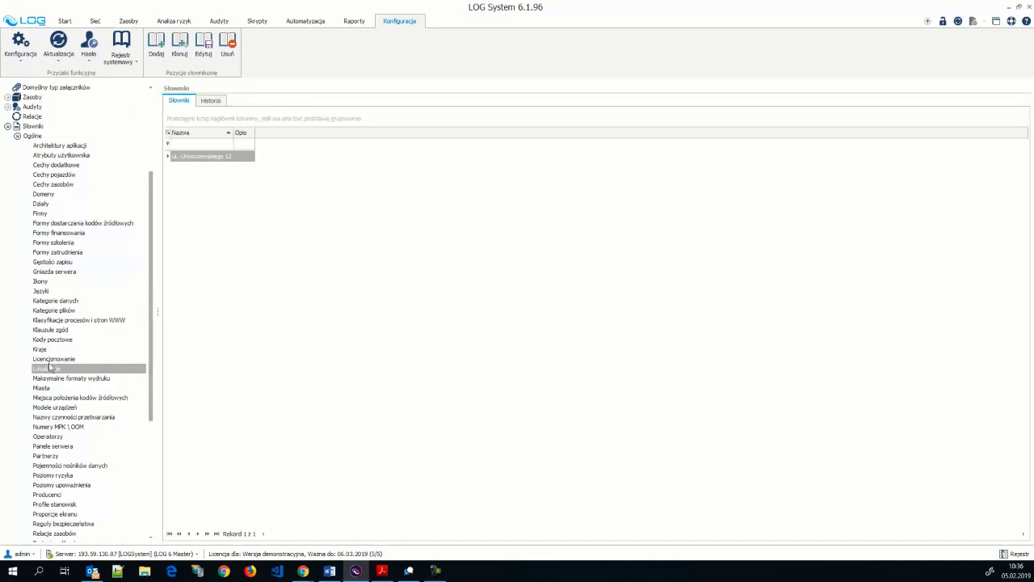
pyautogui.click(41, 203)
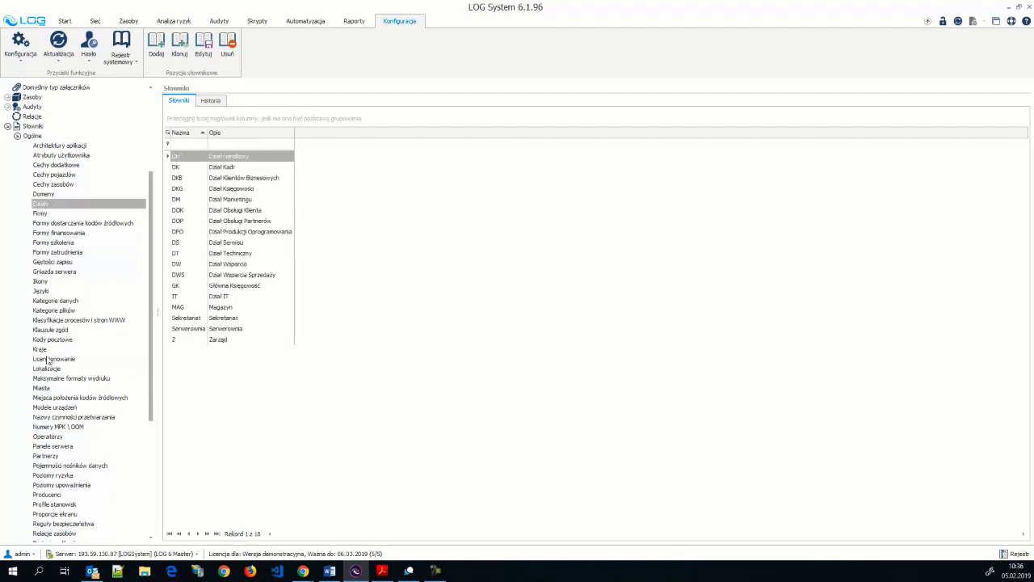
pyautogui.scroll(-1, 60, 483)
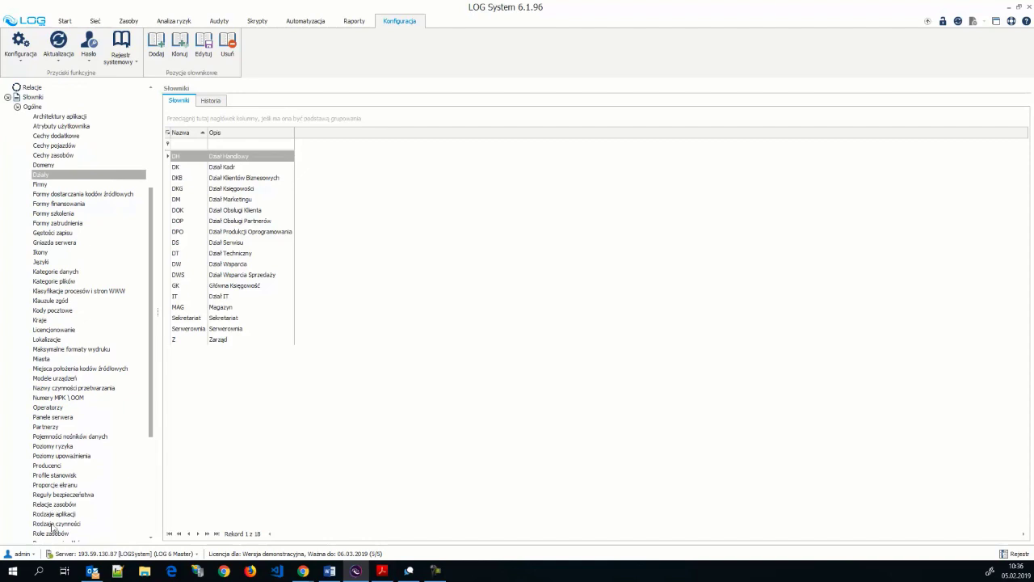
pyautogui.scroll(-3, 56, 493)
pyautogui.scroll(-3, 54, 504)
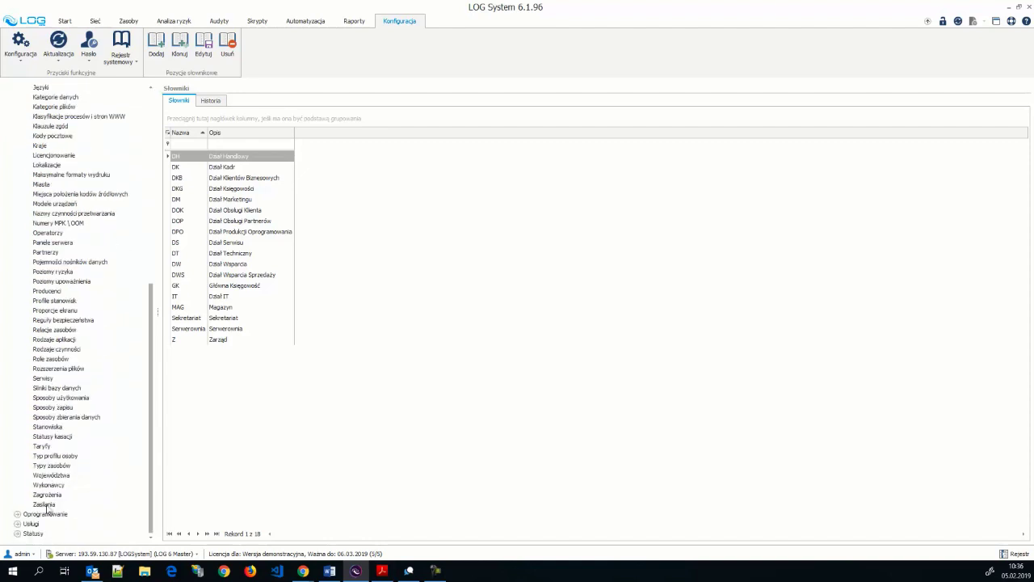
pyautogui.click(50, 428)
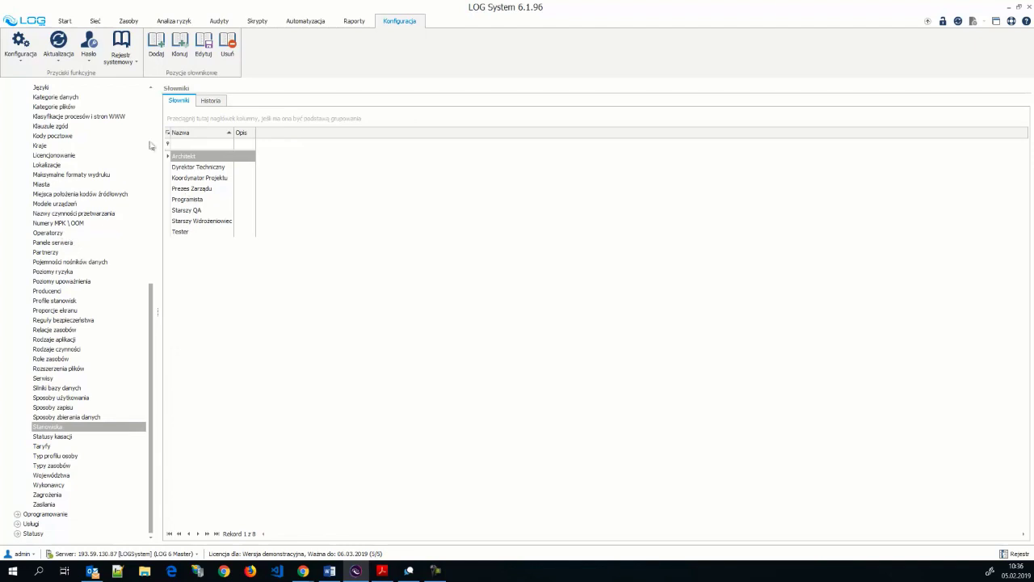
pyautogui.moveTo(153, 329); pyautogui.dragTo(139, 252)
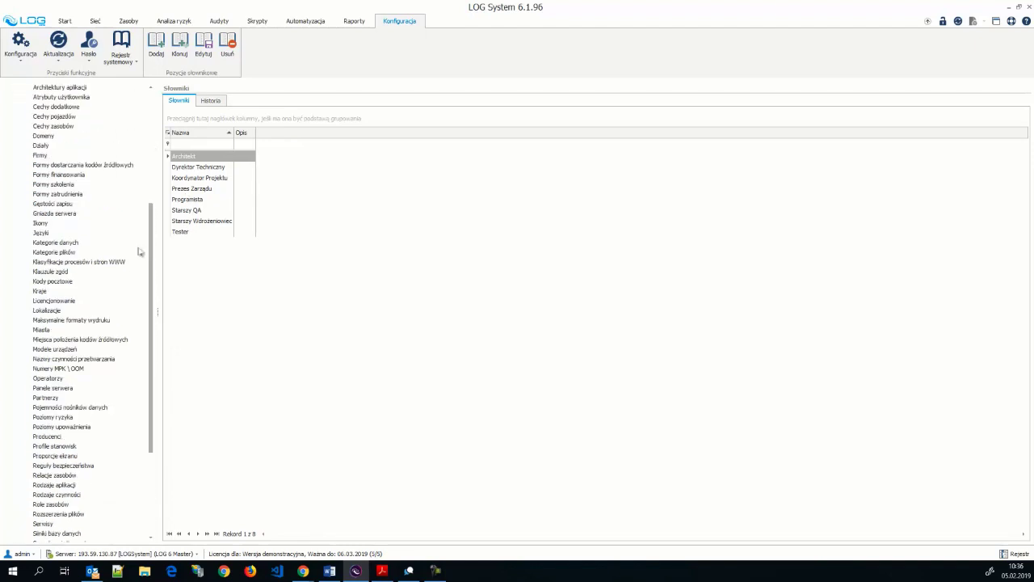
# - Widen the Opis and Nazwa columns of the Działy dictionary, then return to the browser form
pyautogui.click(45, 146)
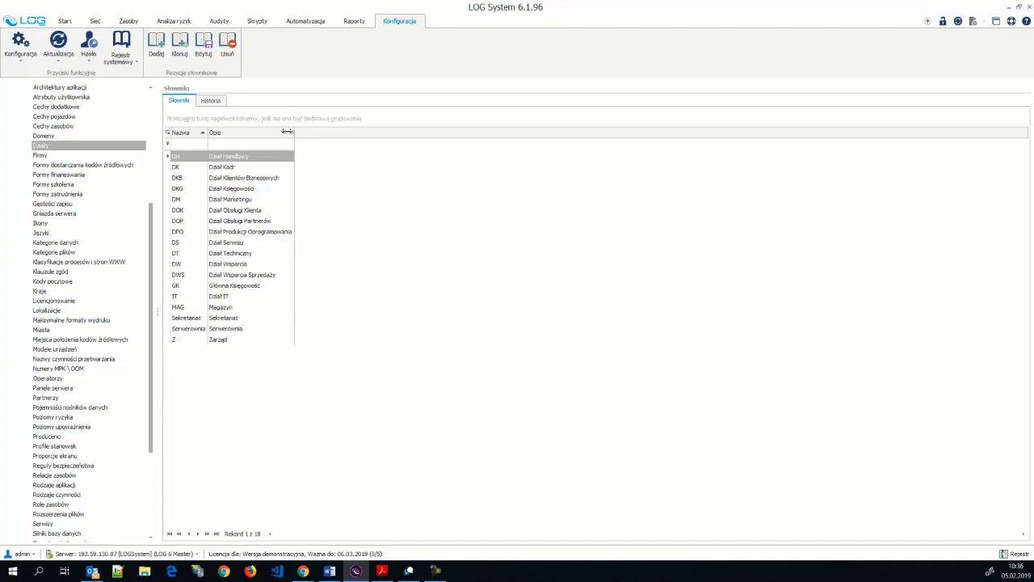
pyautogui.moveTo(296, 137); pyautogui.dragTo(307, 139)
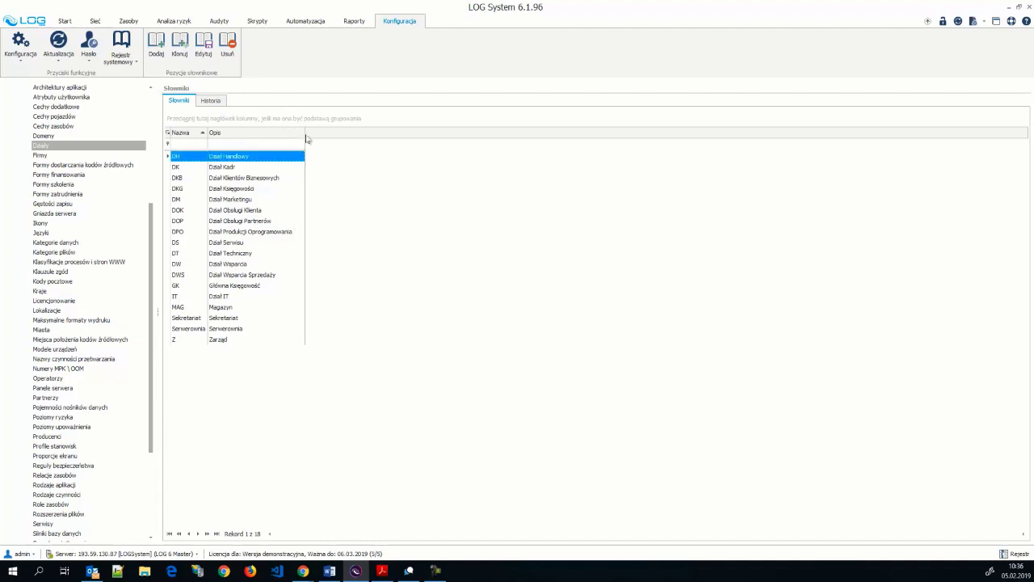
pyautogui.click(245, 200)
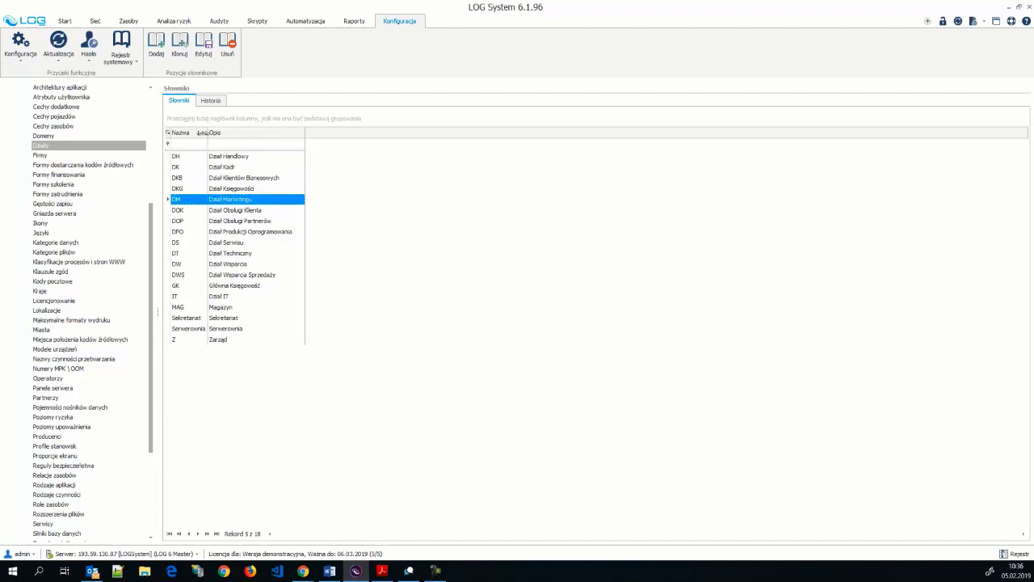
pyautogui.moveTo(202, 133); pyautogui.dragTo(226, 133)
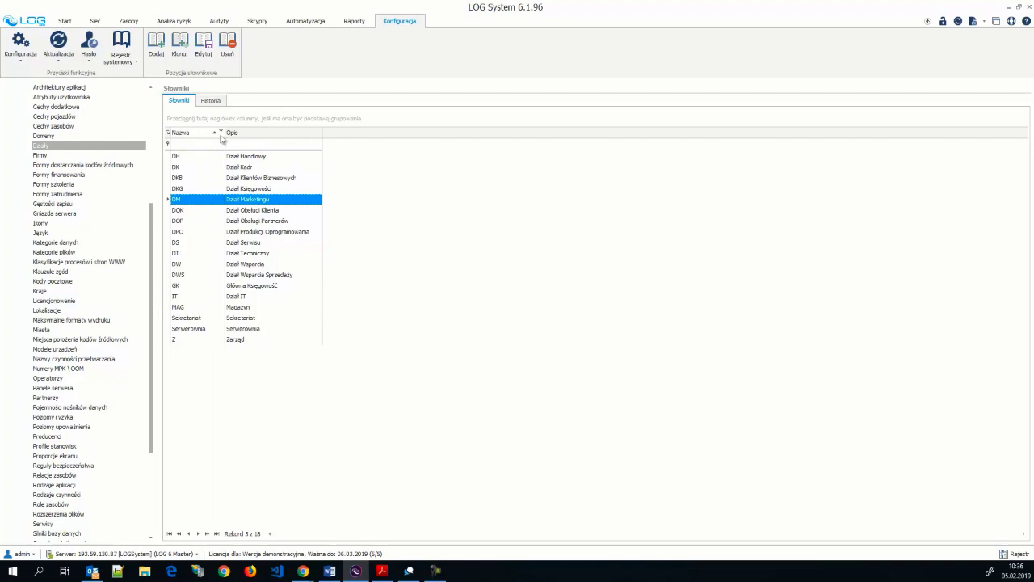
pyautogui.click(204, 180)
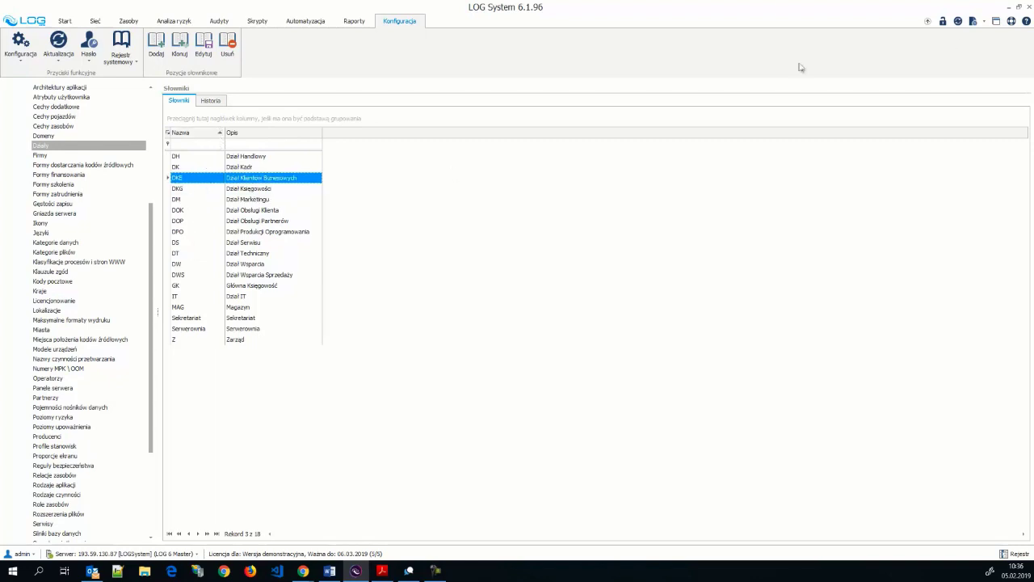
pyautogui.click(1010, 8)
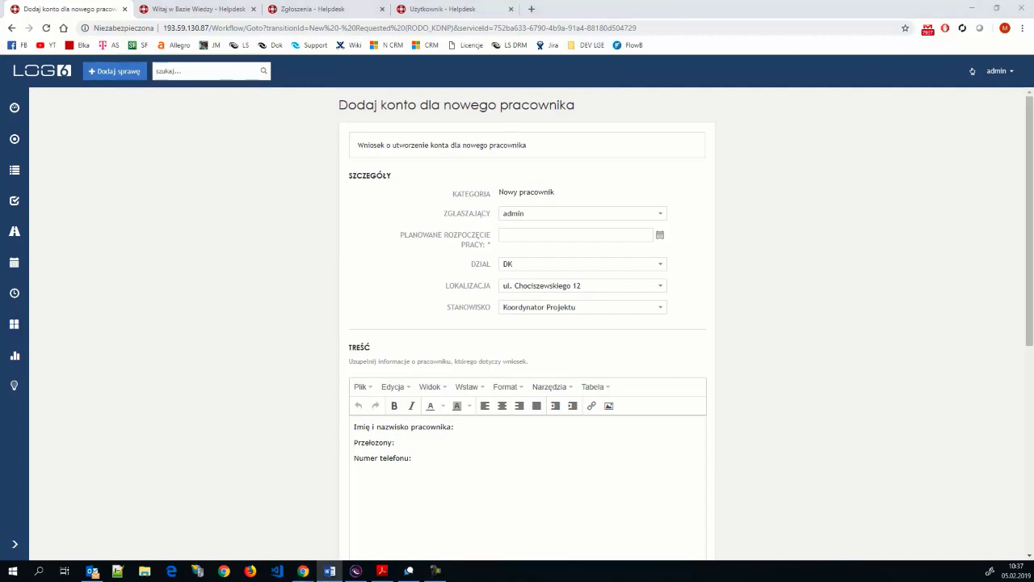
# - From the Użytkownik tab, open Reguły biznesowe under UMOWY SLA I REGUŁY BIZNESOWE
pyautogui.click(804, 239)
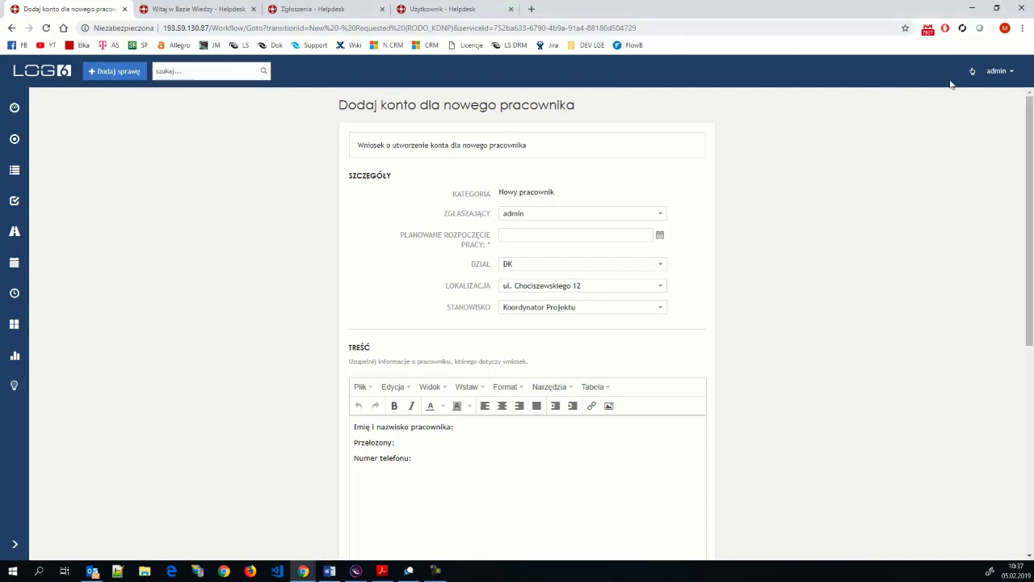
pyautogui.click(442, 9)
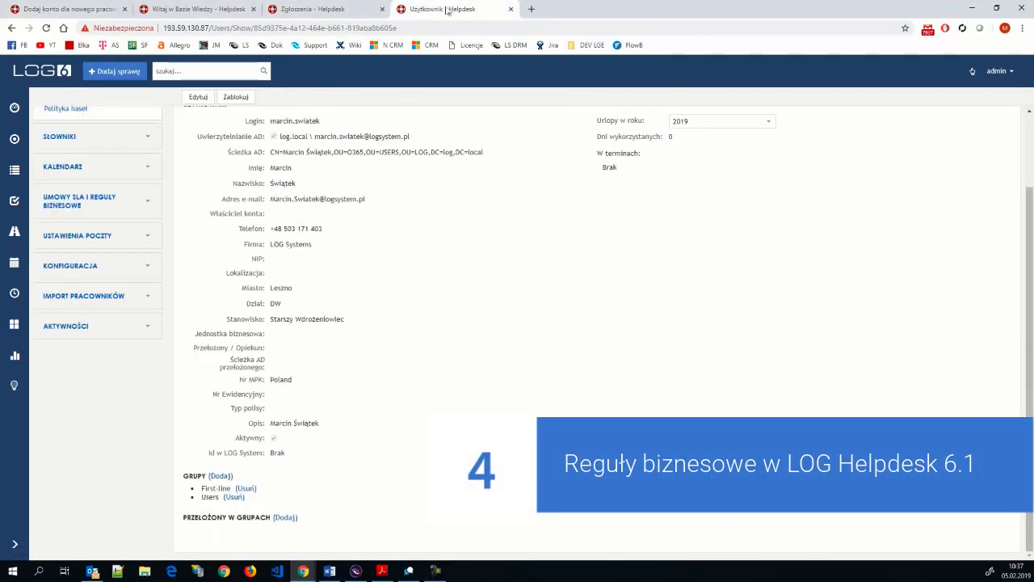
pyautogui.click(52, 254)
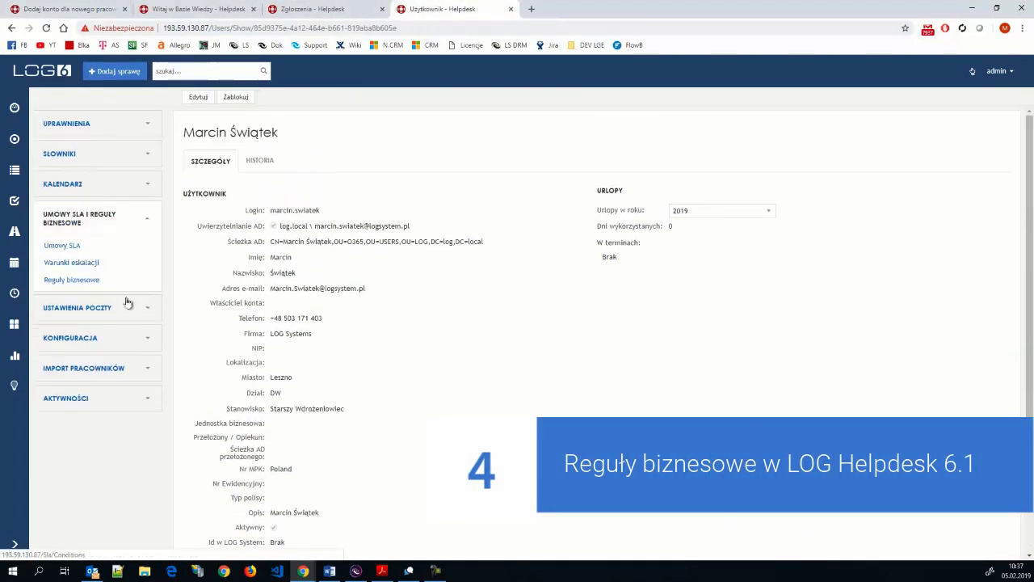
pyautogui.click(72, 280)
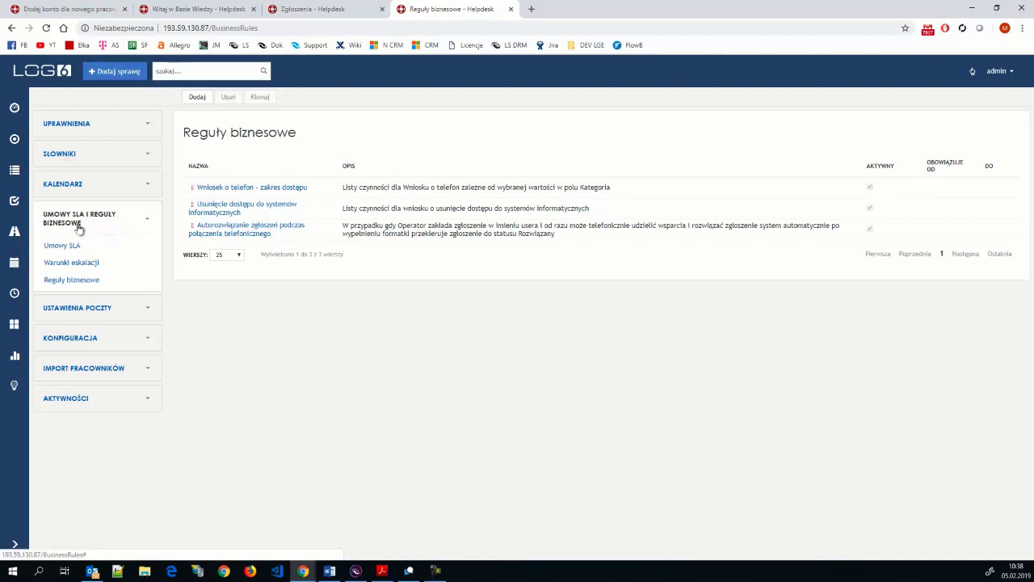
pyautogui.click(73, 282)
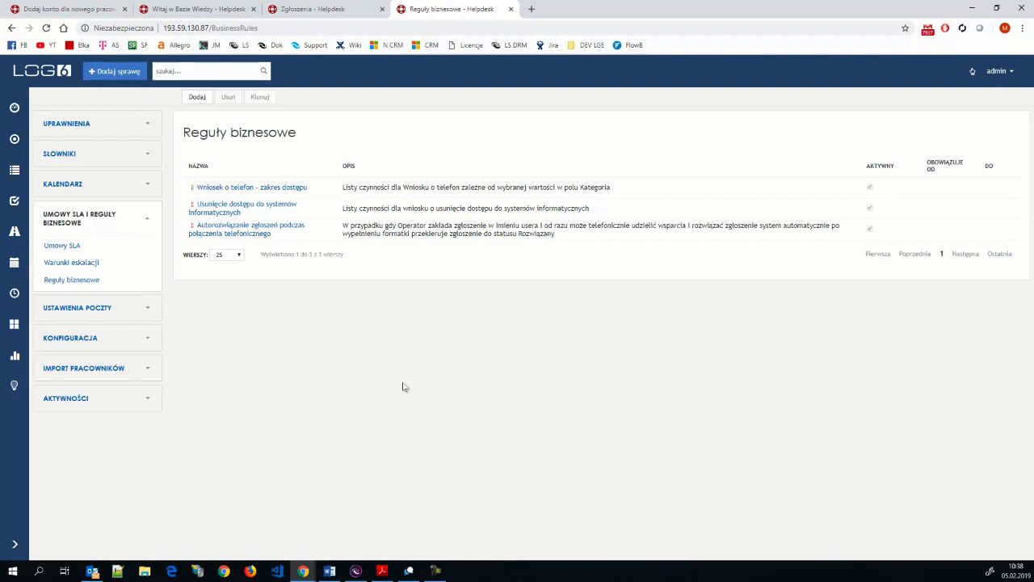
# - Start a new business rule with entry condition Typ sprawy equals Zgłoszenie
pyautogui.click(189, 98)
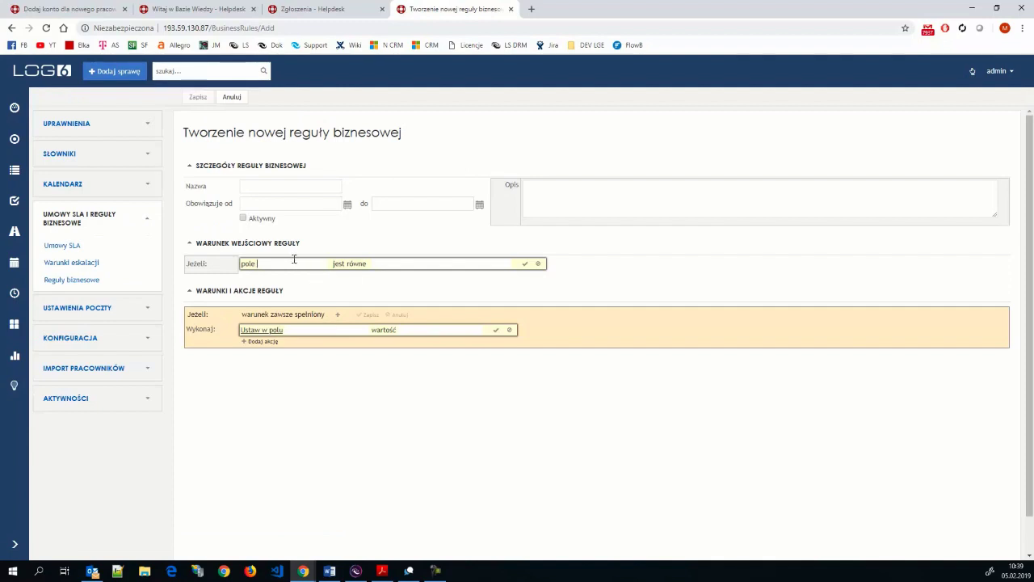
pyautogui.write('ty')
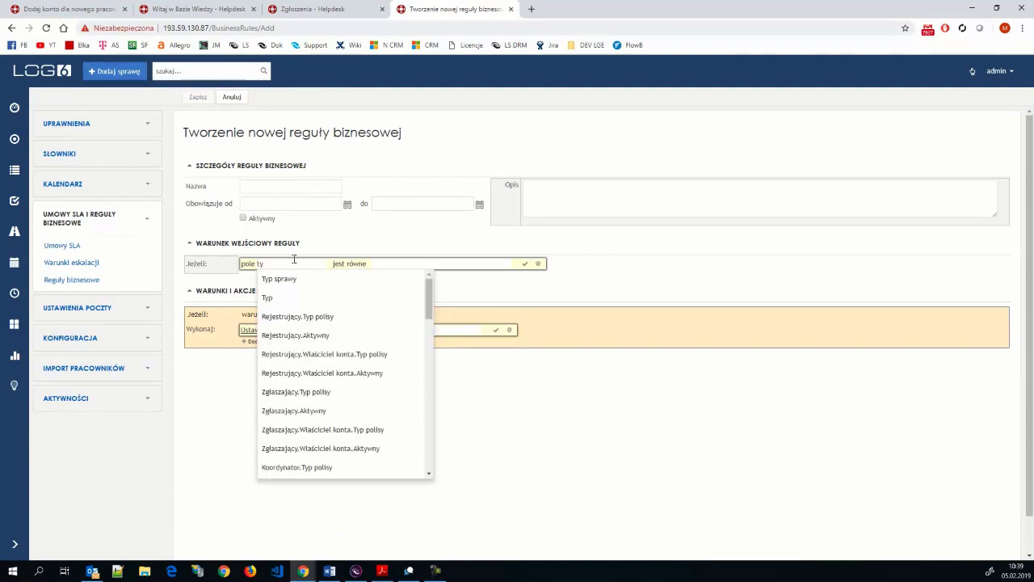
pyautogui.click(300, 278)
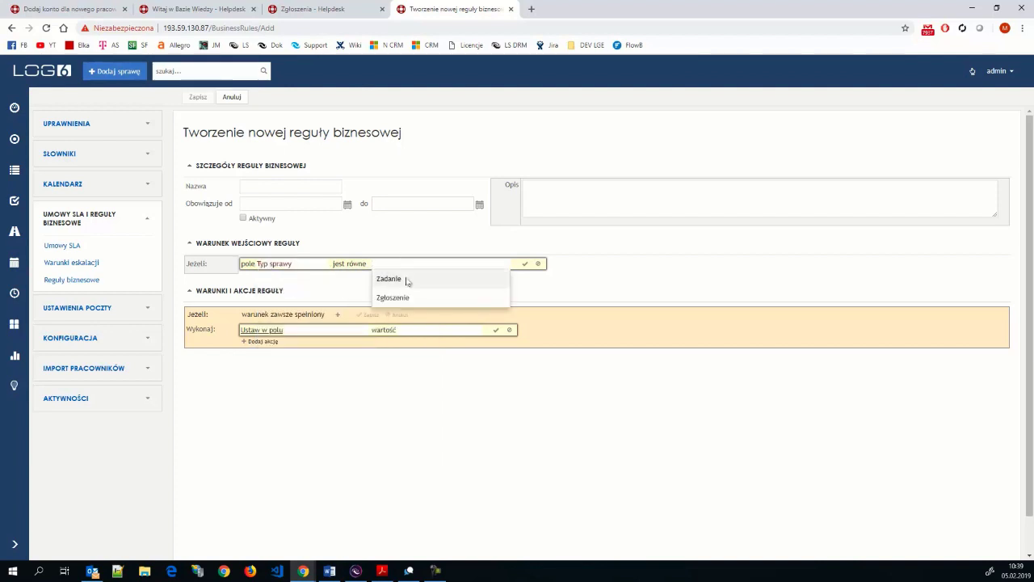
pyautogui.click(395, 299)
pyautogui.click(524, 267)
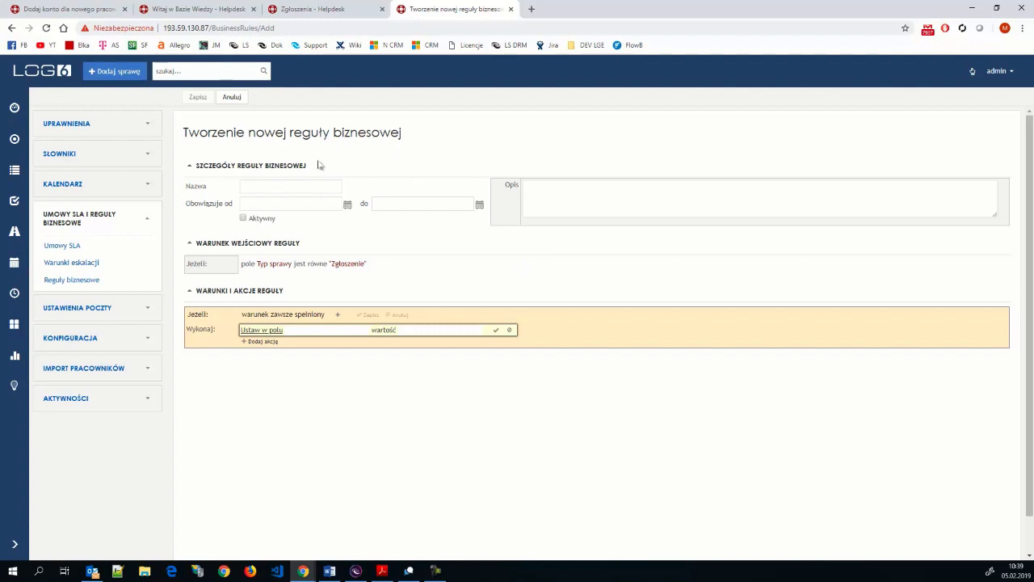
# - Add a field-based condition to the rule and begin choosing its field
pyautogui.moveTo(338, 260)
pyautogui.click(337, 316)
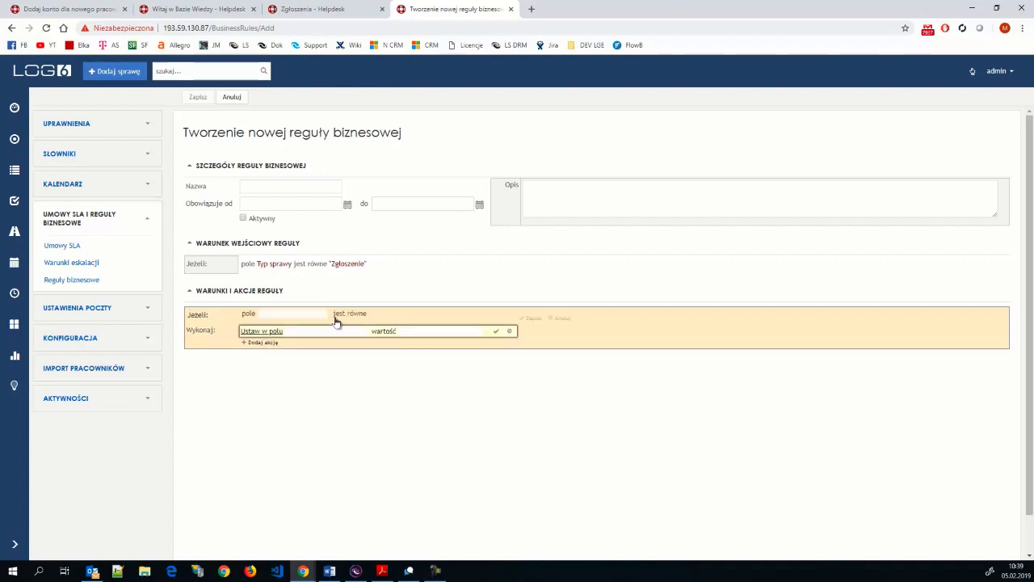
pyautogui.click(296, 315)
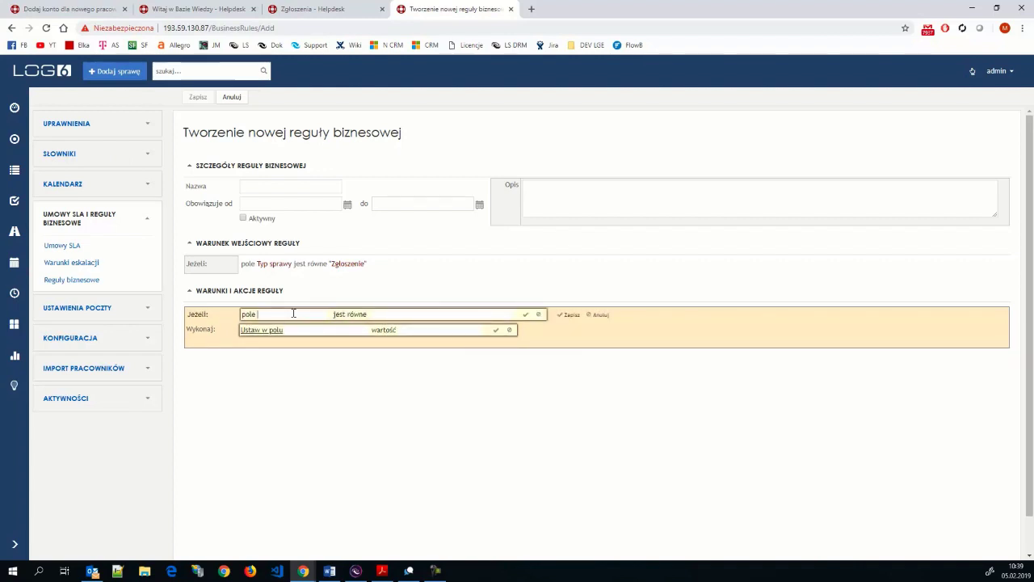
pyautogui.click(294, 313)
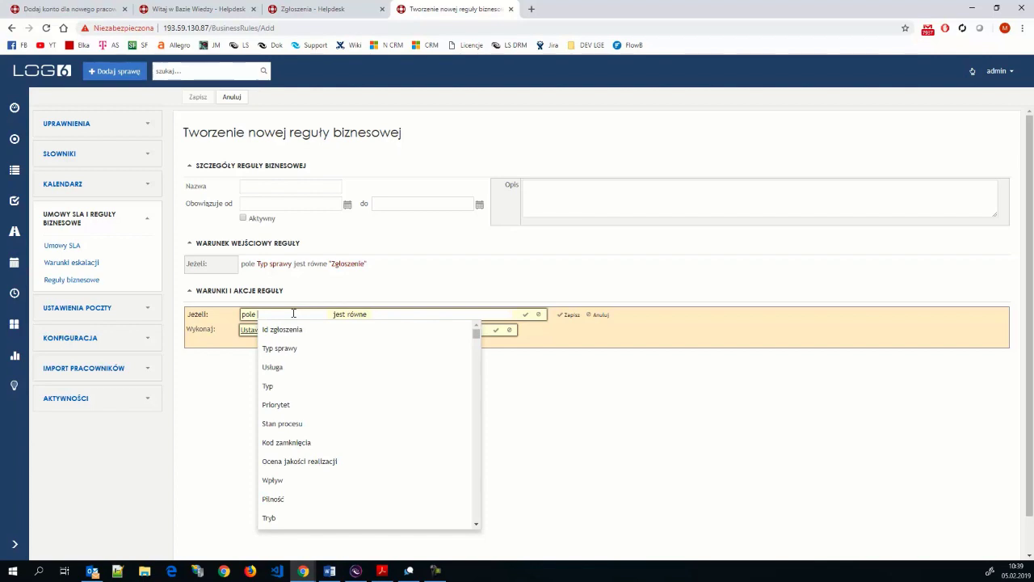
pyautogui.write('wn')
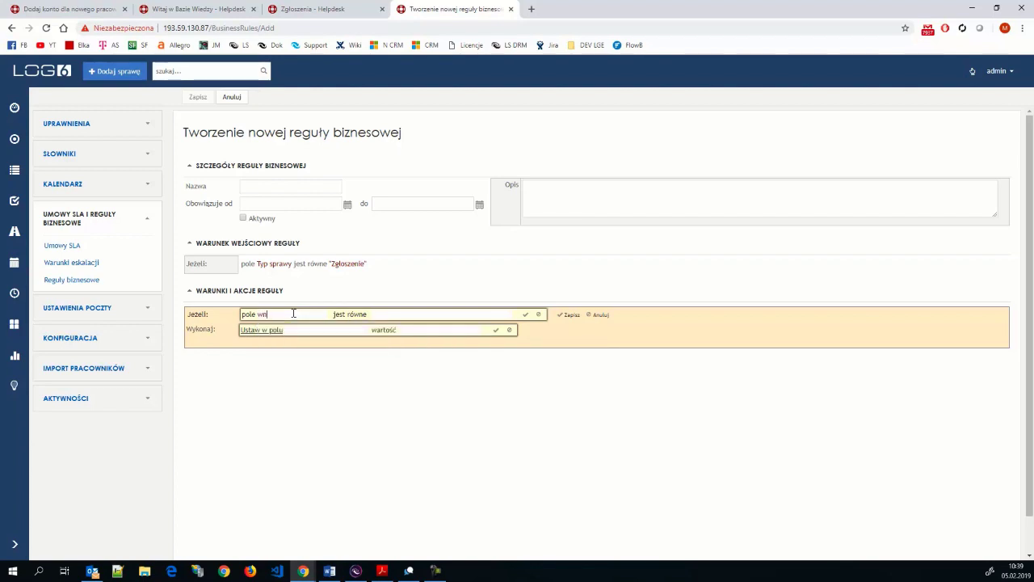
pyautogui.press('BackSpace')
pyautogui.press('BackSpace')
# - Set the condition to Typ equals Przydział komputera
pyautogui.write('ty')
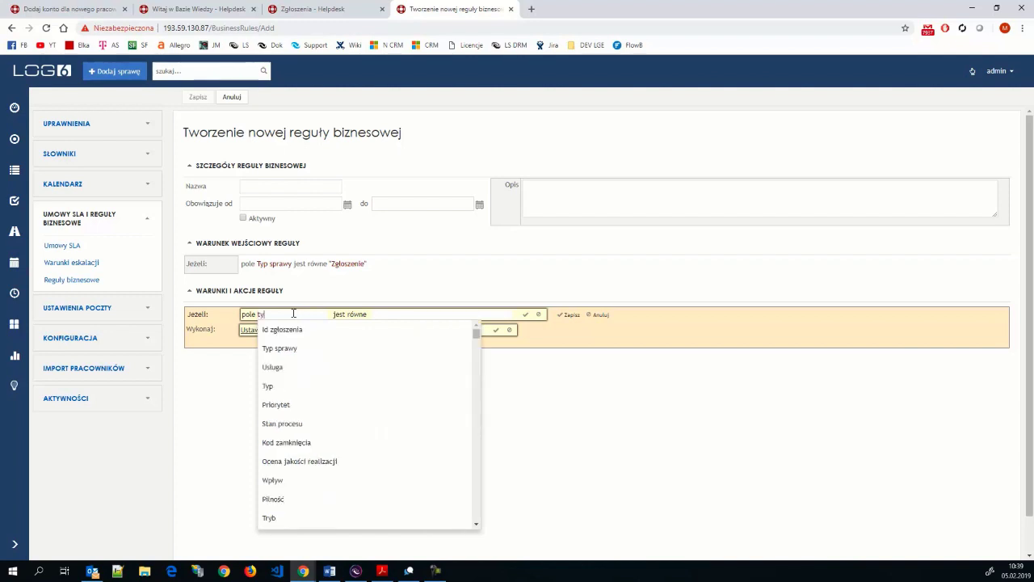
pyautogui.write('p')
pyautogui.click(304, 354)
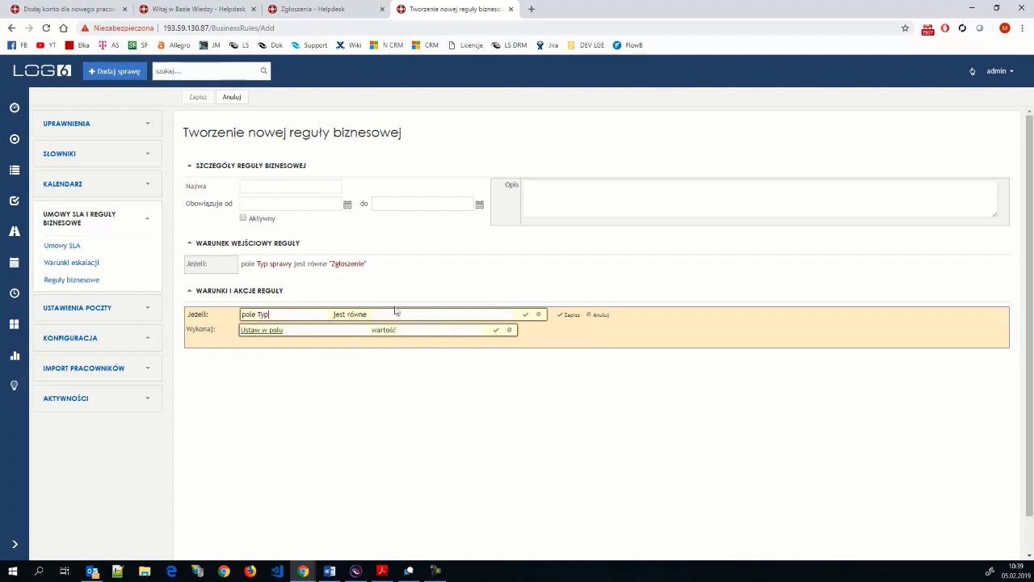
pyautogui.click(390, 311)
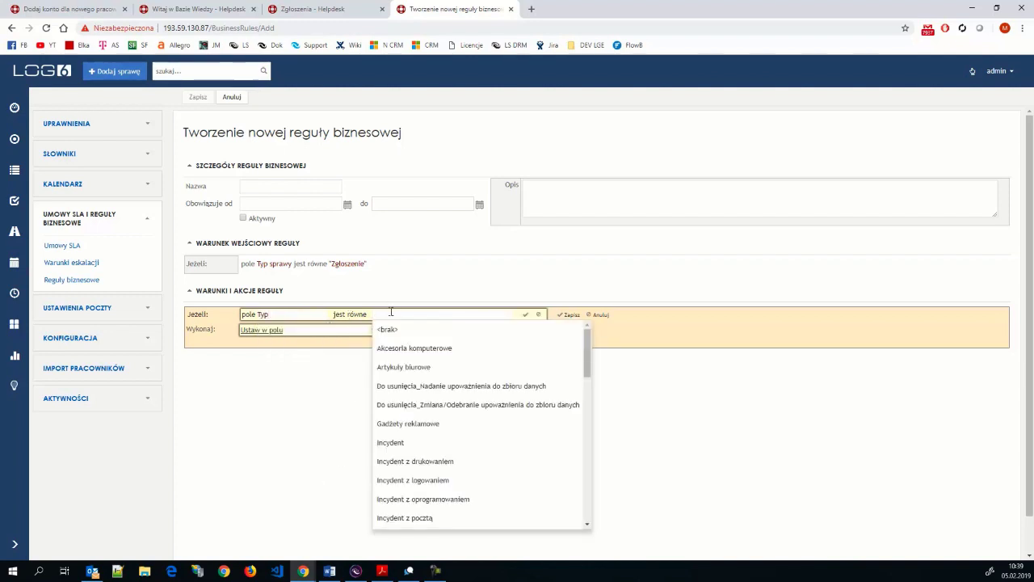
pyautogui.write('przy')
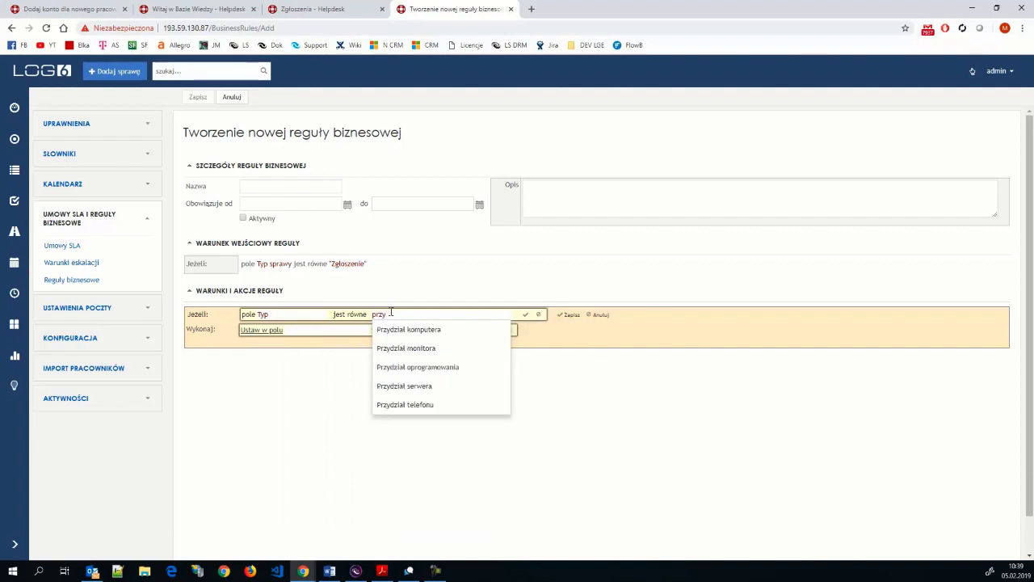
pyautogui.click(408, 329)
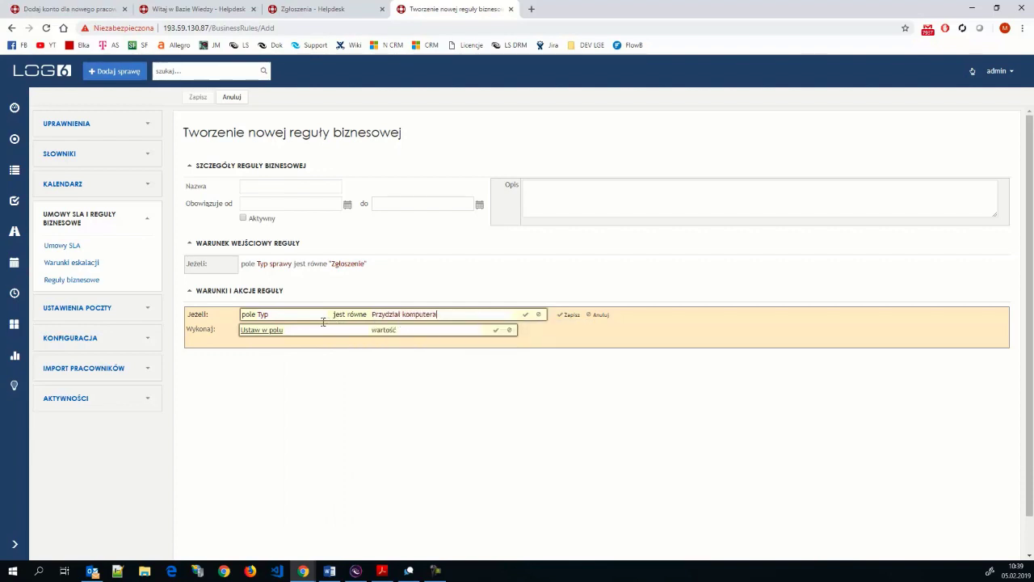
pyautogui.click(525, 314)
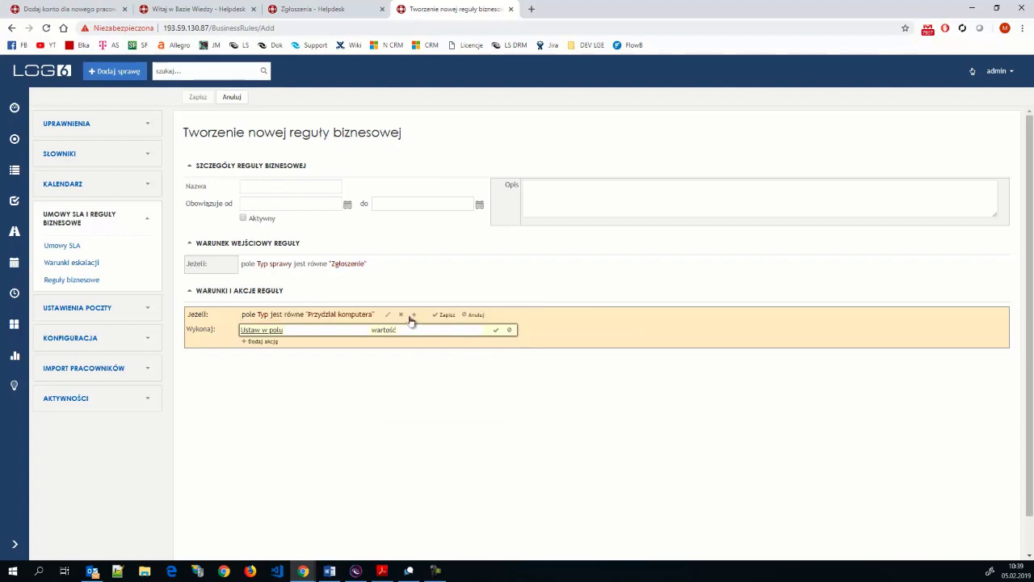
# - Add and remove a condition group, then save the rule's condition and action
pyautogui.click(413, 316)
pyautogui.click(317, 314)
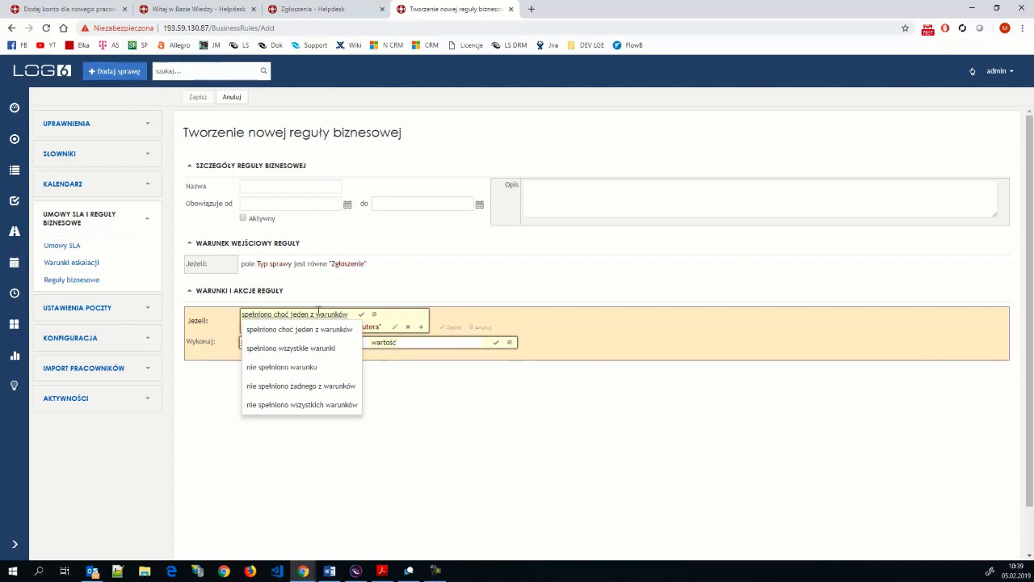
pyautogui.click(371, 314)
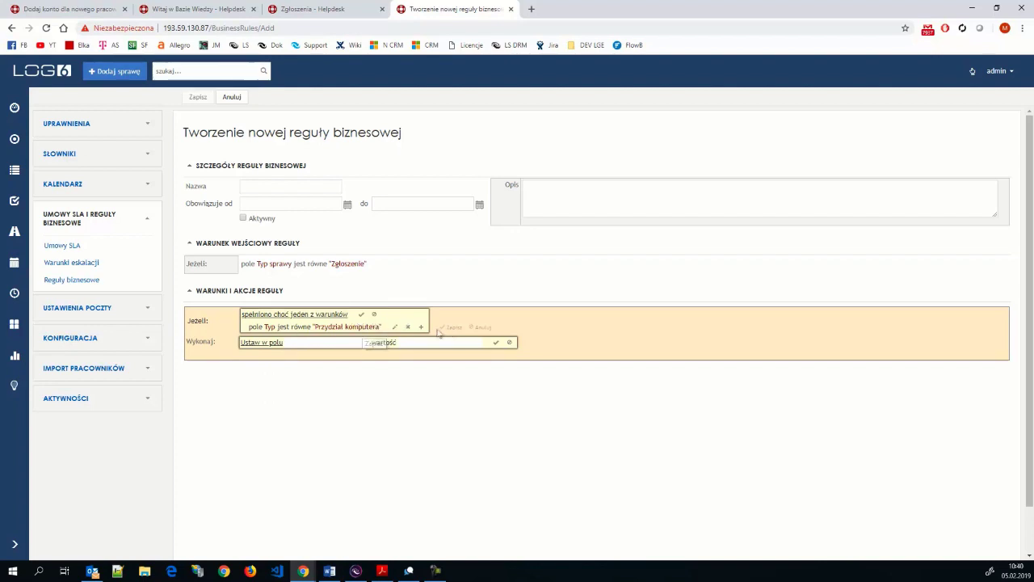
pyautogui.click(373, 316)
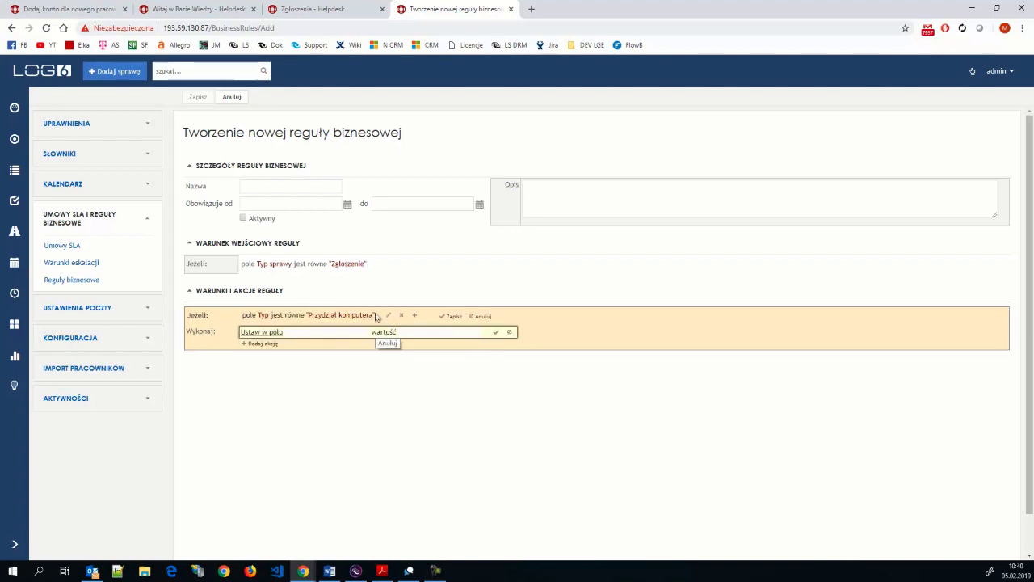
pyautogui.click(447, 316)
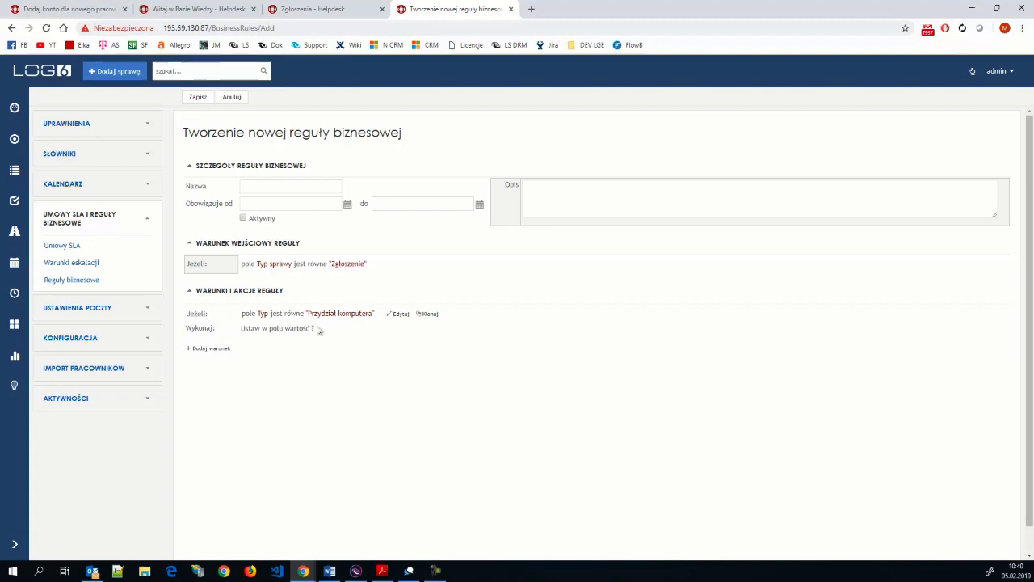
# - Point the rule's set-field action at Grupa realizująca and show its available groups
pyautogui.click(401, 315)
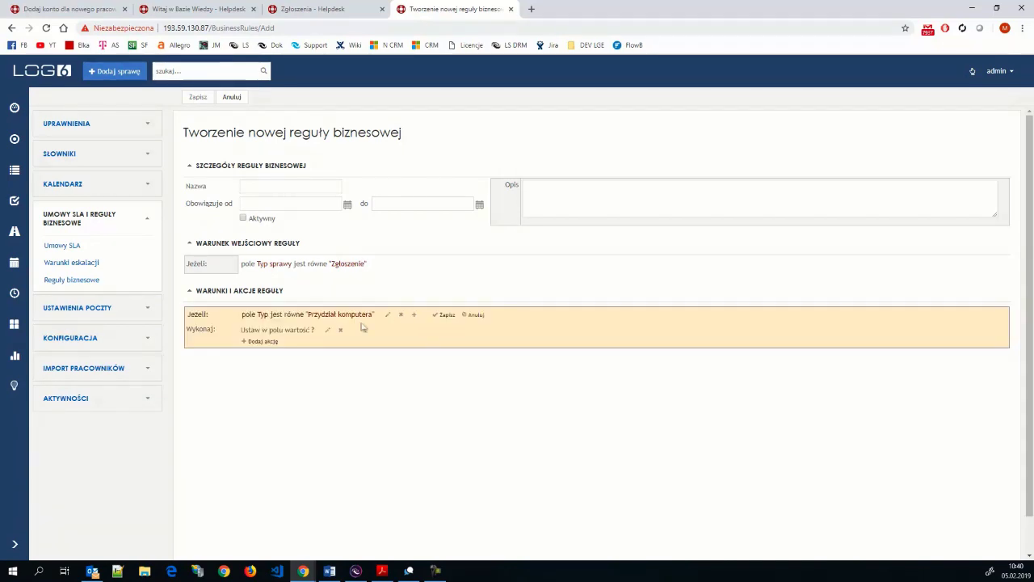
pyautogui.click(323, 332)
pyautogui.click(308, 327)
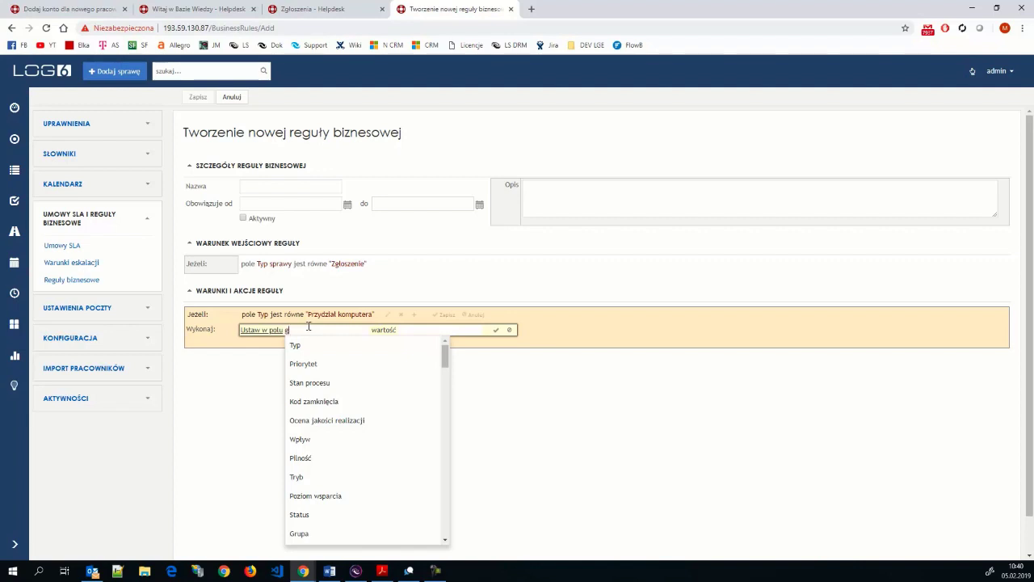
pyautogui.write('gru')
pyautogui.click(318, 402)
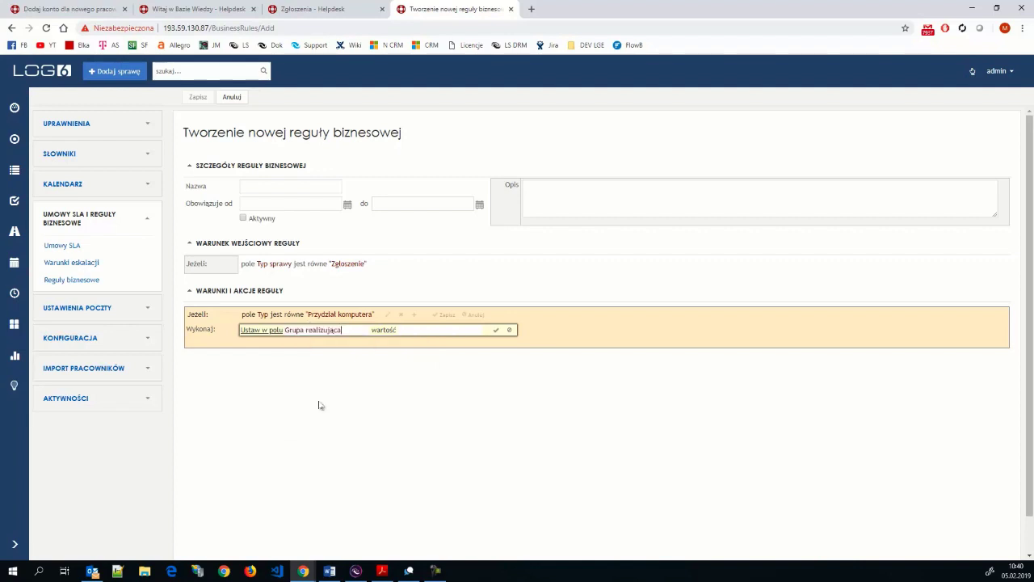
pyautogui.click(410, 326)
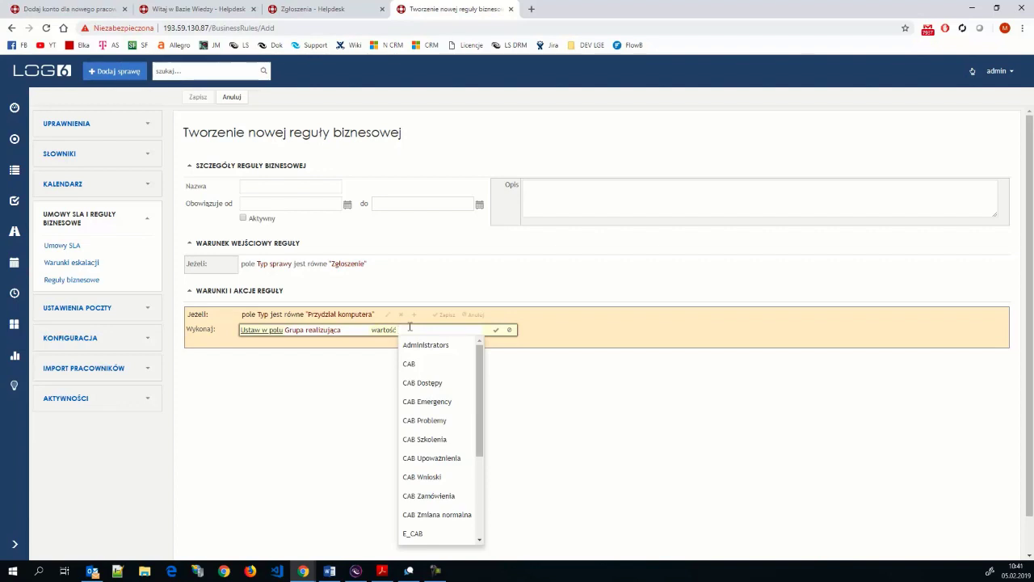
# - Change the rule's action type to Wyślij e-mail
pyautogui.click(346, 328)
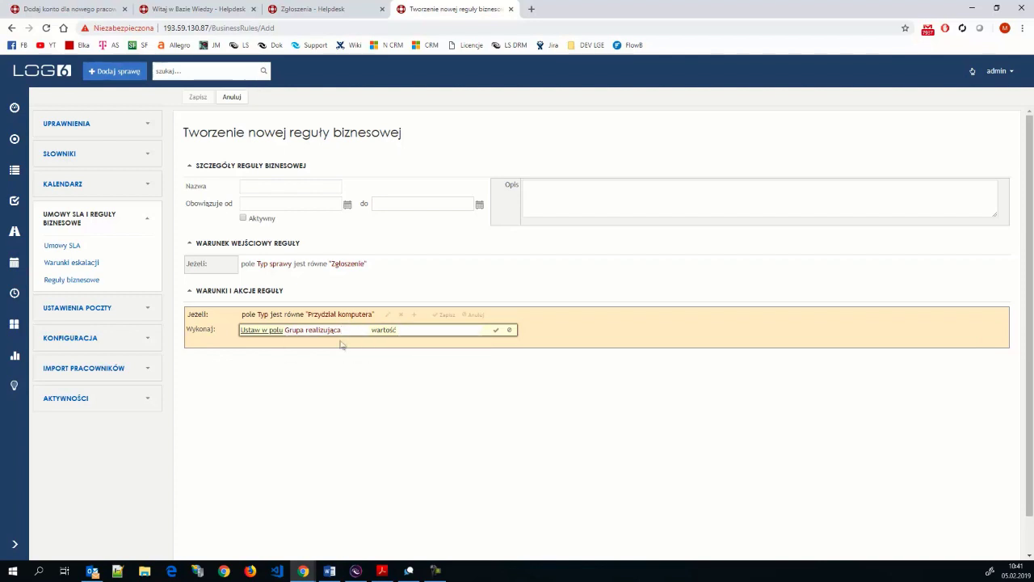
pyautogui.click(276, 328)
pyautogui.click(272, 364)
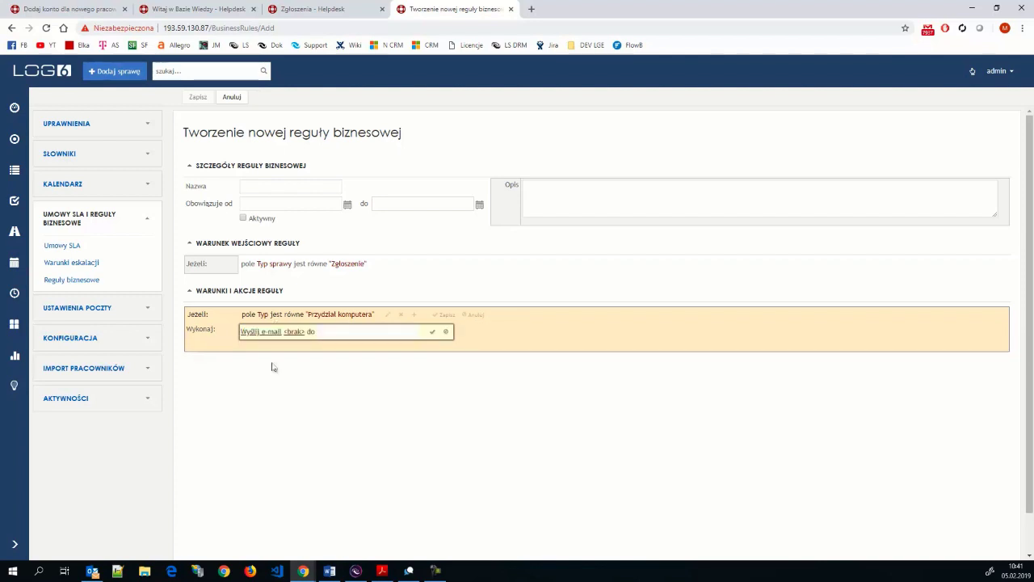
# - Browse the e-mail templates under <brak>, then discard the e-mail action draft
pyautogui.click(294, 330)
pyautogui.click(294, 330)
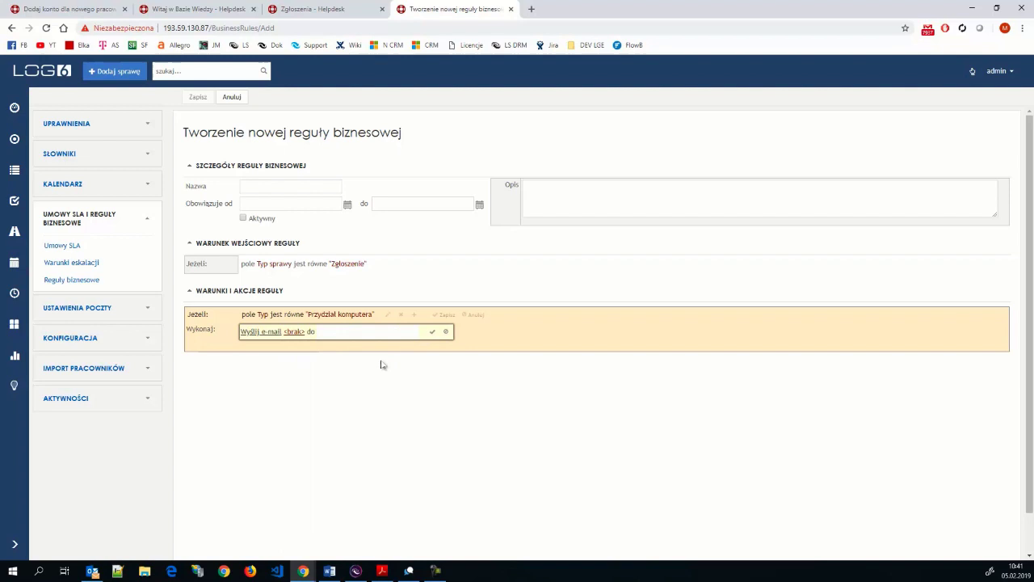
pyautogui.click(294, 330)
pyautogui.scroll(-2, 380, 363)
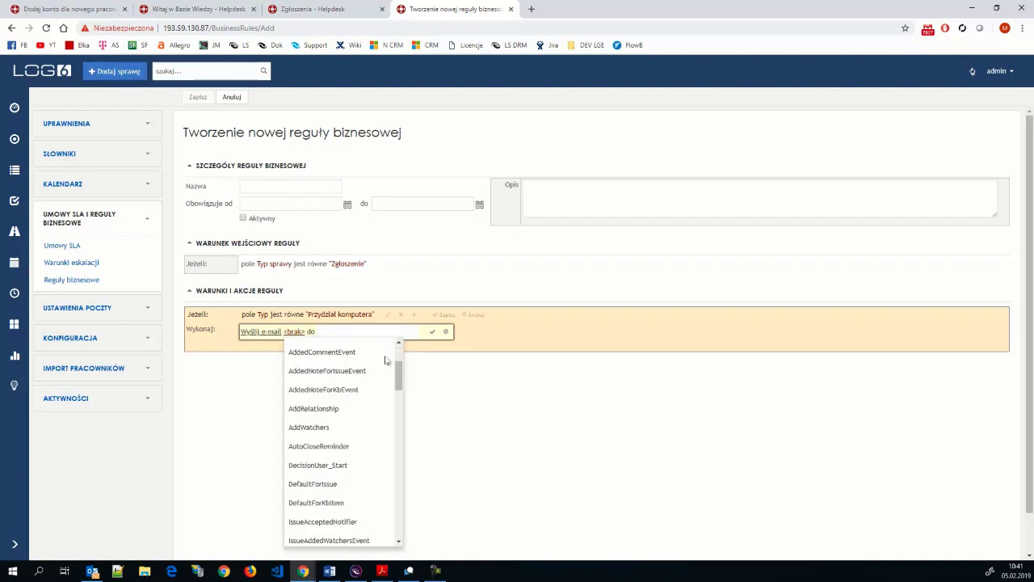
pyautogui.scroll(2, 377, 369)
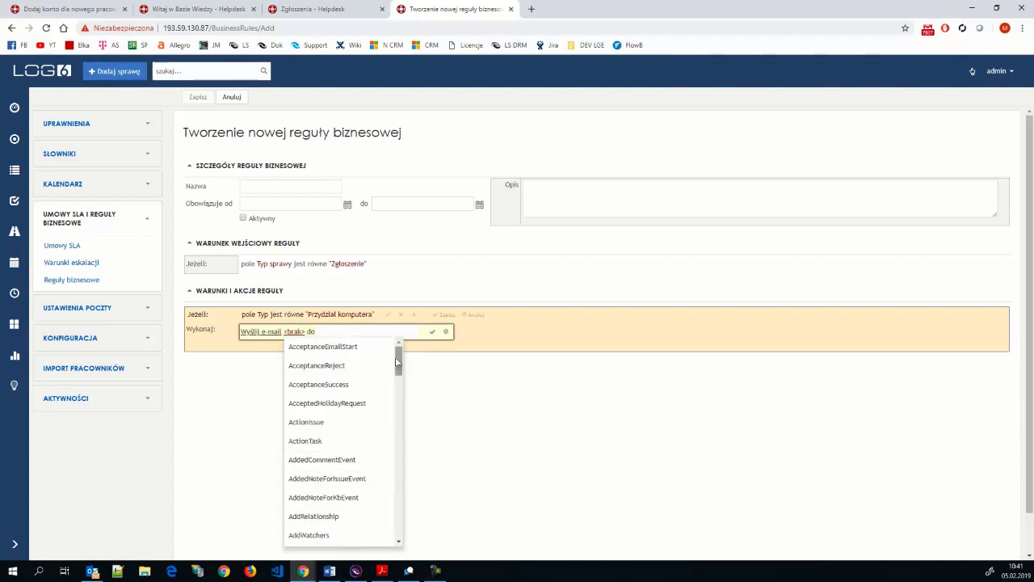
pyautogui.moveTo(398, 360)
pyautogui.mouseDown()
pyautogui.moveTo(397, 527)
pyautogui.moveTo(396, 347)
pyautogui.mouseUp()
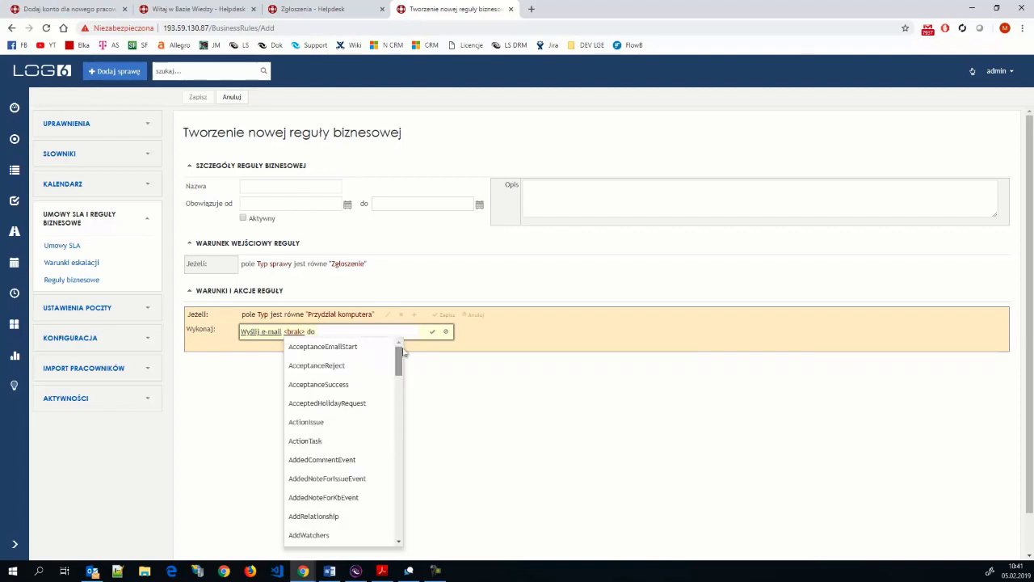
pyautogui.click(332, 323)
pyautogui.click(293, 330)
pyautogui.click(324, 328)
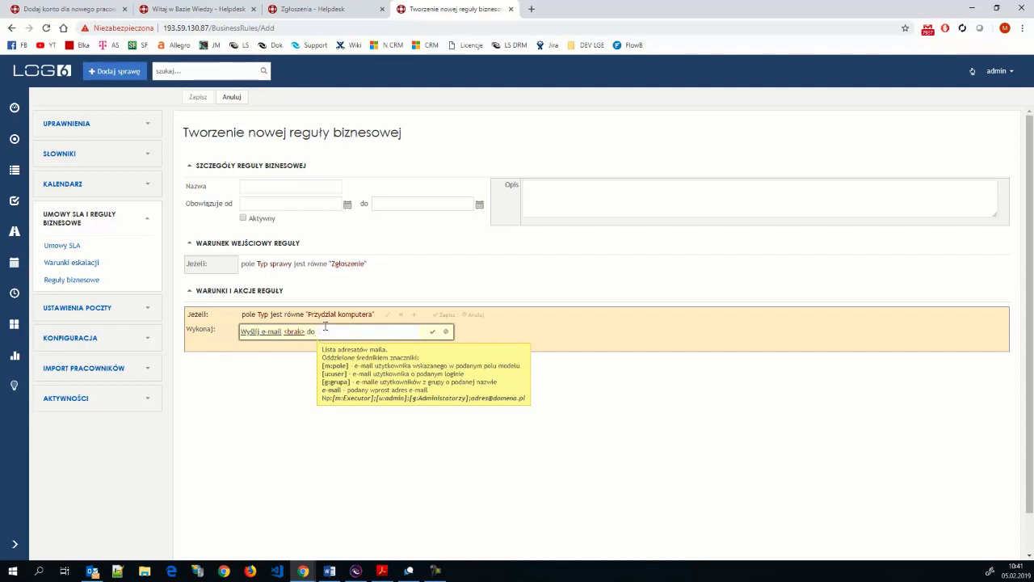
pyautogui.click(445, 332)
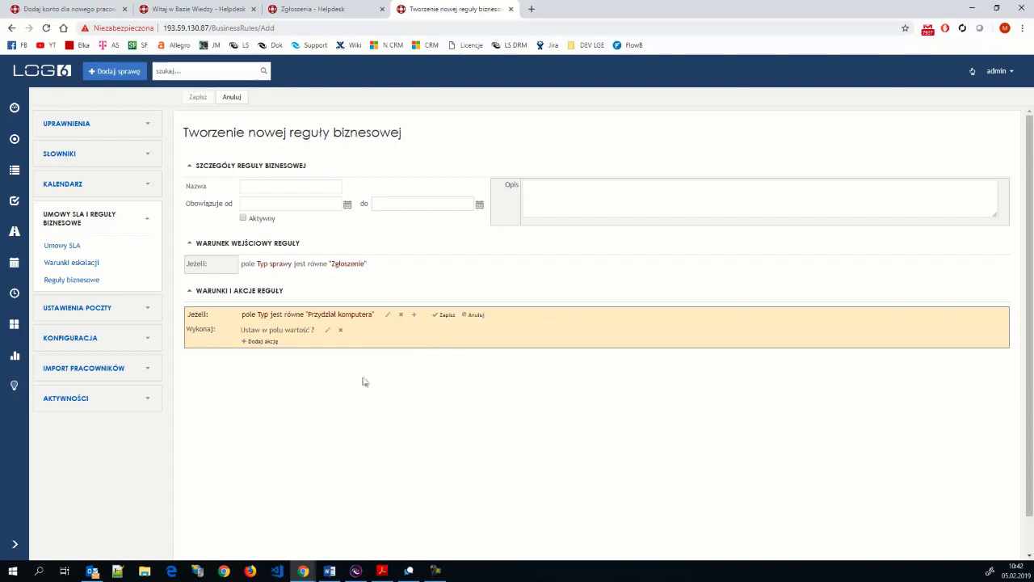
# - Name the business rule Zmianowość using the autocomplete suggestion for 'Zmian'
pyautogui.click(257, 184)
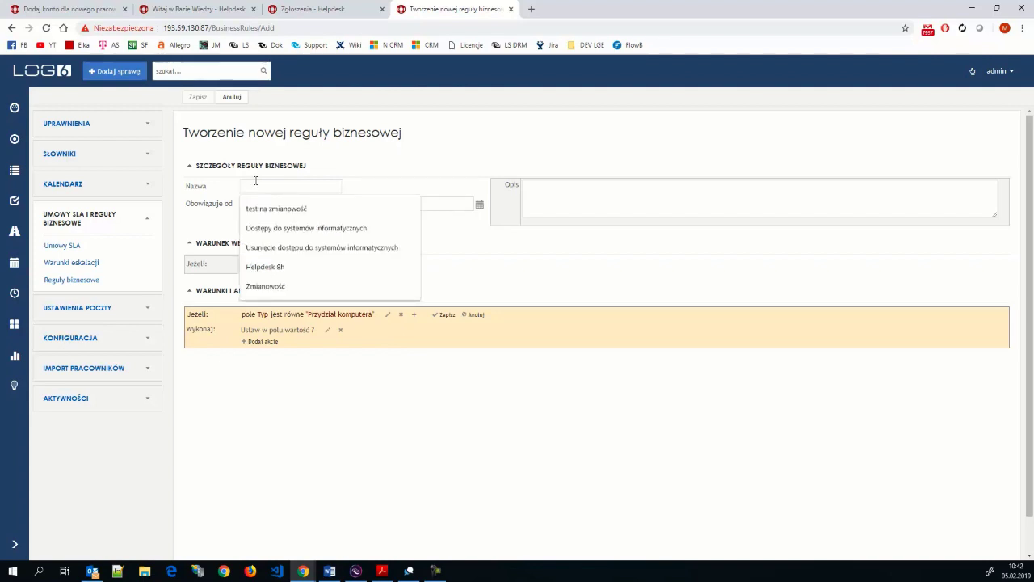
pyautogui.click(499, 142)
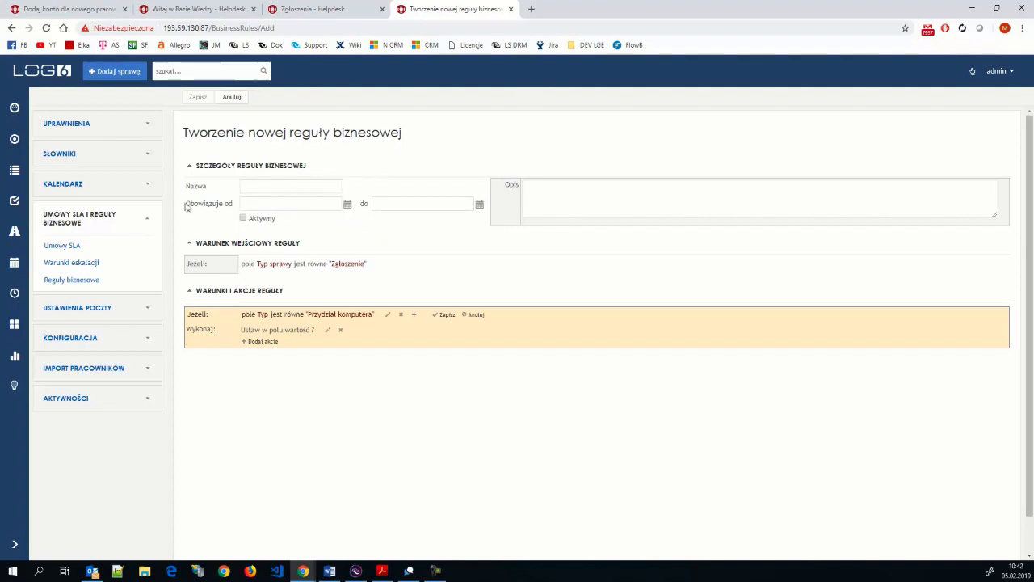
pyautogui.moveTo(186, 205); pyautogui.dragTo(210, 205)
pyautogui.click(292, 185)
pyautogui.write('Zmianowość')
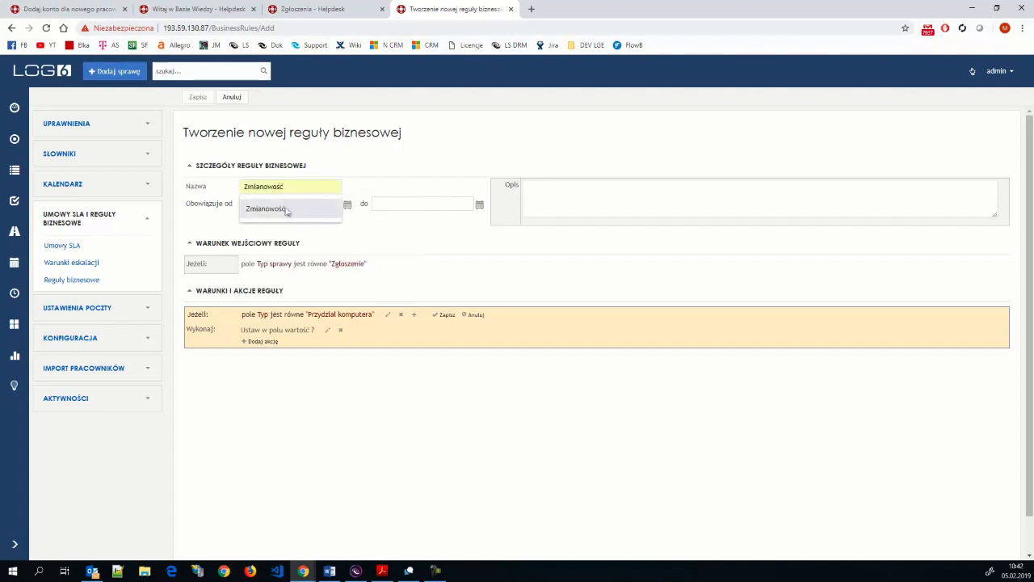
pyautogui.click(275, 208)
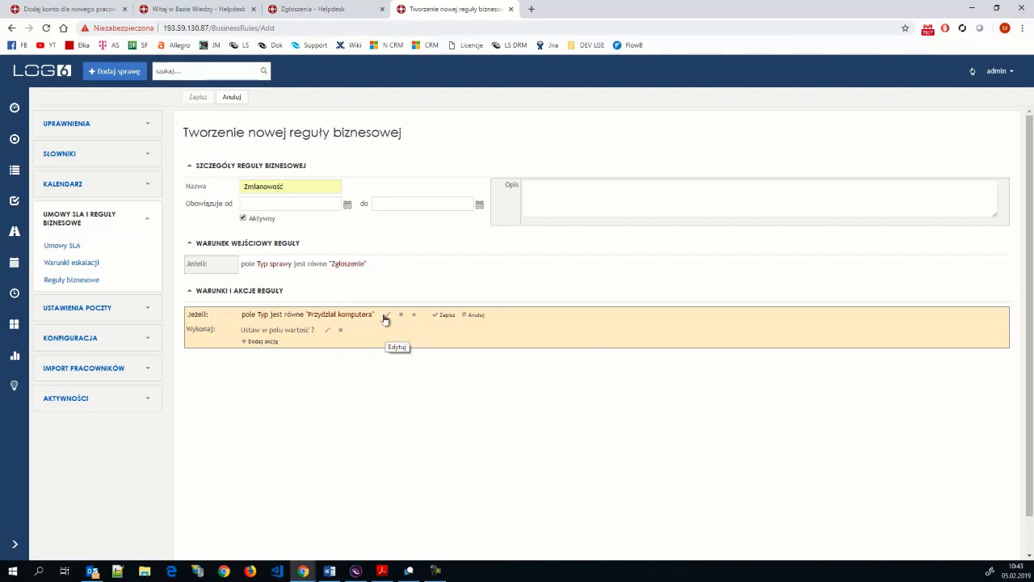
# - Change the condition to Czas utworzenia (od - do) within 16:00 - 08:00
pyautogui.click(385, 317)
pyautogui.hotkey('ctrl', 'a')
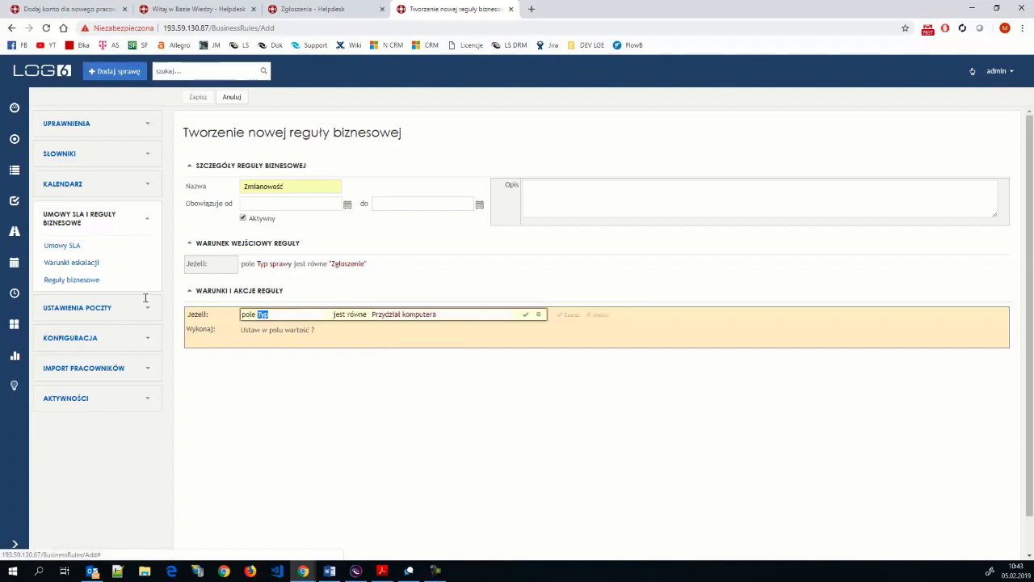
pyautogui.write('pole czas')
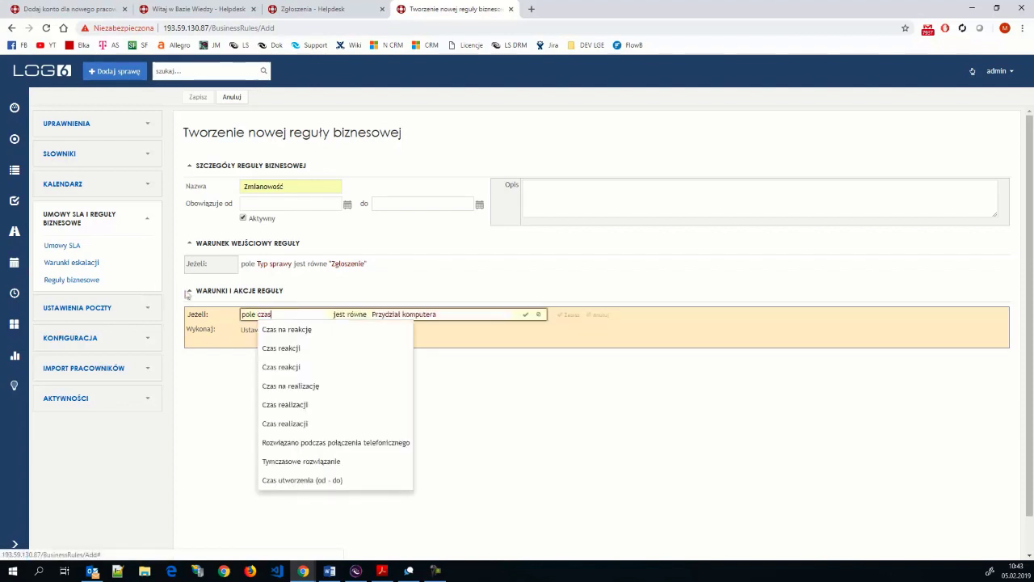
pyautogui.click(330, 483)
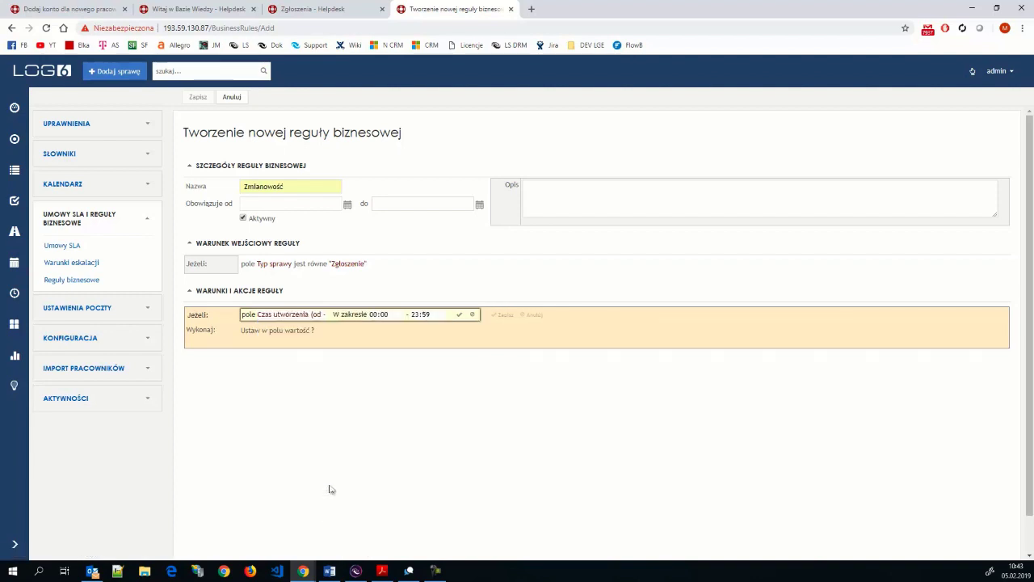
pyautogui.click(375, 315)
pyautogui.write('16')
pyautogui.press('Tab')
pyautogui.write('08:0')
pyautogui.click(458, 317)
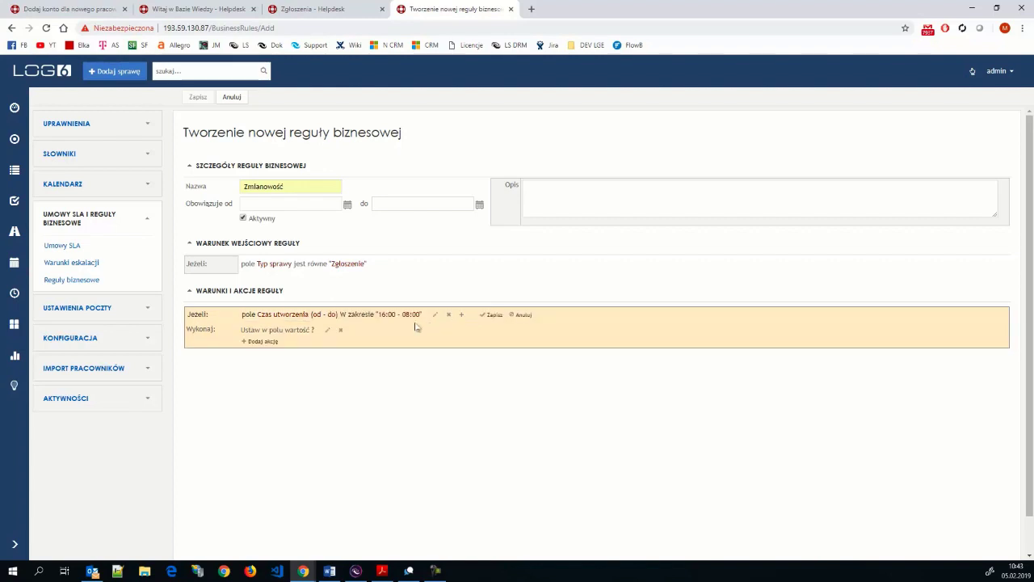
pyautogui.click(326, 330)
pyautogui.click(318, 327)
# - Set the action's field to Grupa realizująca, view its groups, and close the list unchosen
pyautogui.write('grupa')
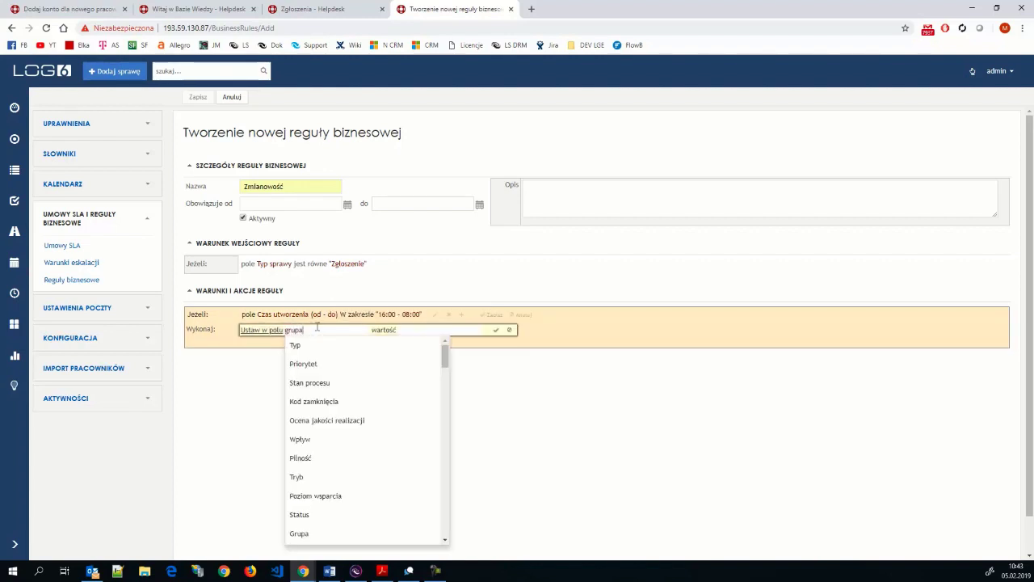
pyautogui.click(326, 401)
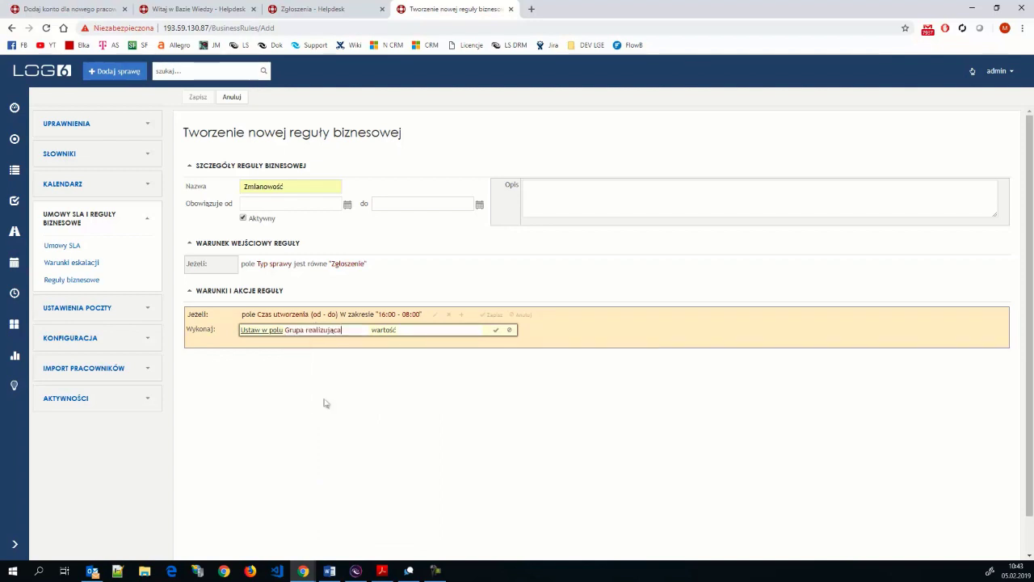
pyautogui.click(409, 329)
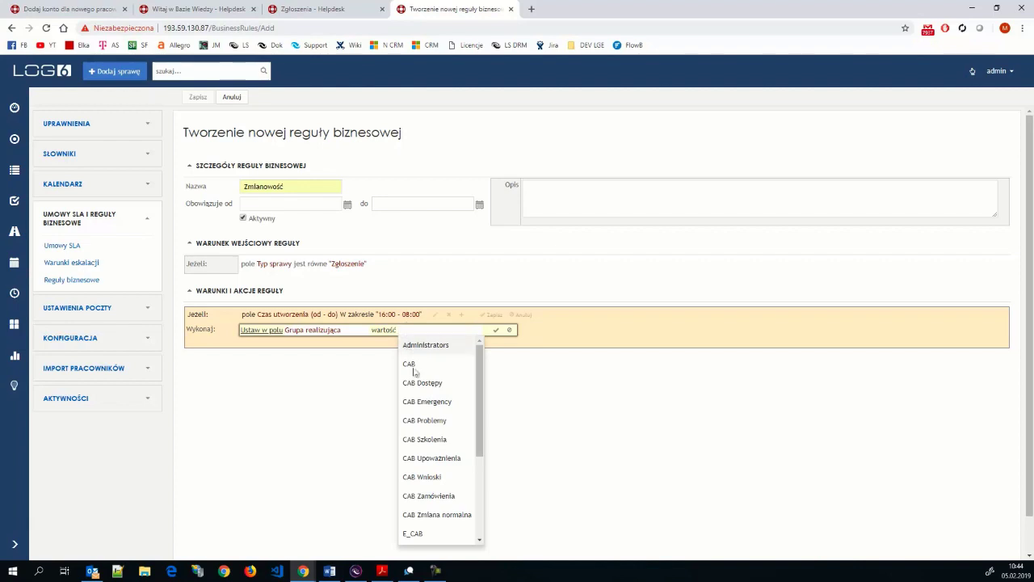
pyautogui.click(557, 409)
pyautogui.click(510, 330)
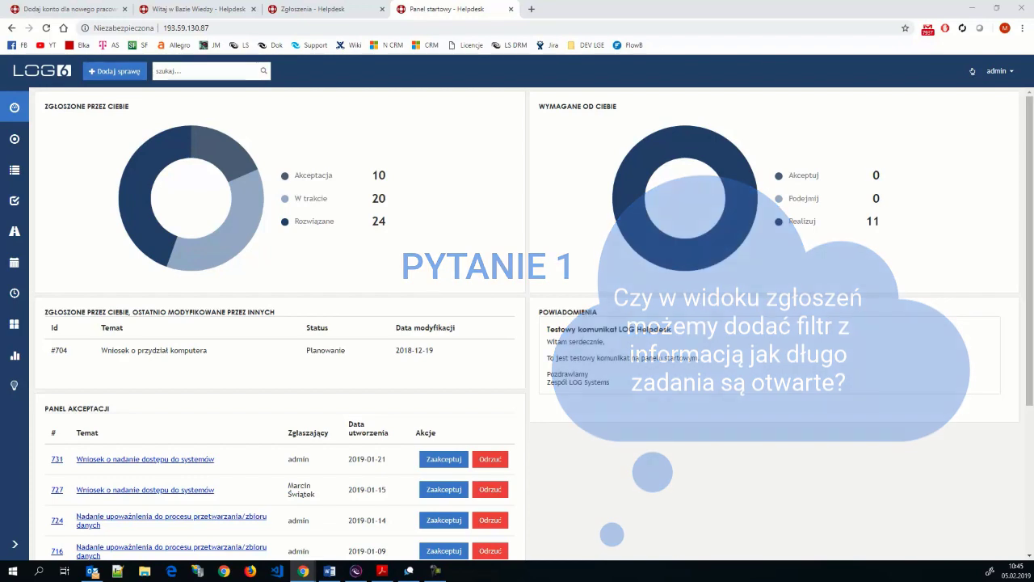
# - Open the Zgłoszenia list of open requests
pyautogui.click(296, 131)
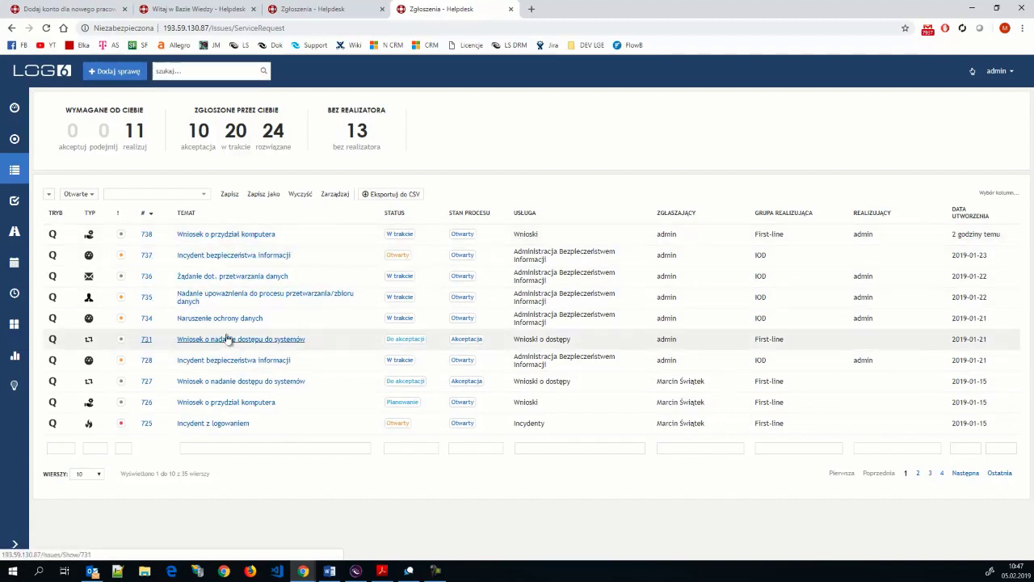
# - Open request #738 and inspect its SLA: reaction Spełniono, 6h 56m left for resolution
pyautogui.click(217, 236)
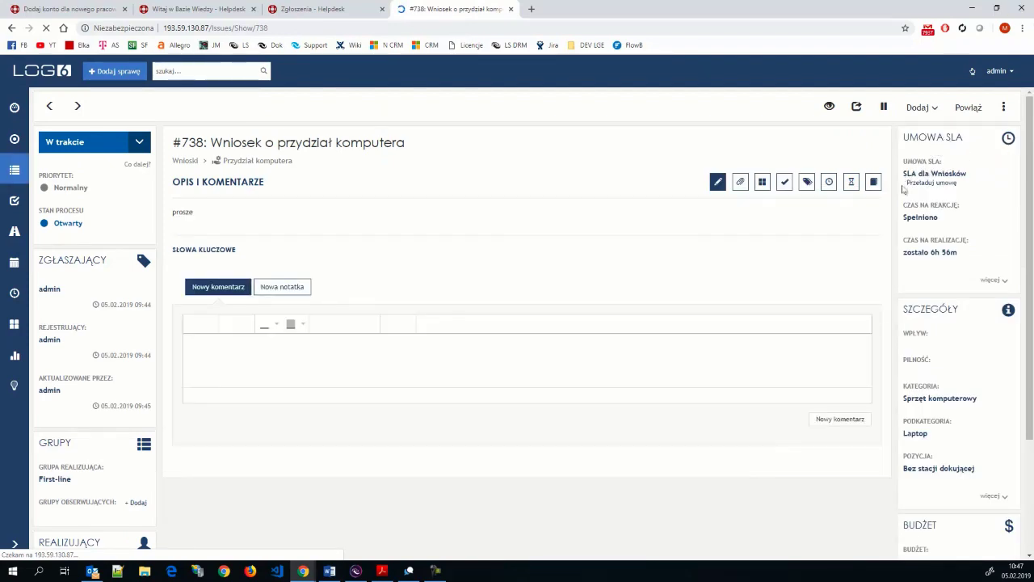
pyautogui.click(992, 280)
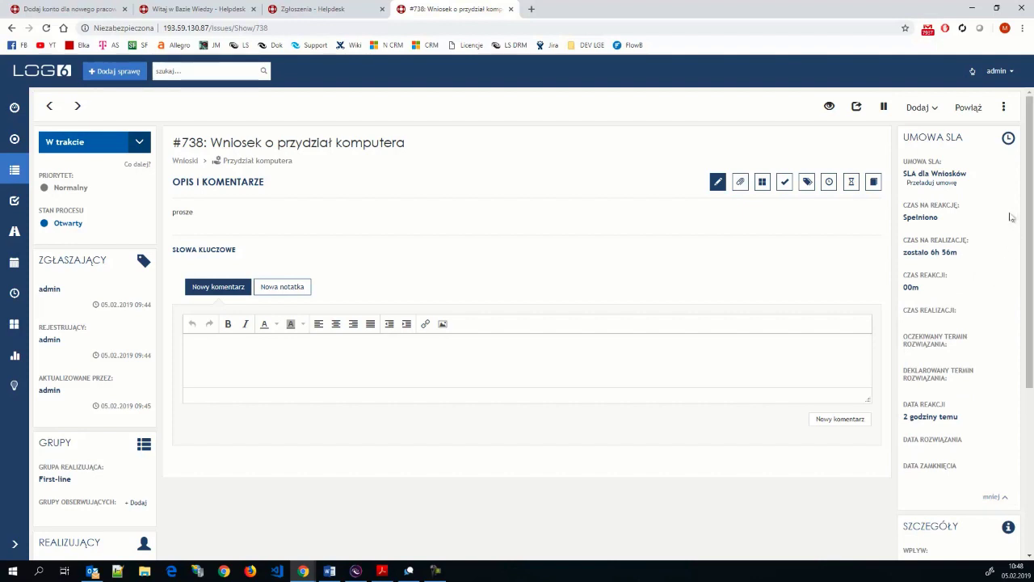
pyautogui.moveTo(902, 205); pyautogui.dragTo(947, 205)
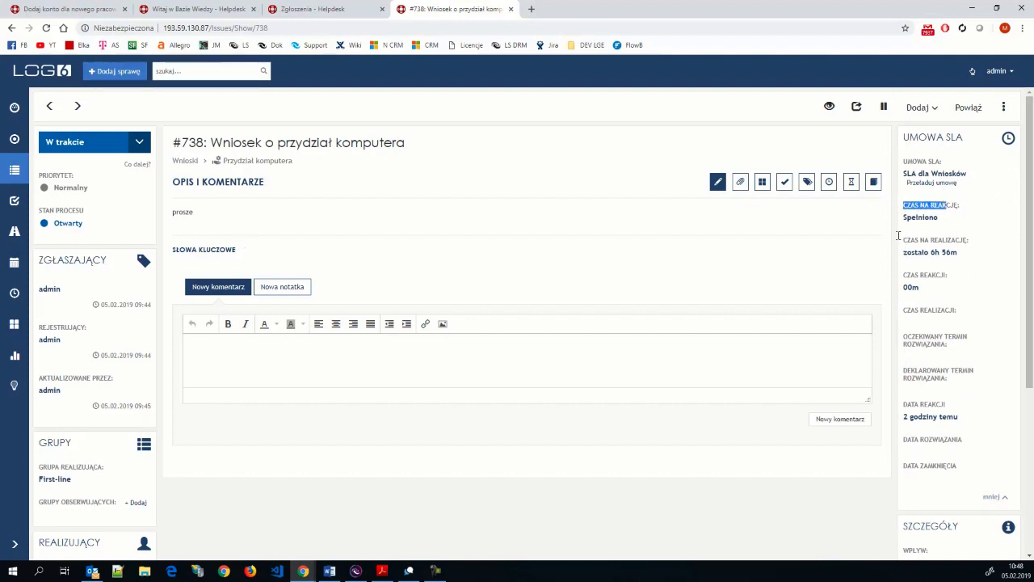
pyautogui.moveTo(899, 237); pyautogui.dragTo(971, 257)
pyautogui.click(973, 258)
pyautogui.moveTo(902, 218); pyautogui.dragTo(939, 217)
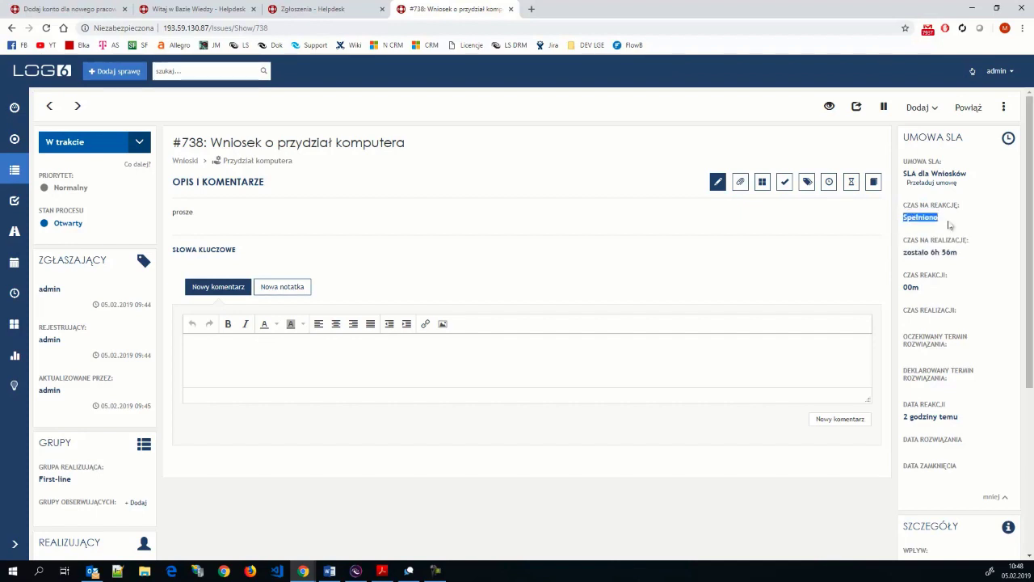
pyautogui.moveTo(969, 255); pyautogui.dragTo(896, 253)
pyautogui.click(946, 274)
# - Create incident 'Incydent z logowaniem' from its template with subcategory Logowanie do innego oprogramowania and save it
pyautogui.click(115, 73)
pyautogui.click(260, 169)
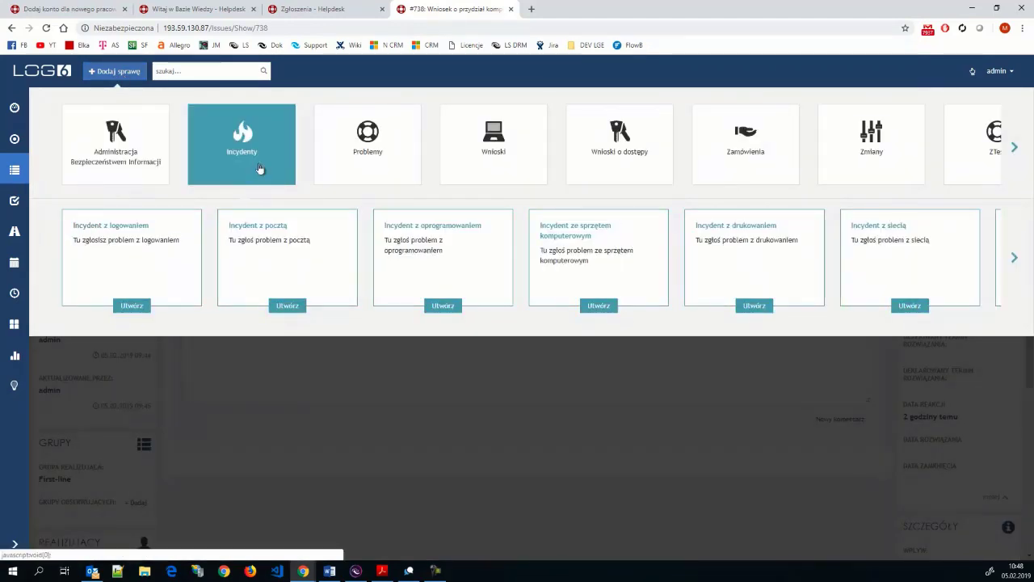
pyautogui.click(133, 305)
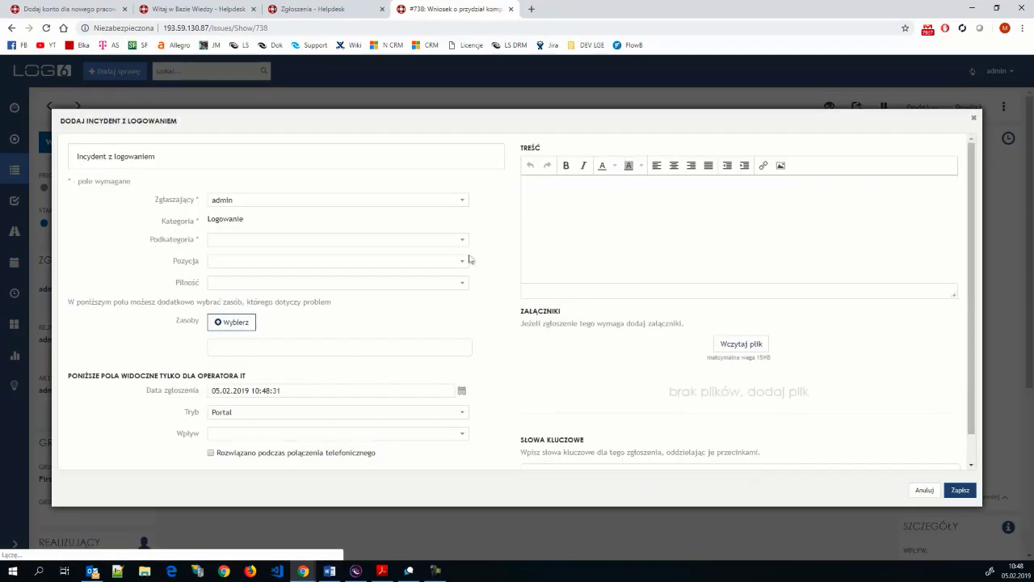
pyautogui.click(462, 241)
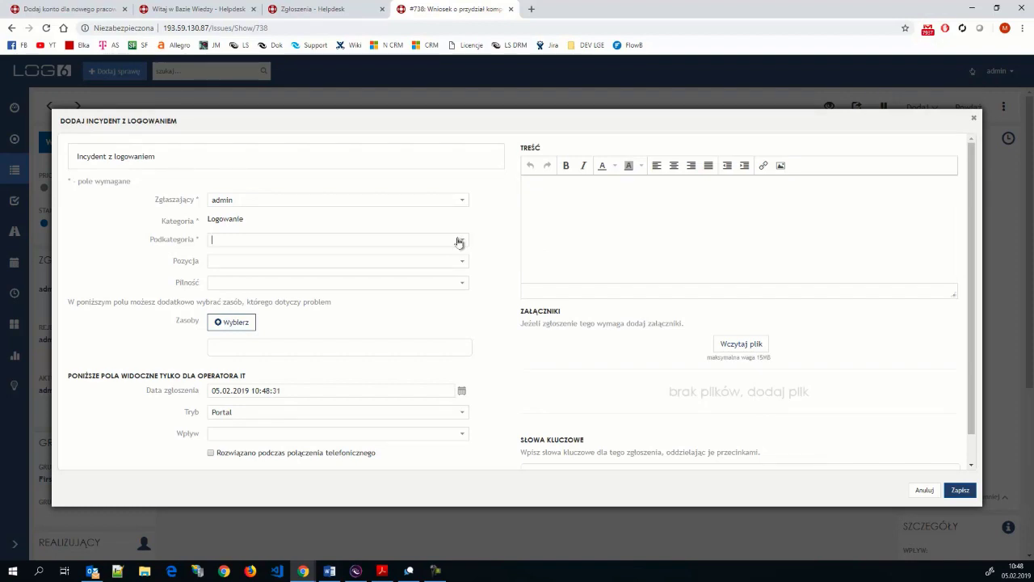
pyautogui.click(350, 256)
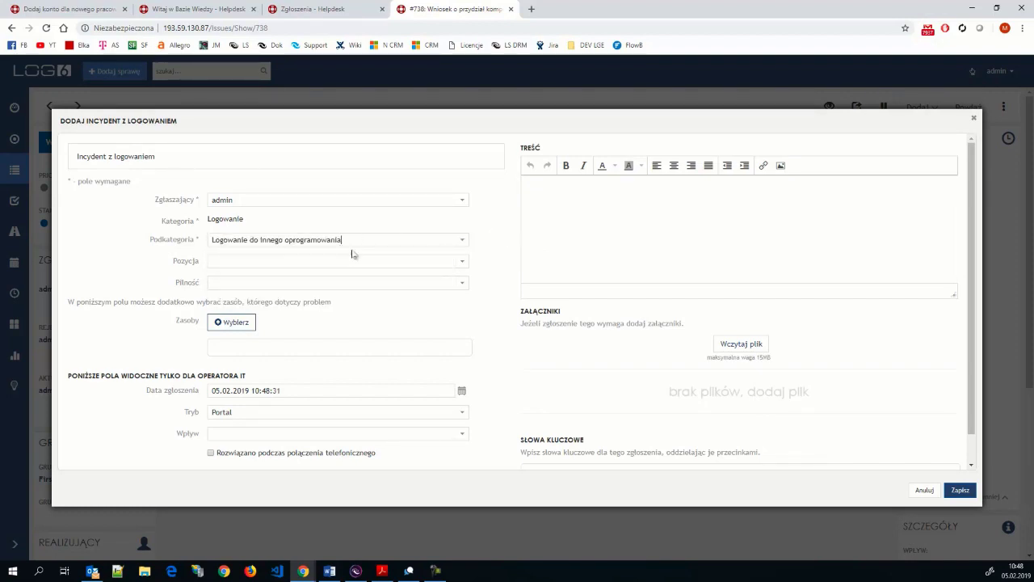
pyautogui.click(960, 490)
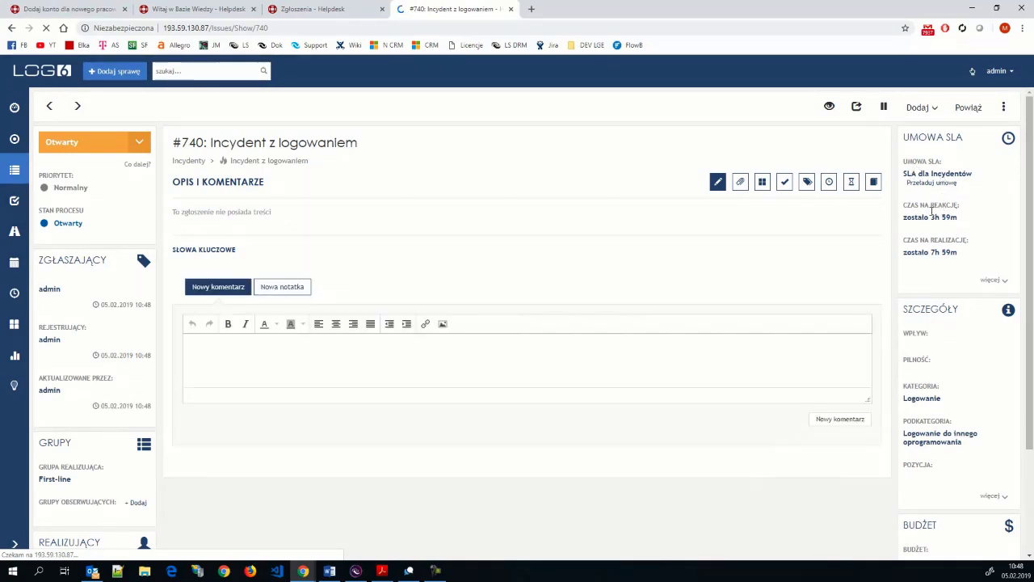
# - Open request 740 from the Zgłoszenia list and display its Historia entries
pyautogui.click(14, 170)
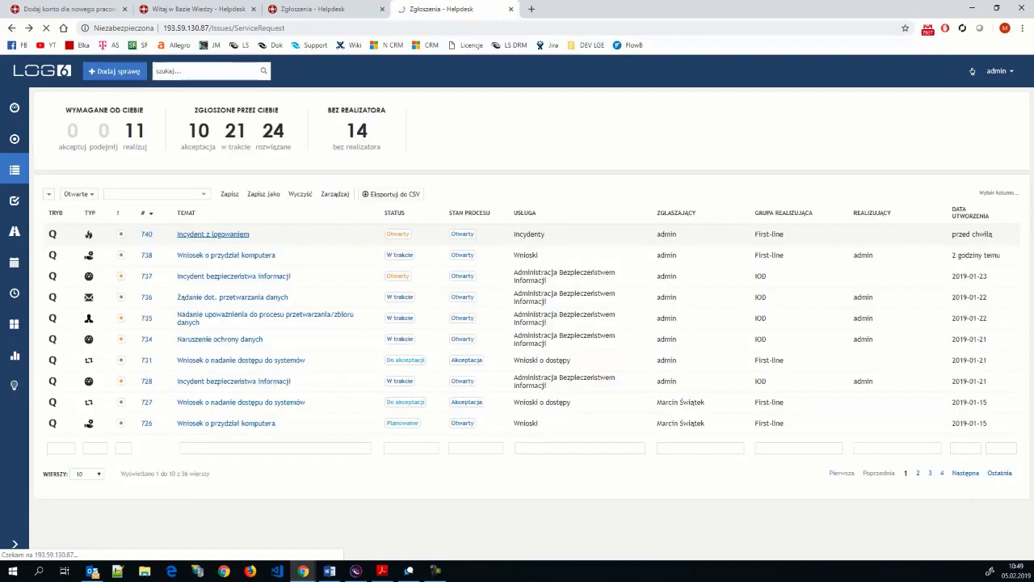
pyautogui.click(213, 234)
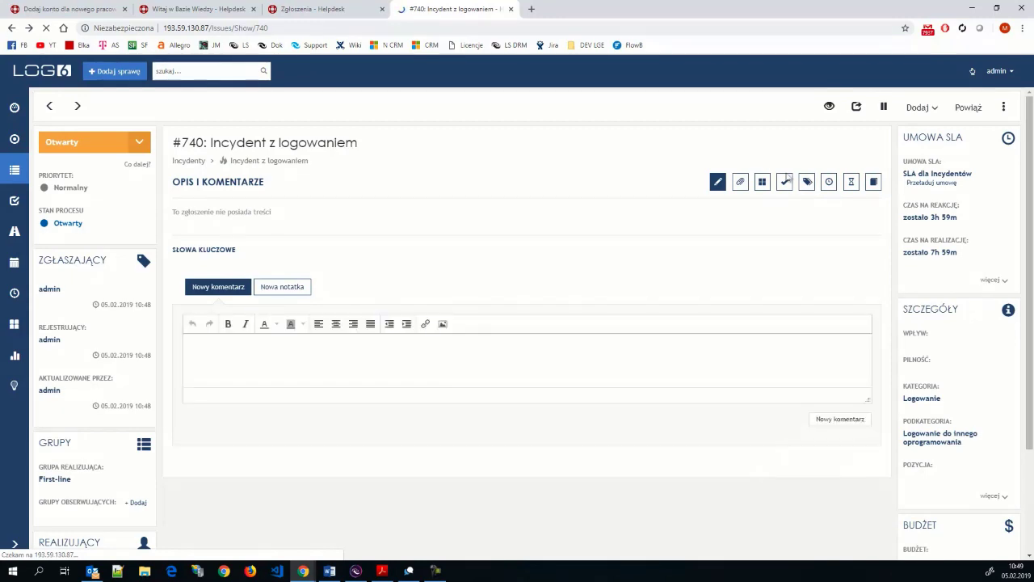
pyautogui.click(850, 183)
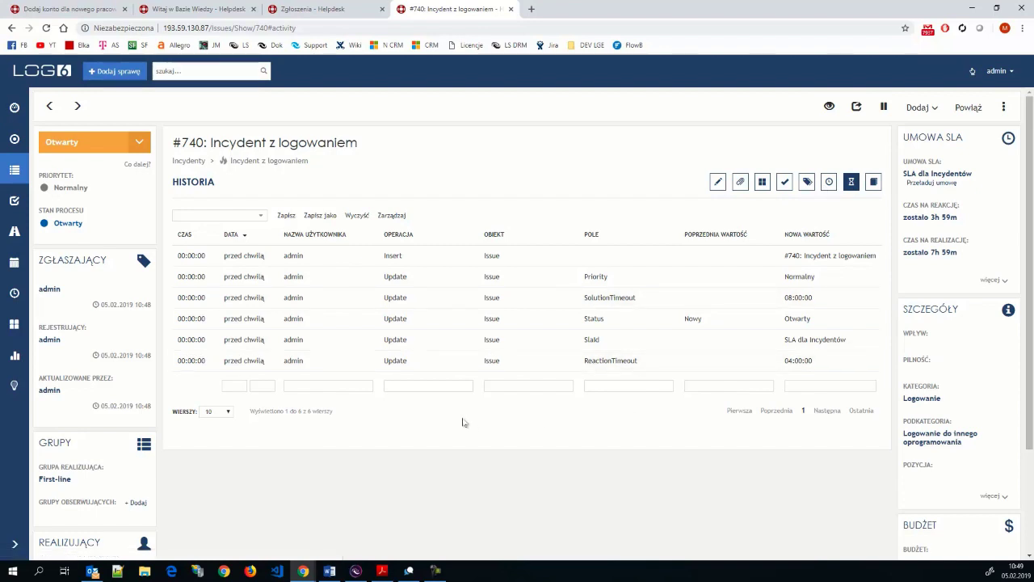
# - Take on incident #740 (Podejmij zgłoszenie) and point out the Otwarty→W trakcie change after 1:10 in its history
pyautogui.click(131, 148)
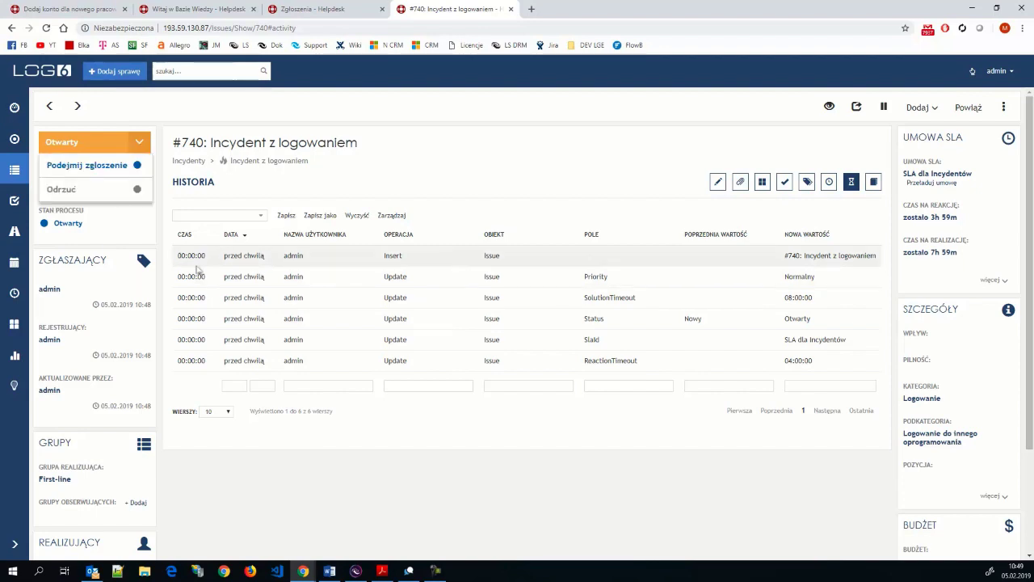
pyautogui.click(98, 172)
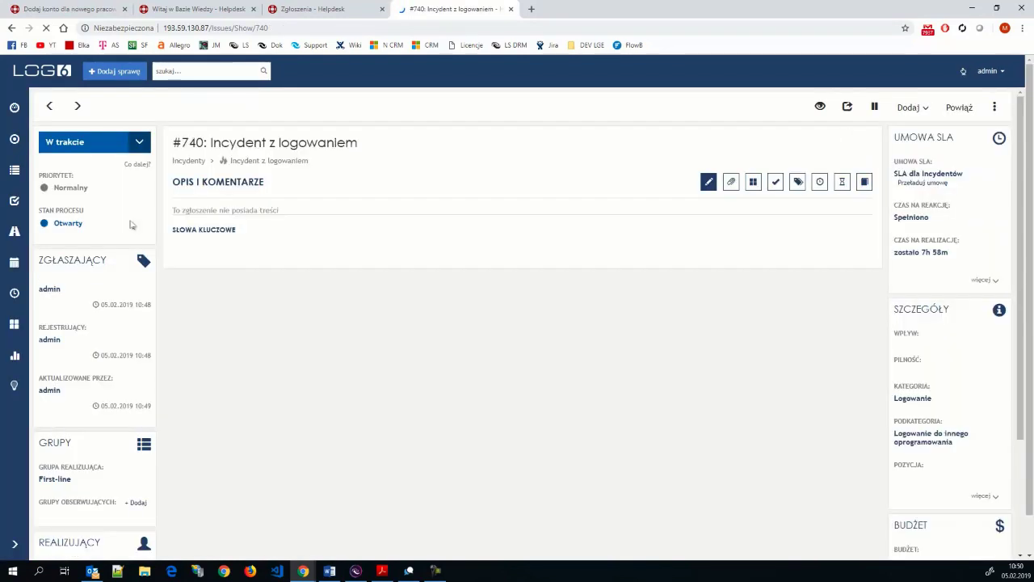
pyautogui.click(849, 188)
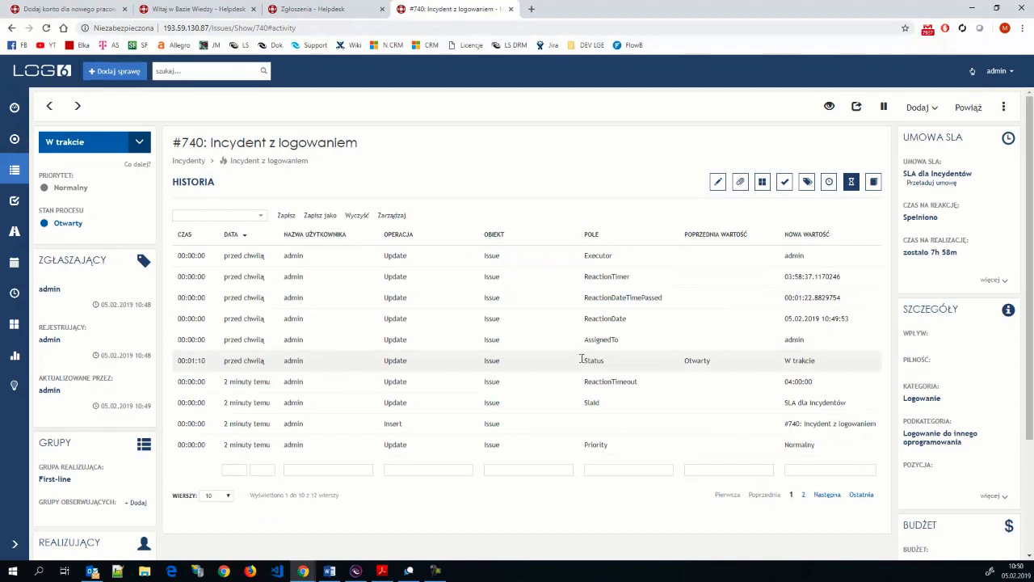
pyautogui.moveTo(684, 360); pyautogui.dragTo(784, 358)
pyautogui.moveTo(206, 359); pyautogui.dragTo(190, 357)
# - Expand incident 740's SLA details, noting the 01m reaction time and First-line group, then view the other user's requests
pyautogui.click(986, 280)
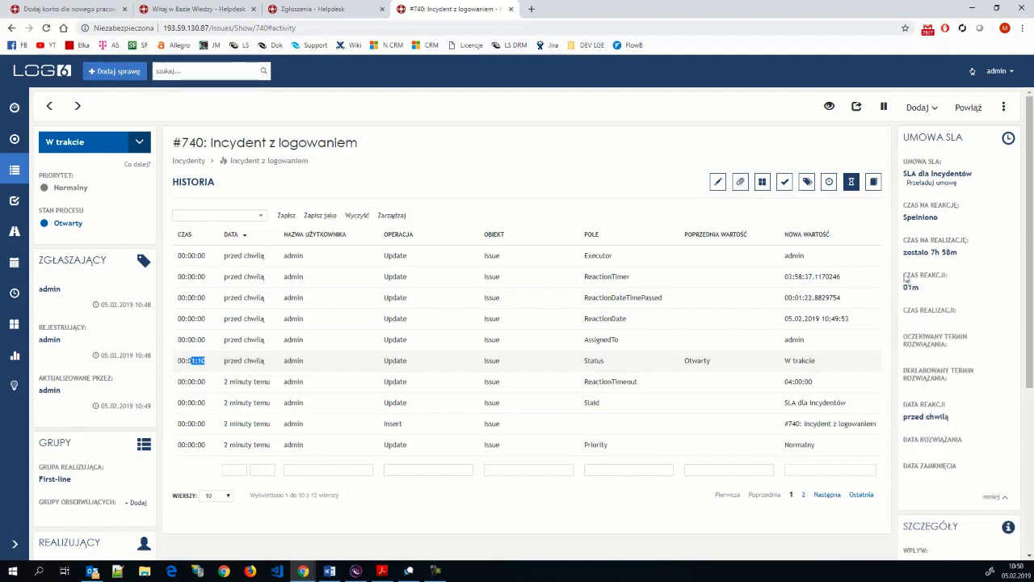
pyautogui.moveTo(904, 274); pyautogui.dragTo(936, 288)
pyautogui.click(937, 289)
pyautogui.moveTo(78, 481); pyautogui.dragTo(38, 481)
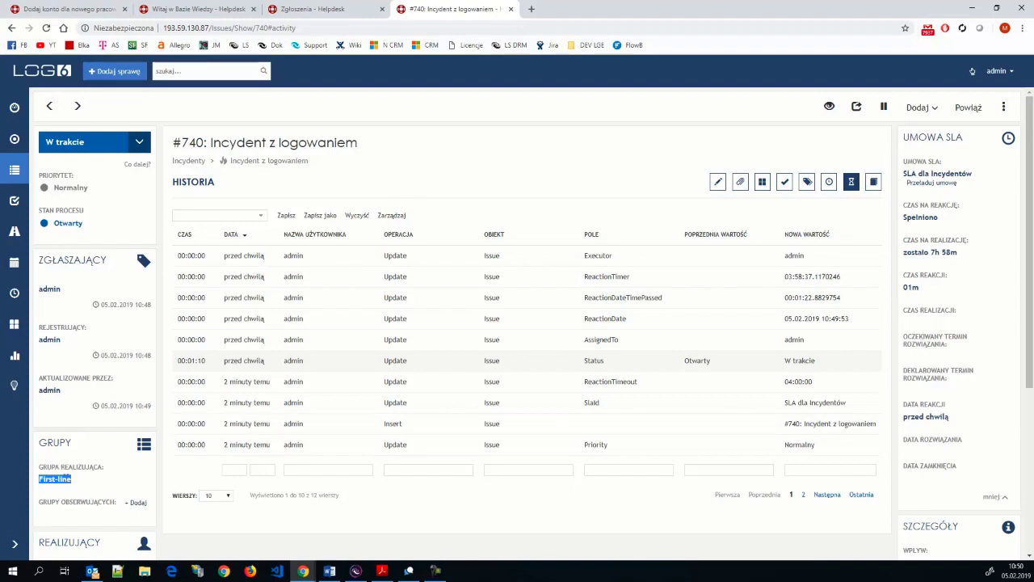
pyautogui.click(14, 106)
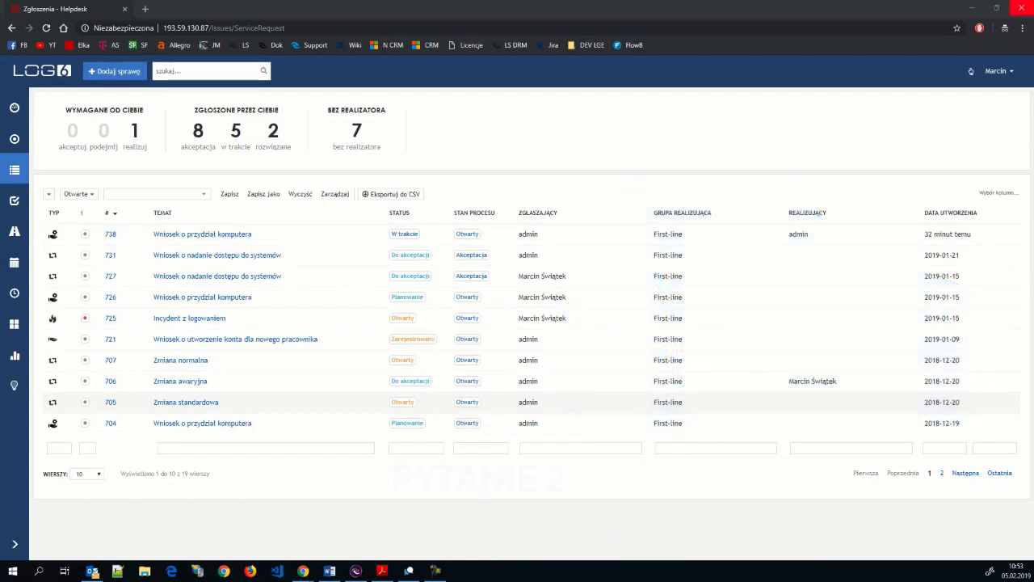
# - Return to the admin helpdesk window and enter Administracja from the admin account menu
pyautogui.moveTo(303, 572)
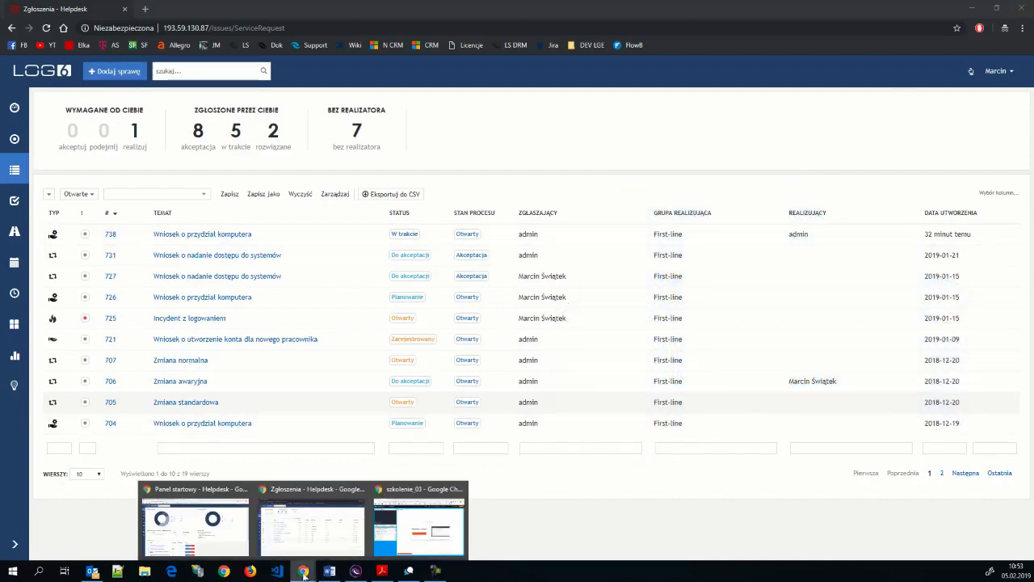
pyautogui.click(217, 527)
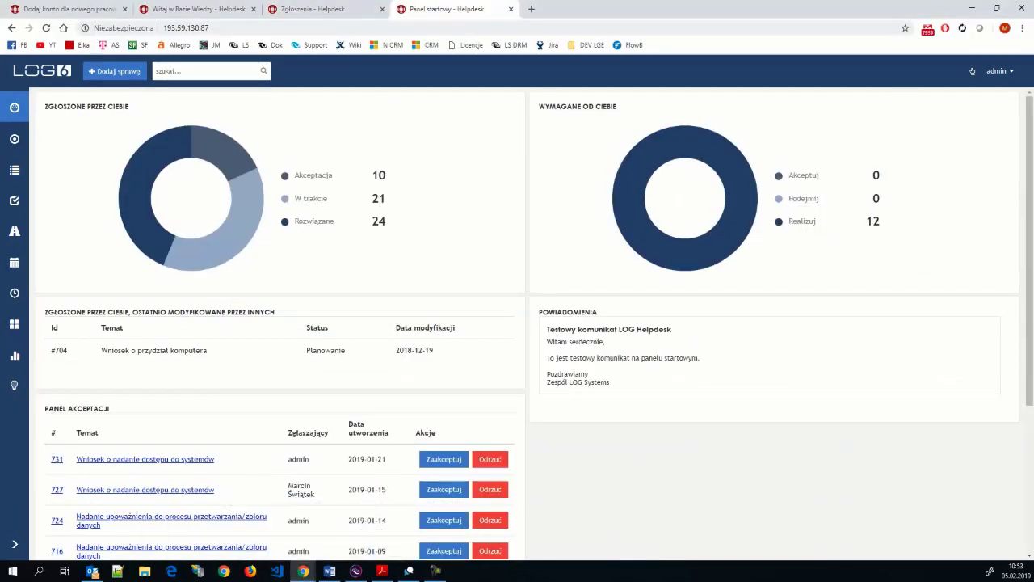
pyautogui.click(996, 71)
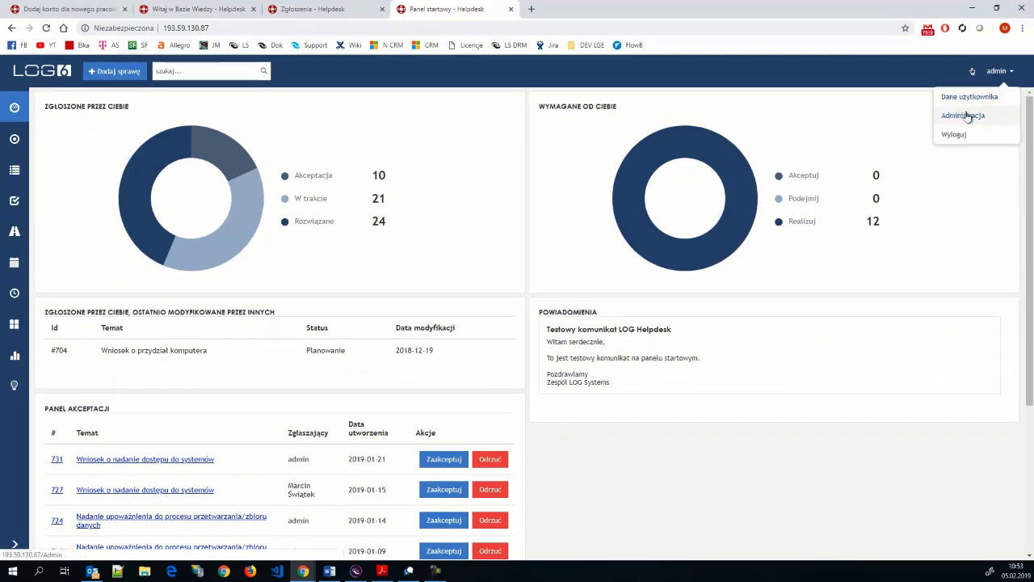
pyautogui.click(972, 117)
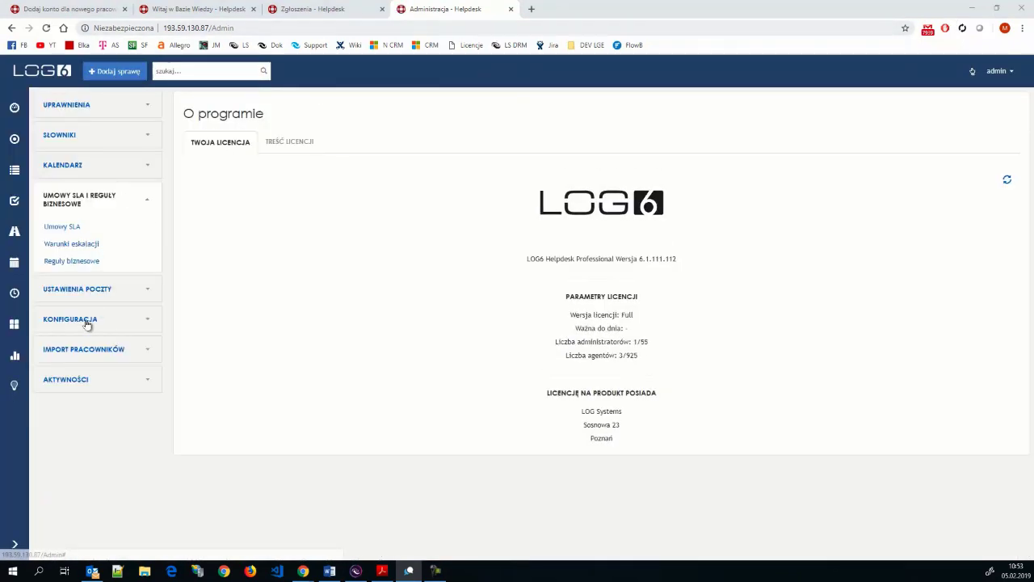
# - Go to the Integracja z Active Directory settings and start a new AD integration configuration
pyautogui.click(83, 349)
pyautogui.click(85, 337)
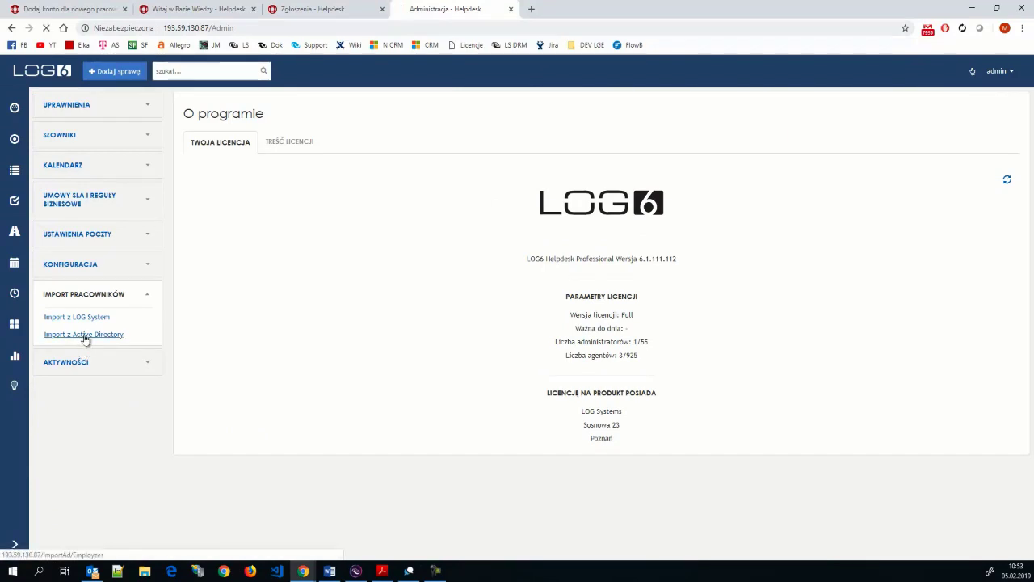
pyautogui.click(74, 268)
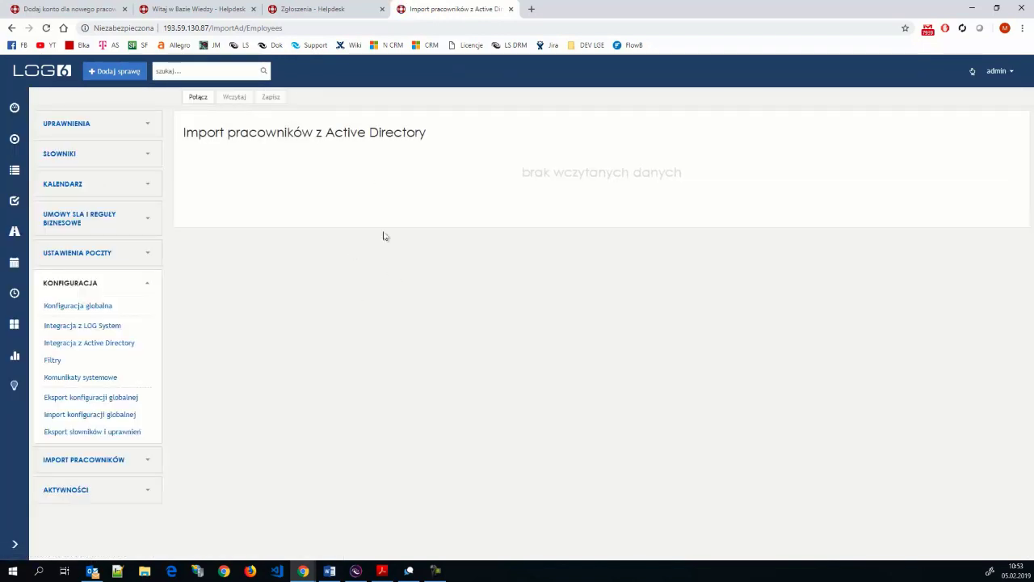
pyautogui.click(83, 345)
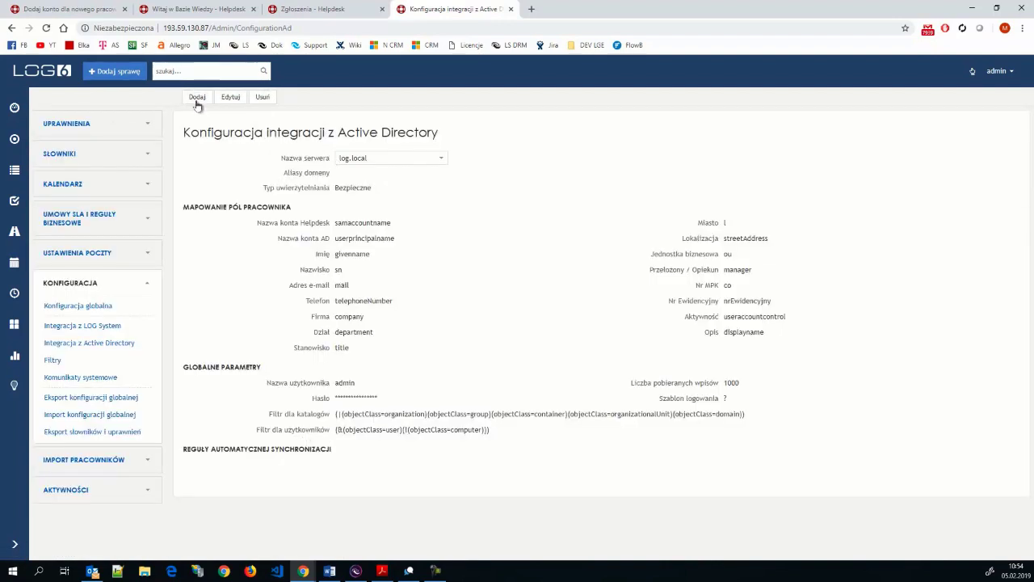
pyautogui.click(197, 100)
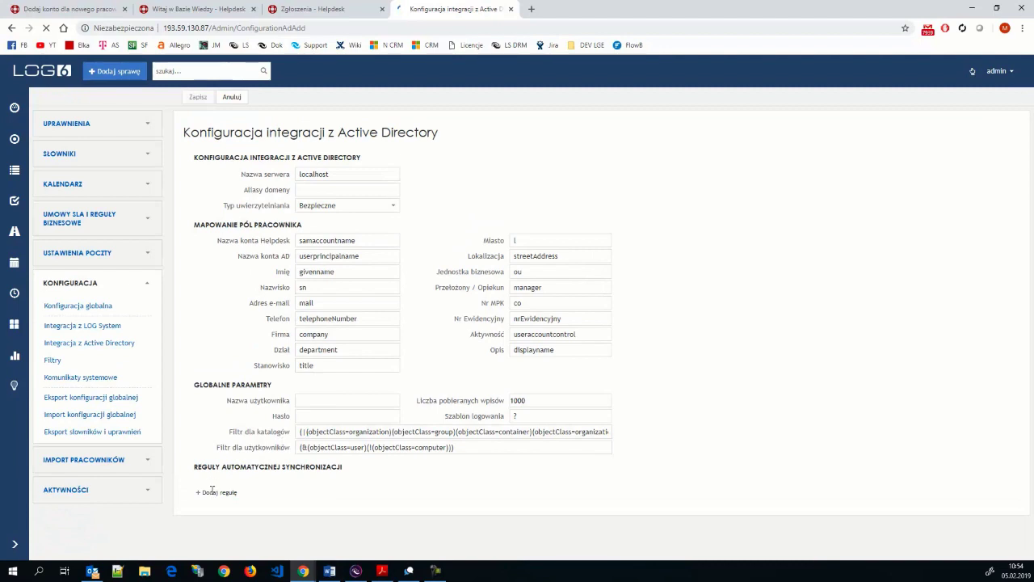
# - Add sync rule 1 with a condition that compares the Ścieżka AD field
pyautogui.click(213, 493)
pyautogui.scroll(-2, 338, 437)
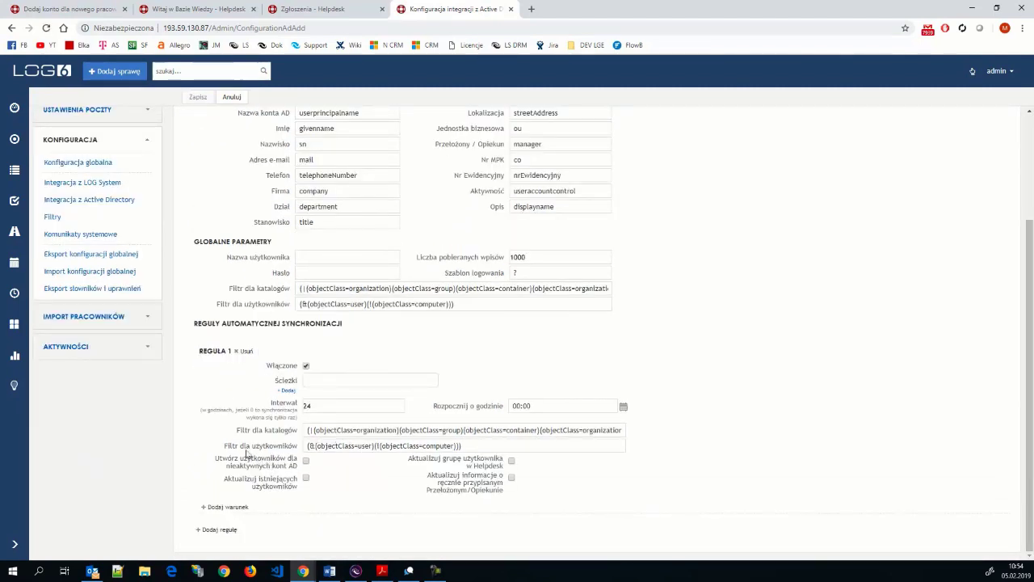
pyautogui.click(232, 508)
pyautogui.scroll(-1, 301, 481)
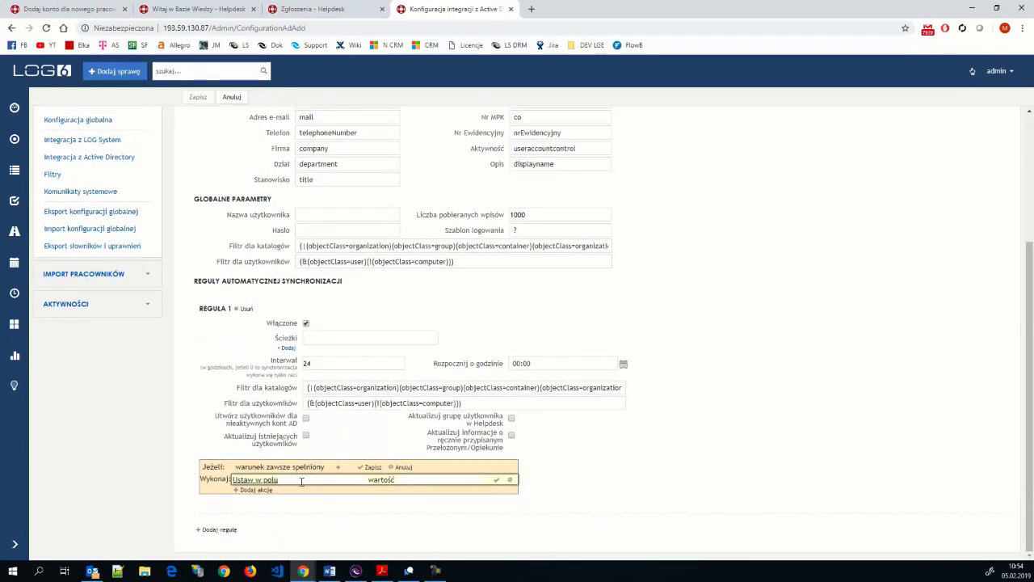
pyautogui.click(337, 467)
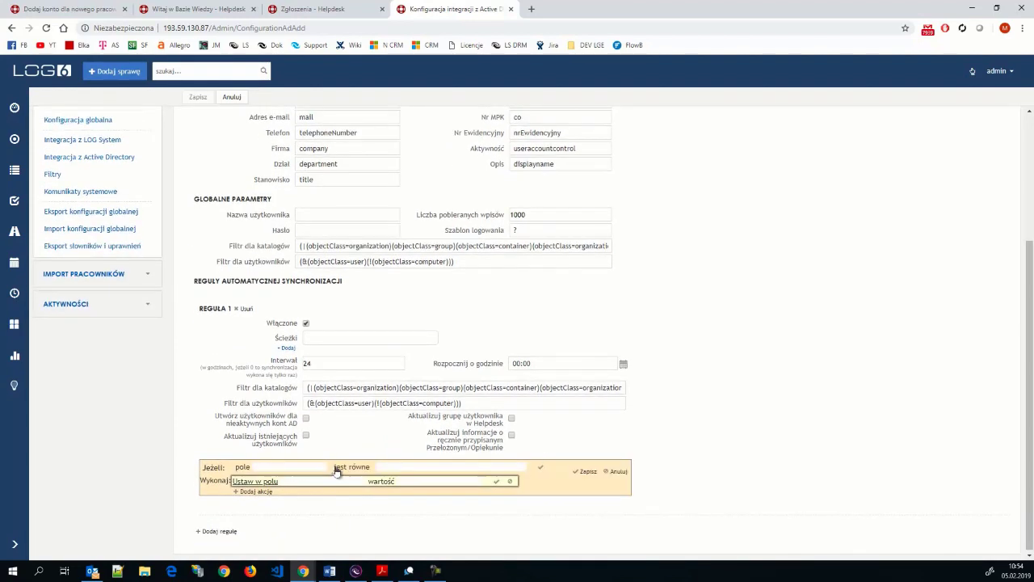
pyautogui.click(270, 462)
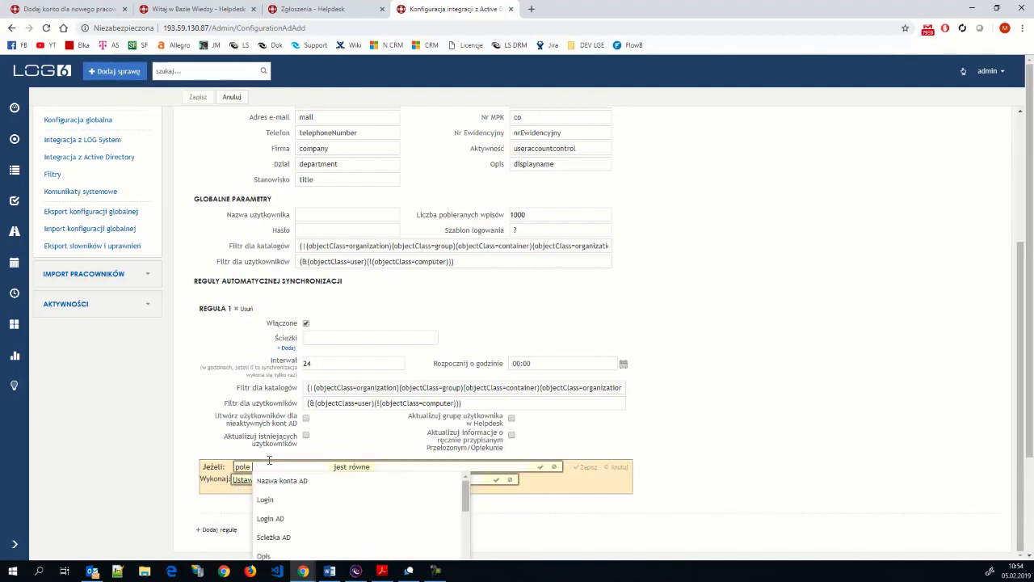
pyautogui.write('a')
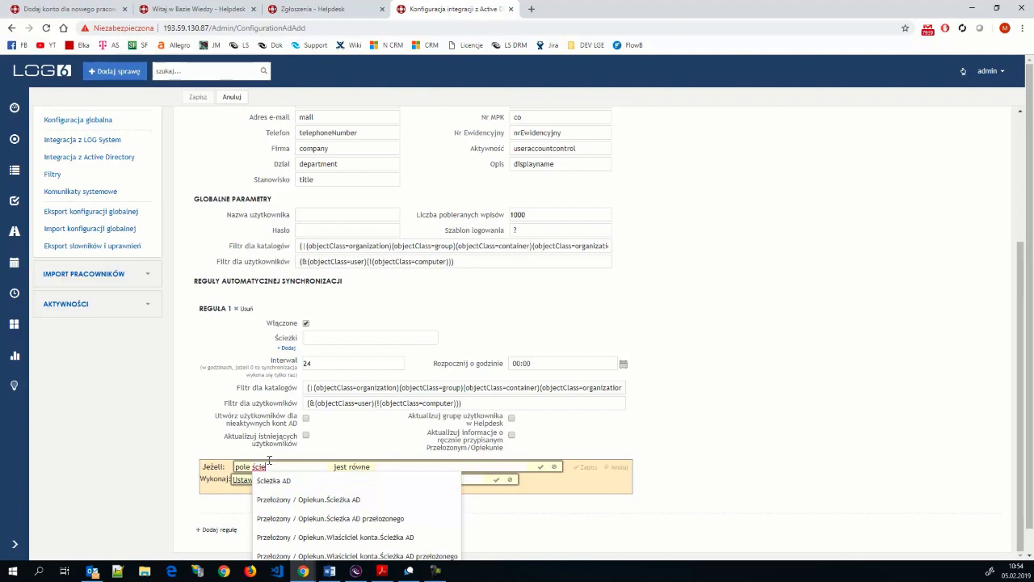
pyautogui.click(278, 481)
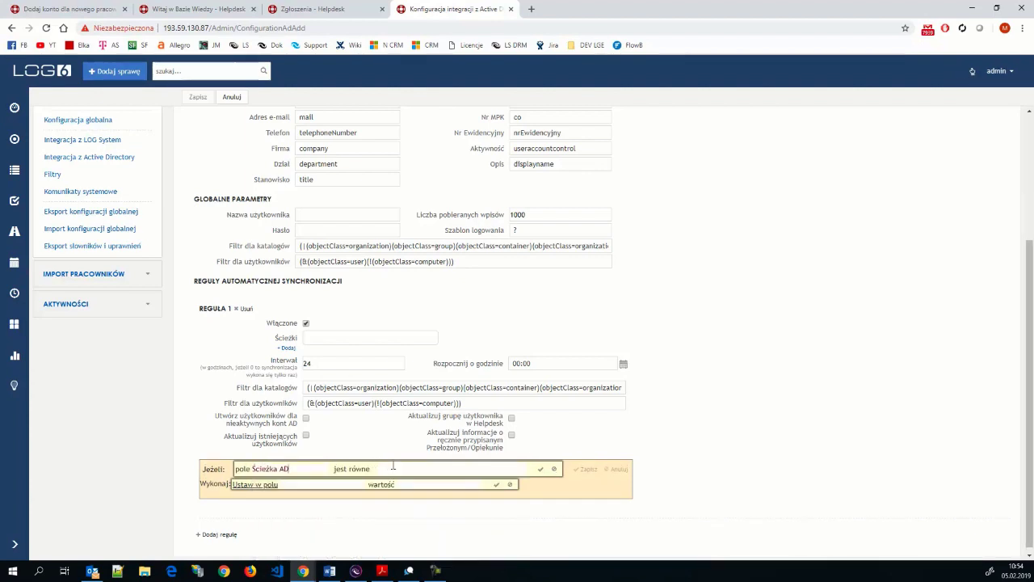
# - Make the rule's action set the Grupy field, browsing the available group values
pyautogui.click(321, 484)
pyautogui.write('gru')
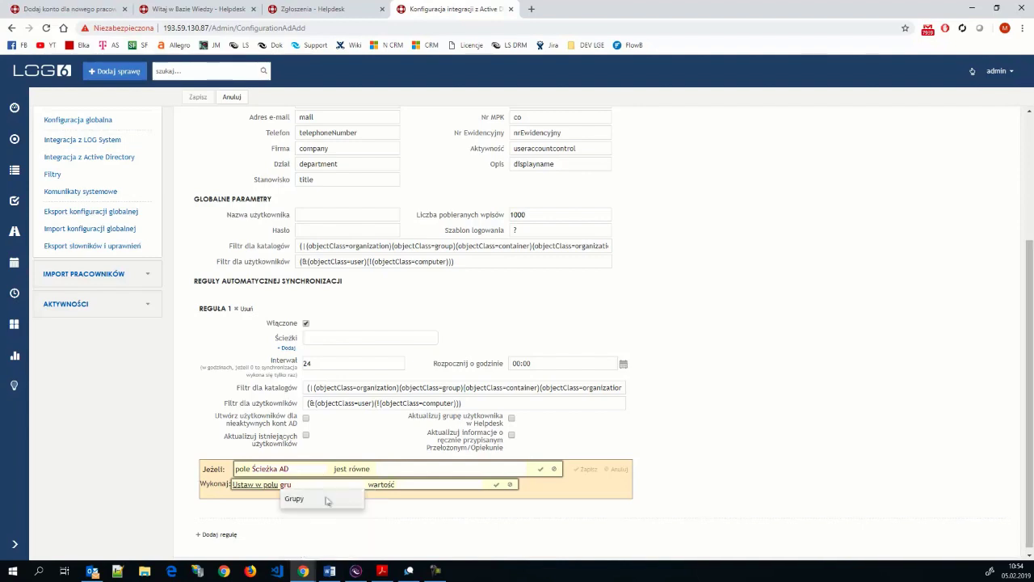
pyautogui.click(295, 498)
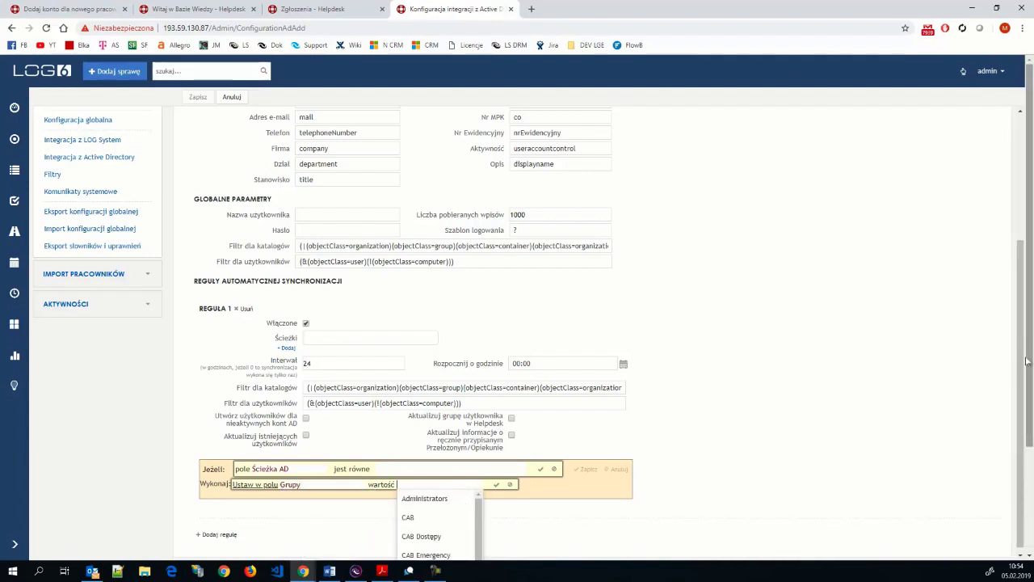
pyautogui.scroll(-1, 1031, 364)
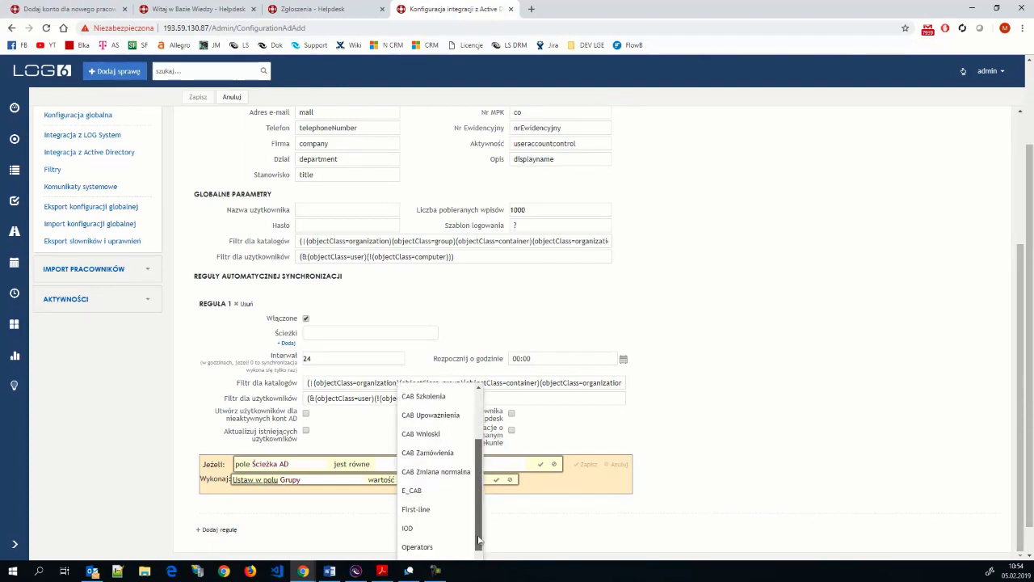
pyautogui.scroll(-3, 478, 485)
pyautogui.moveTo(479, 499); pyautogui.dragTo(477, 417)
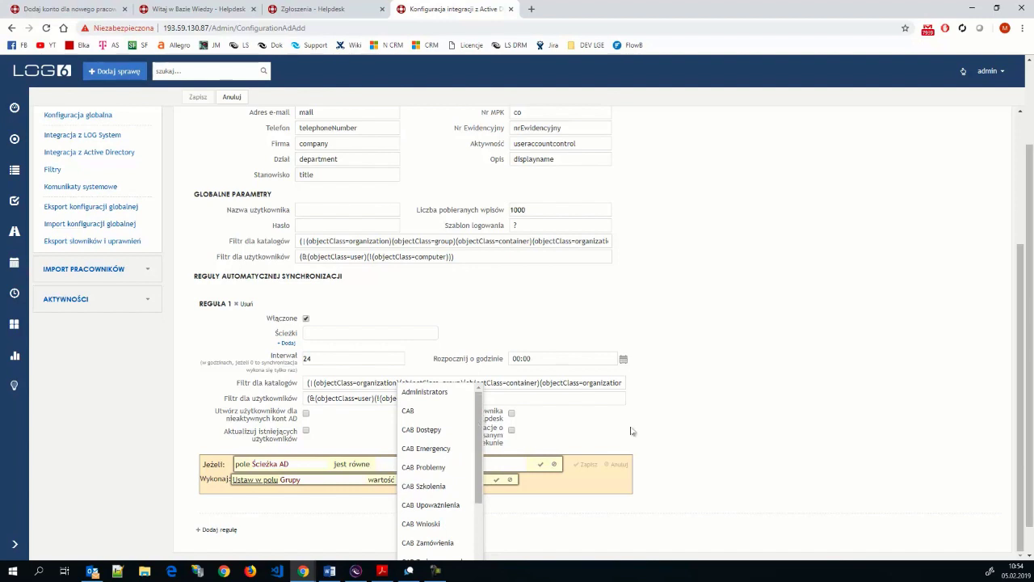
pyautogui.scroll(-1, 473, 437)
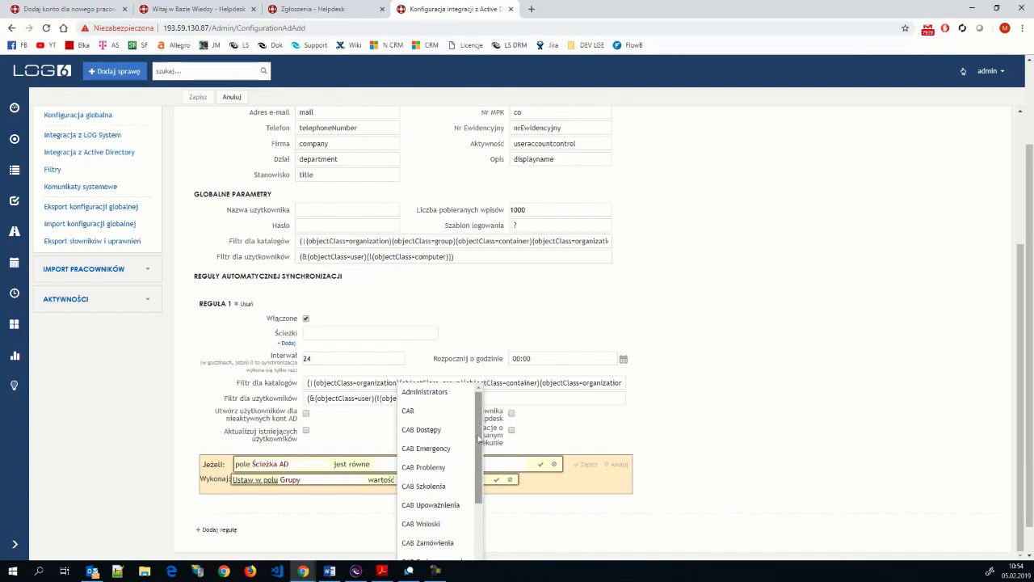
pyautogui.scroll(-2, 482, 558)
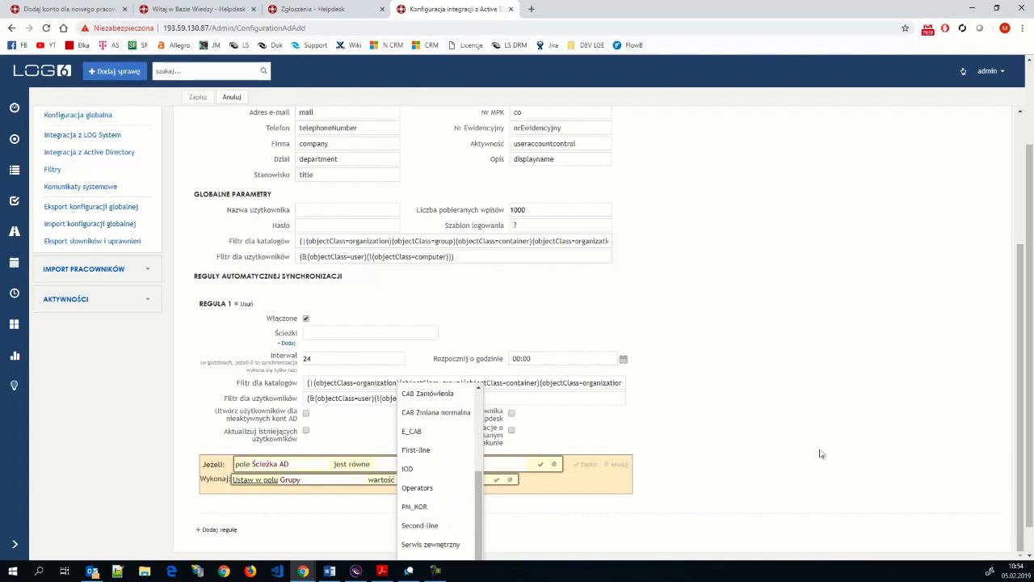
pyautogui.click(772, 447)
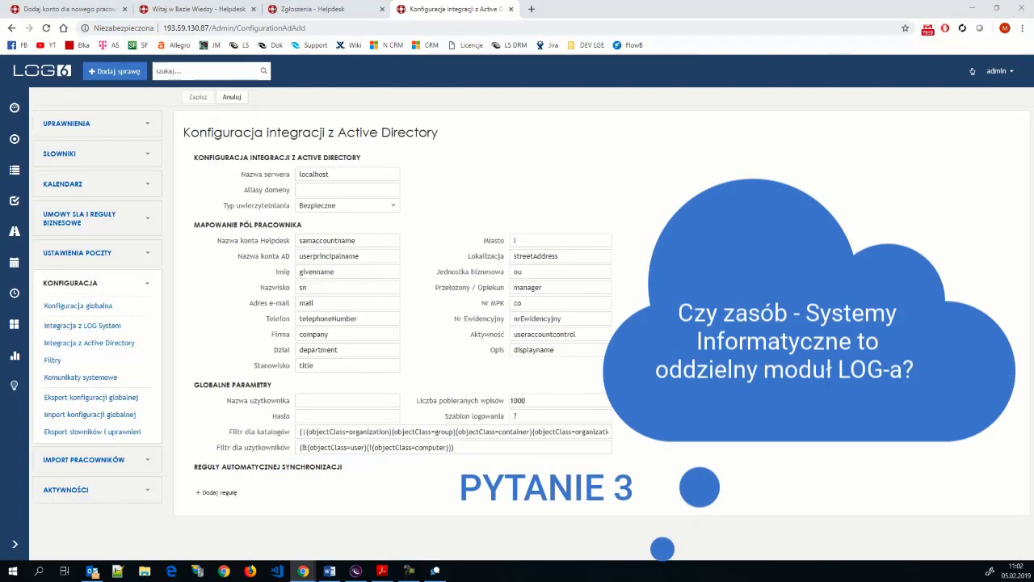
# - Show Systemy informatyczne tickets in Zasoby (4 Do akceptacji, 1 W trakcie, 1 Zamknięty), then minimize LOG System
pyautogui.click(357, 572)
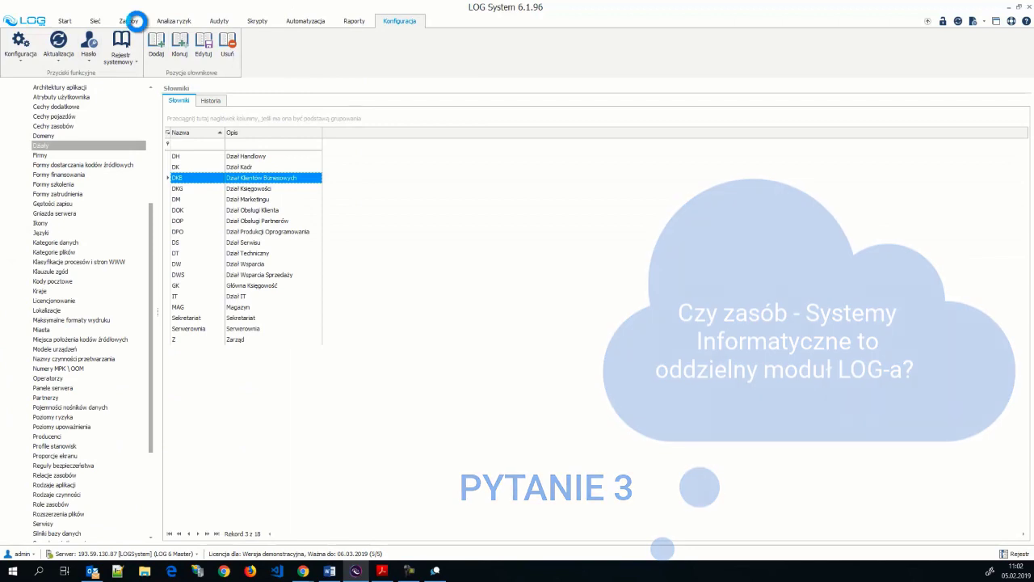
pyautogui.click(153, 165)
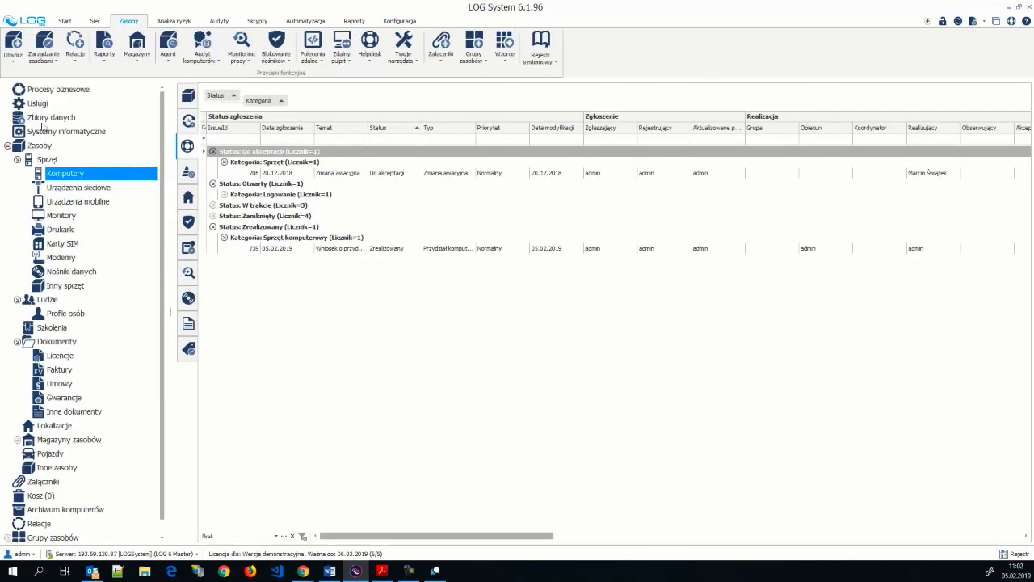
pyautogui.click(60, 133)
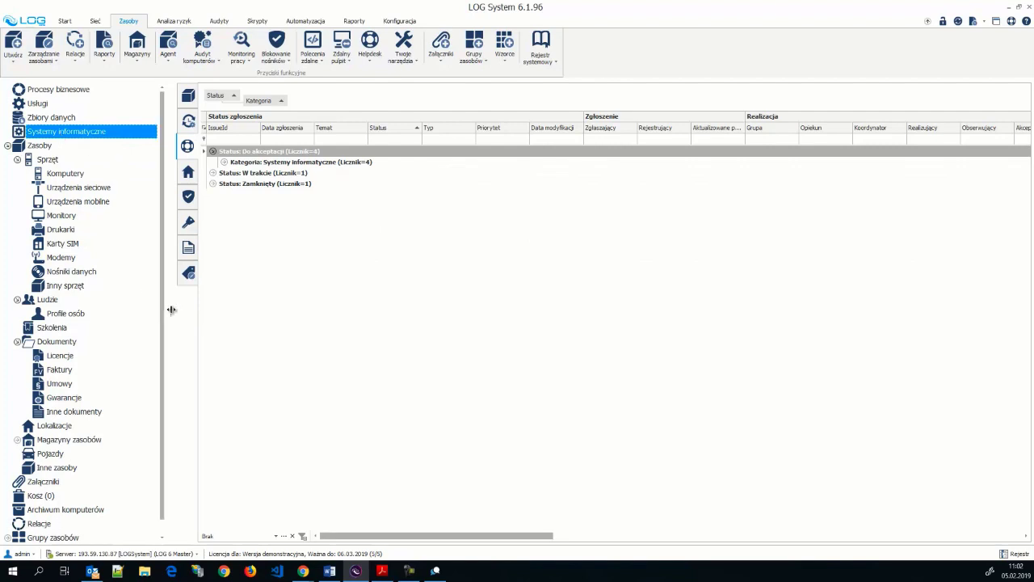
pyautogui.moveTo(171, 312); pyautogui.dragTo(150, 317)
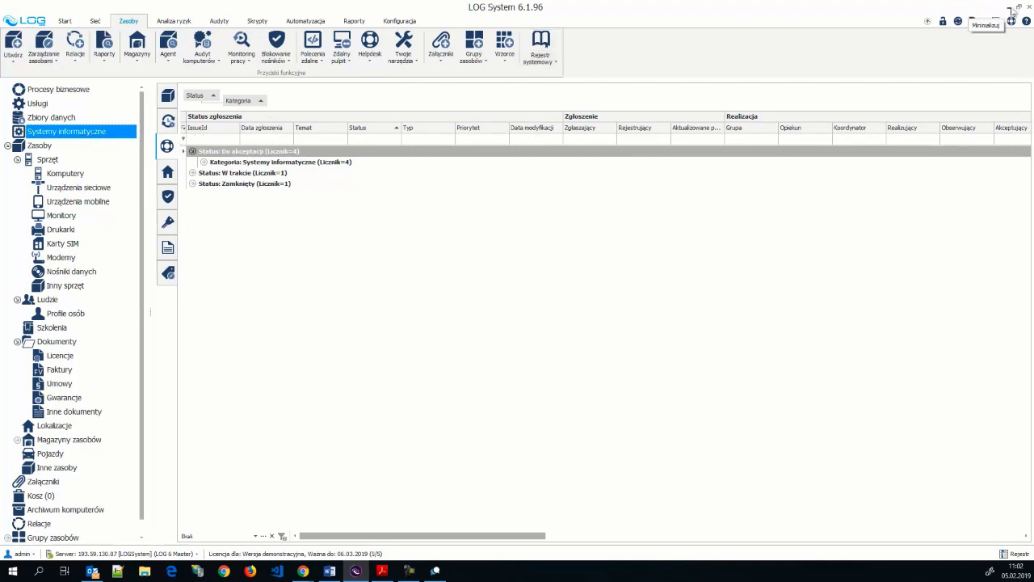
pyautogui.click(1011, 8)
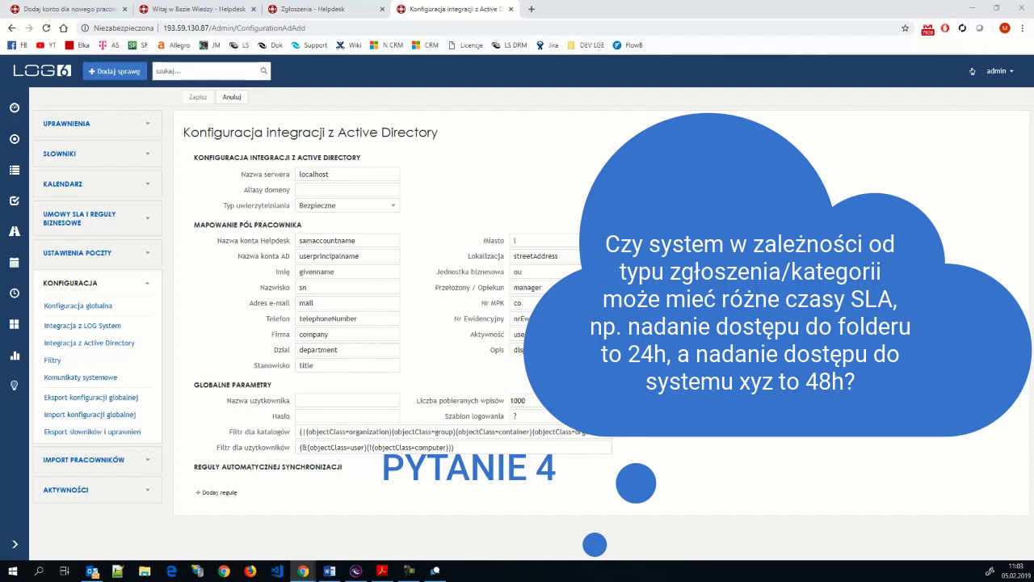
# - Expand 'Umowy SLA i reguły biznesowe' in the sidebar to reveal SLA agreements, escalation conditions and business rules
pyautogui.click(74, 215)
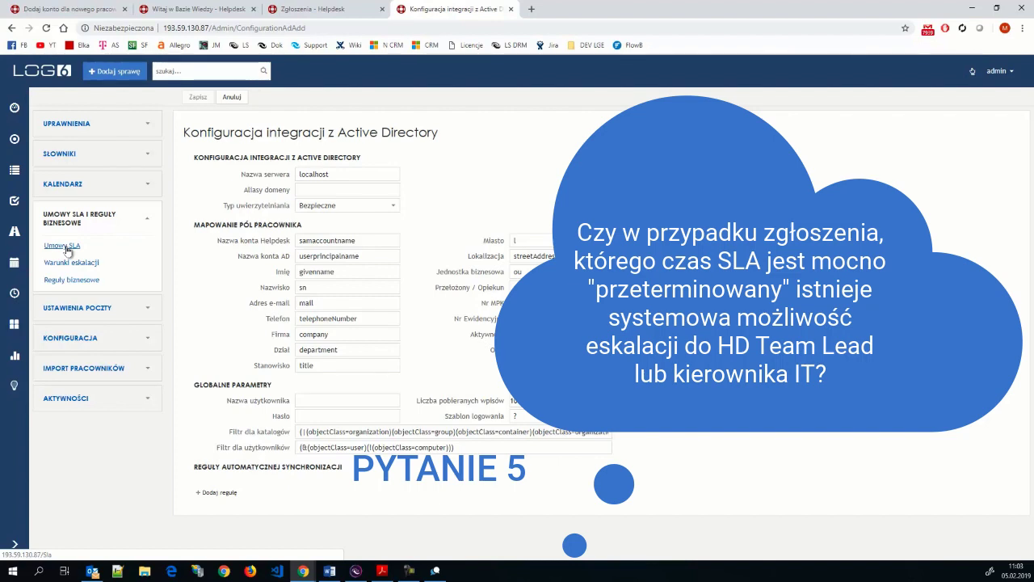
# - Open the Umowy SLA list of four agreements and start adding a new SLA agreement
pyautogui.click(66, 249)
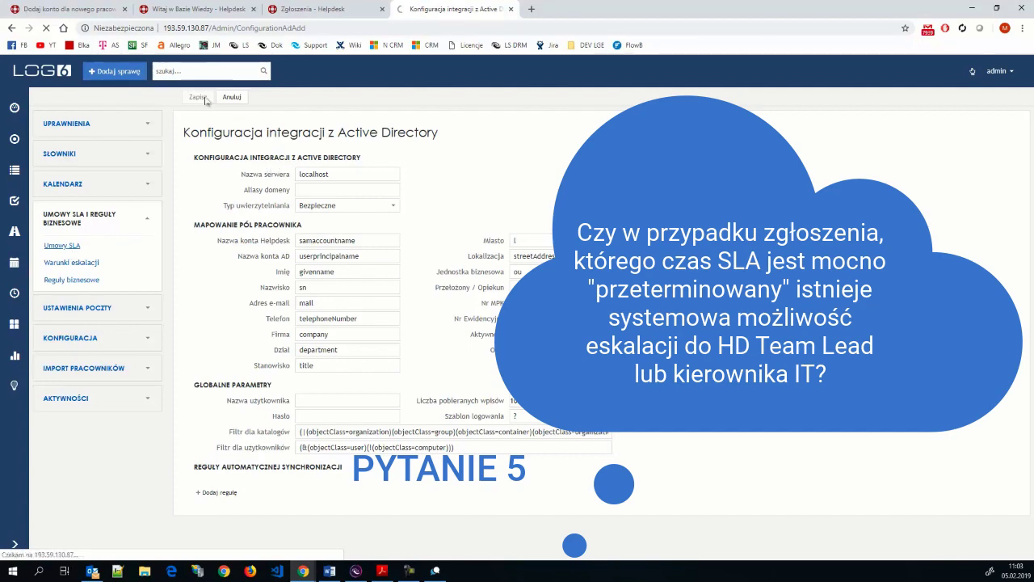
pyautogui.click(204, 98)
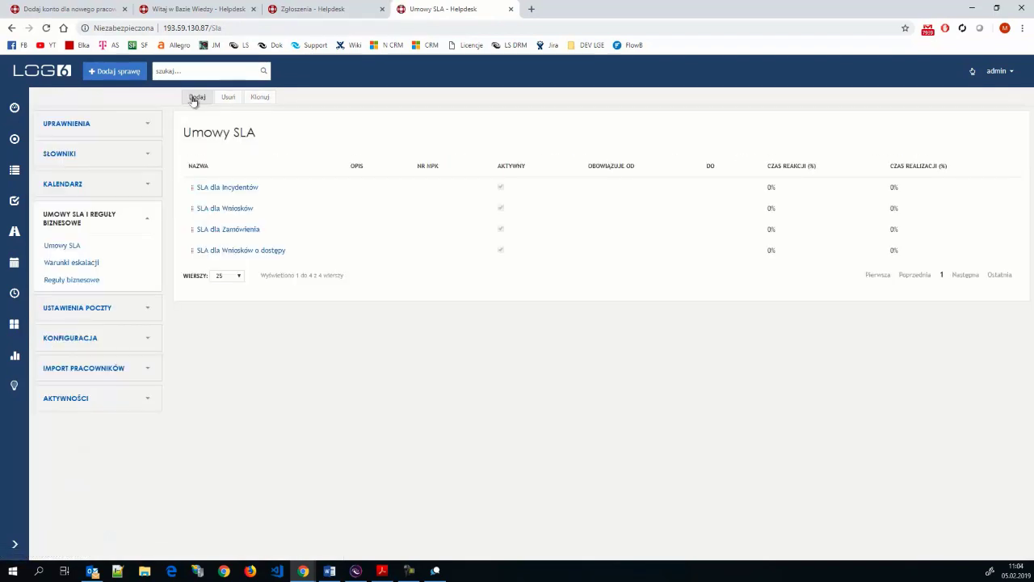
pyautogui.click(194, 99)
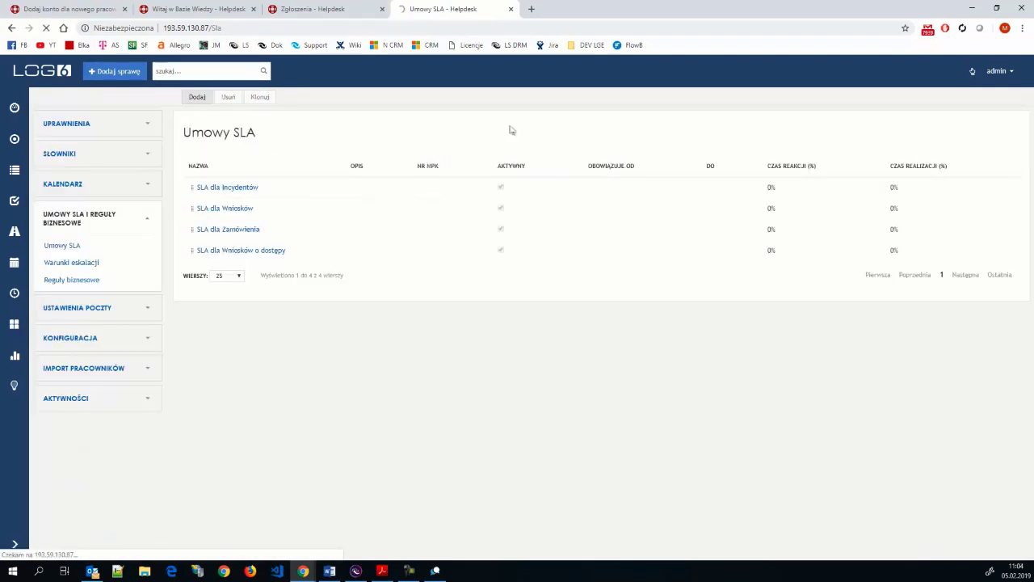